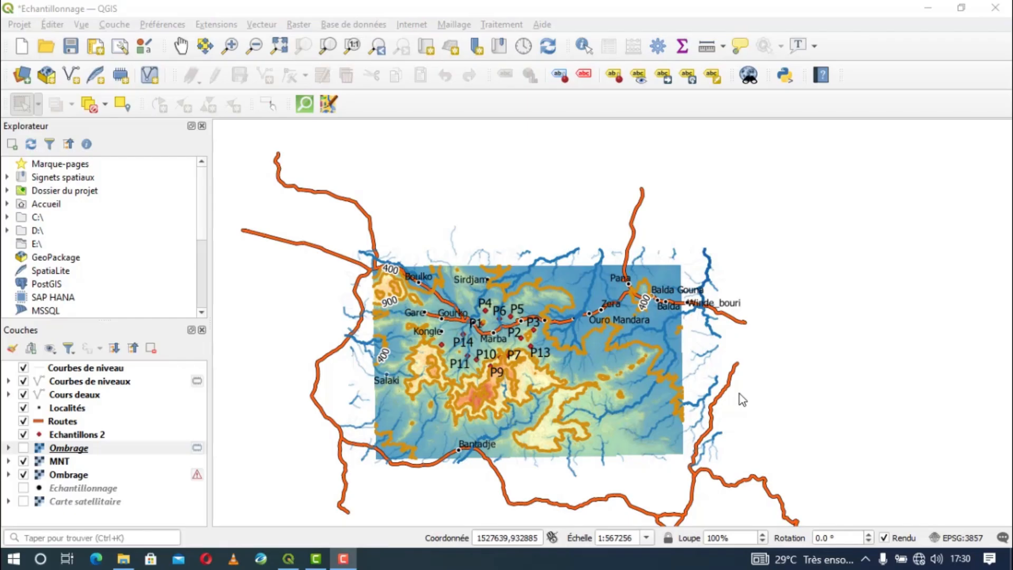
pyautogui.scroll(4, 469, 385)
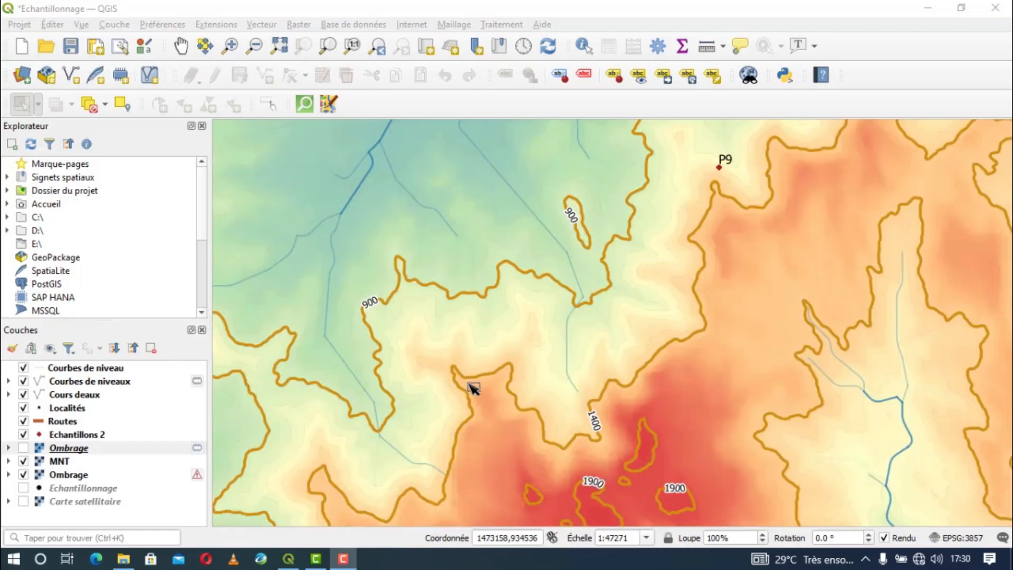
pyautogui.scroll(-1, 473, 389)
pyautogui.moveTo(481, 276); pyautogui.dragTo(675, 310)
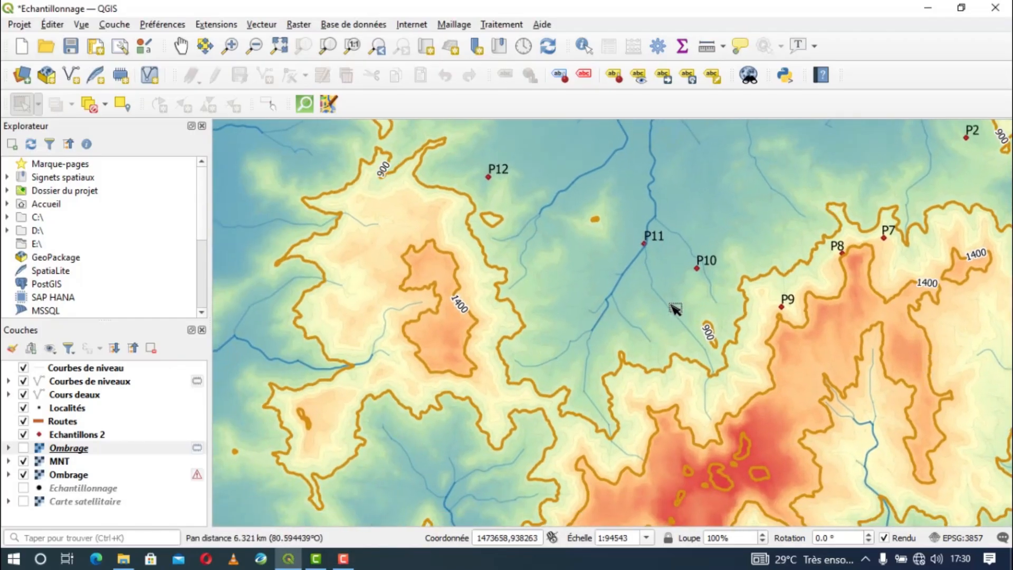
pyautogui.moveTo(613, 356); pyautogui.dragTo(598, 229)
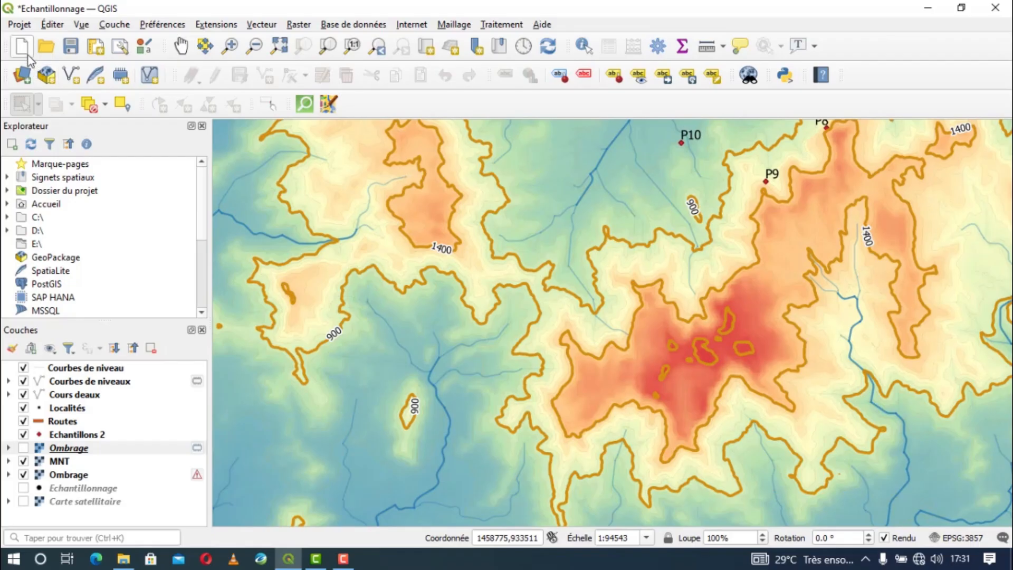
# Create a new print layout titled Cameroun.
pyautogui.click(19, 24)
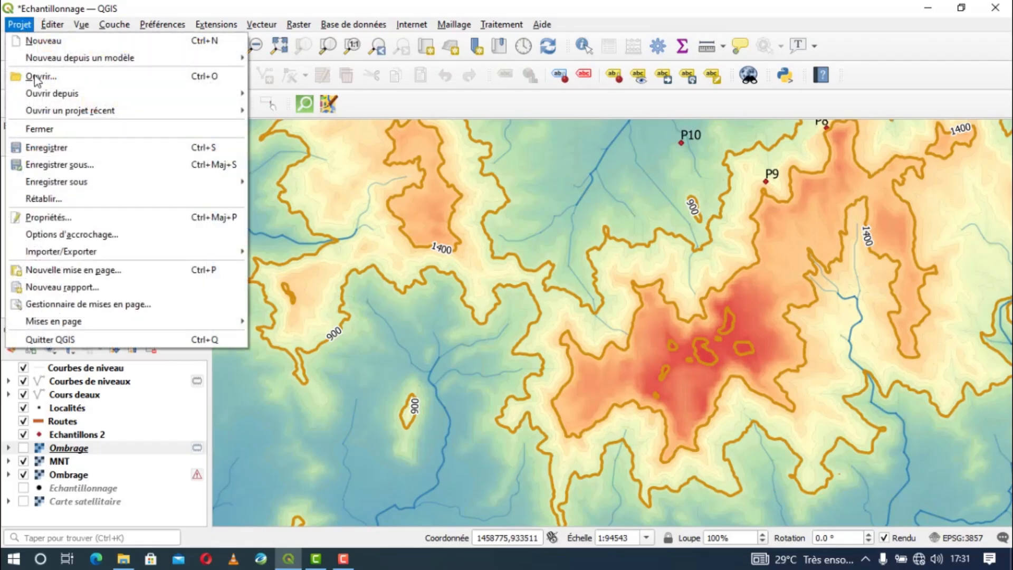
pyautogui.click(130, 270)
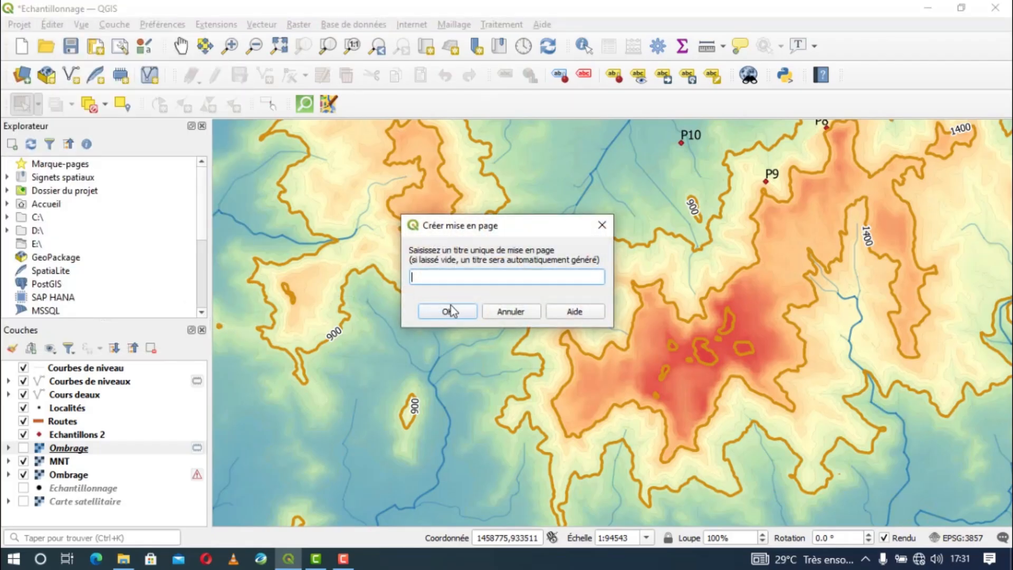
pyautogui.write('Cameroun')
pyautogui.click(449, 311)
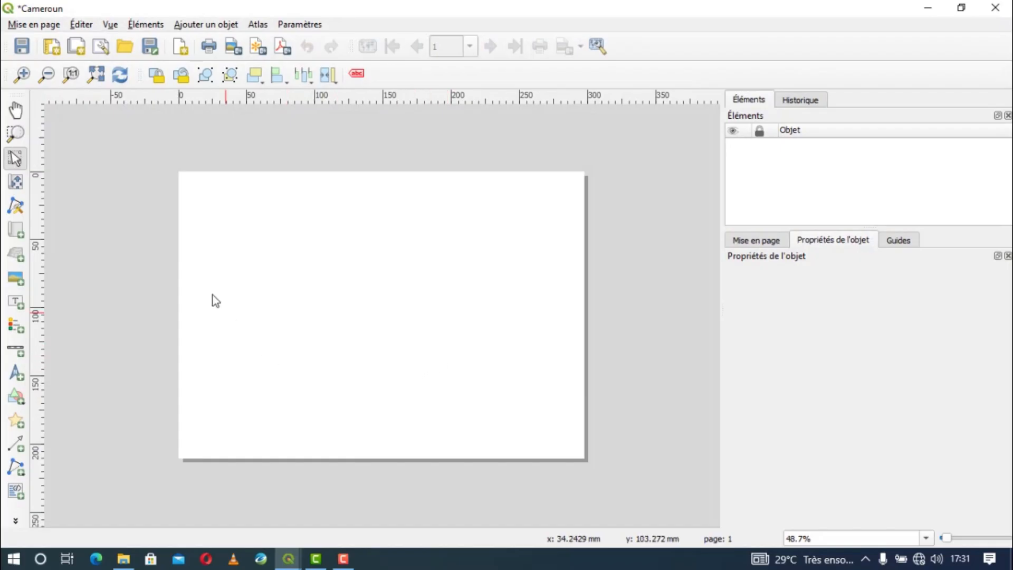
# Set the layout's paper size to A4 in the page setup.
pyautogui.click(26, 26)
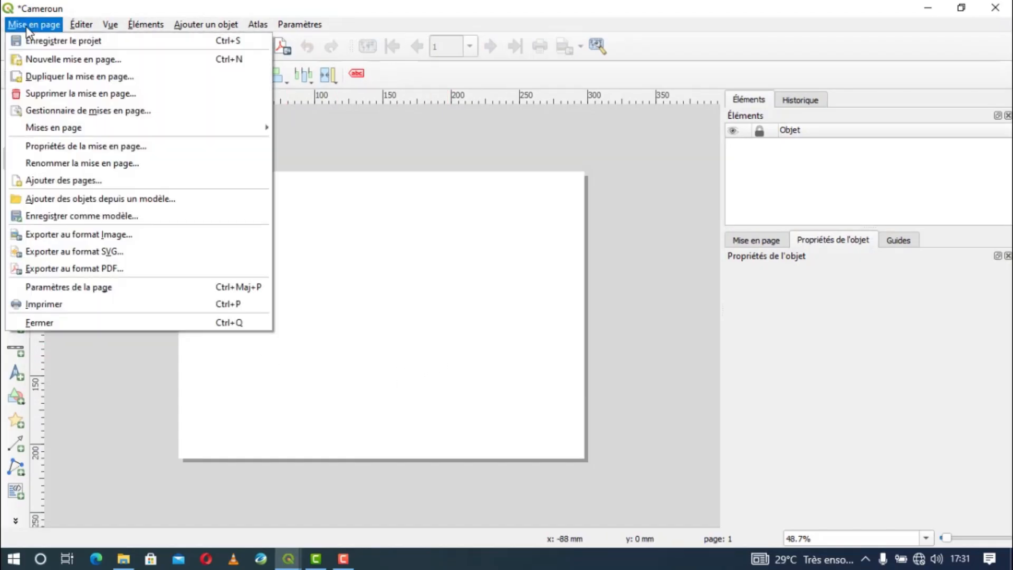
pyautogui.click(62, 287)
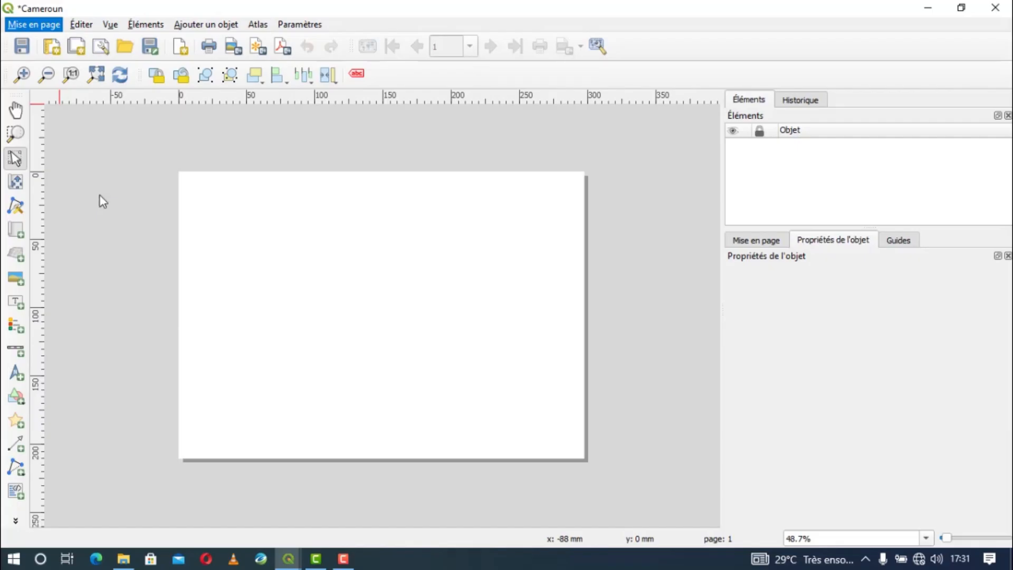
pyautogui.click(157, 222)
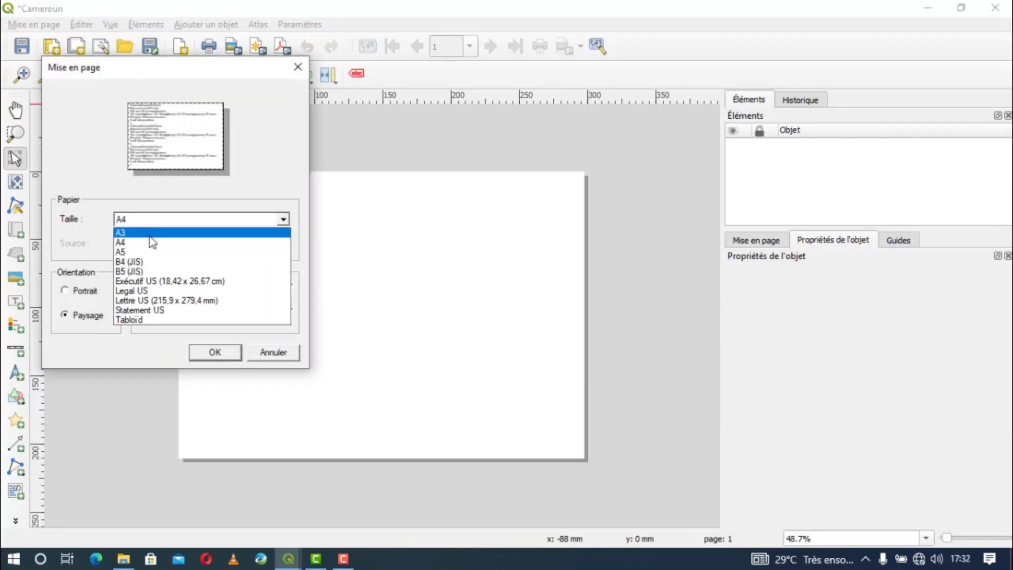
pyautogui.click(153, 244)
pyautogui.click(204, 351)
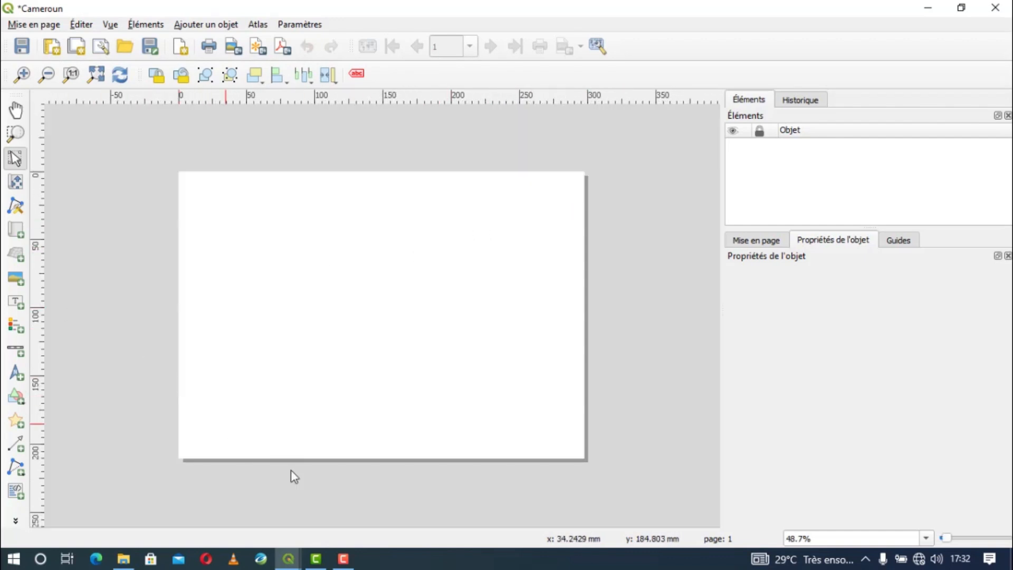
# Return to the main map window and browse the home directory to the Desktop/PROJET QGIS/LOCALISATION folder.
pyautogui.moveTo(294, 556)
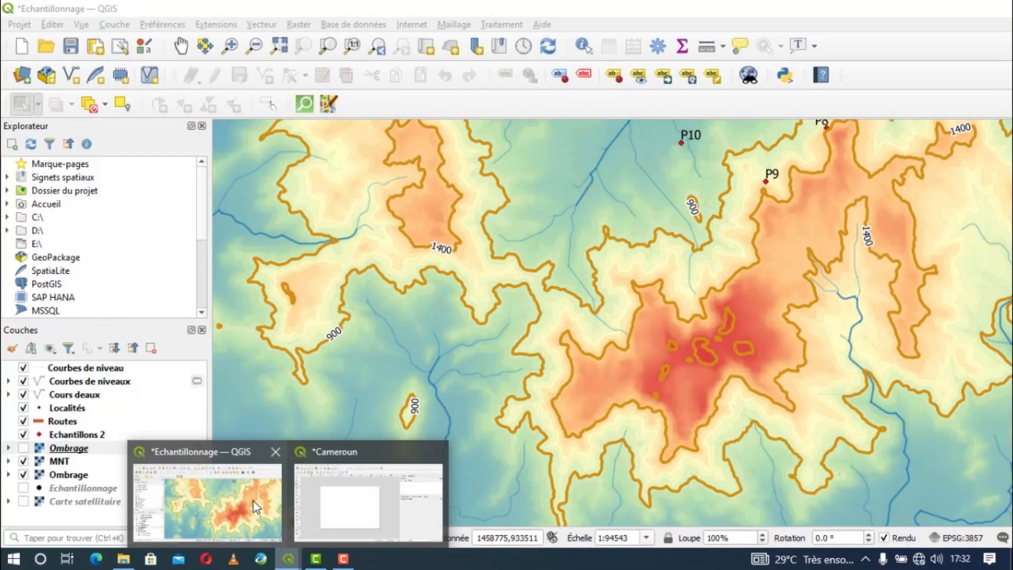
pyautogui.click(256, 507)
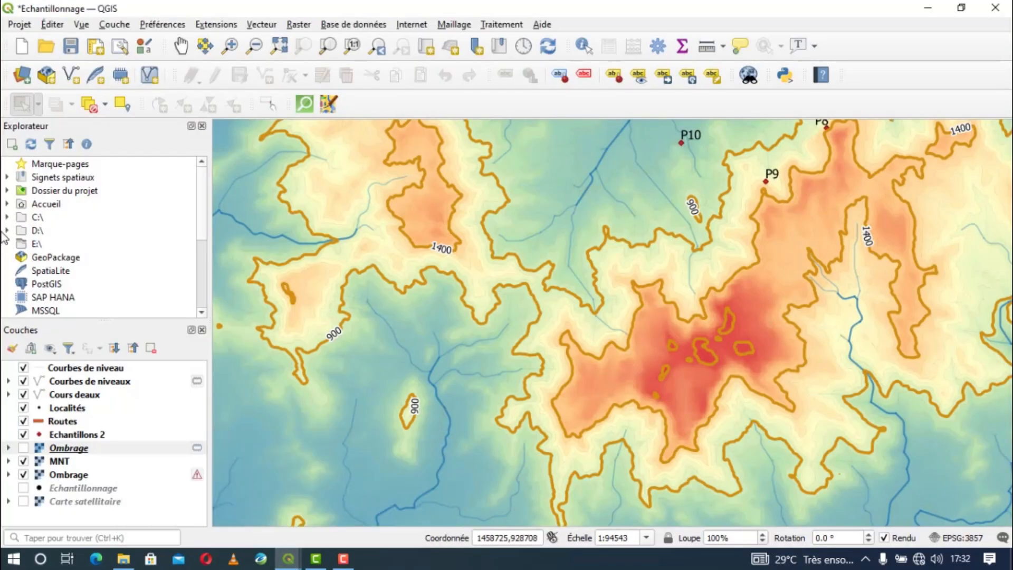
pyautogui.click(7, 205)
pyautogui.scroll(-2, 33, 248)
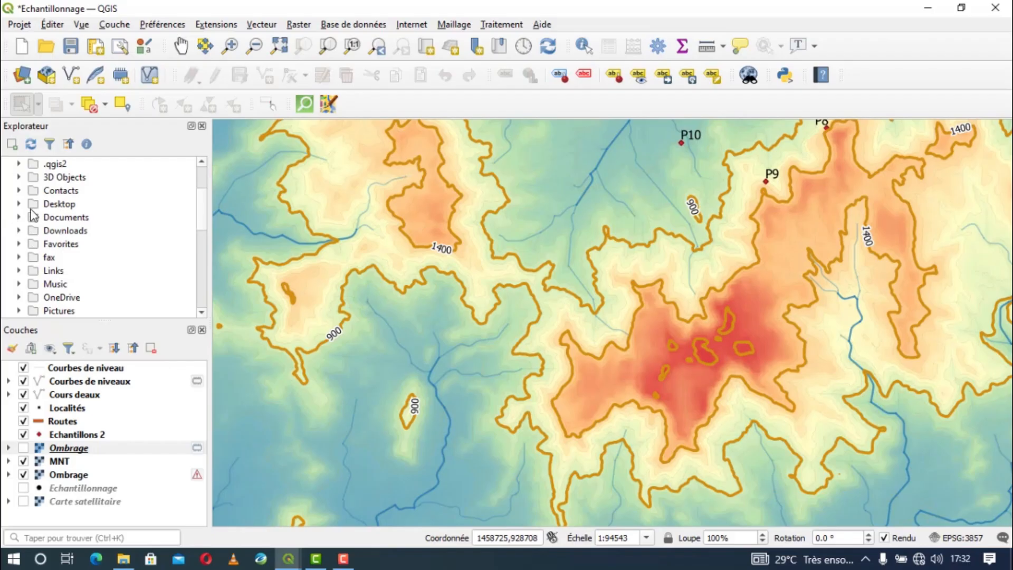
pyautogui.click(21, 204)
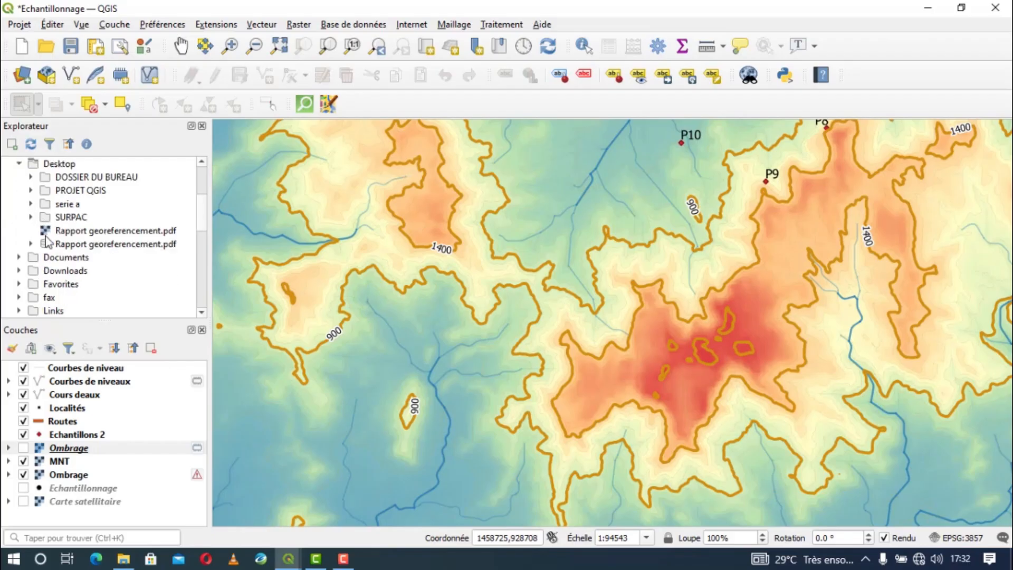
pyautogui.click(31, 191)
pyautogui.scroll(-1, 58, 231)
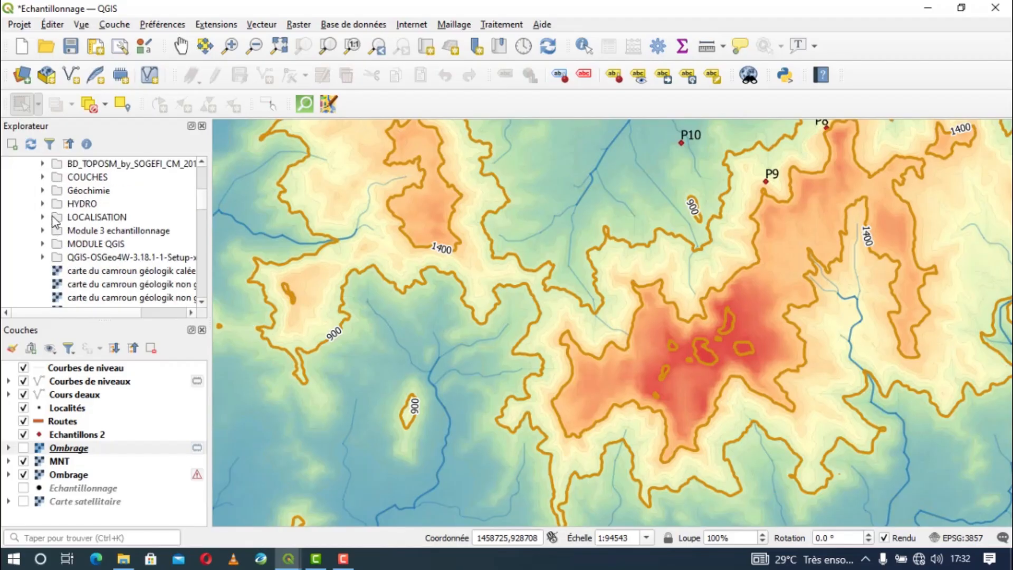
pyautogui.click(43, 217)
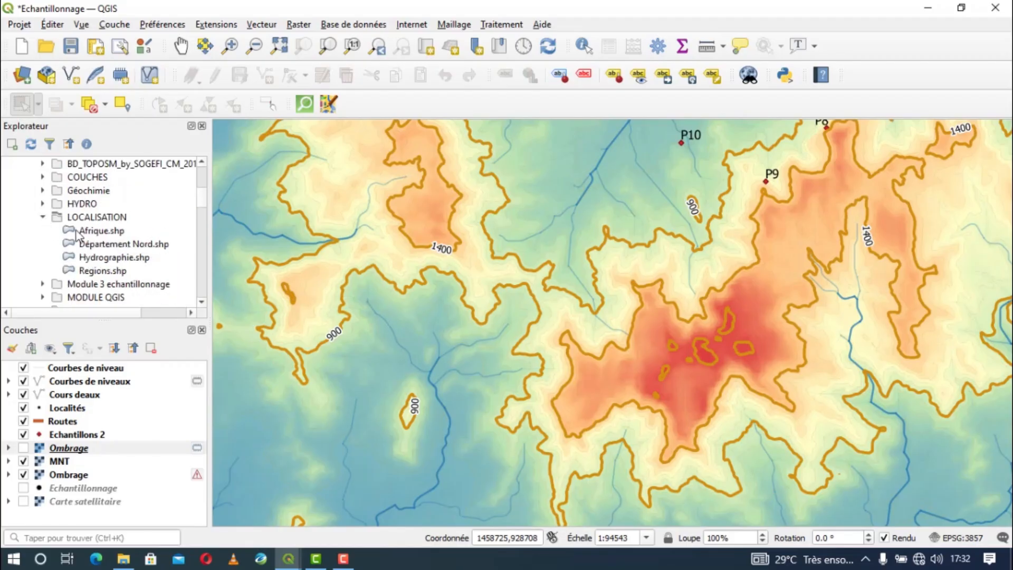
# Add the Afrique, Département Nord, Hydrographie and Regions shapefiles from the LOCALISATION folder to the map.
pyautogui.moveTo(71, 232); pyautogui.dragTo(278, 267)
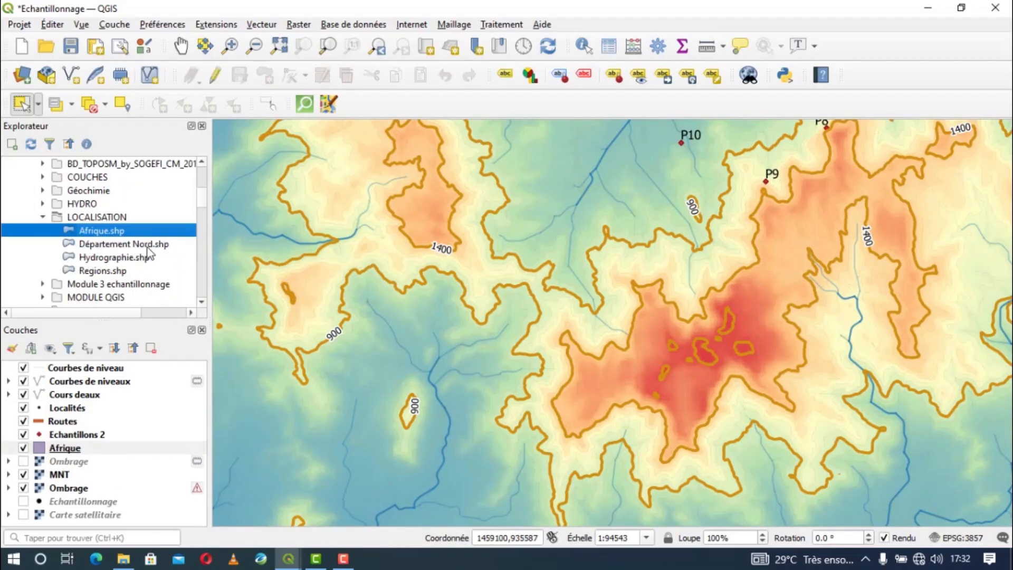
pyautogui.moveTo(82, 243); pyautogui.dragTo(369, 264)
pyautogui.moveTo(95, 275); pyautogui.dragTo(249, 281)
# Examine the extent of the added layers across Africa and around Cameroon.
pyautogui.scroll(-2, 323, 287)
pyautogui.scroll(-4, 323, 287)
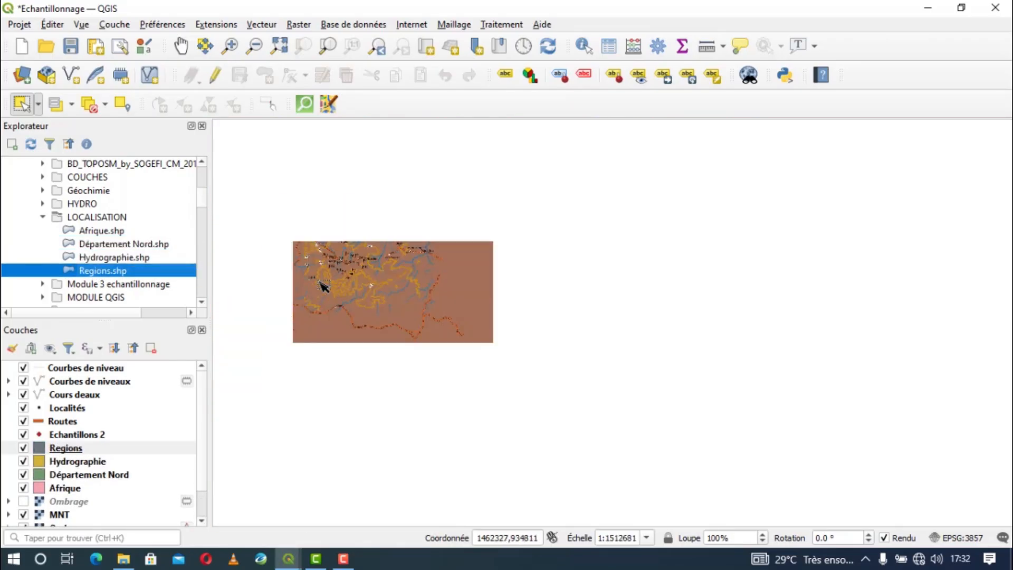
pyautogui.scroll(-1, 321, 283)
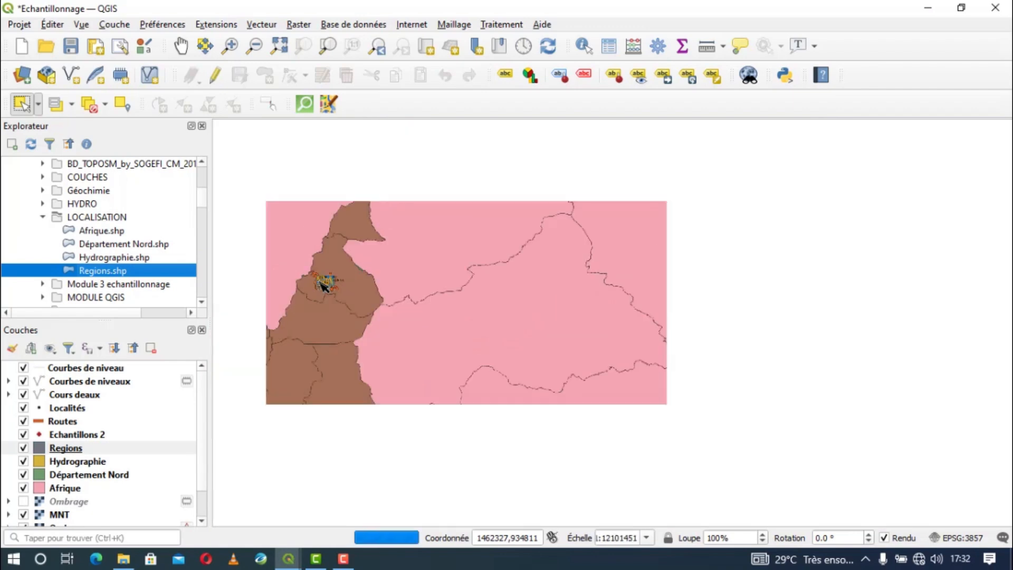
pyautogui.moveTo(308, 314); pyautogui.dragTo(478, 296)
pyautogui.scroll(-1, 435, 320)
pyautogui.scroll(-1, 435, 320)
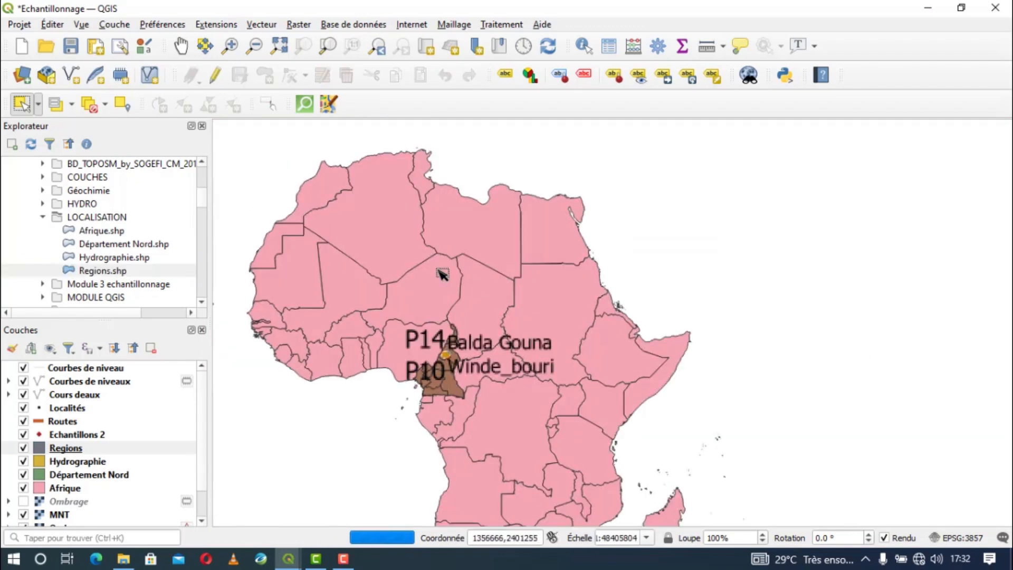
pyautogui.scroll(1, 326, 361)
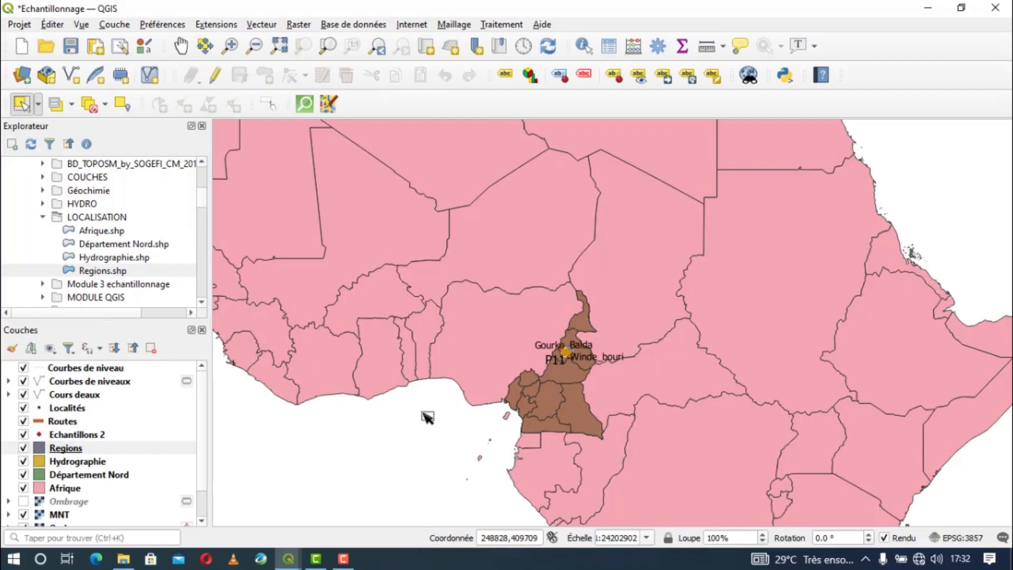
pyautogui.scroll(3, 506, 448)
pyautogui.scroll(-2, 596, 438)
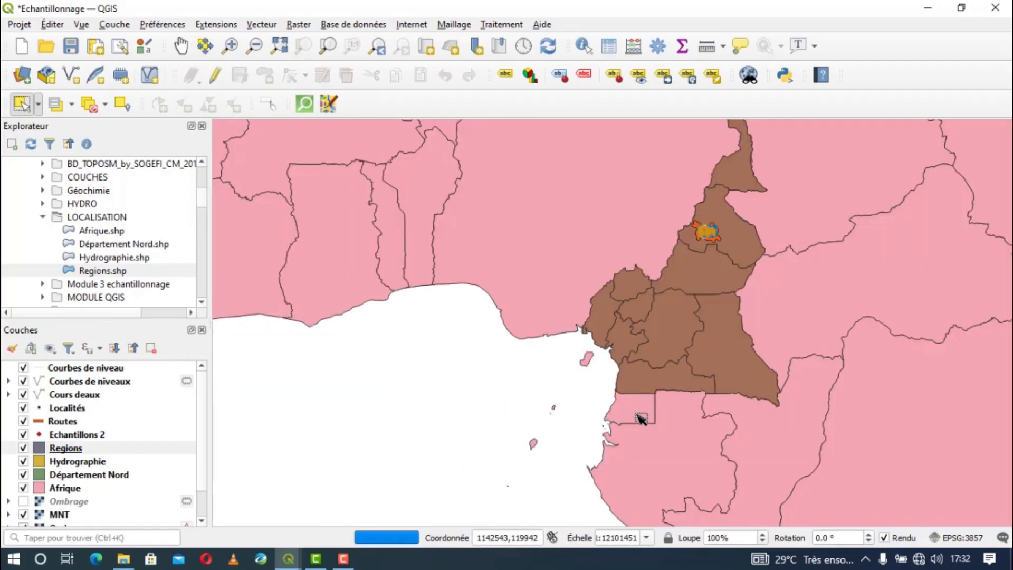
pyautogui.moveTo(640, 418); pyautogui.dragTo(381, 417)
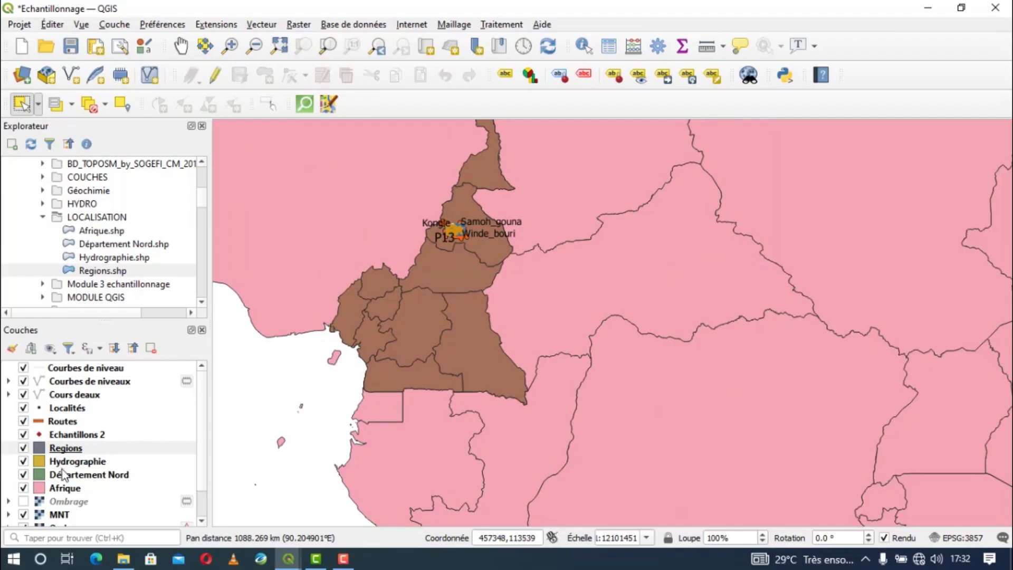
# Change the Afrique layer's fill colour to medium grey and apply it.
pyautogui.click(79, 487)
pyautogui.rightClick(86, 485)
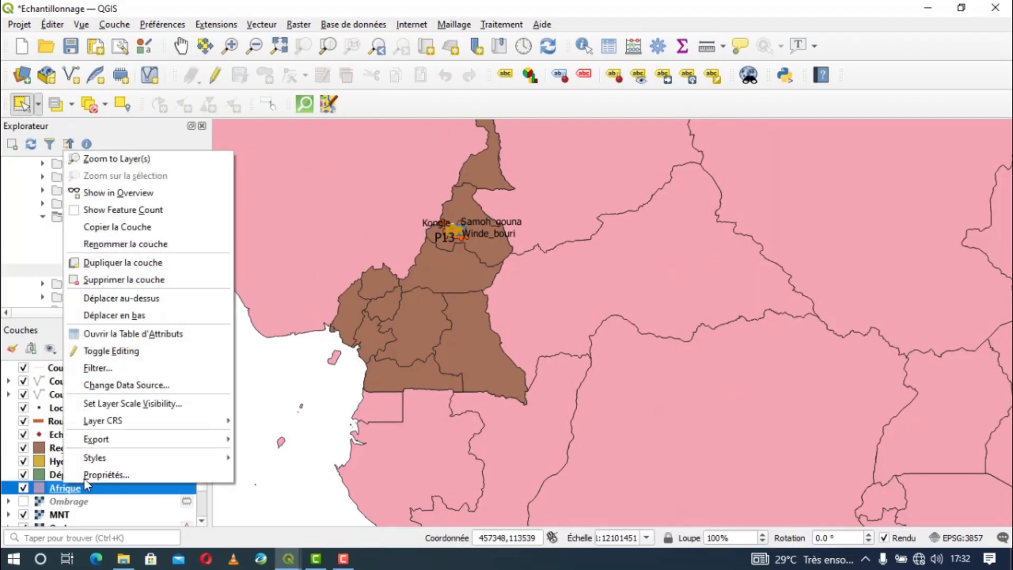
pyautogui.click(113, 473)
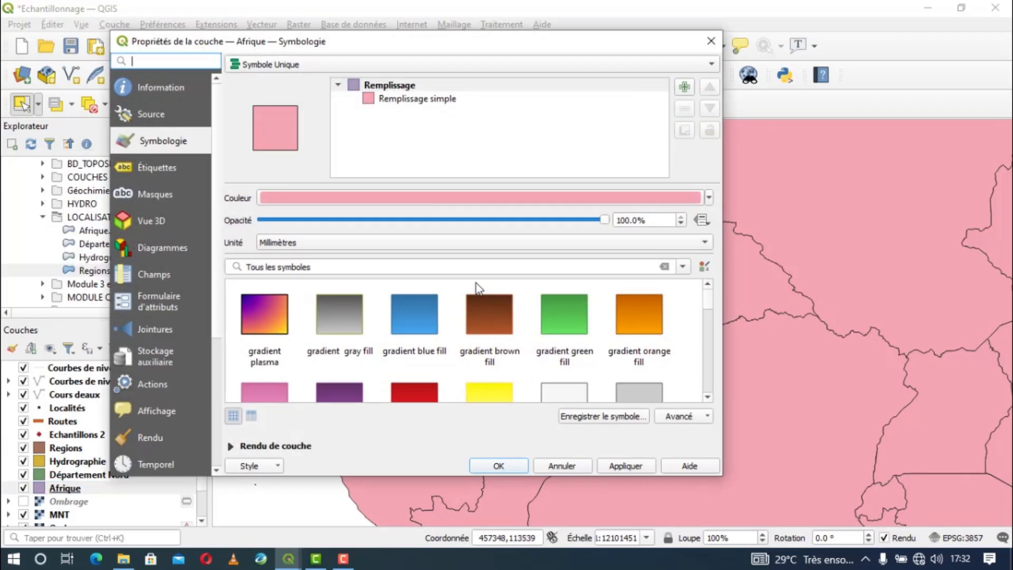
pyautogui.click(708, 200)
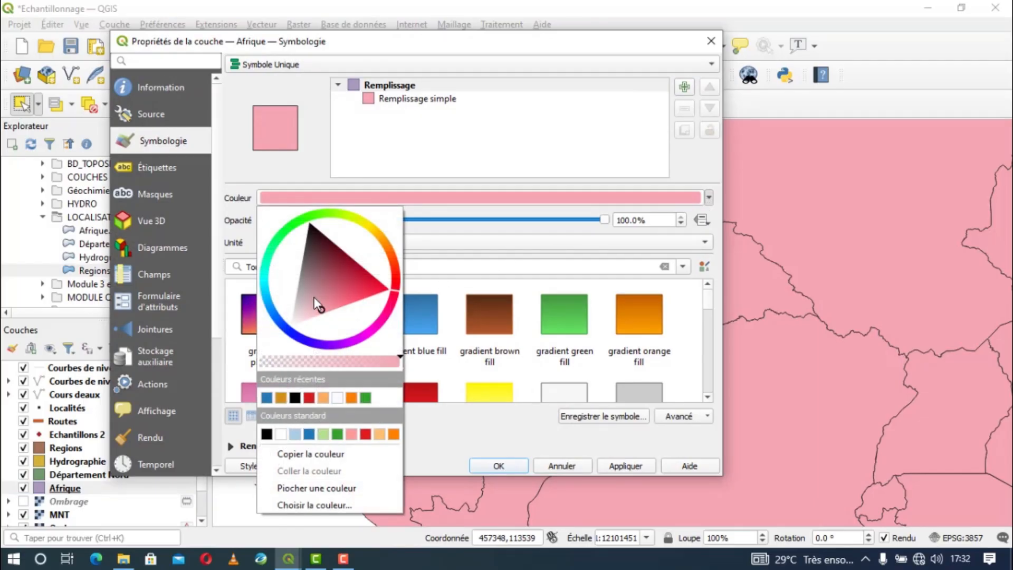
pyautogui.moveTo(314, 296)
pyautogui.mouseDown()
pyautogui.moveTo(302, 290)
pyautogui.moveTo(302, 269)
pyautogui.moveTo(296, 287)
pyautogui.mouseUp()
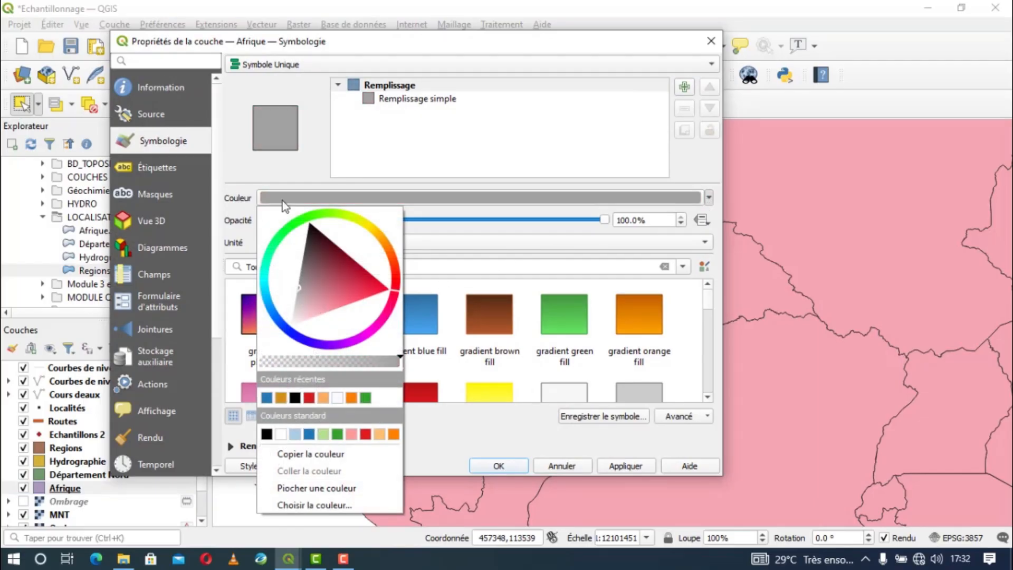
pyautogui.click(271, 169)
pyautogui.click(625, 467)
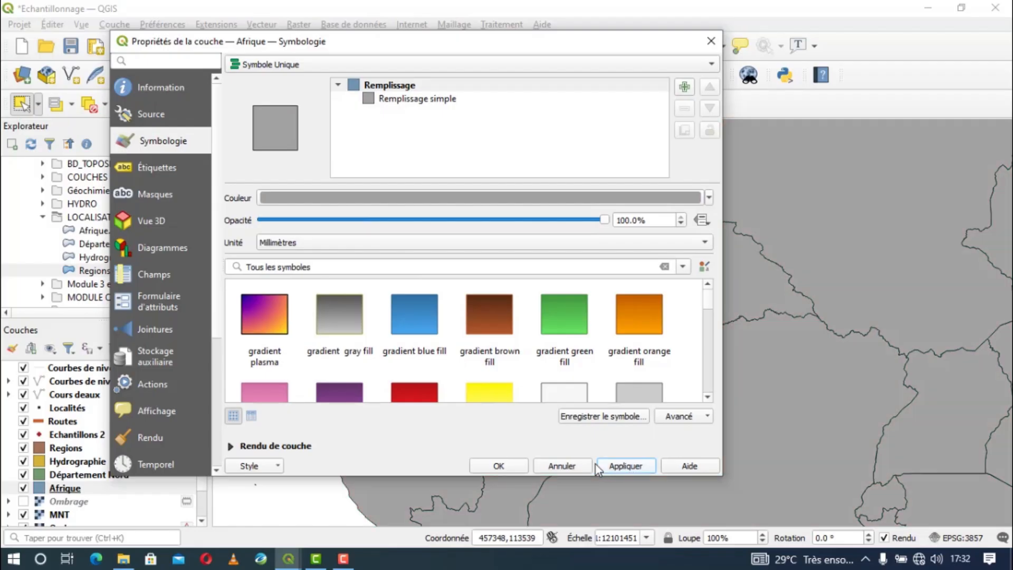
pyautogui.click(500, 465)
# Move the Regions layer below Département Nord and directly above Afrique in the layer order.
pyautogui.scroll(1, 388, 324)
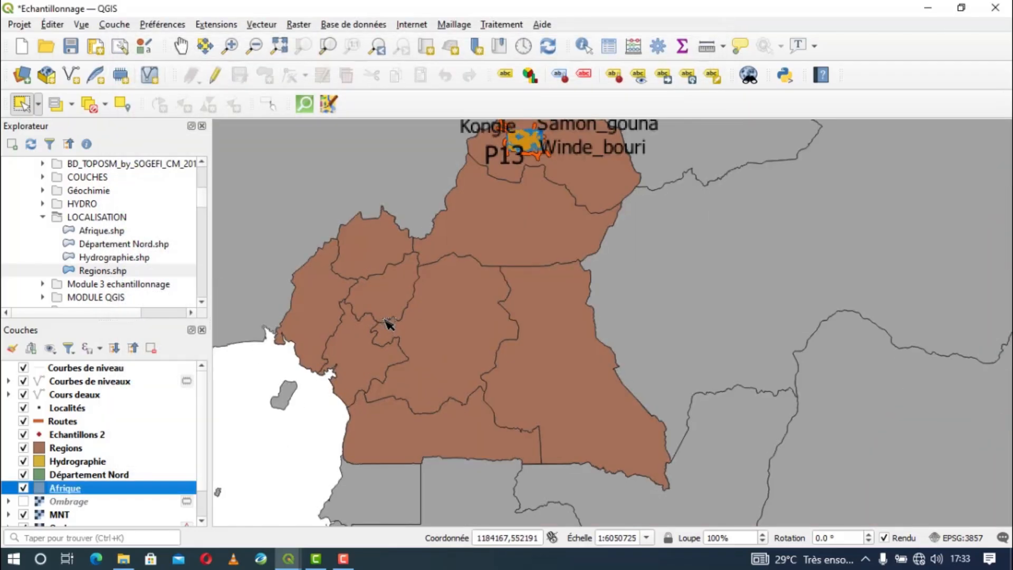
pyautogui.moveTo(61, 449); pyautogui.dragTo(66, 478)
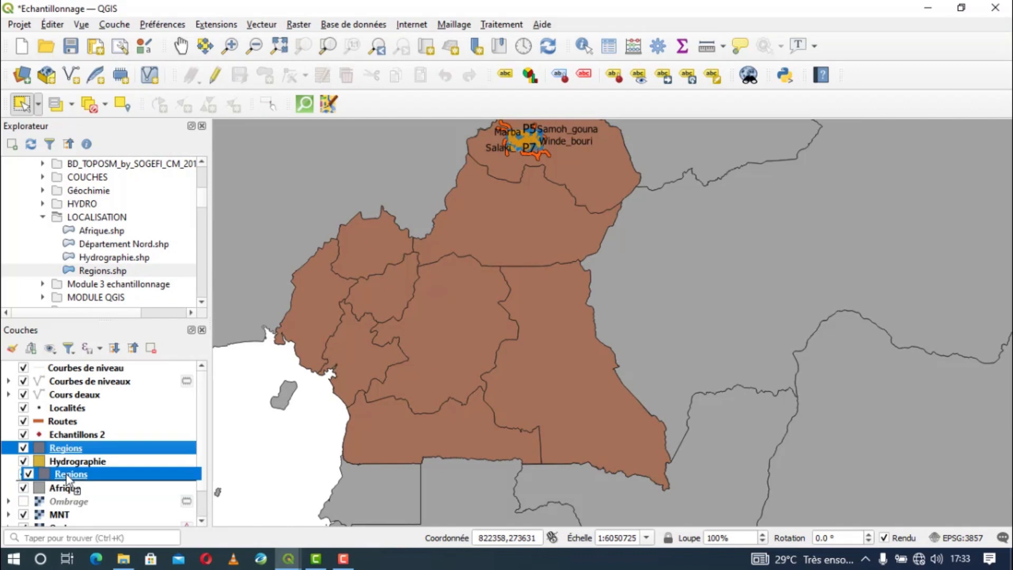
pyautogui.moveTo(66, 475); pyautogui.dragTo(66, 474)
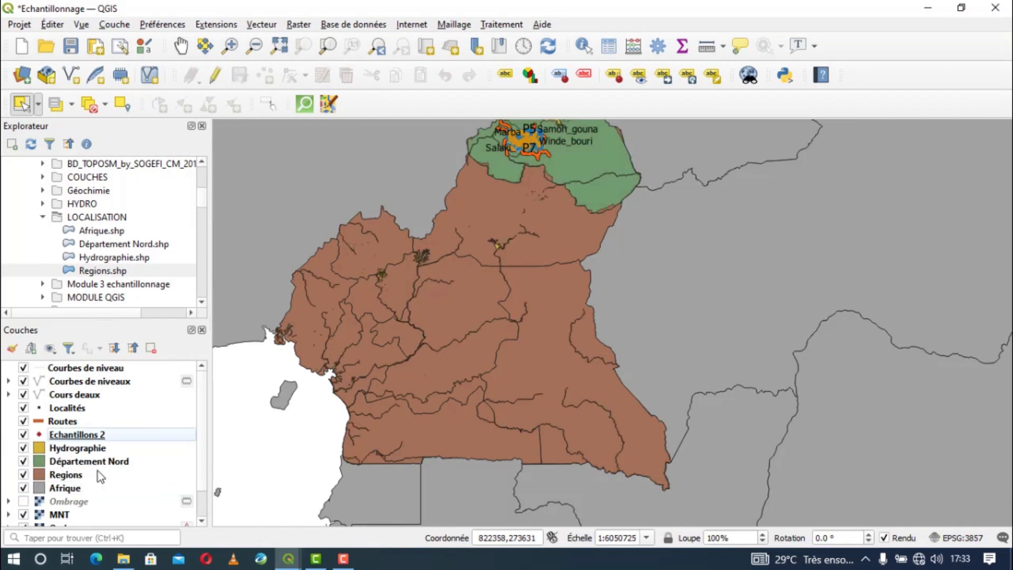
# Change the Regions layer's fill colour to the standard light orange and apply it.
pyautogui.click(69, 477)
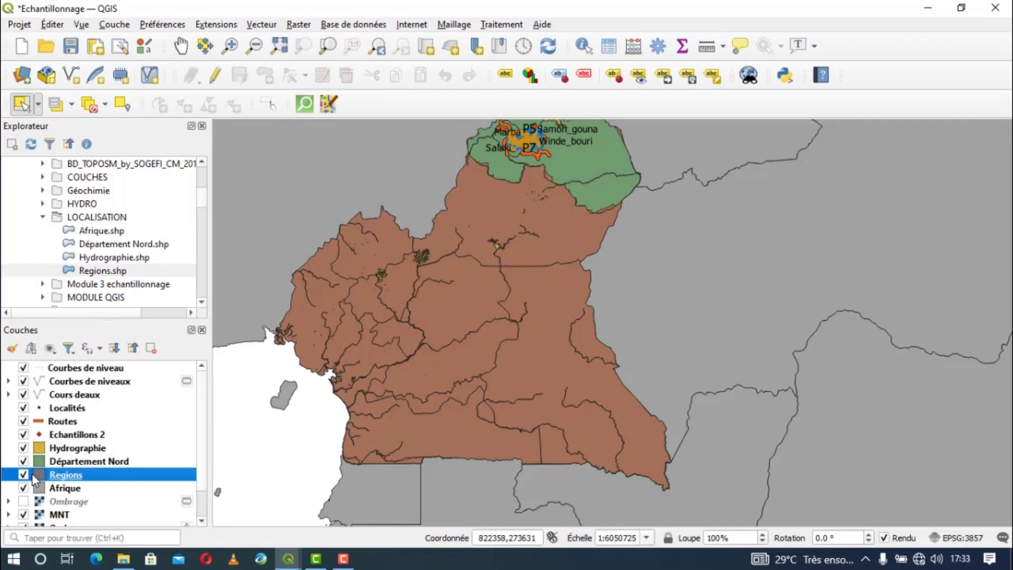
pyautogui.doubleClick(38, 474)
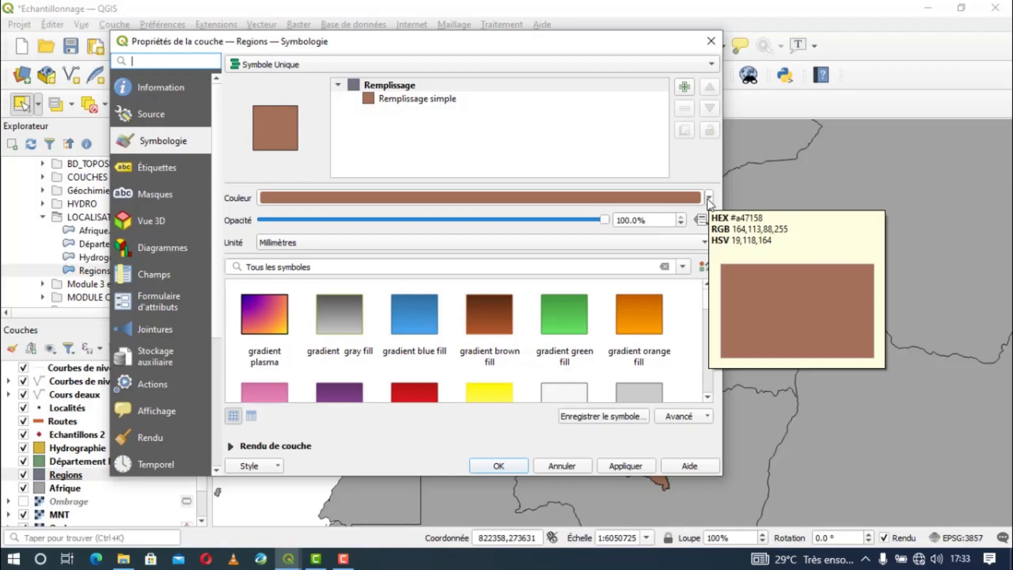
pyautogui.click(709, 200)
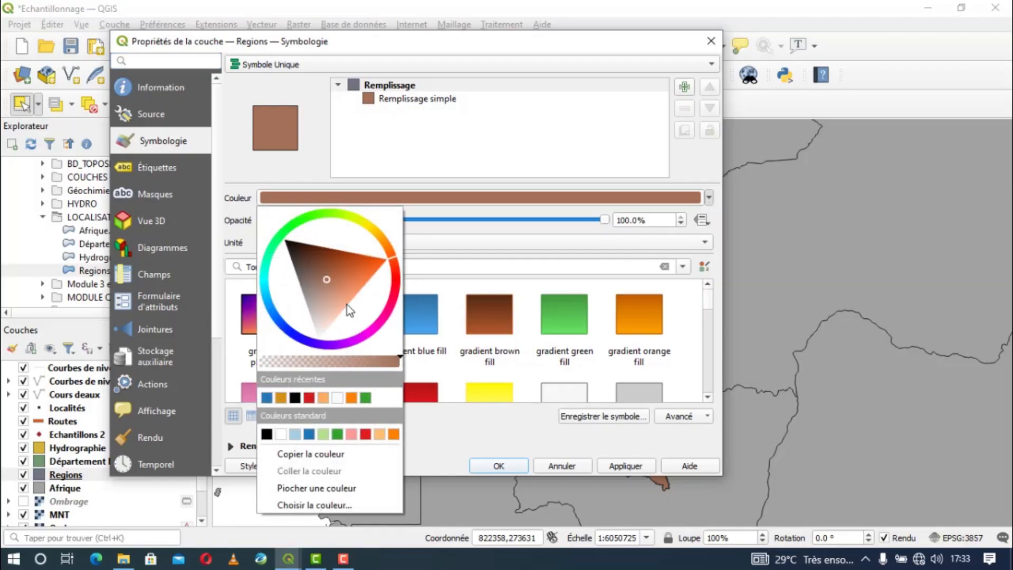
pyautogui.click(367, 282)
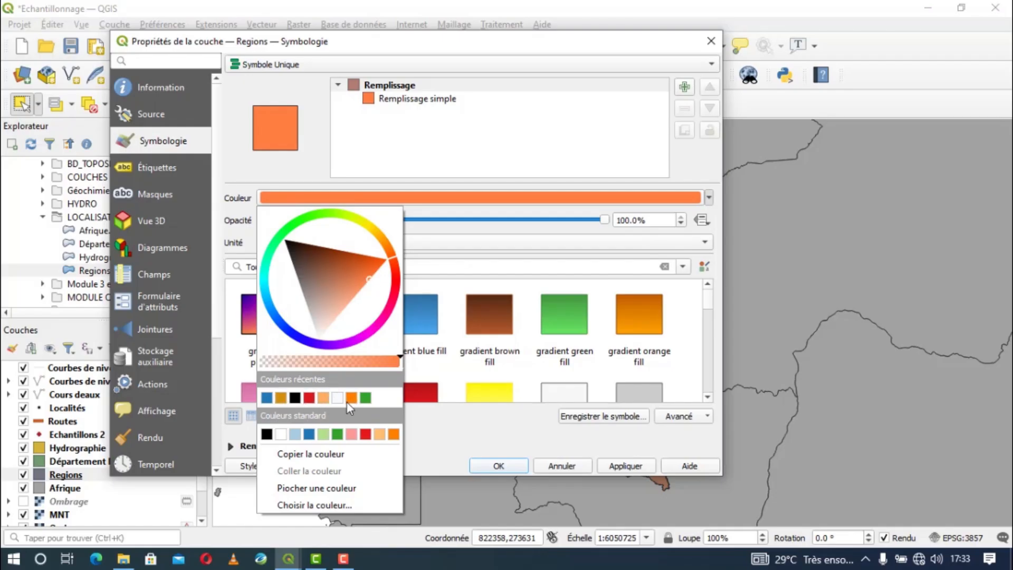
pyautogui.click(380, 434)
pyautogui.click(610, 466)
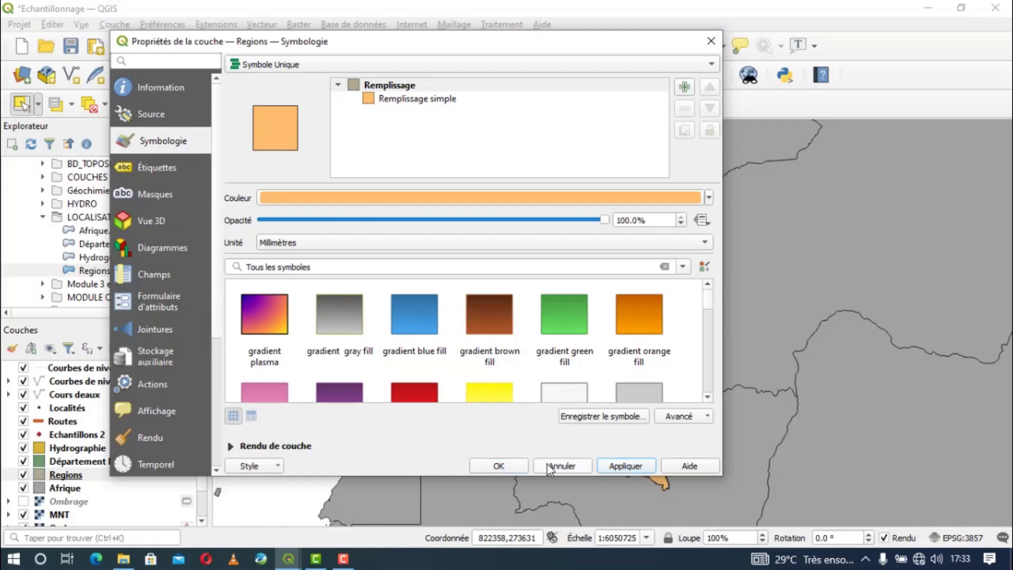
pyautogui.click(511, 463)
pyautogui.scroll(-1, 417, 348)
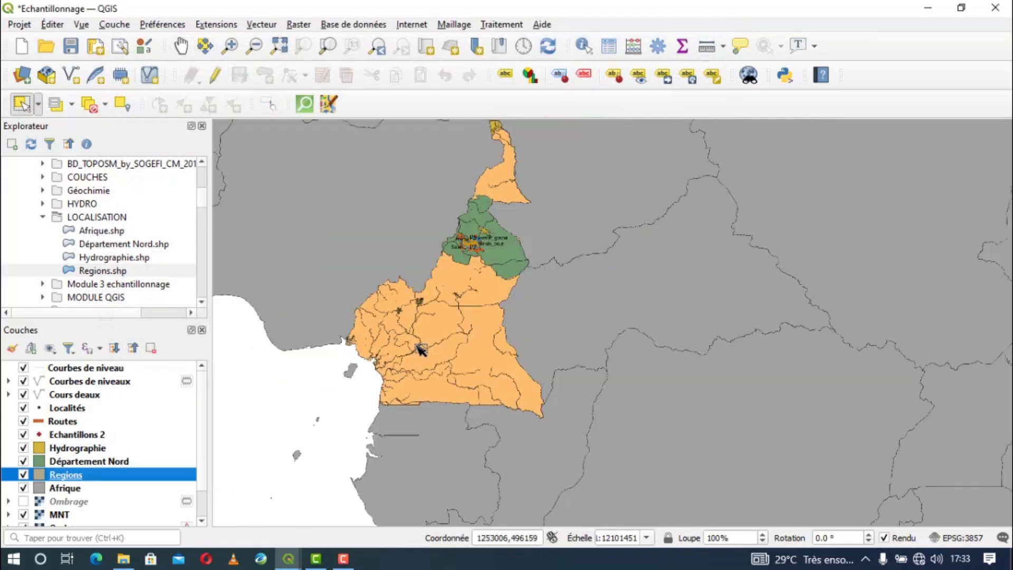
pyautogui.scroll(1, 442, 268)
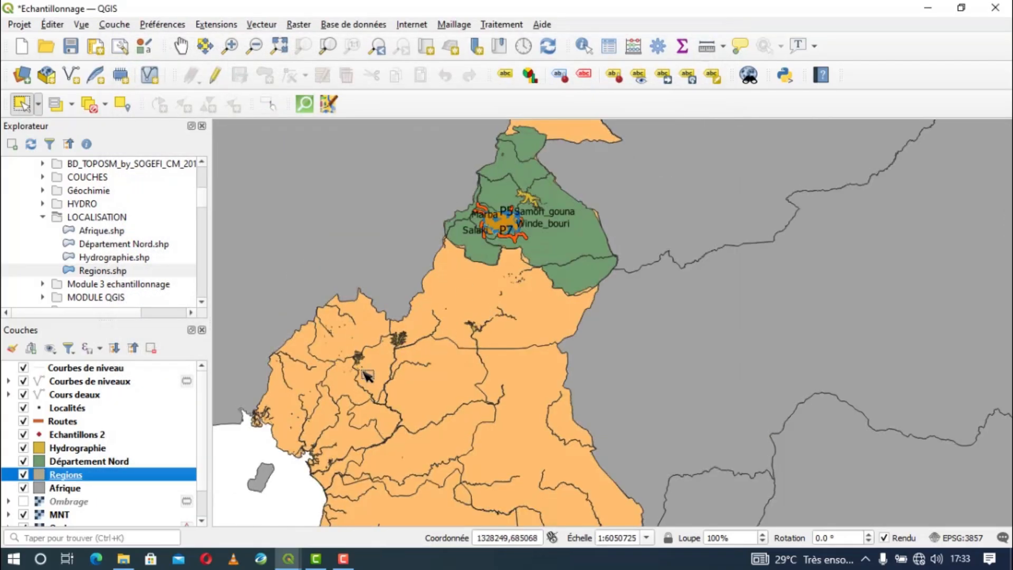
# Set the Hydrographie layer's fill colour to the recently used blue.
pyautogui.click(44, 461)
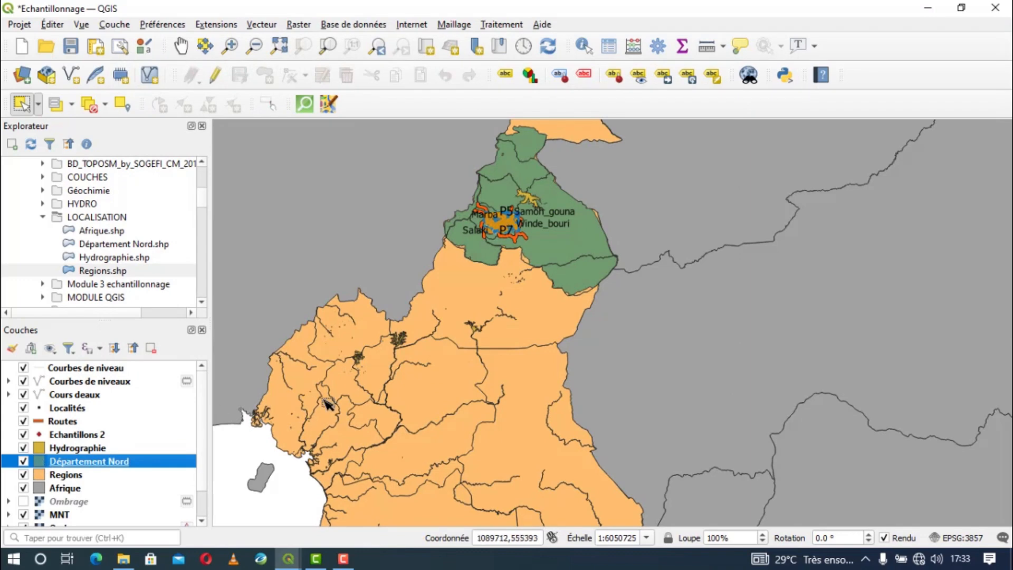
pyautogui.click(41, 448)
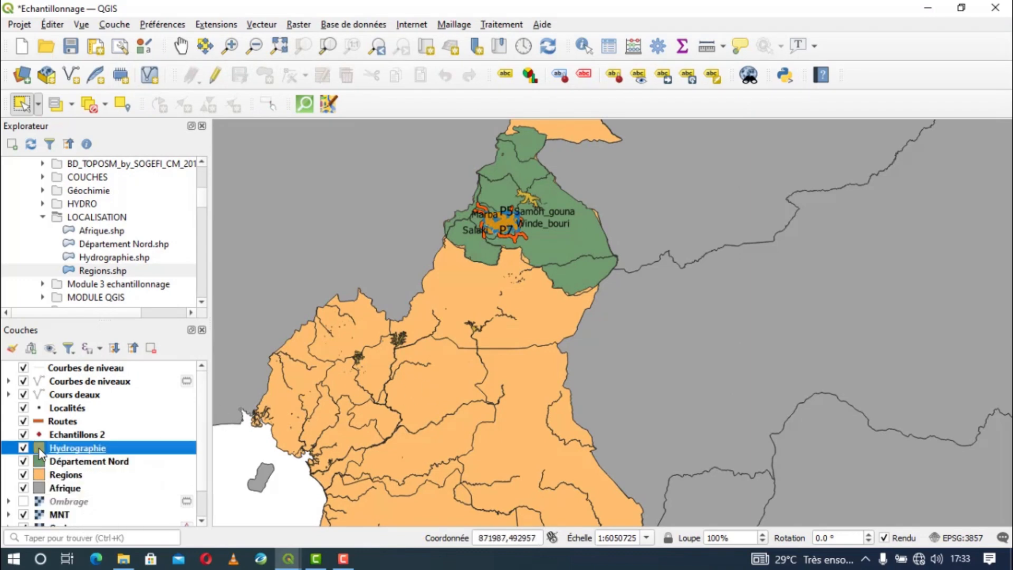
pyautogui.doubleClick(41, 452)
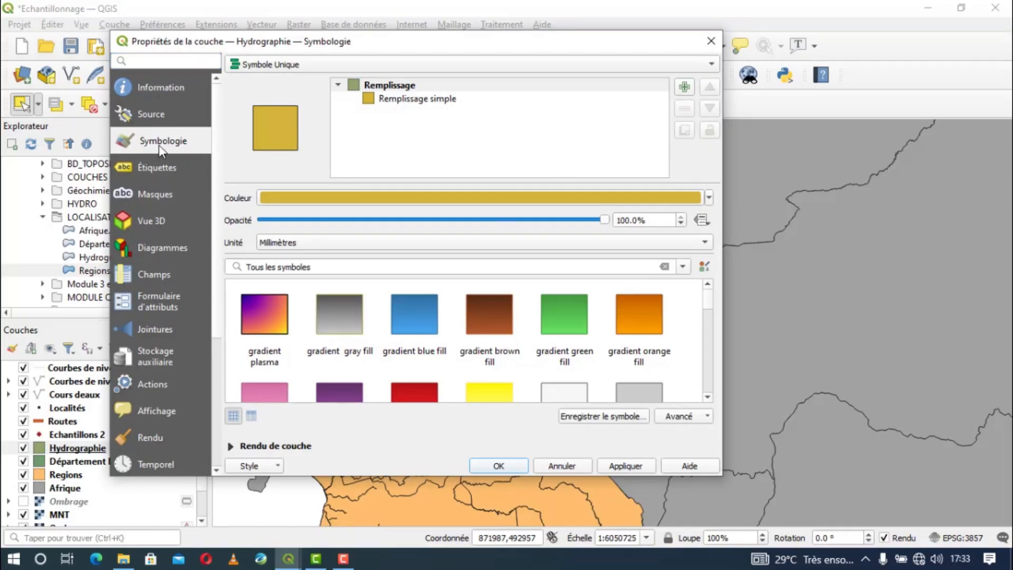
pyautogui.click(709, 197)
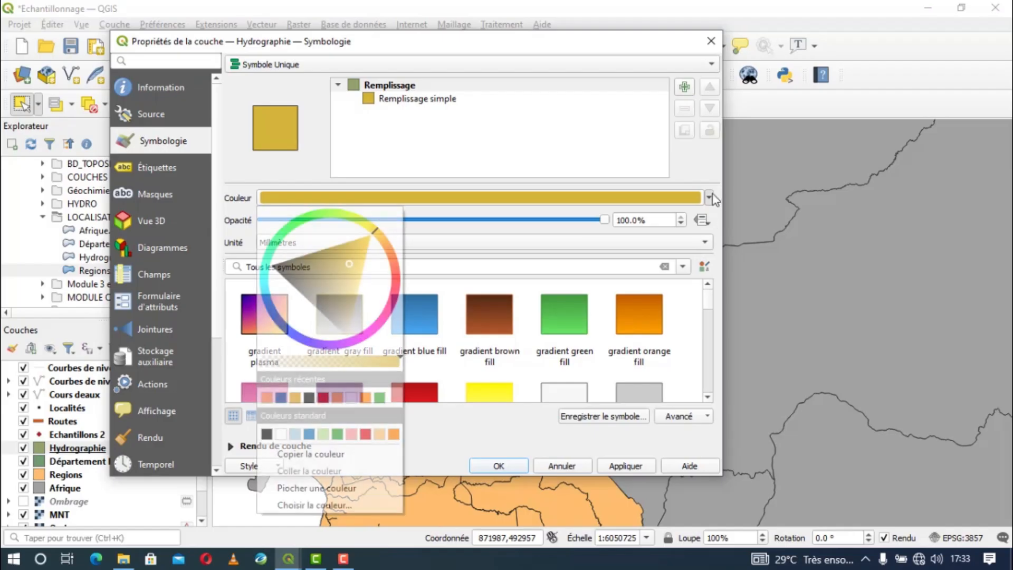
pyautogui.click(281, 396)
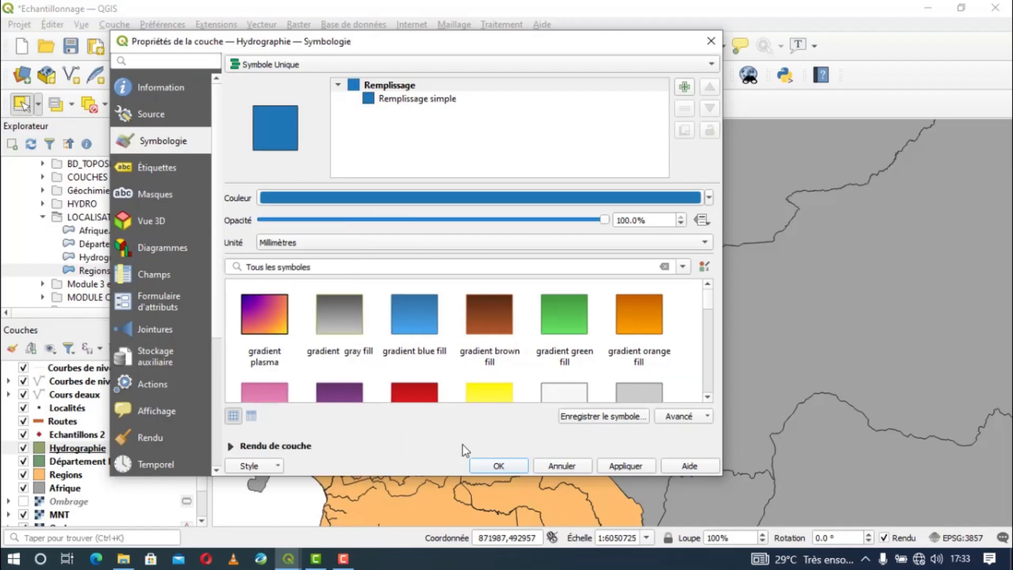
# Make the stroke of Hydrographie's simple fill transparent and apply the layer's symbology.
pyautogui.click(419, 100)
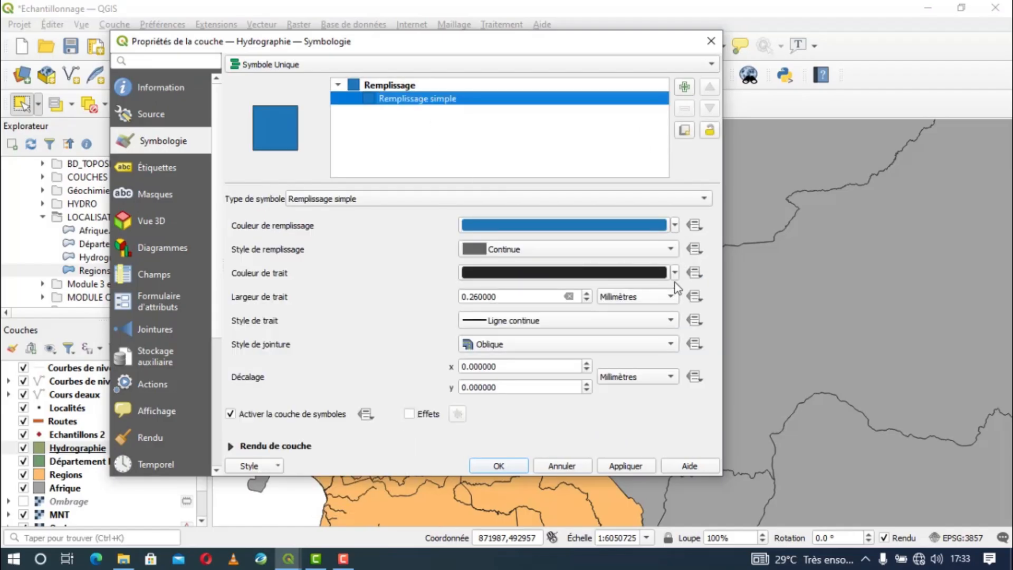
pyautogui.click(675, 273)
pyautogui.click(511, 259)
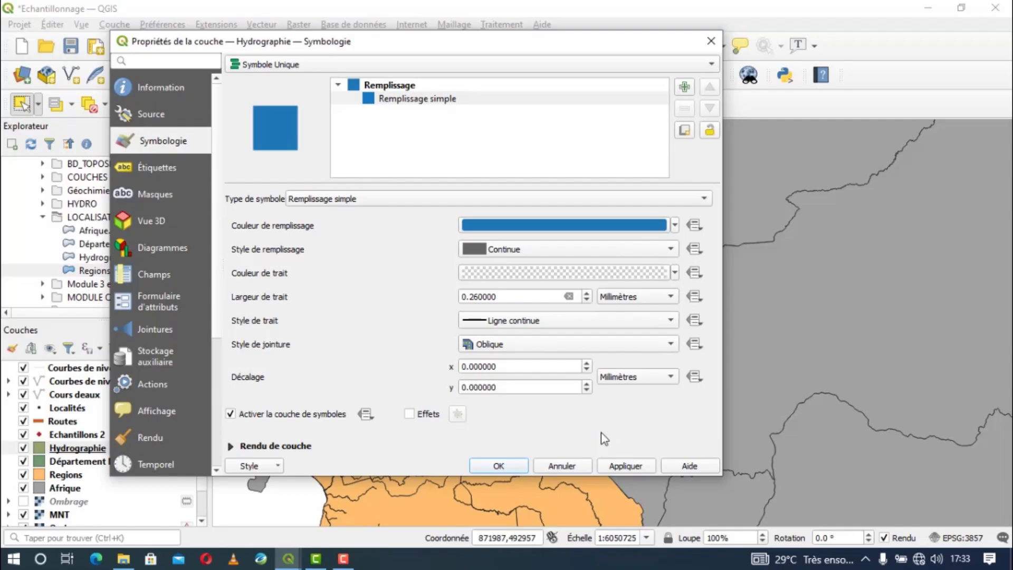
pyautogui.click(641, 466)
pyautogui.click(500, 464)
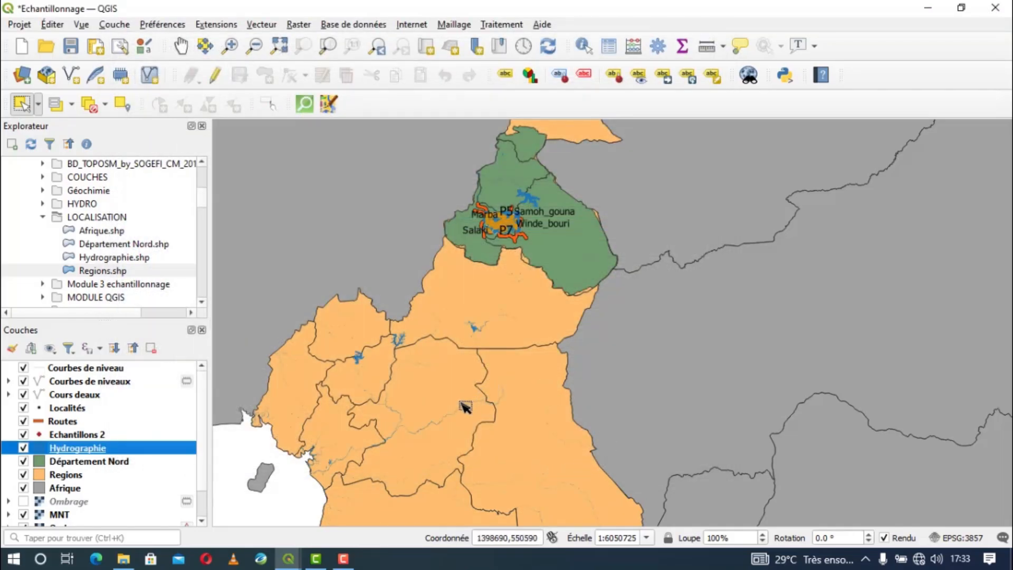
pyautogui.scroll(1, 510, 217)
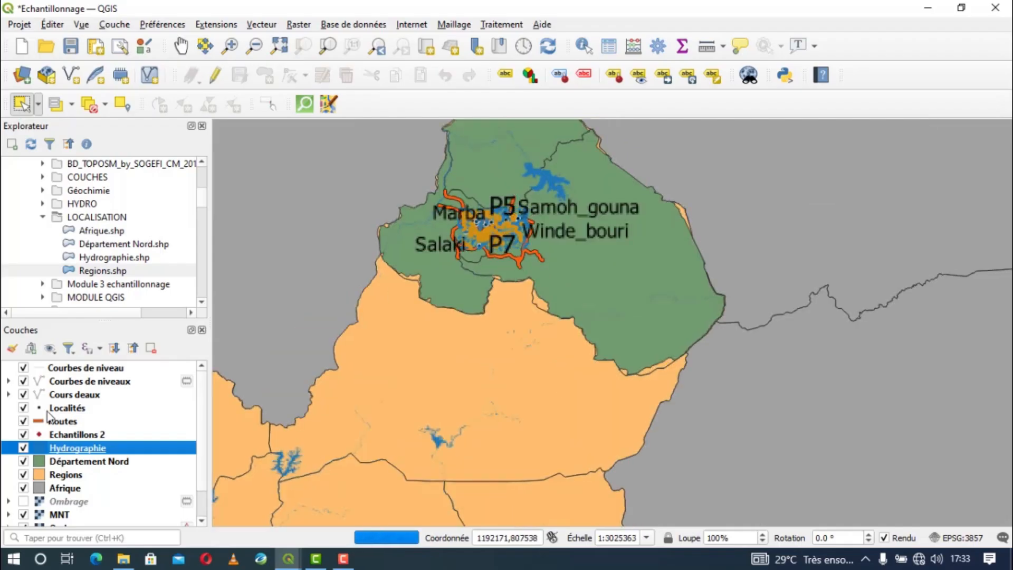
# Hide the Courbes de niveau, Courbes de niveaux, Cours deaux, Localités, Routes and Echantillons 2 layers.
pyautogui.click(23, 367)
pyautogui.click(23, 380)
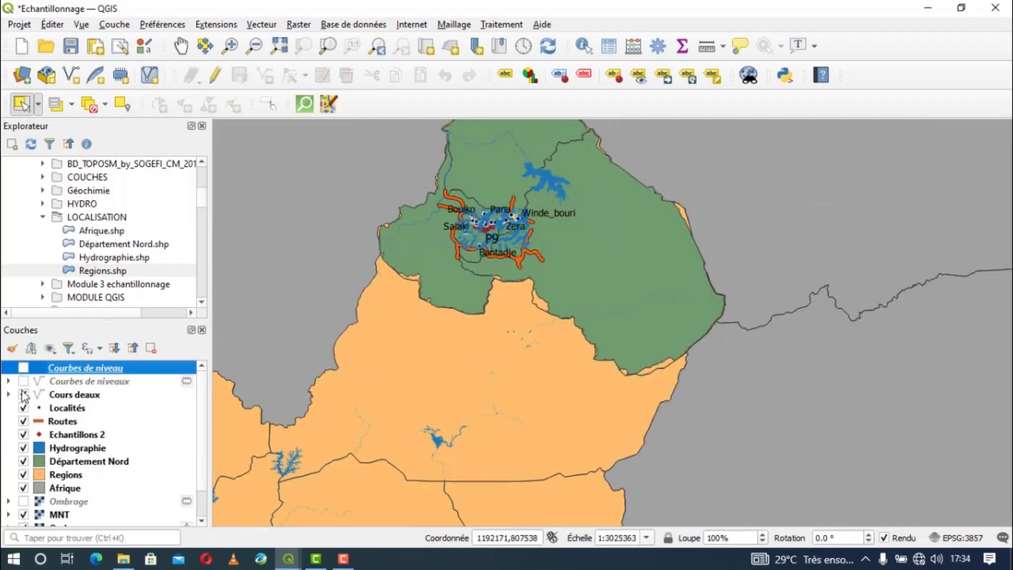
pyautogui.click(23, 394)
pyautogui.click(23, 408)
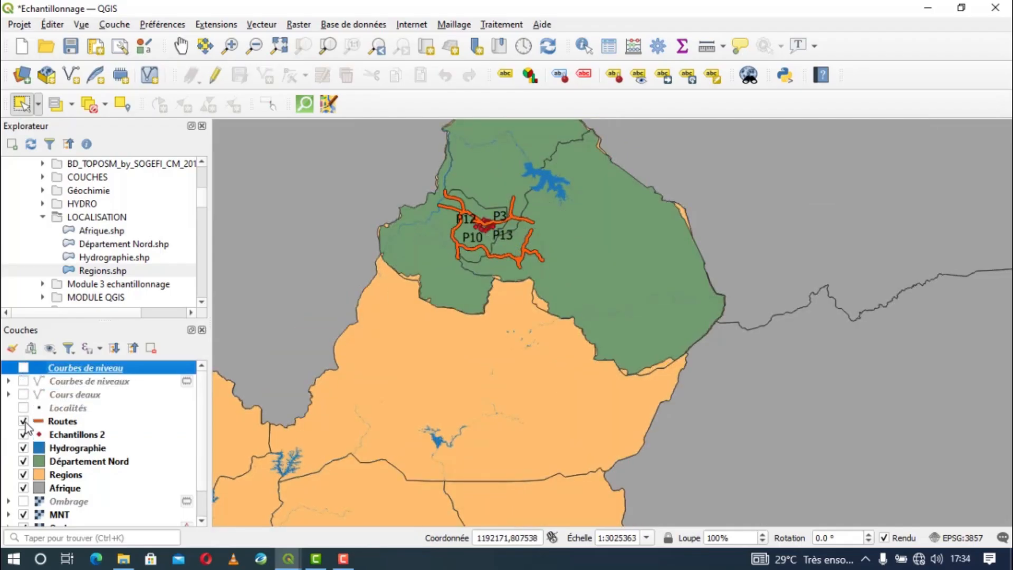
pyautogui.click(23, 420)
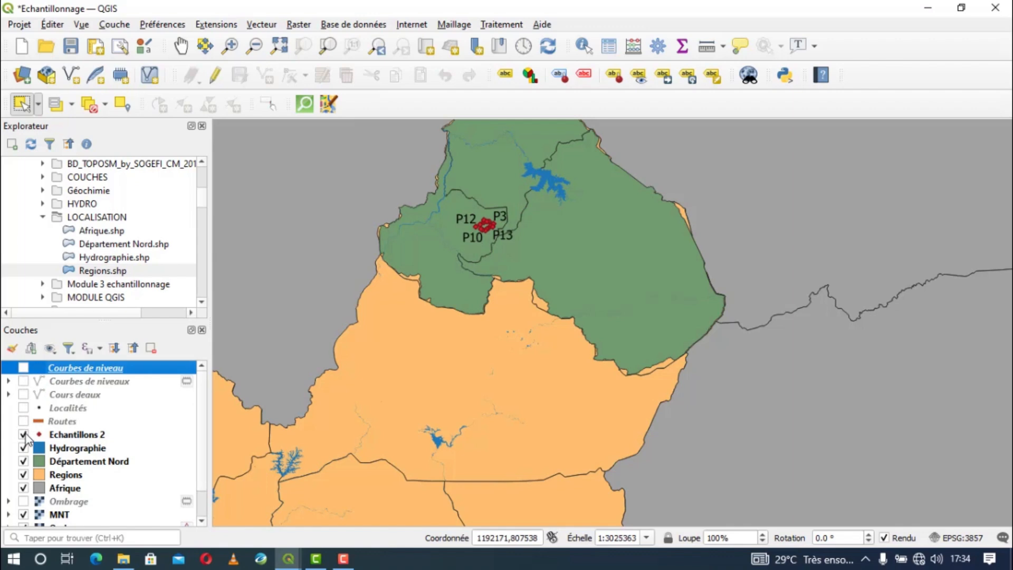
pyautogui.click(23, 434)
# Examine the styled regions, northern departments and hydrography across Cameroon on the map.
pyautogui.scroll(-1, 501, 341)
pyautogui.scroll(-1, 501, 341)
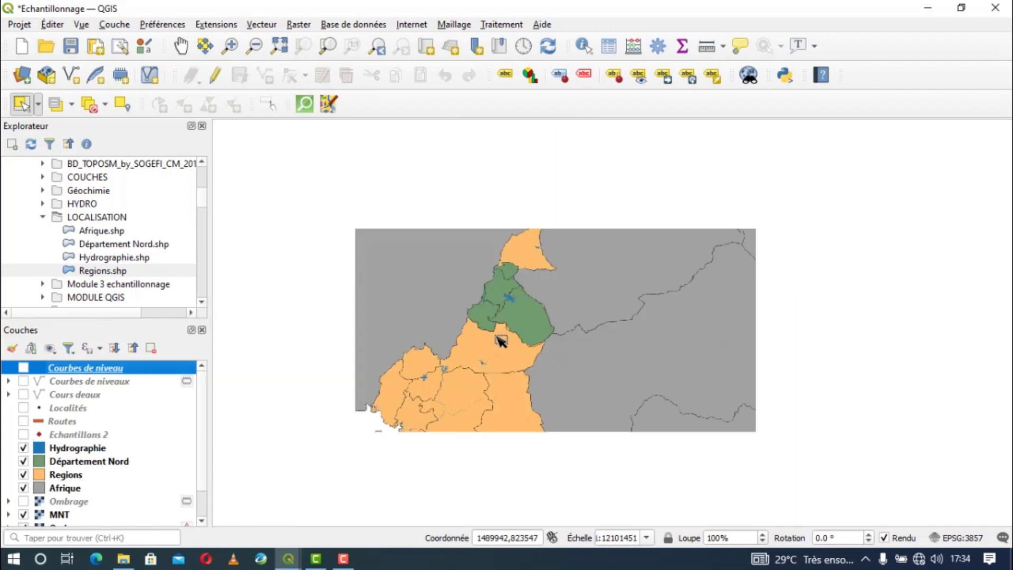
pyautogui.scroll(1, 563, 326)
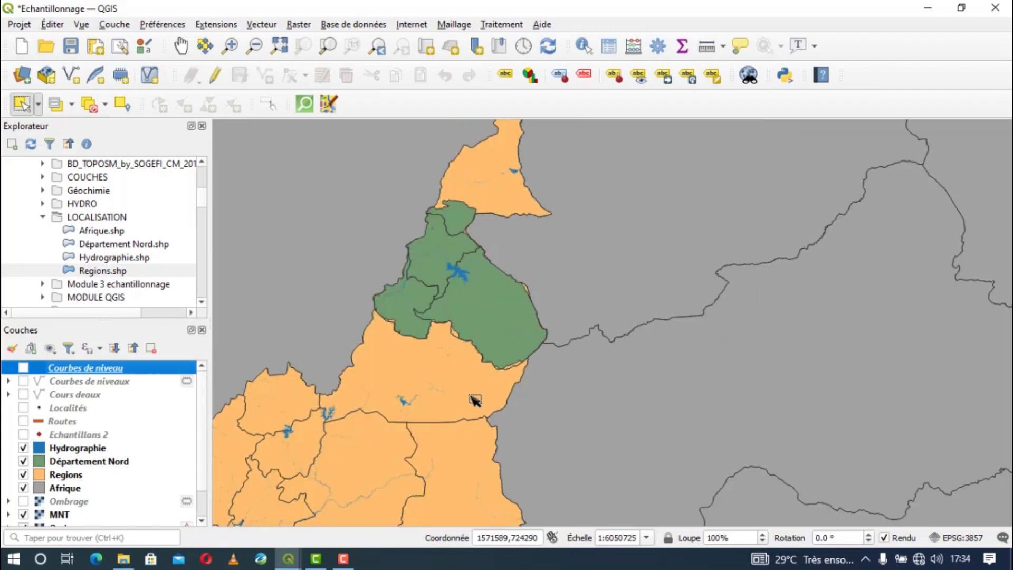
pyautogui.scroll(-1, 470, 402)
pyautogui.moveTo(409, 429); pyautogui.dragTo(487, 365)
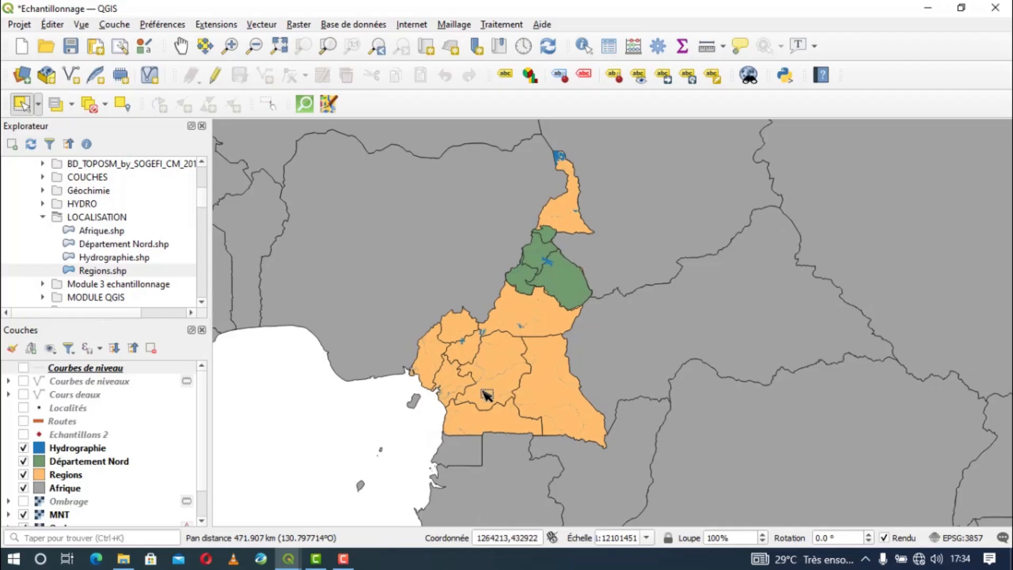
pyautogui.scroll(1, 486, 395)
pyautogui.scroll(1, 486, 396)
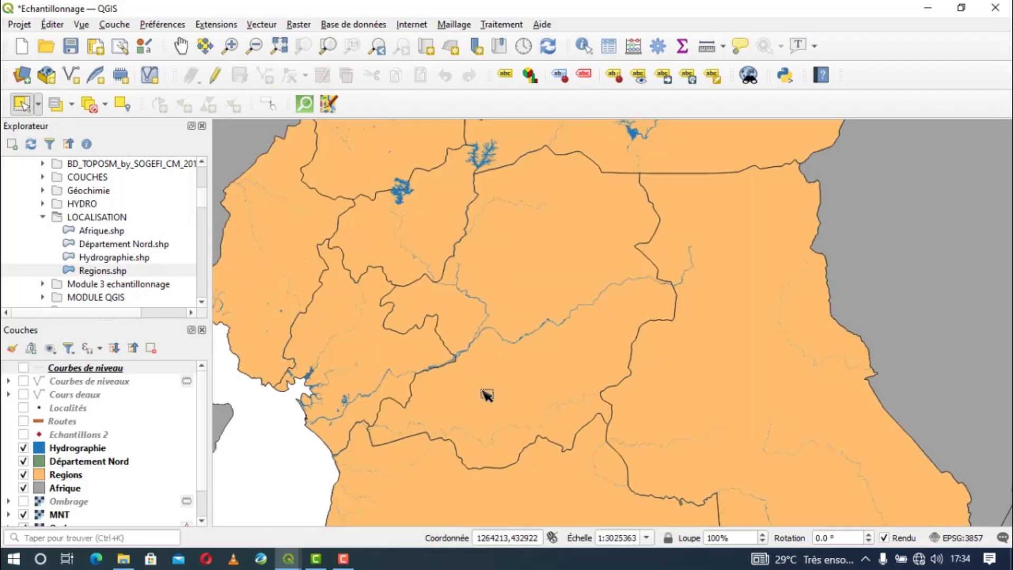
pyautogui.scroll(-1, 484, 396)
# In the Regions attribute table, enable editing and fill the empty name value of the Adamaoua record with Adamaoua.
pyautogui.click(62, 475)
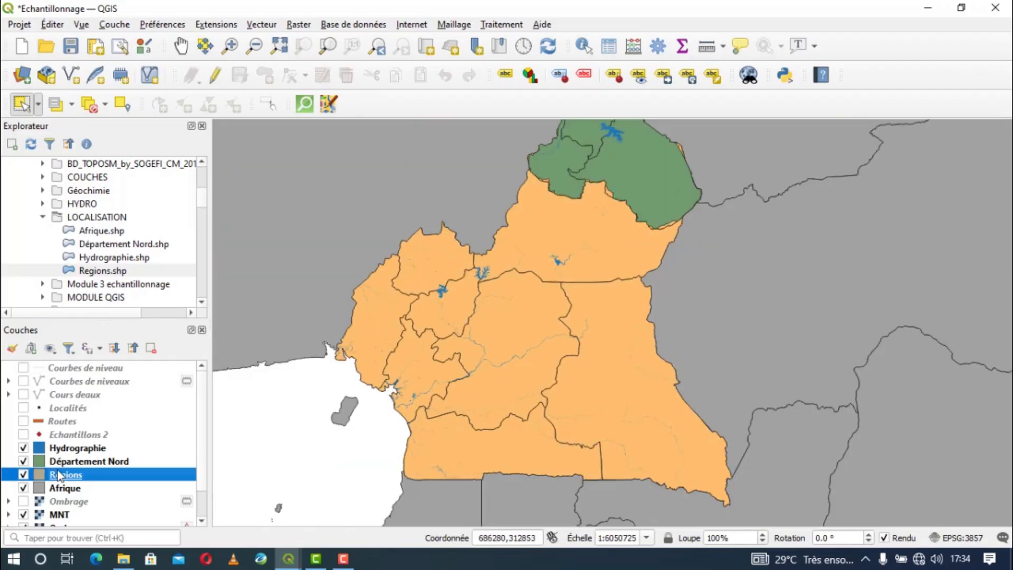
pyautogui.rightClick(58, 474)
pyautogui.click(121, 321)
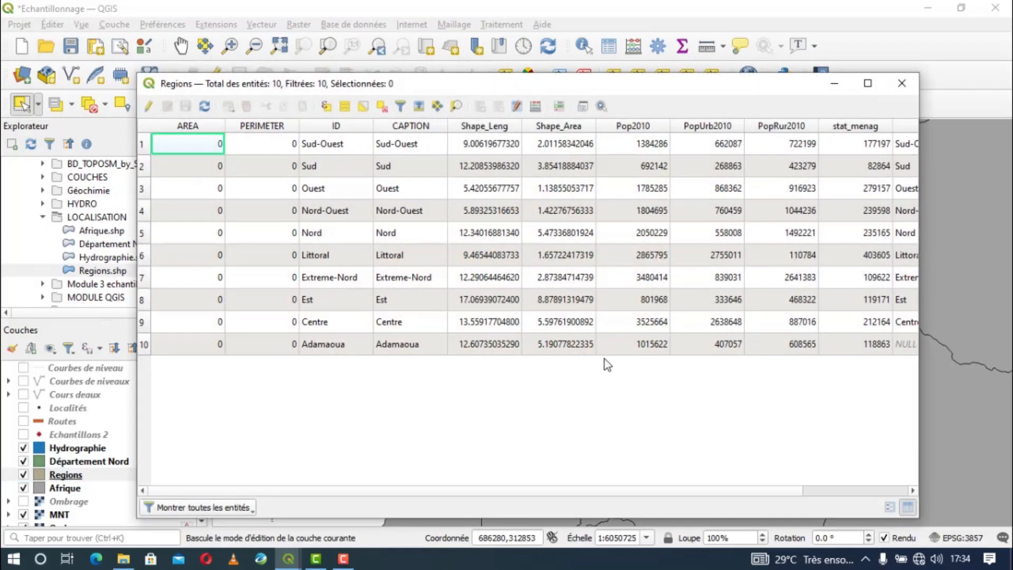
pyautogui.moveTo(425, 489); pyautogui.dragTo(556, 489)
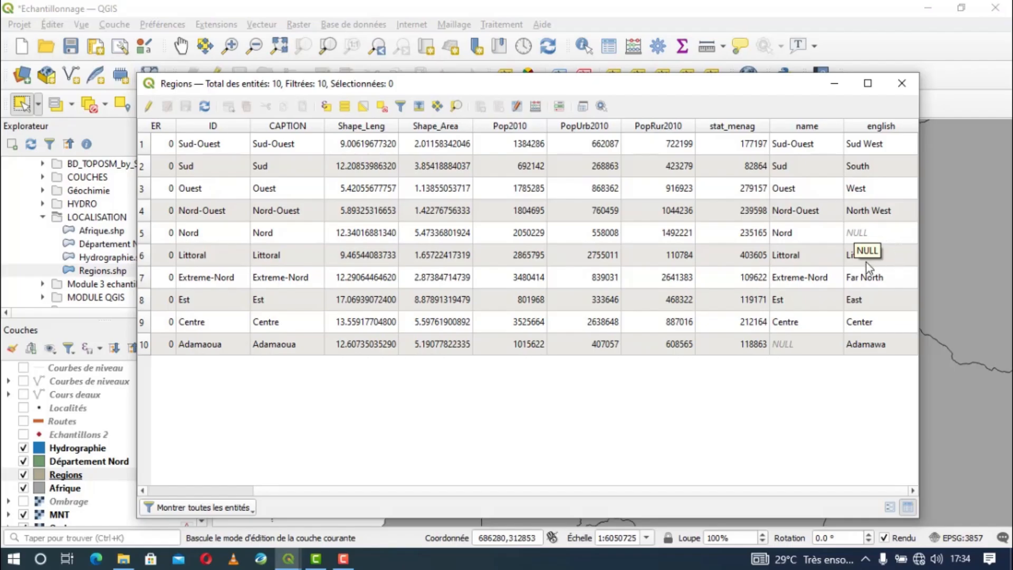
pyautogui.click(799, 346)
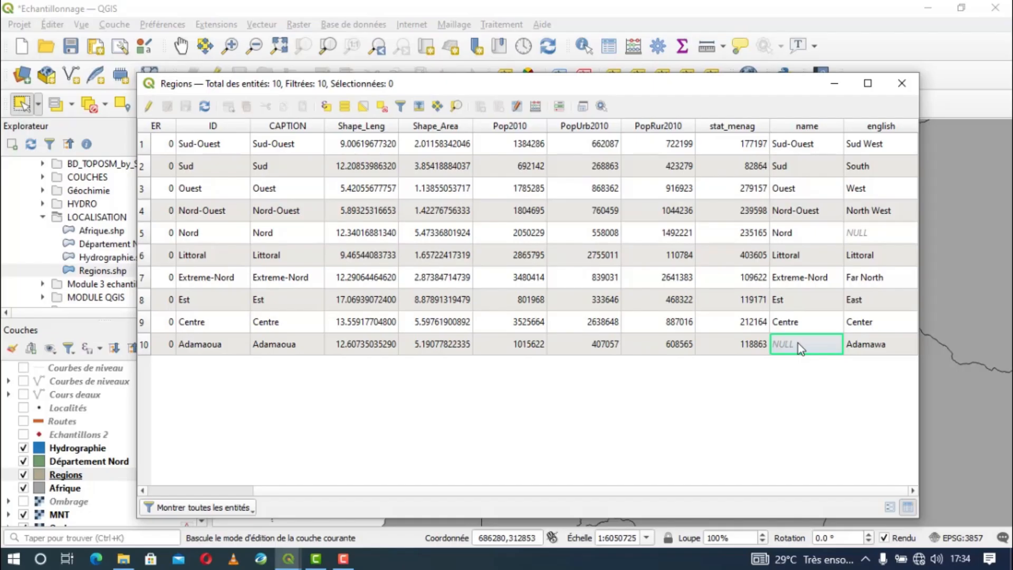
pyautogui.click(150, 106)
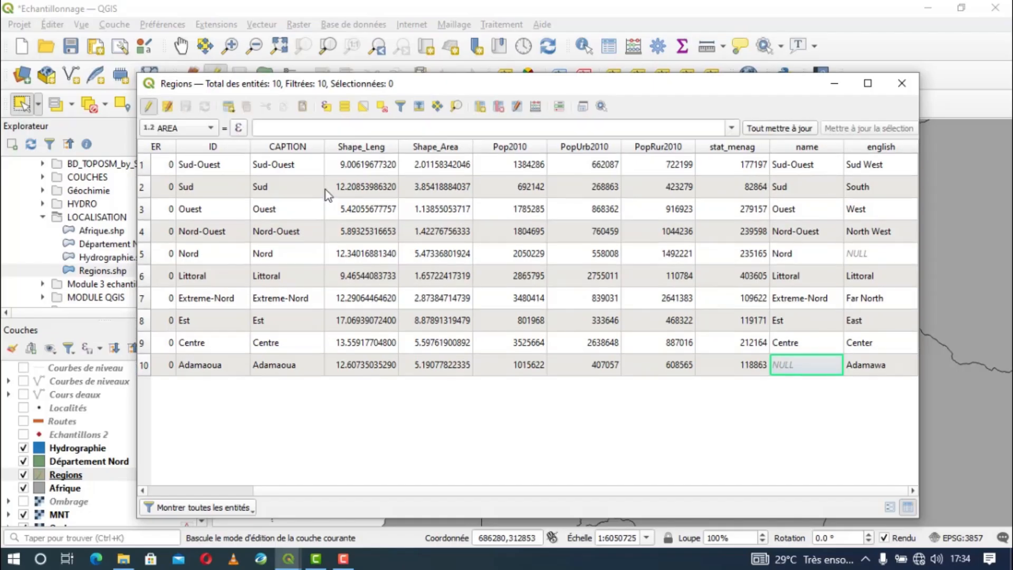
pyautogui.doubleClick(796, 366)
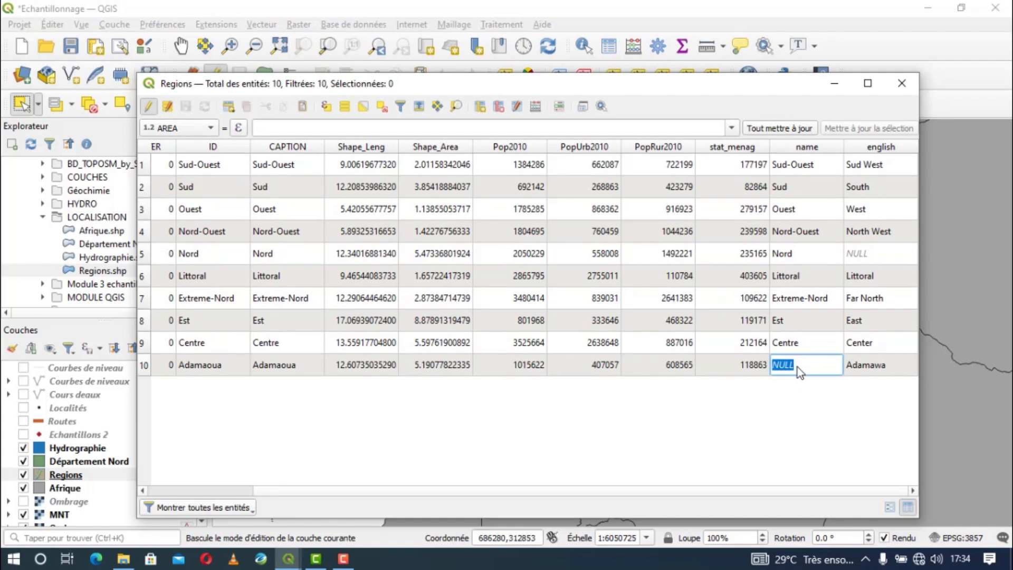
pyautogui.write('Adamaoua')
pyautogui.press('Return')
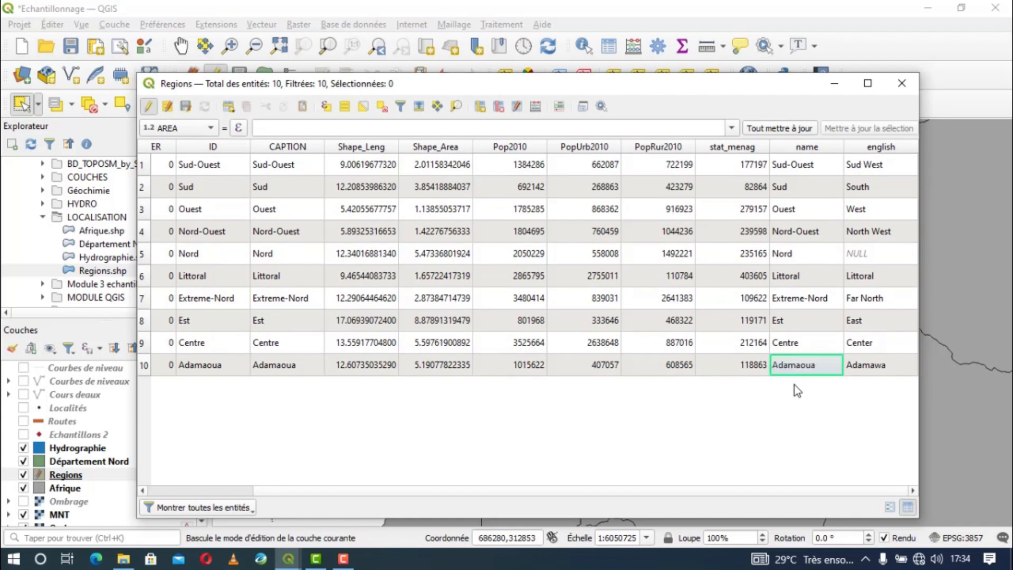
# Close the attribute table and end editing of the Regions layer, saving the change.
pyautogui.doubleClick(799, 254)
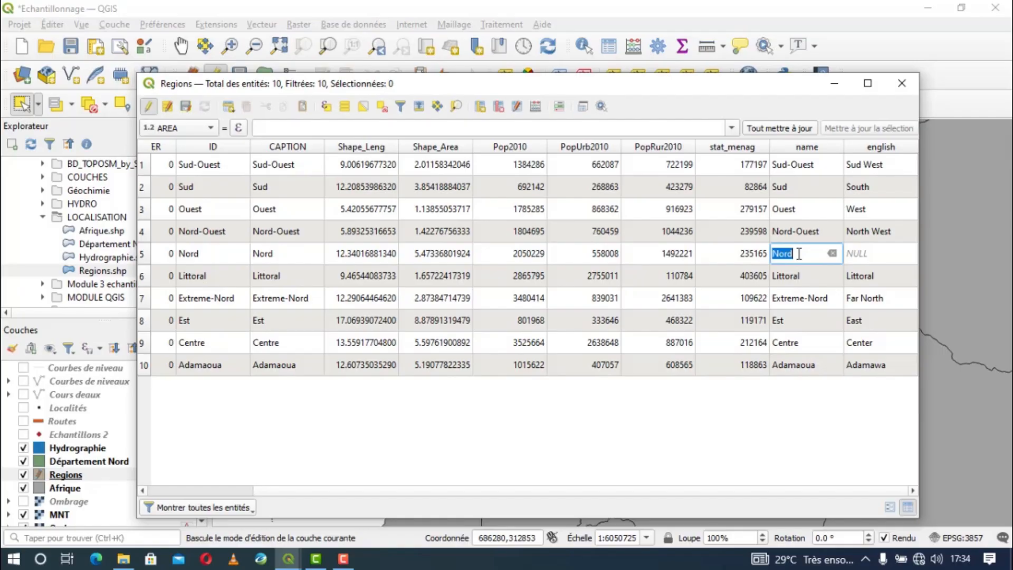
pyautogui.click(799, 439)
pyautogui.click(901, 83)
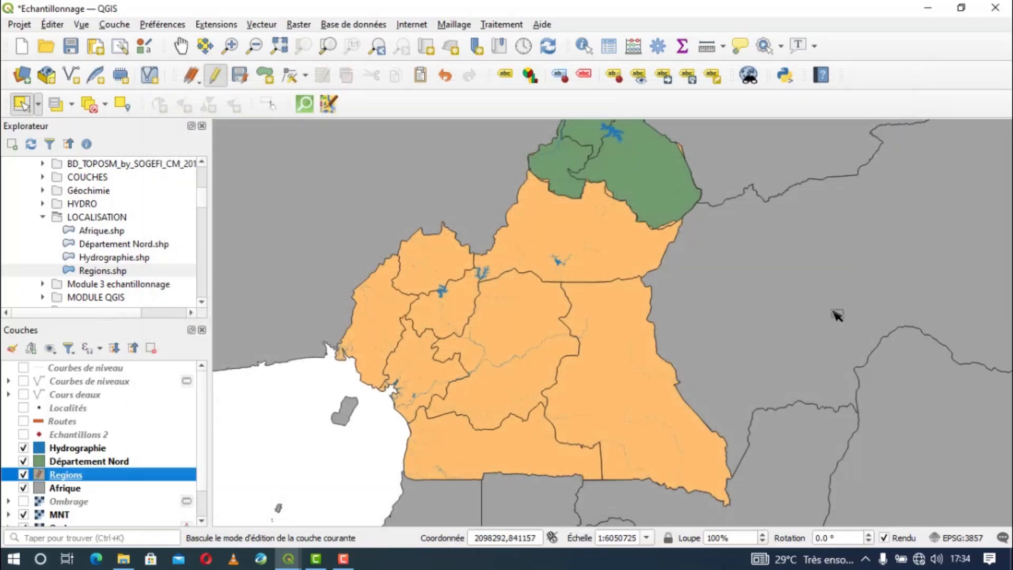
pyautogui.click(213, 77)
pyautogui.click(462, 289)
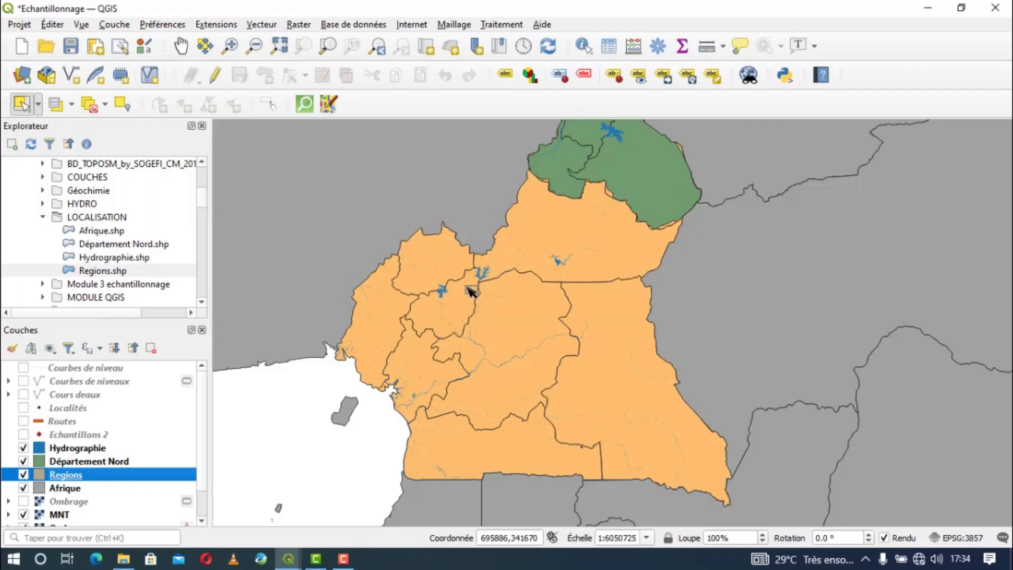
# Turn on simple labels for the Regions layer using the name field and apply them.
pyautogui.rightClick(55, 475)
pyautogui.click(80, 465)
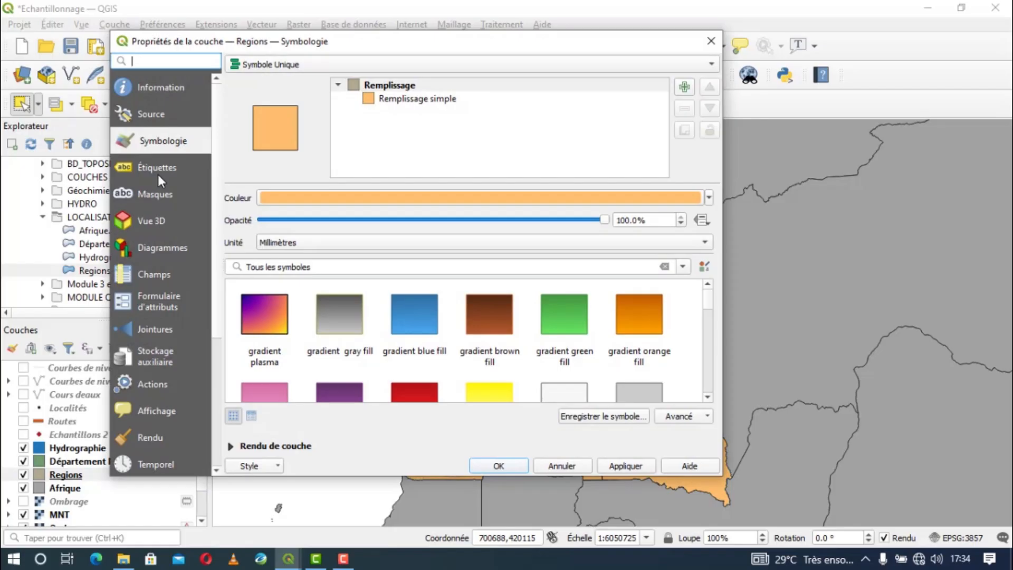
pyautogui.click(159, 167)
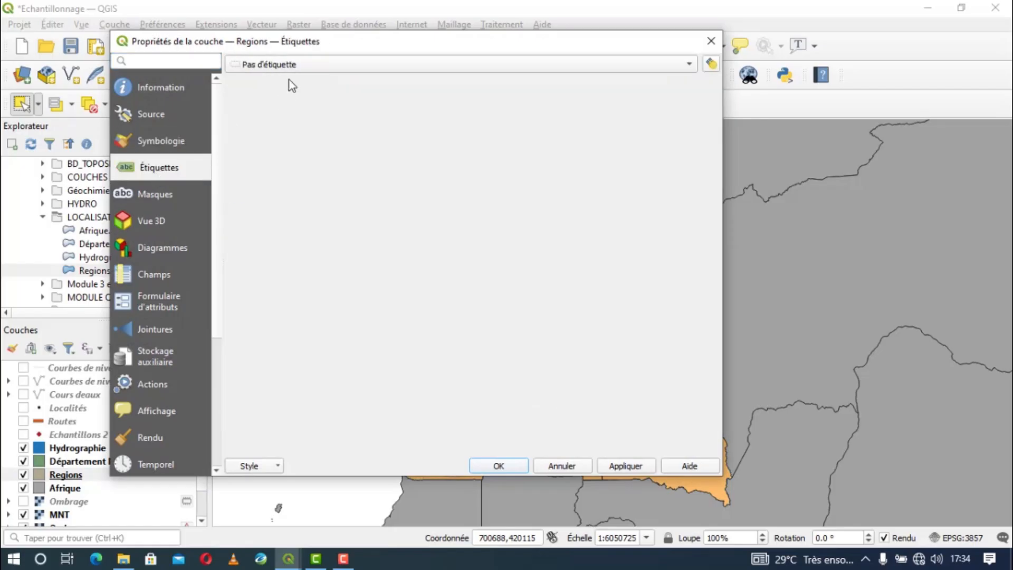
pyautogui.click(289, 65)
pyautogui.click(290, 82)
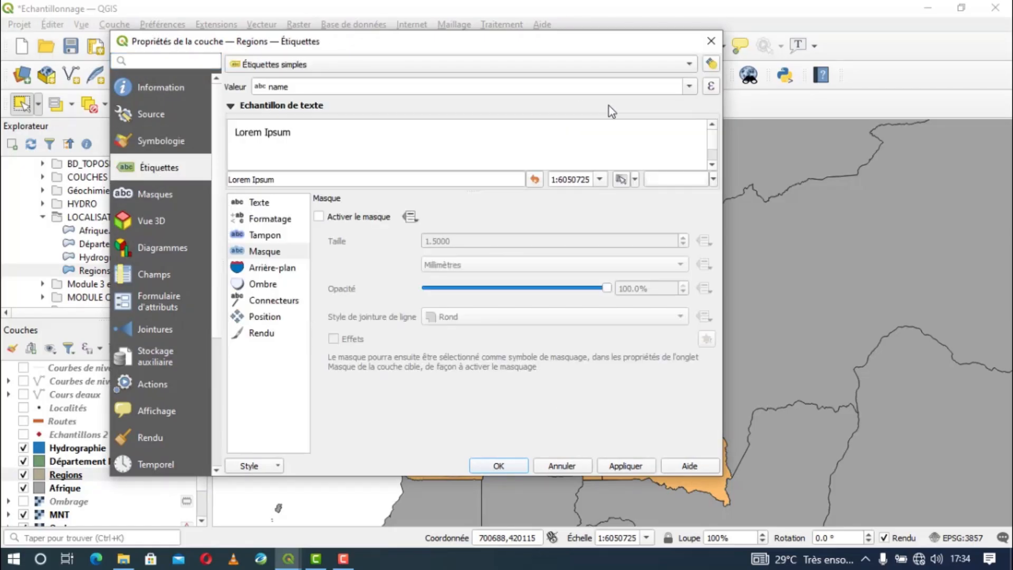
pyautogui.click(622, 466)
# Enable a text buffer around the Regions labels and apply it to the map.
pyautogui.moveTo(490, 45); pyautogui.dragTo(519, 48)
pyautogui.click(285, 233)
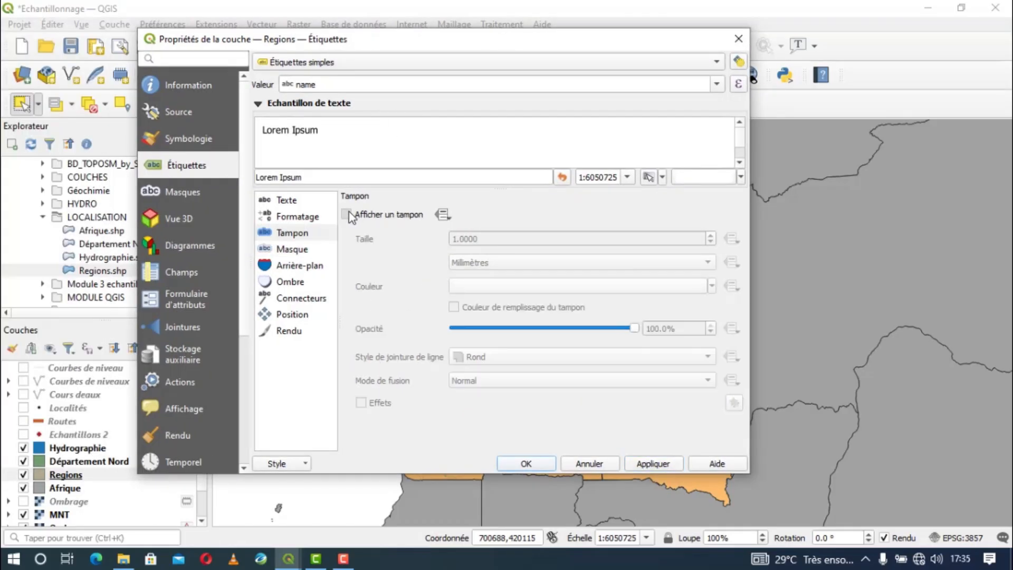
pyautogui.click(347, 215)
pyautogui.click(653, 464)
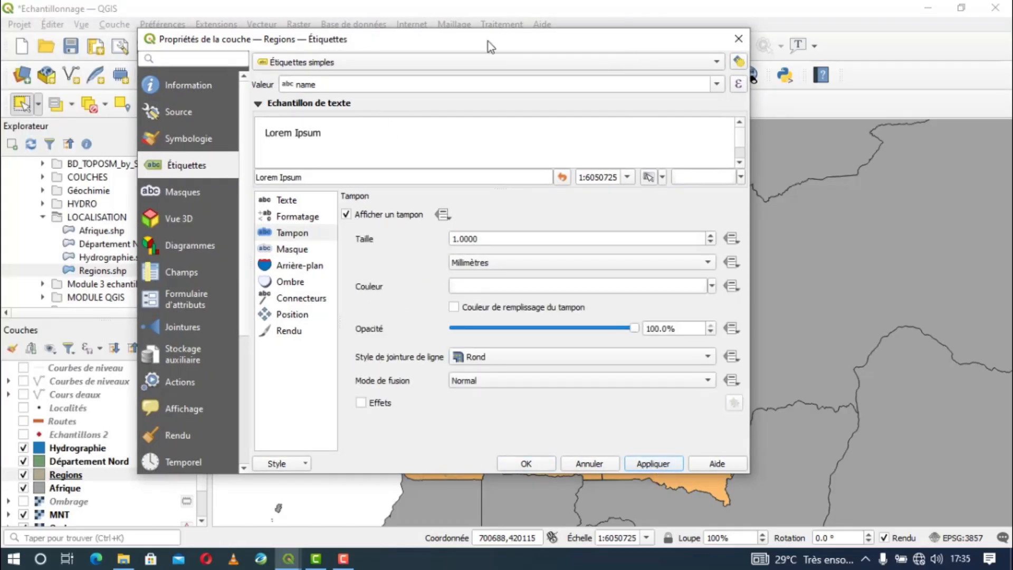
pyautogui.moveTo(489, 41); pyautogui.dragTo(319, 29)
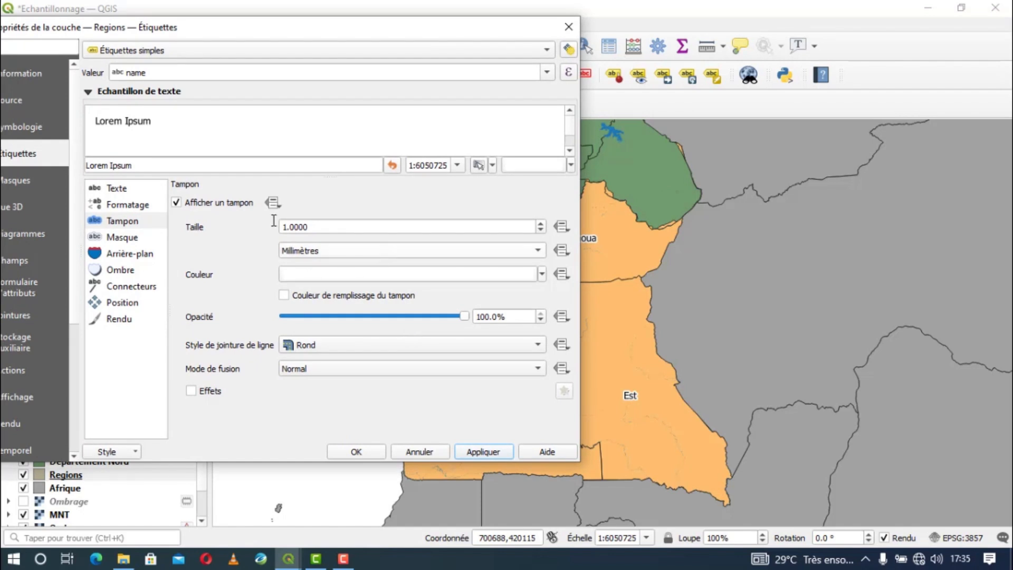
# Set the Regions label text size to 13 points and confirm the layer properties.
pyautogui.click(125, 190)
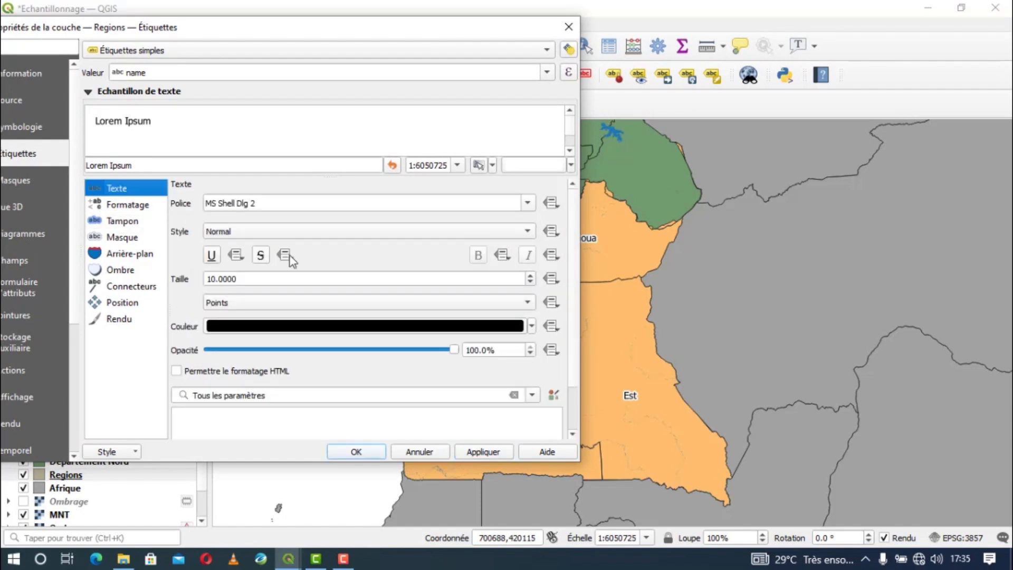
pyautogui.click(530, 276)
pyautogui.click(529, 276)
pyautogui.click(530, 276)
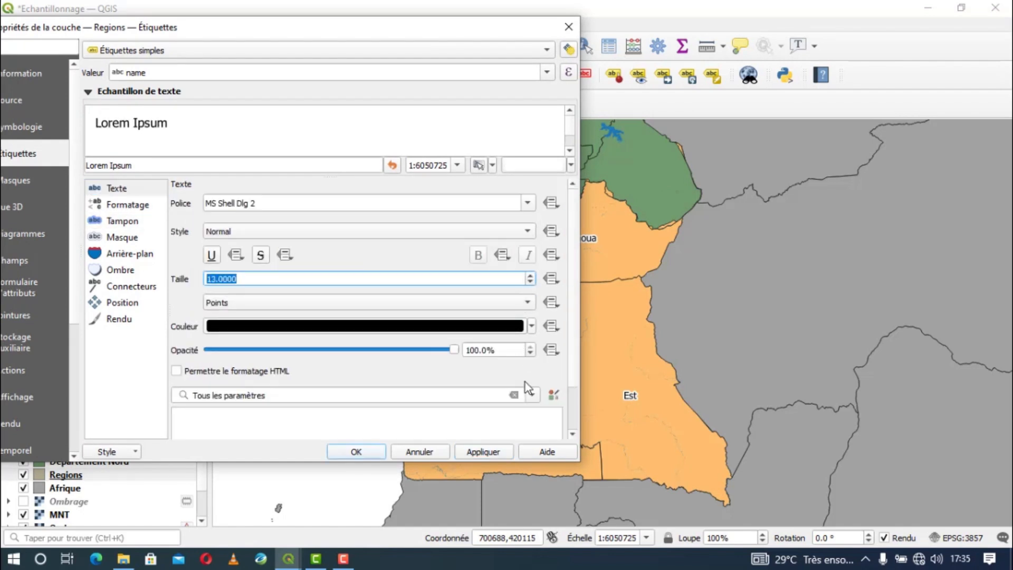
pyautogui.click(486, 450)
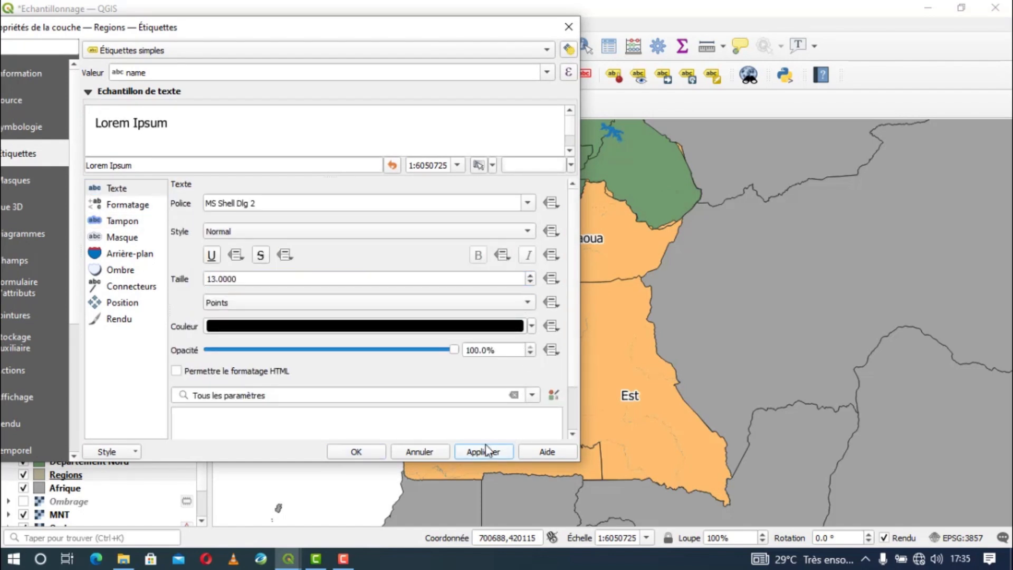
pyautogui.click(355, 452)
# Examine the region labels across Cameroon, from the southern regions up to Adamaoua and Extreme-Nord.
pyautogui.scroll(1, 384, 334)
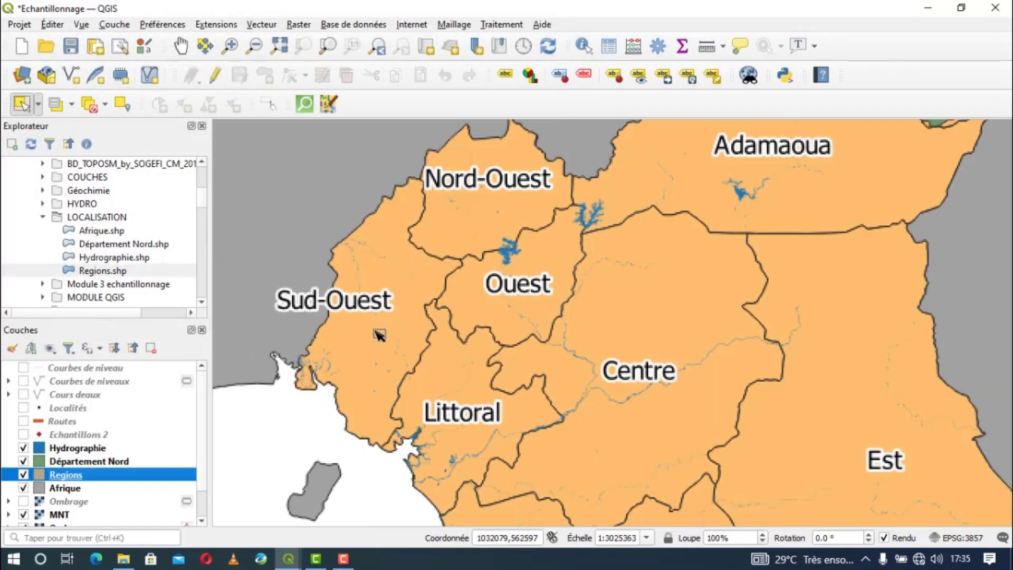
pyautogui.scroll(1, 477, 439)
pyautogui.scroll(-1, 447, 398)
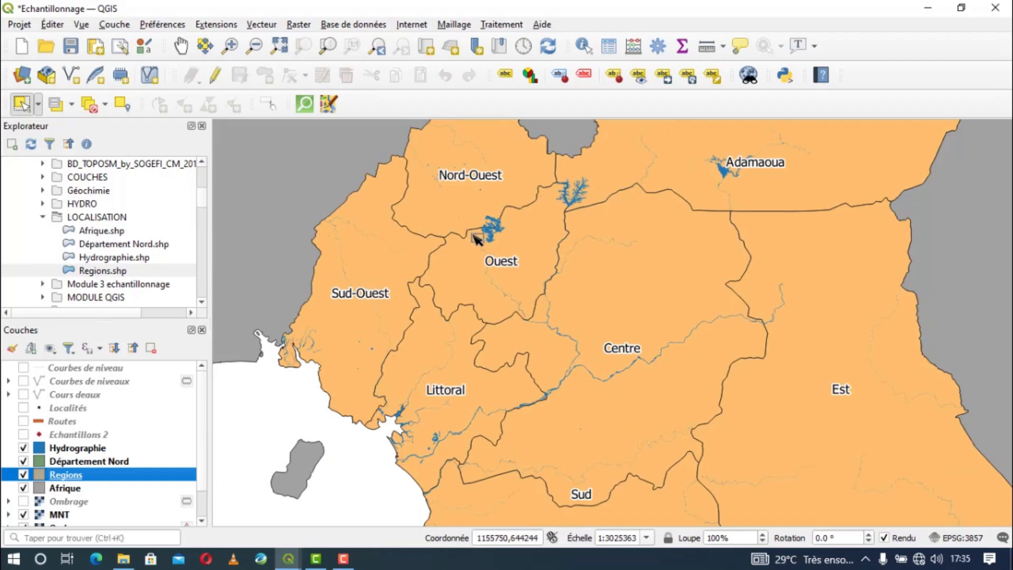
pyautogui.scroll(-1, 475, 237)
pyautogui.moveTo(555, 278); pyautogui.dragTo(370, 385)
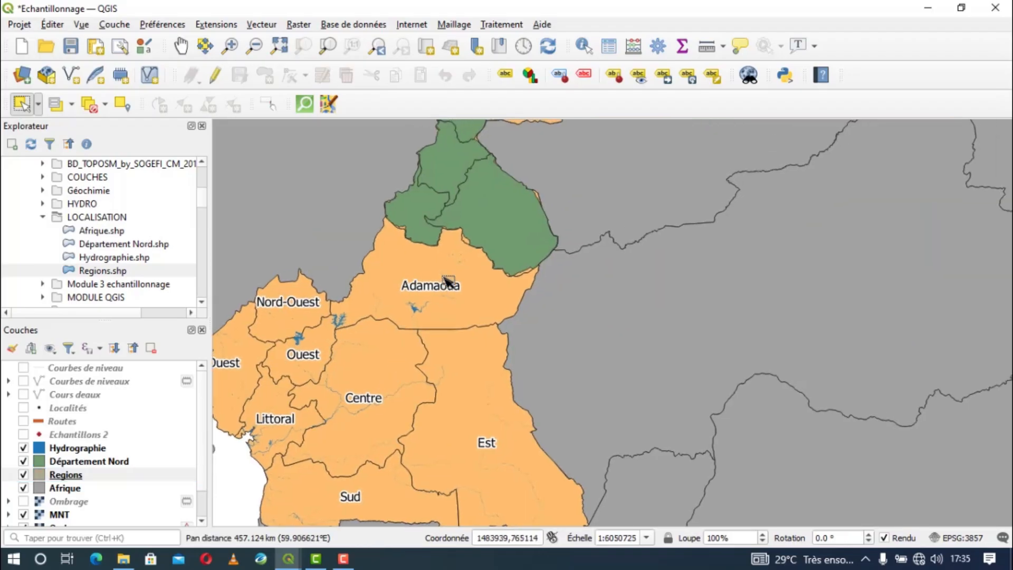
pyautogui.scroll(1, 445, 272)
pyautogui.moveTo(449, 277); pyautogui.dragTo(441, 414)
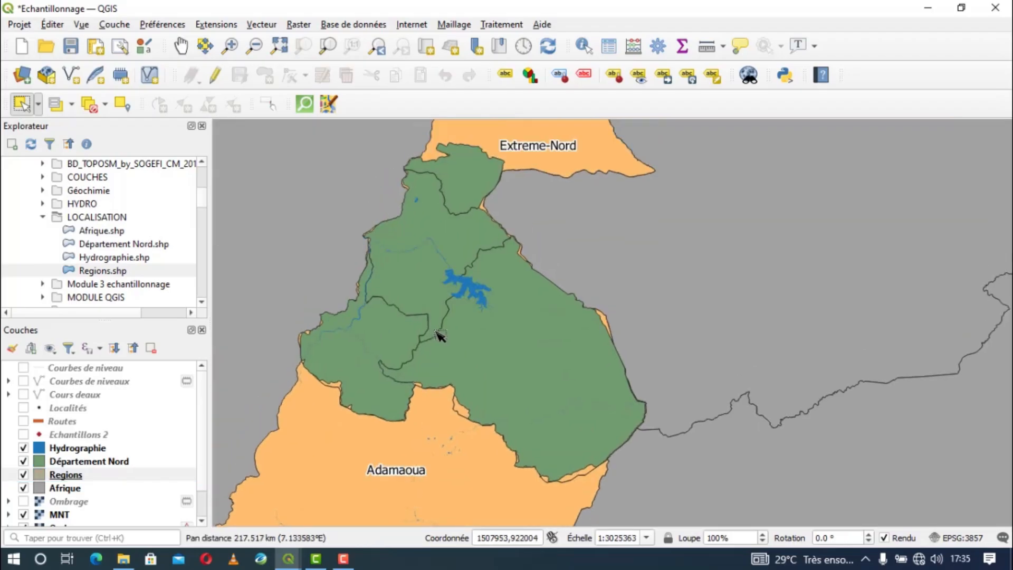
pyautogui.moveTo(460, 253); pyautogui.dragTo(453, 281)
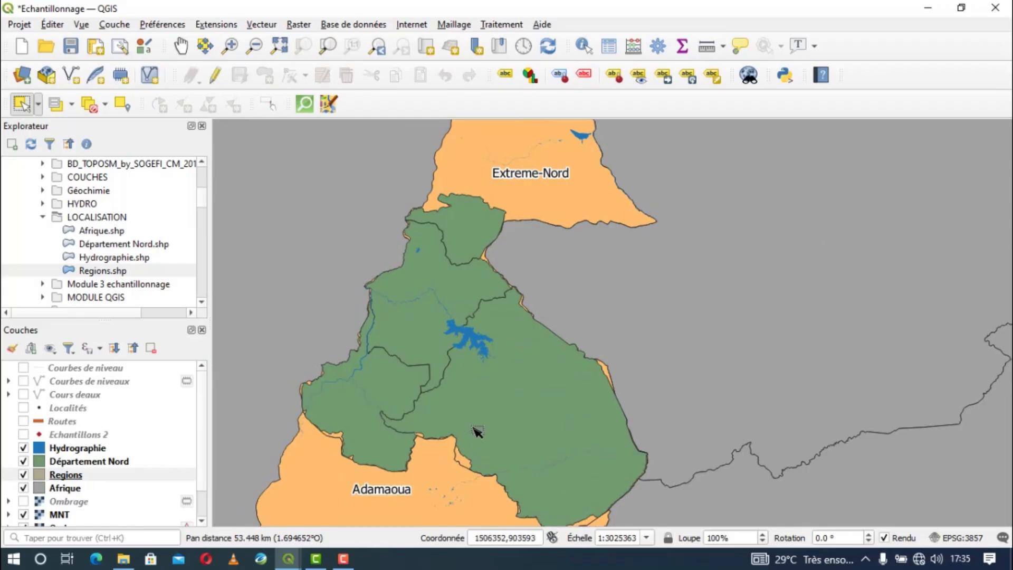
# Switch the Département Nord layer's symbology to Catégorisé, leaving its labelling at Pas d'étiquette.
pyautogui.rightClick(59, 462)
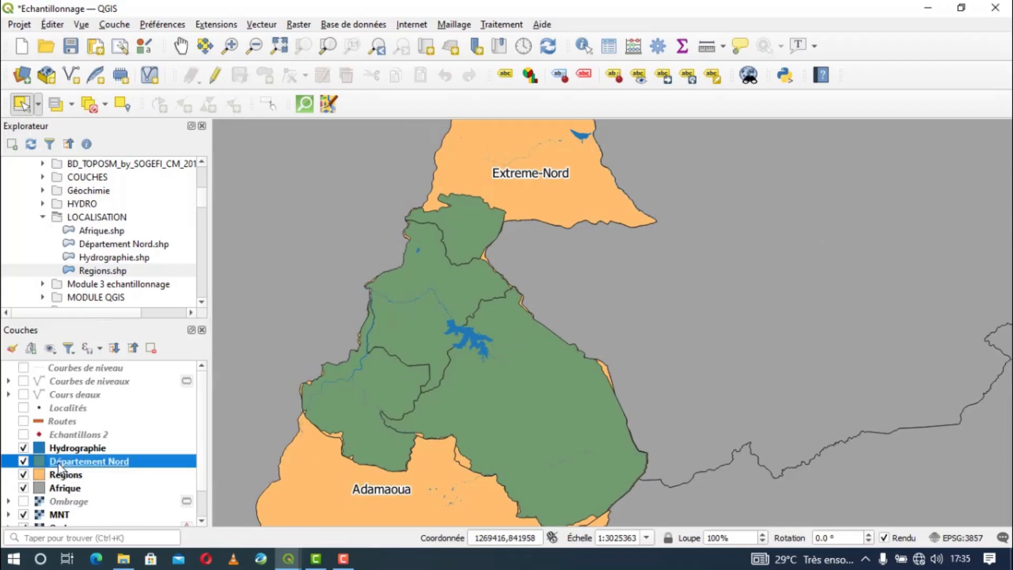
pyautogui.click(98, 453)
pyautogui.click(150, 49)
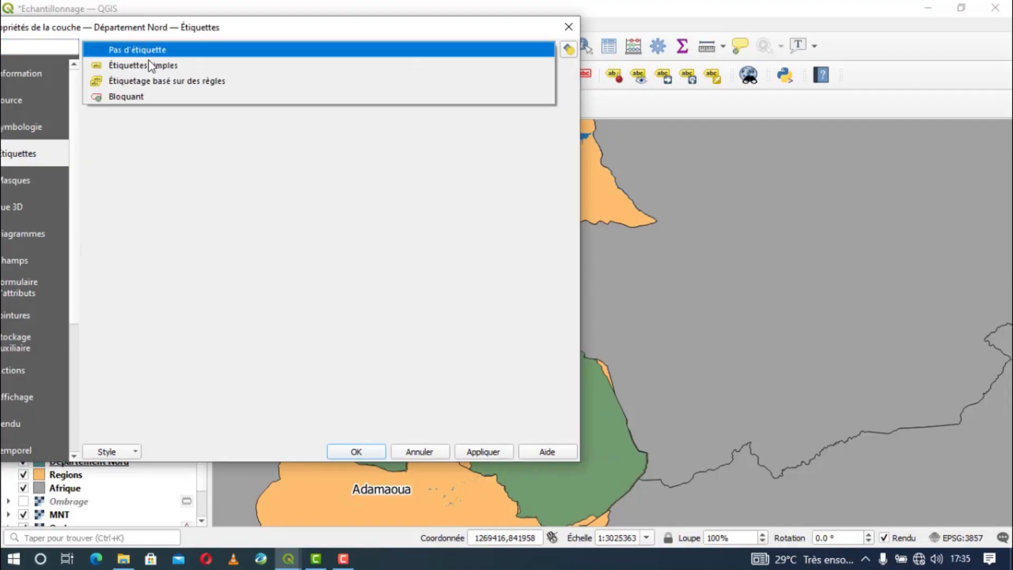
pyautogui.click(120, 48)
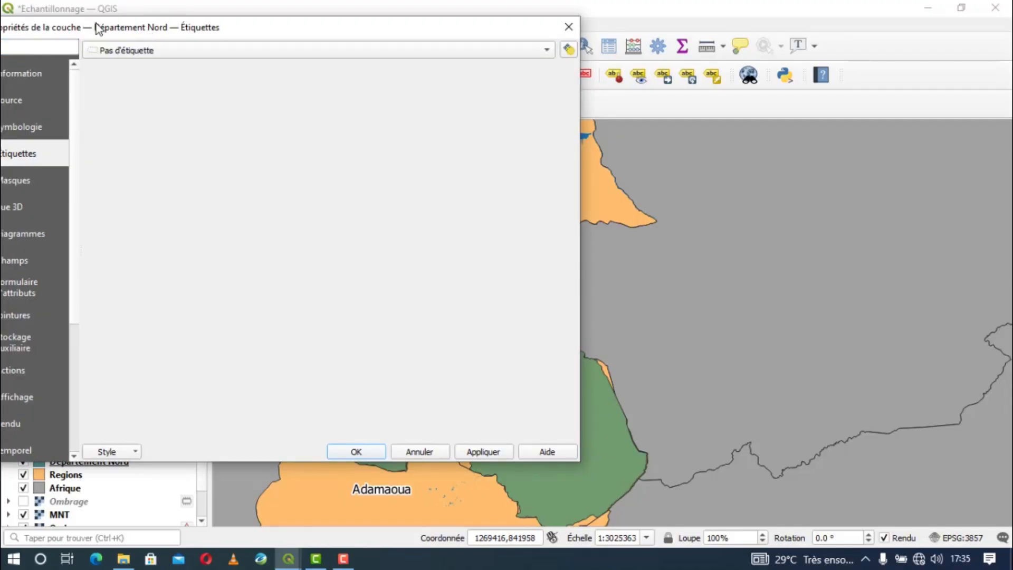
pyautogui.moveTo(96, 23); pyautogui.dragTo(303, 37)
pyautogui.click(210, 142)
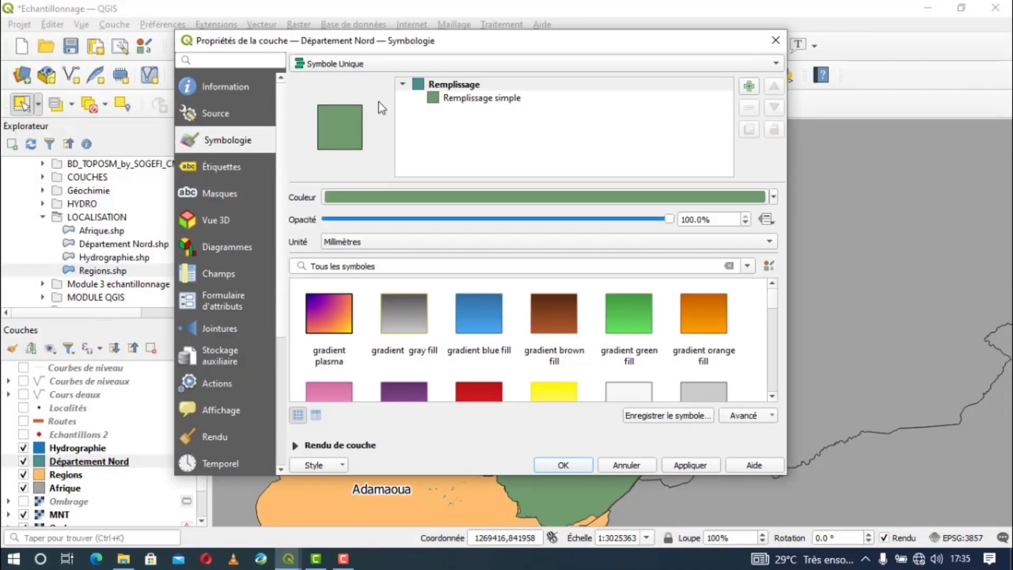
pyautogui.click(344, 65)
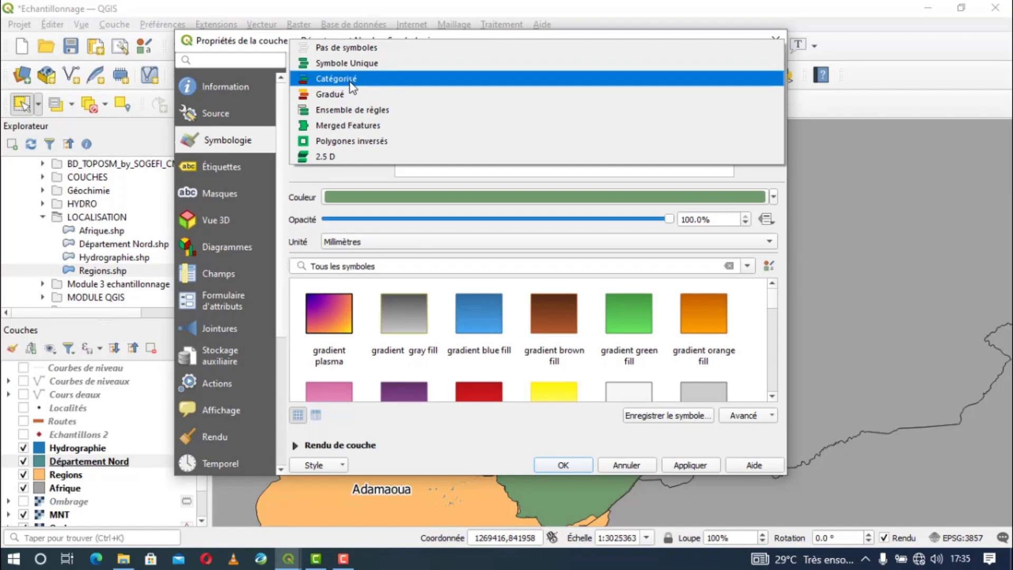
pyautogui.click(352, 82)
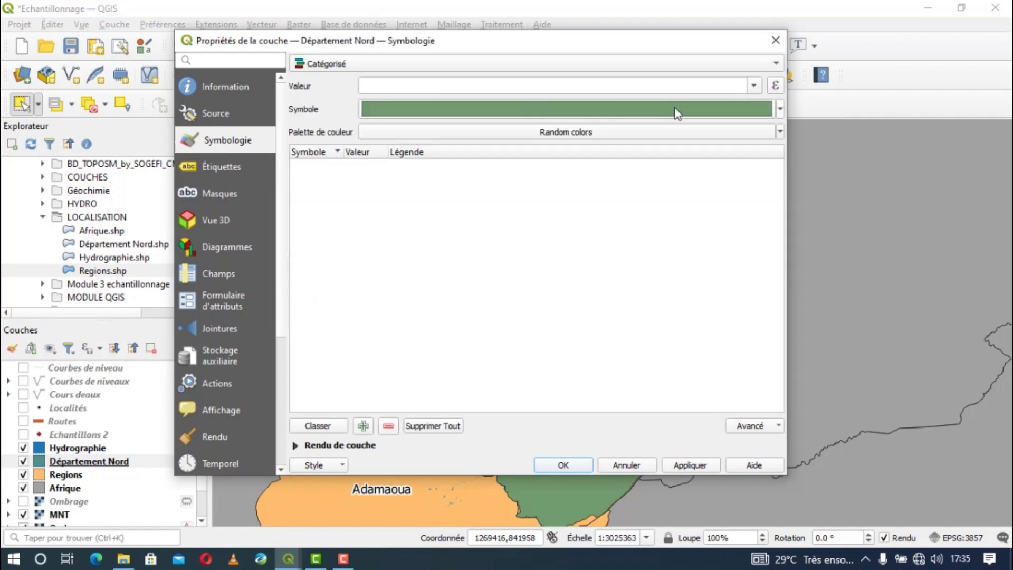
# Classify the Département Nord categories by the name field and remove the catch-all category for all other values.
pyautogui.click(749, 88)
pyautogui.click(447, 173)
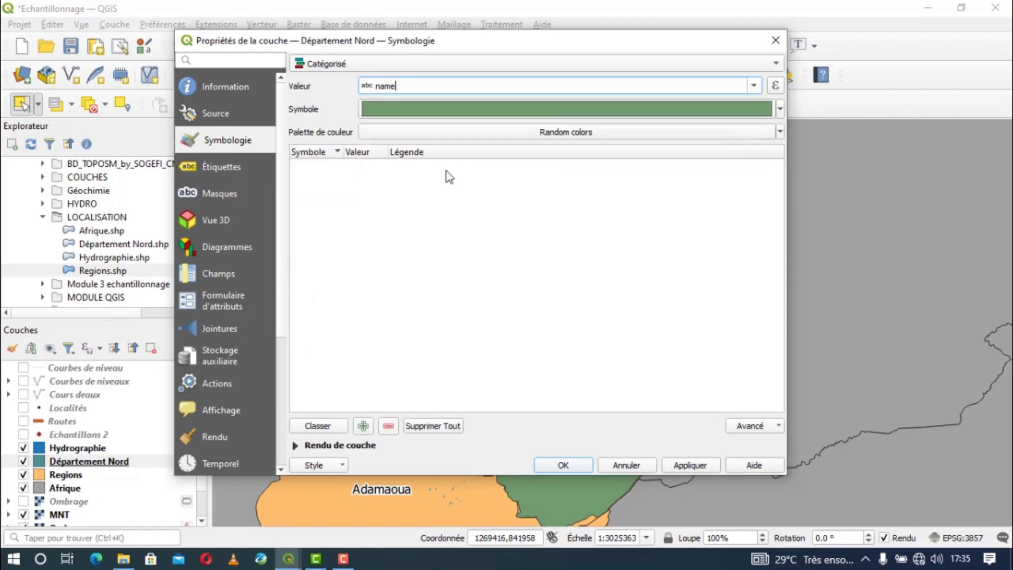
pyautogui.click(318, 426)
pyautogui.click(327, 220)
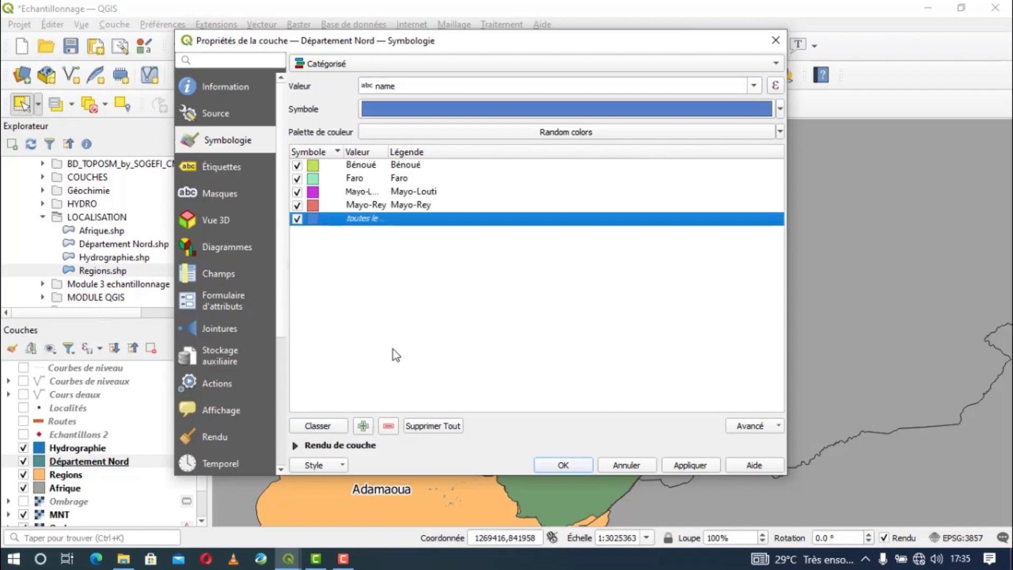
pyautogui.click(388, 425)
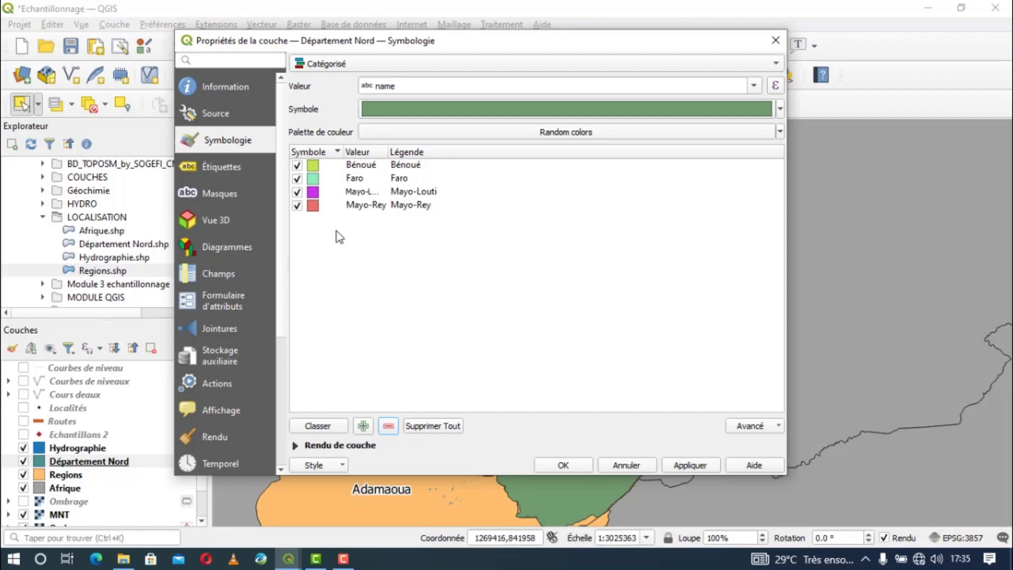
# Change the Bénoué category's fill colour to golden yellow and copy that colour.
pyautogui.doubleClick(312, 166)
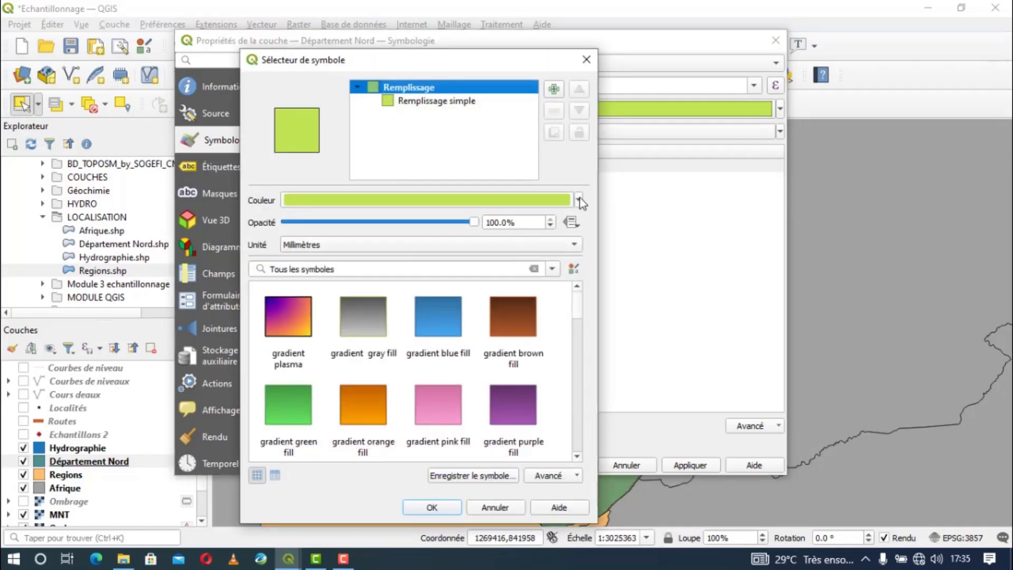
pyautogui.click(579, 200)
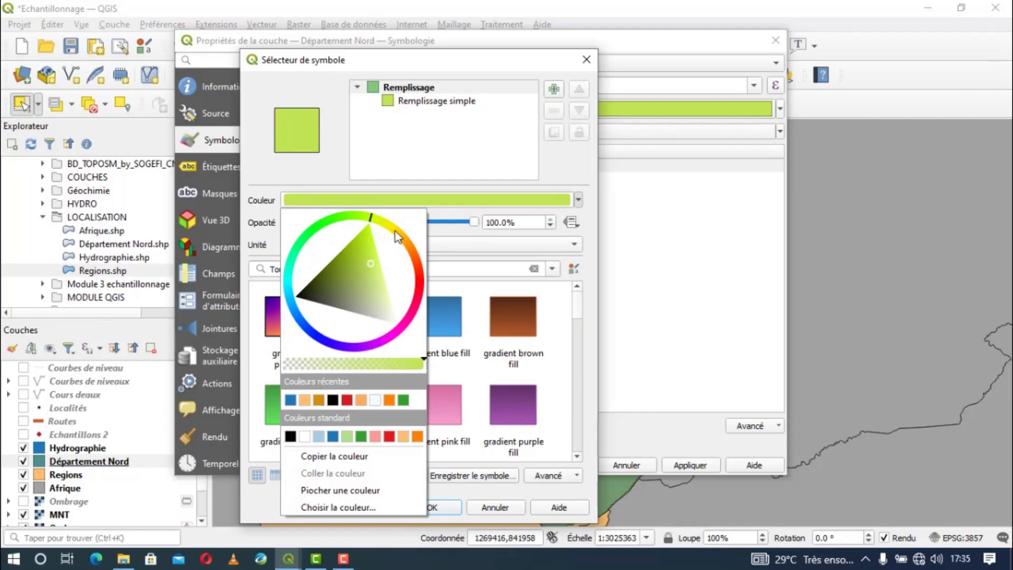
pyautogui.moveTo(399, 231); pyautogui.dragTo(390, 245)
pyautogui.click(344, 186)
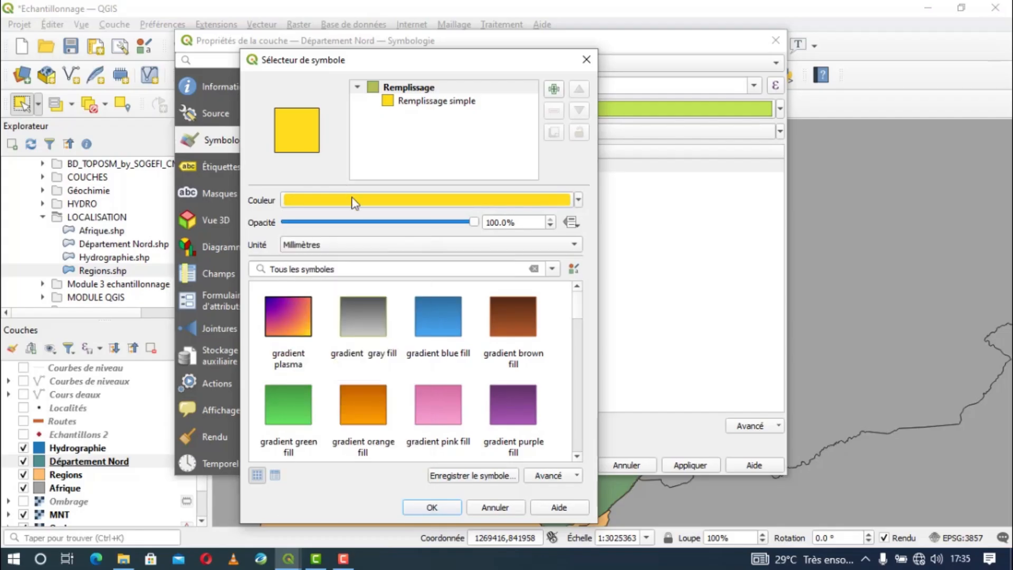
pyautogui.click(576, 200)
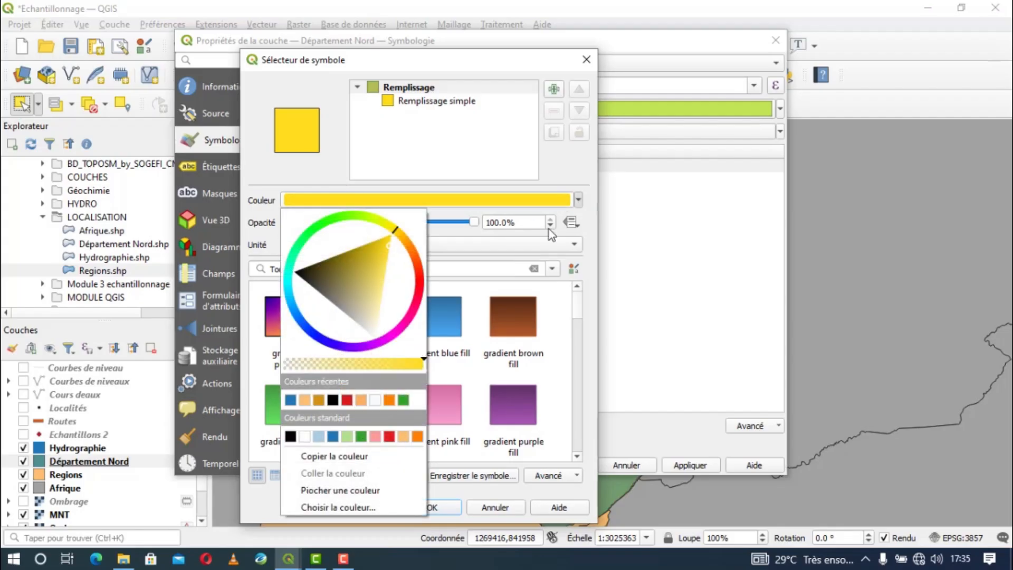
pyautogui.click(342, 454)
# Set the Bénoué symbol's opacity to 50% and confirm the symbol.
pyautogui.moveTo(472, 224); pyautogui.dragTo(361, 221)
pyautogui.moveTo(511, 223); pyautogui.dragTo(478, 223)
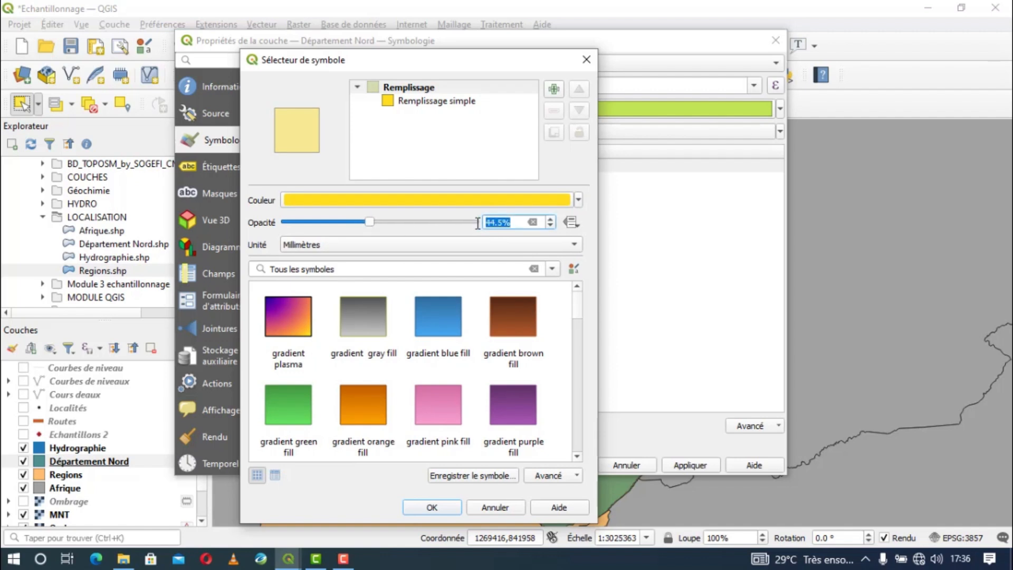
pyautogui.write('50')
pyautogui.click(432, 507)
# Paste the copied yellow as the Faro category's fill colour, adjust its opacity and confirm the symbol.
pyautogui.doubleClick(311, 179)
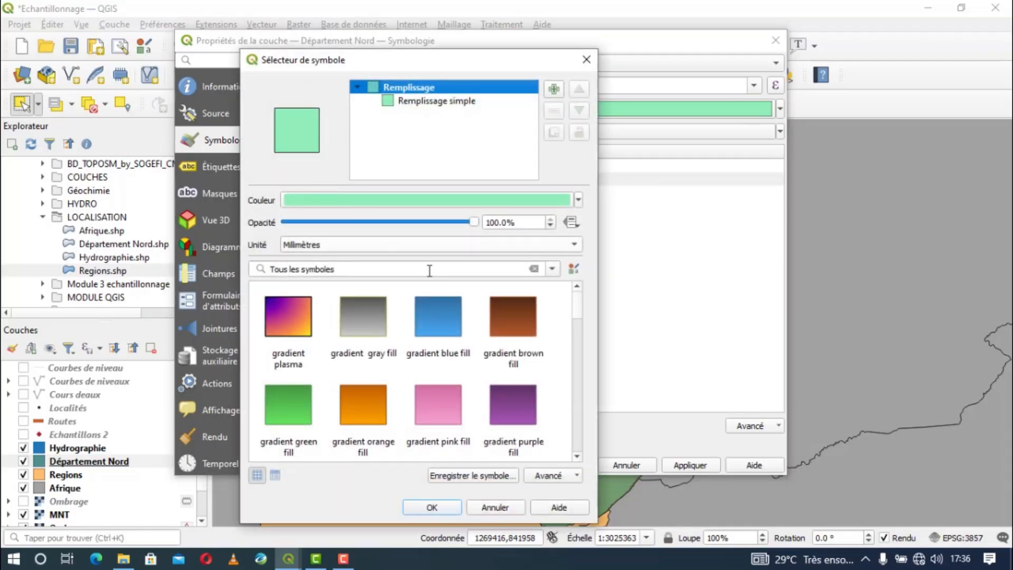
pyautogui.click(578, 201)
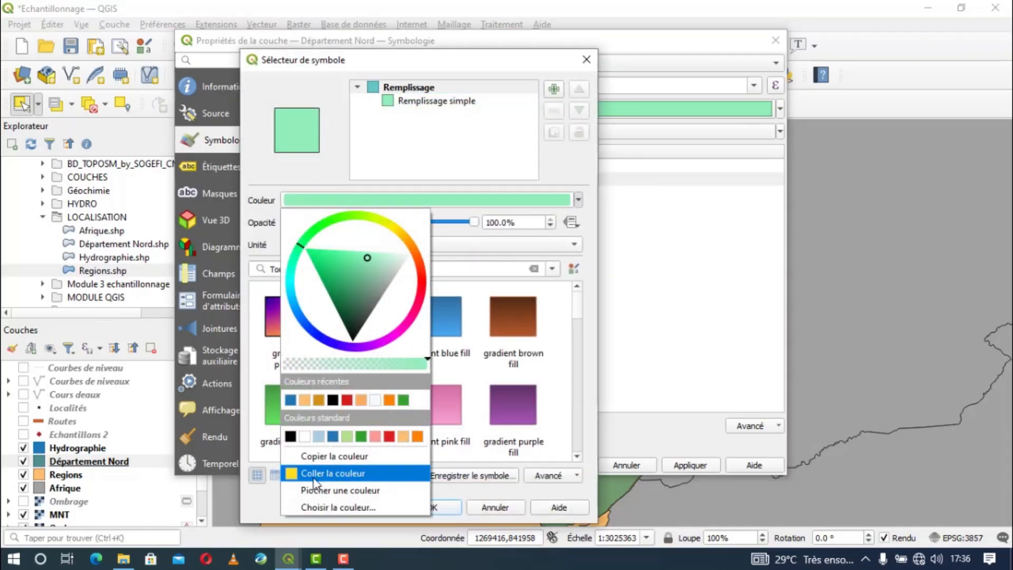
pyautogui.click(337, 473)
pyautogui.moveTo(516, 222); pyautogui.dragTo(474, 222)
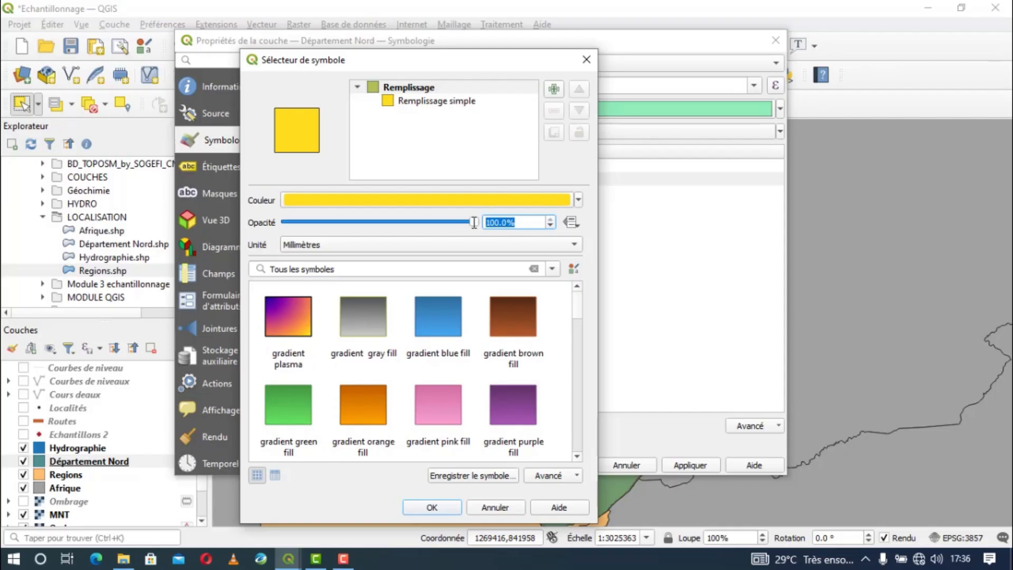
pyautogui.click(448, 508)
# Set the Mayo-Louti category's opacity to 50%, paste the copied yellow as its fill colour and confirm the symbol.
pyautogui.click(311, 193)
pyautogui.doubleClick(311, 196)
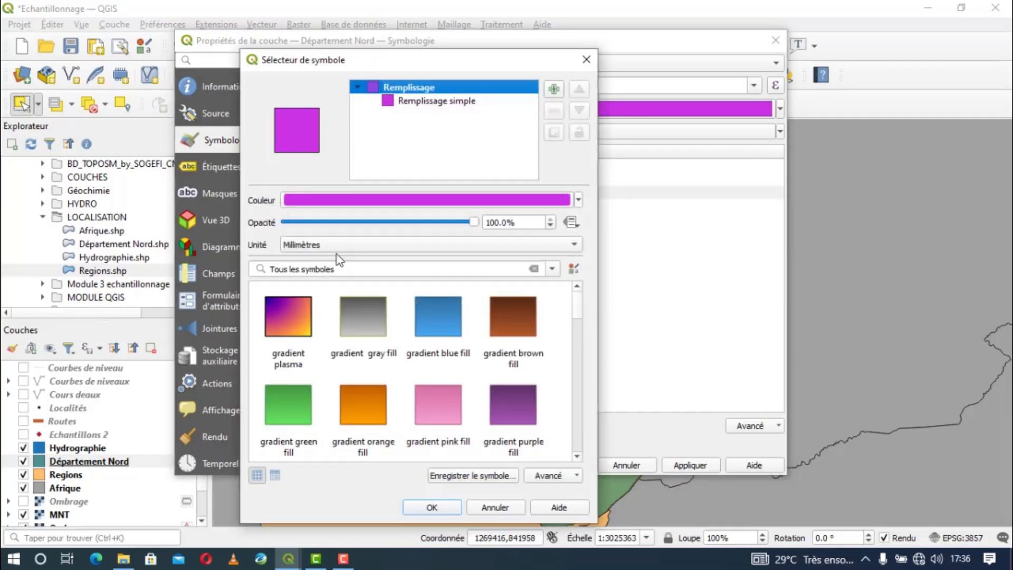
pyautogui.moveTo(514, 222); pyautogui.dragTo(474, 223)
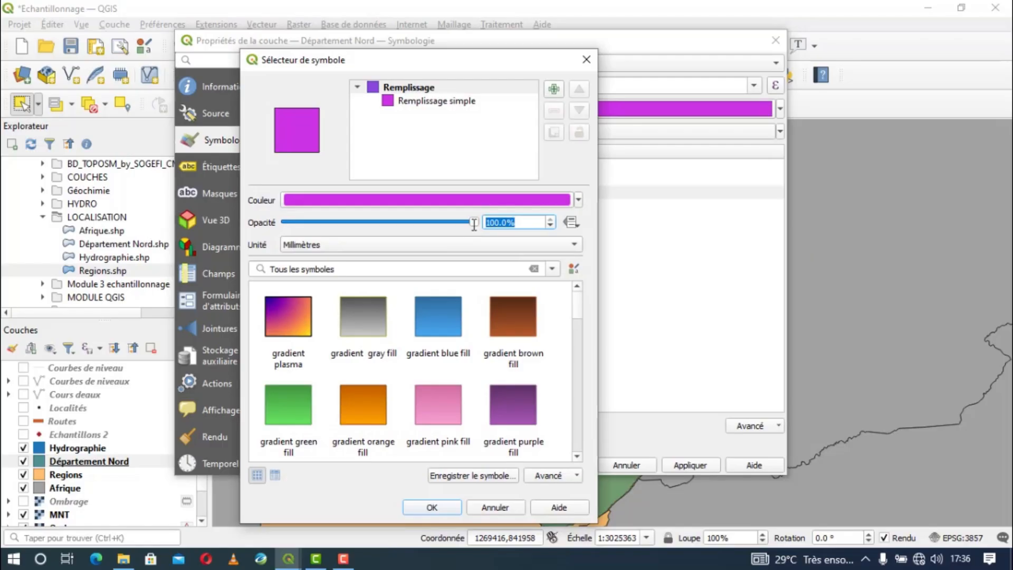
pyautogui.write('50')
pyautogui.click(579, 200)
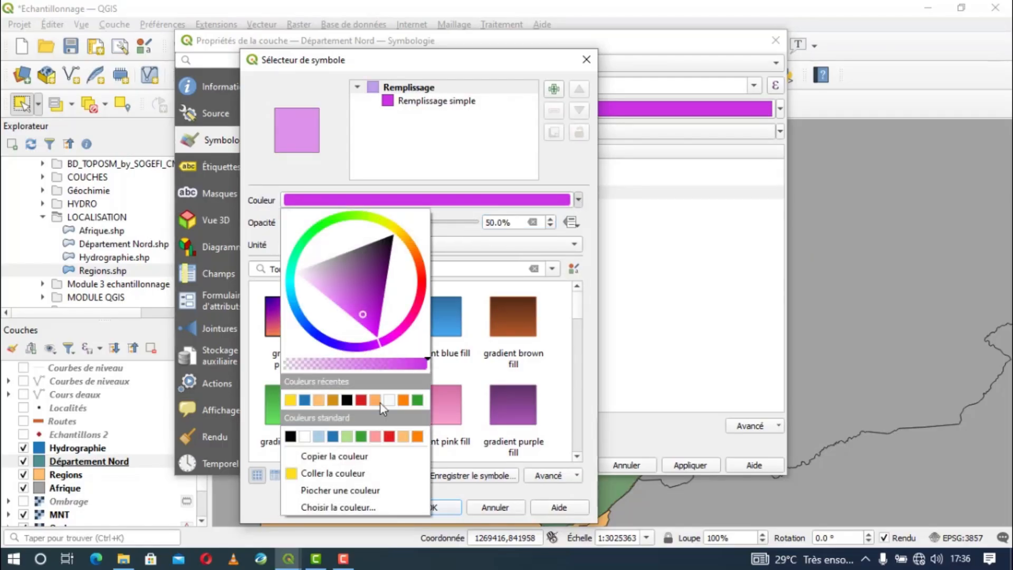
pyautogui.click(310, 473)
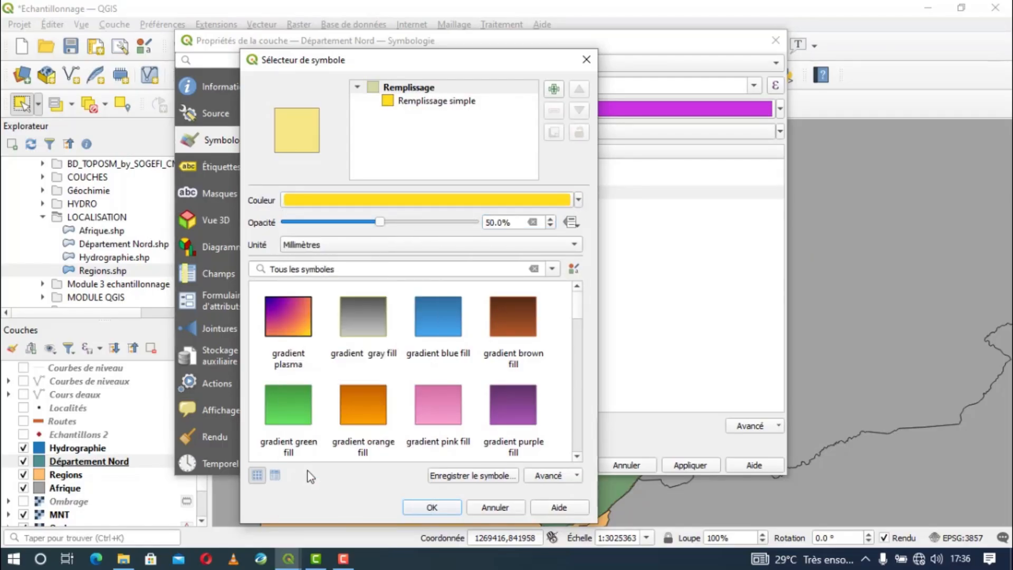
pyautogui.click(430, 506)
# Paste the copied yellow as the Mayo-Rey category's fill colour, set its opacity to 50% and confirm the symbol.
pyautogui.doubleClick(312, 208)
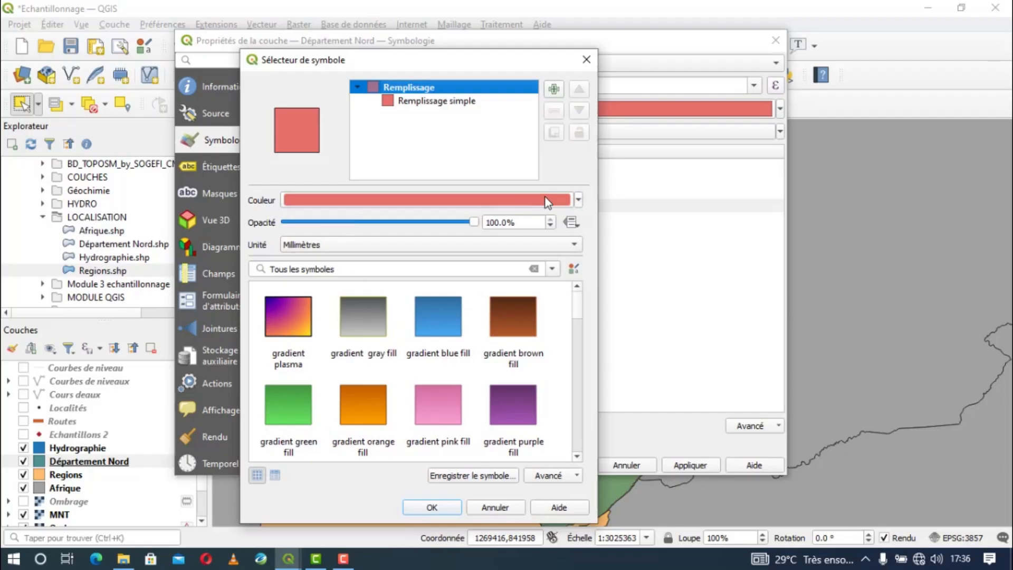
pyautogui.click(579, 200)
pyautogui.click(332, 473)
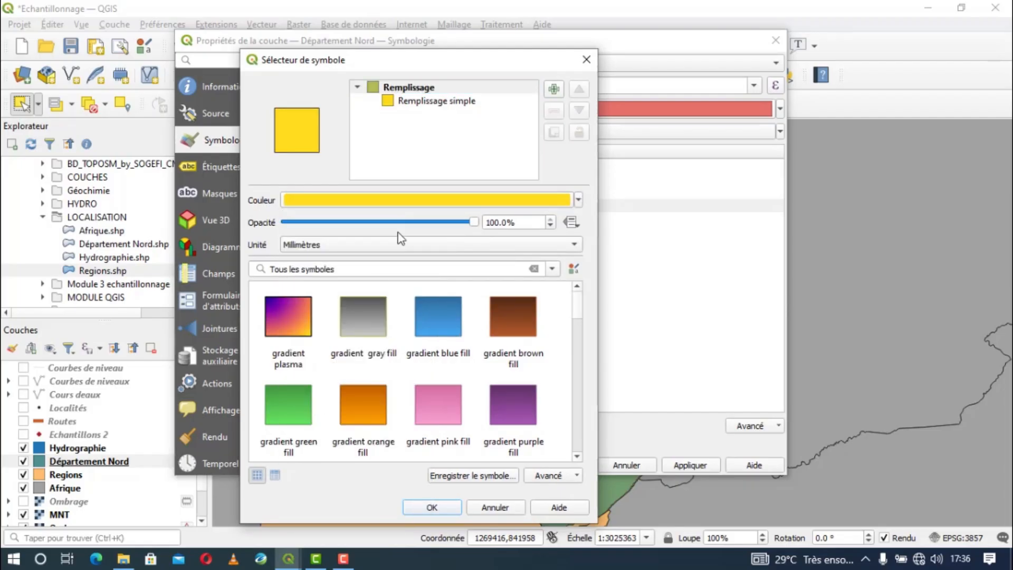
pyautogui.doubleClick(513, 221)
pyautogui.write('50')
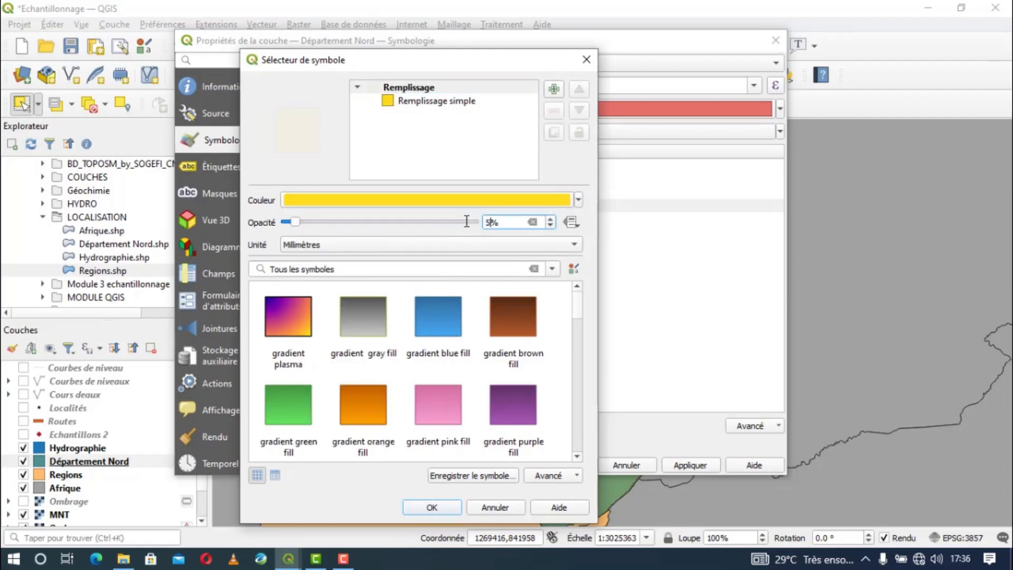
pyautogui.click(430, 507)
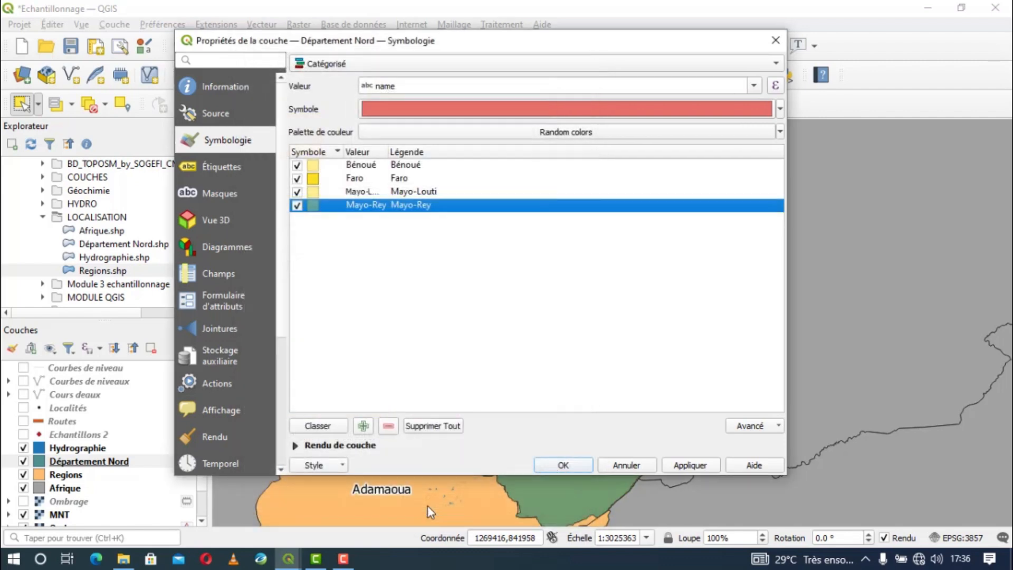
# Apply the Département Nord categories, check them against the map and confirm the layer properties.
pyautogui.click(688, 466)
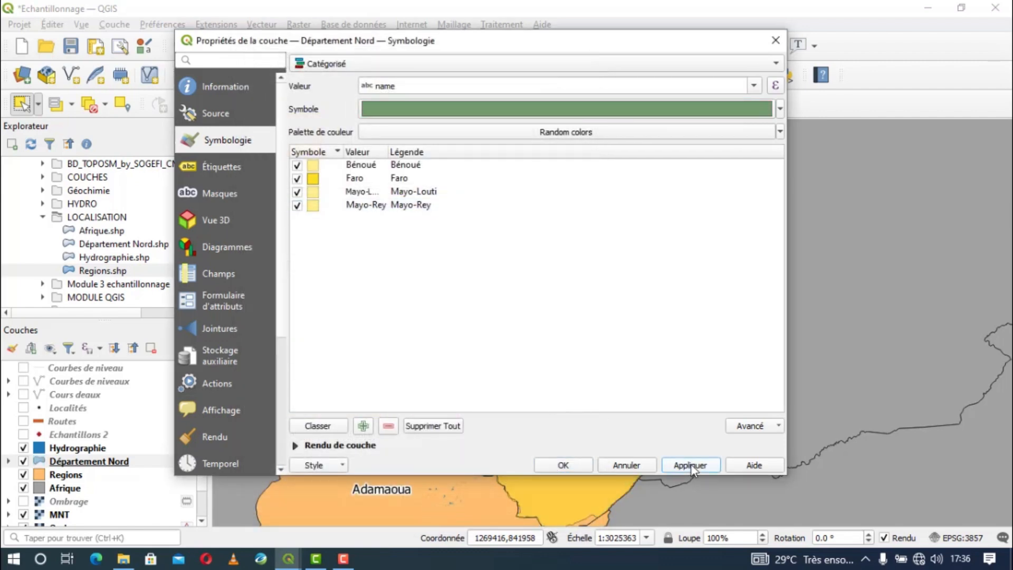
pyautogui.moveTo(565, 46); pyautogui.dragTo(3, 122)
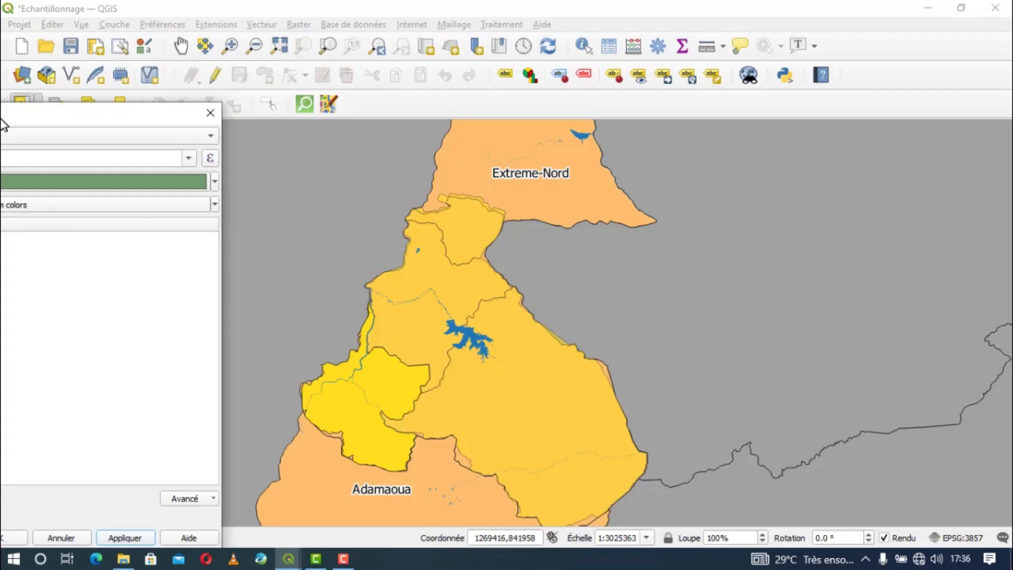
pyautogui.moveTo(3, 123); pyautogui.dragTo(729, 53)
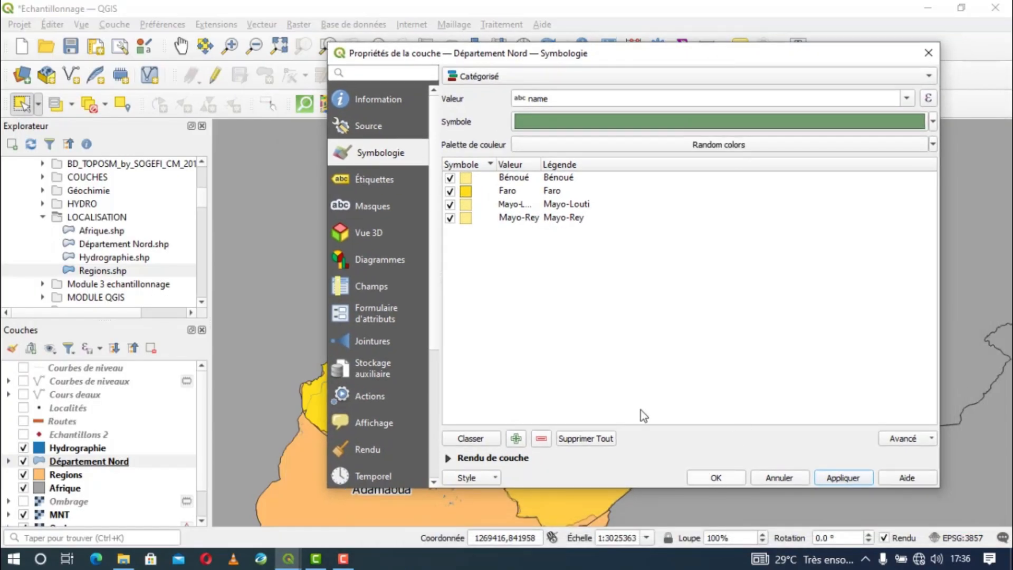
pyautogui.click(707, 477)
pyautogui.scroll(-2, 462, 404)
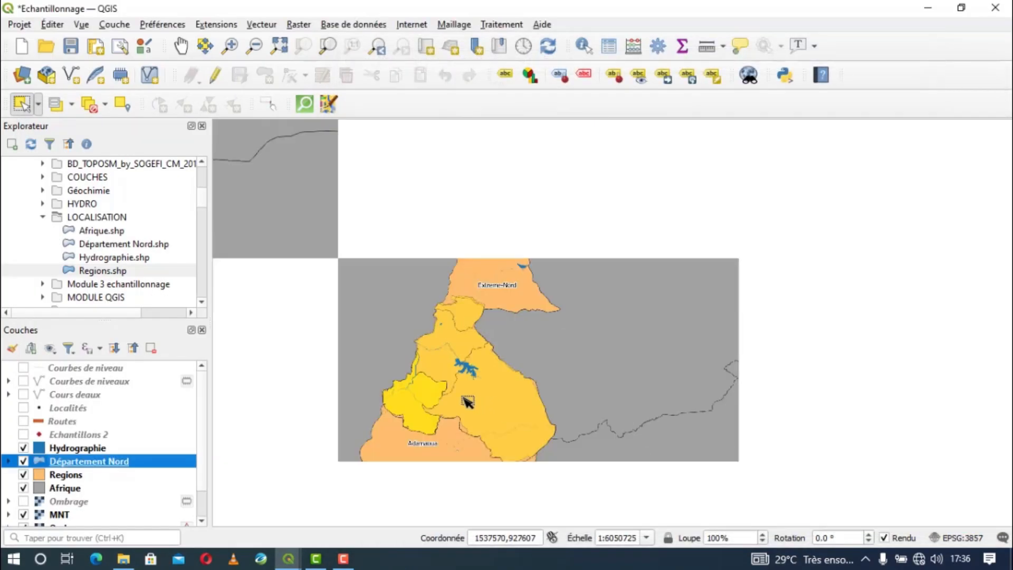
pyautogui.scroll(1, 448, 412)
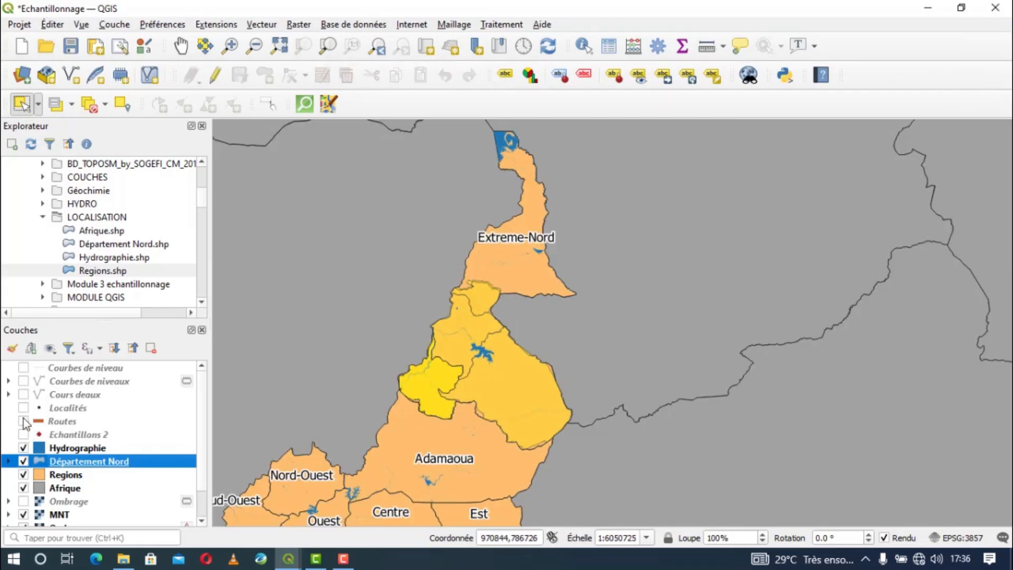
# Toggle the Cours deaux layer on and off to check where the study area lies in the northern departments.
pyautogui.click(24, 395)
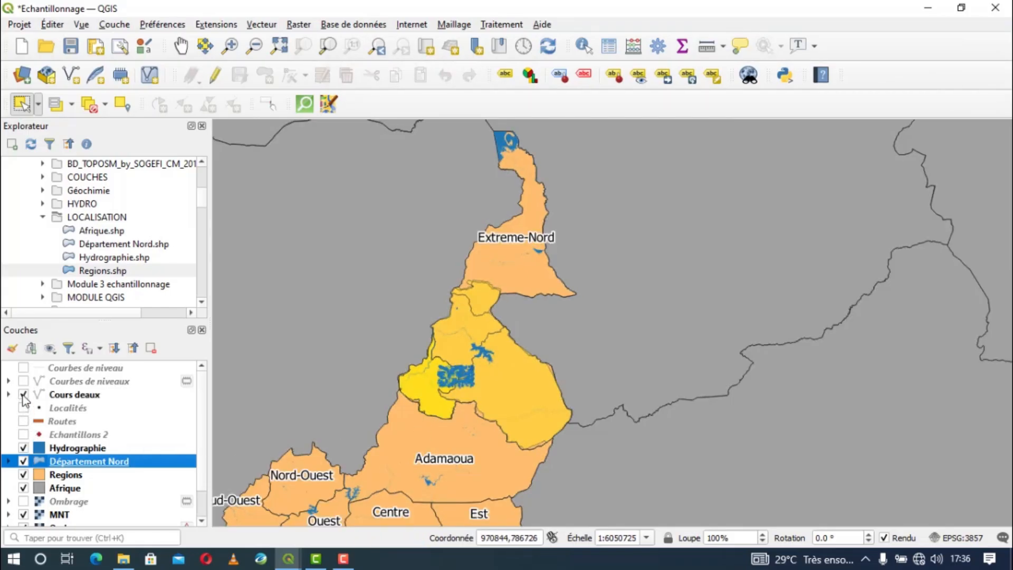
pyautogui.click(24, 394)
pyautogui.click(23, 394)
pyautogui.click(23, 395)
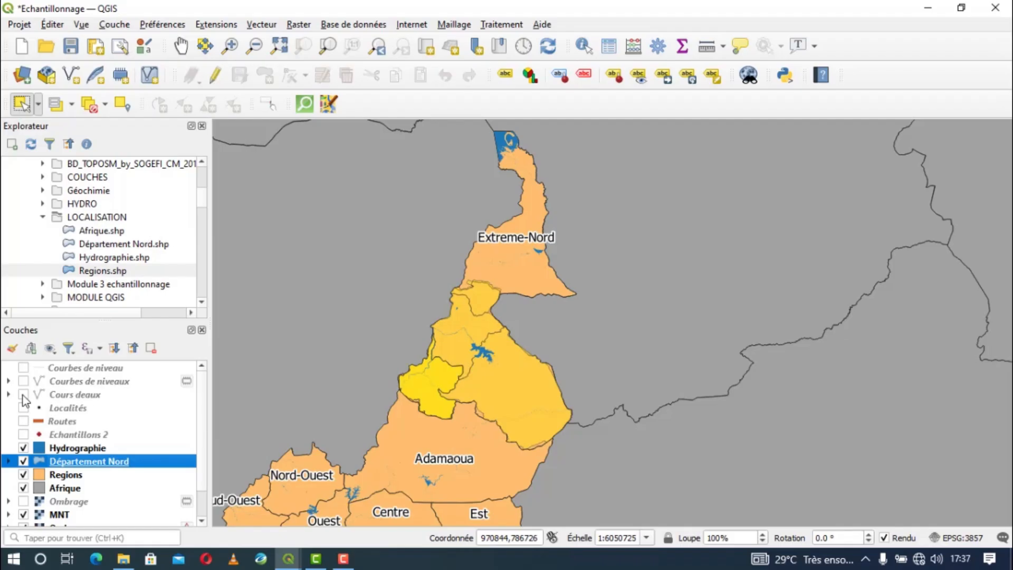
pyautogui.click(23, 394)
pyautogui.click(23, 394)
# Hide the Département Nord layer and remove it from the project.
pyautogui.click(23, 462)
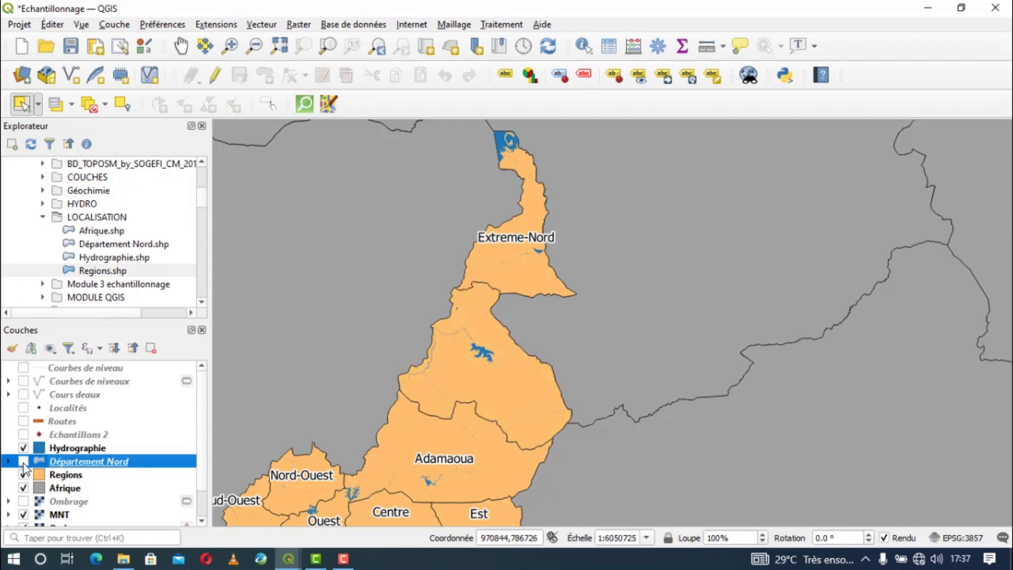
pyautogui.rightClick(72, 464)
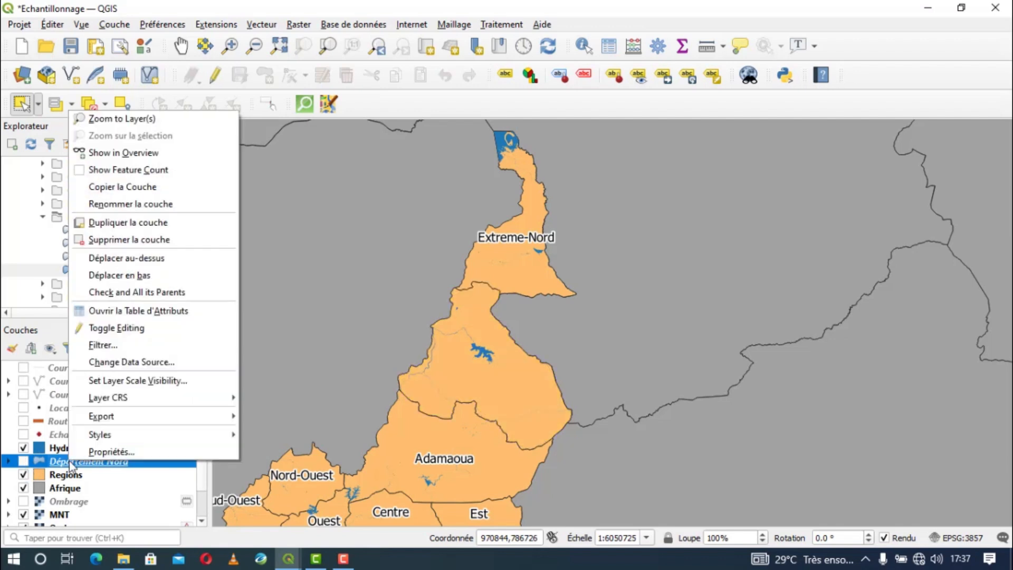
pyautogui.click(122, 240)
pyautogui.click(484, 297)
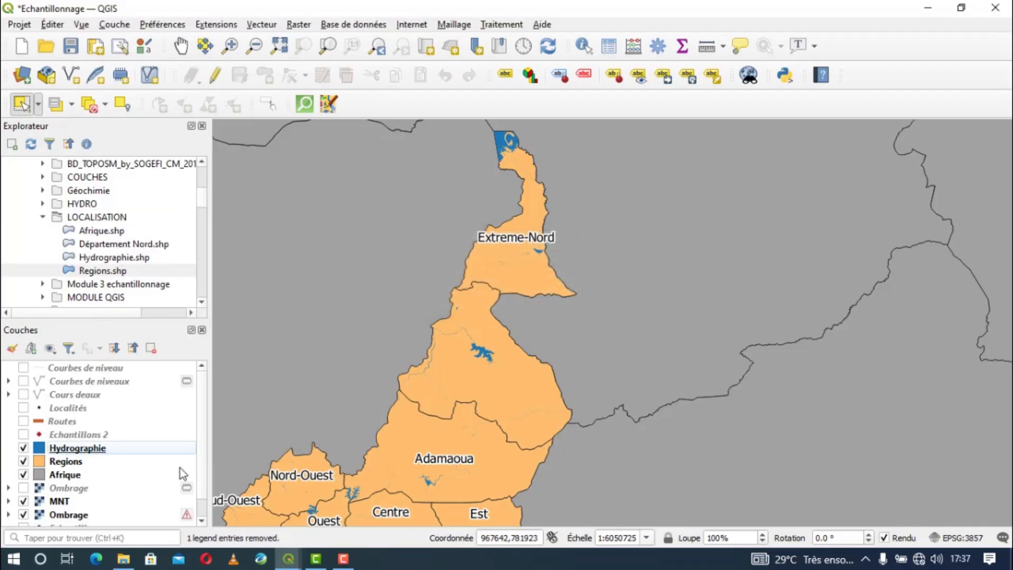
# In the Regions attribute table, set the Nord region's empty name value to "Nord", save the edits and close the table.
pyautogui.click(36, 463)
pyautogui.rightClick(35, 463)
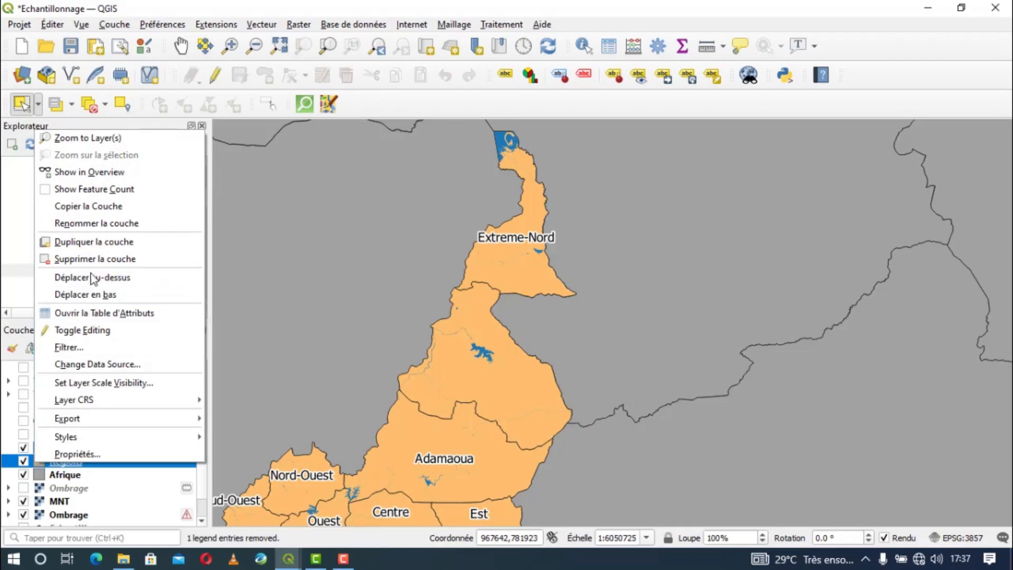
pyautogui.click(95, 314)
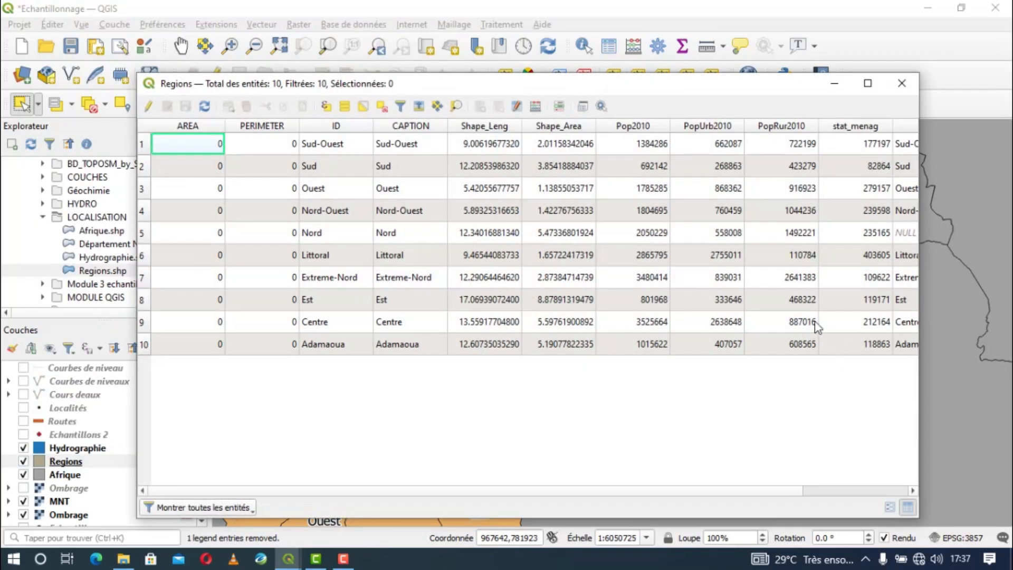
pyautogui.moveTo(756, 491); pyautogui.dragTo(859, 488)
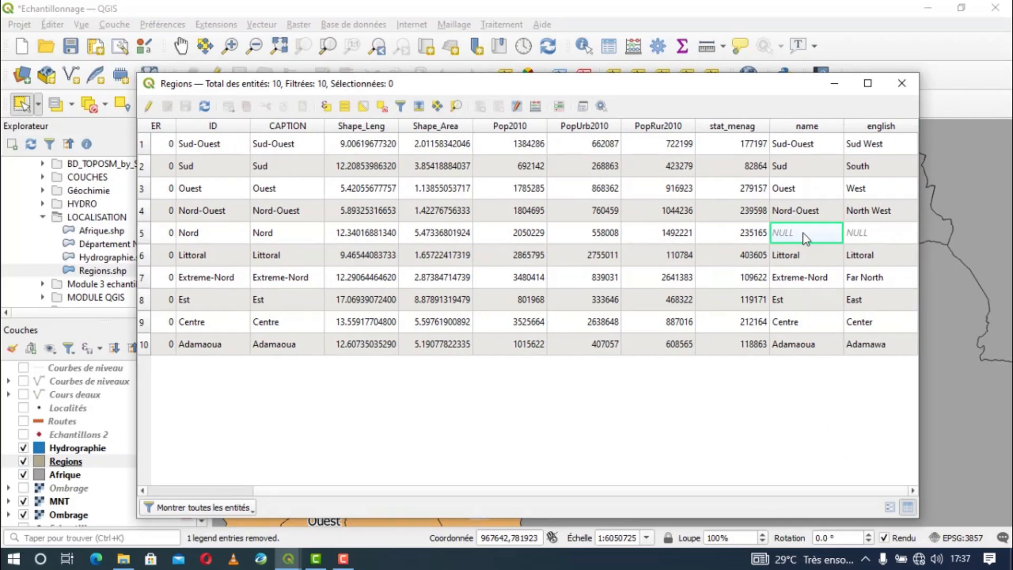
pyautogui.click(149, 107)
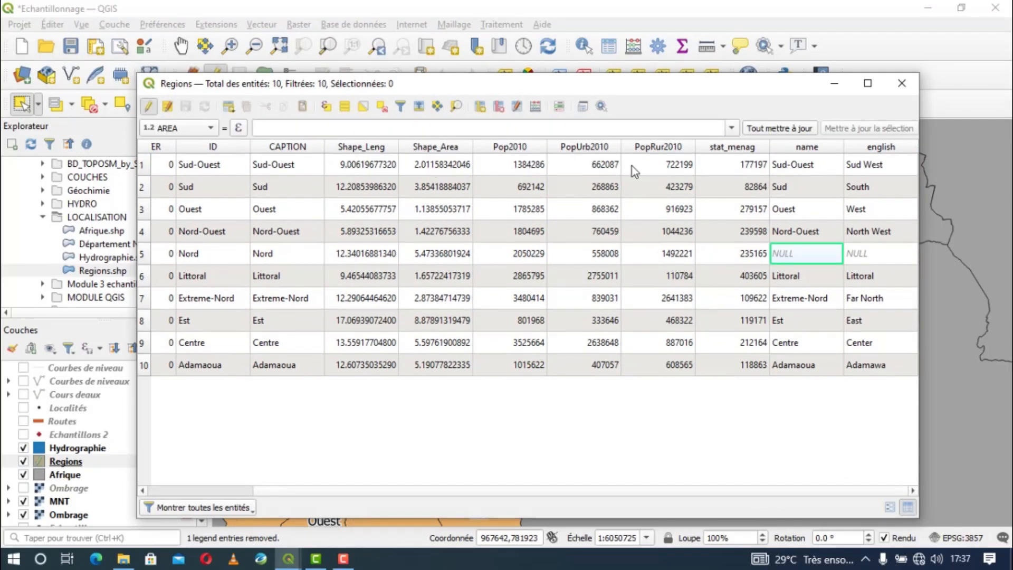
pyautogui.doubleClick(802, 254)
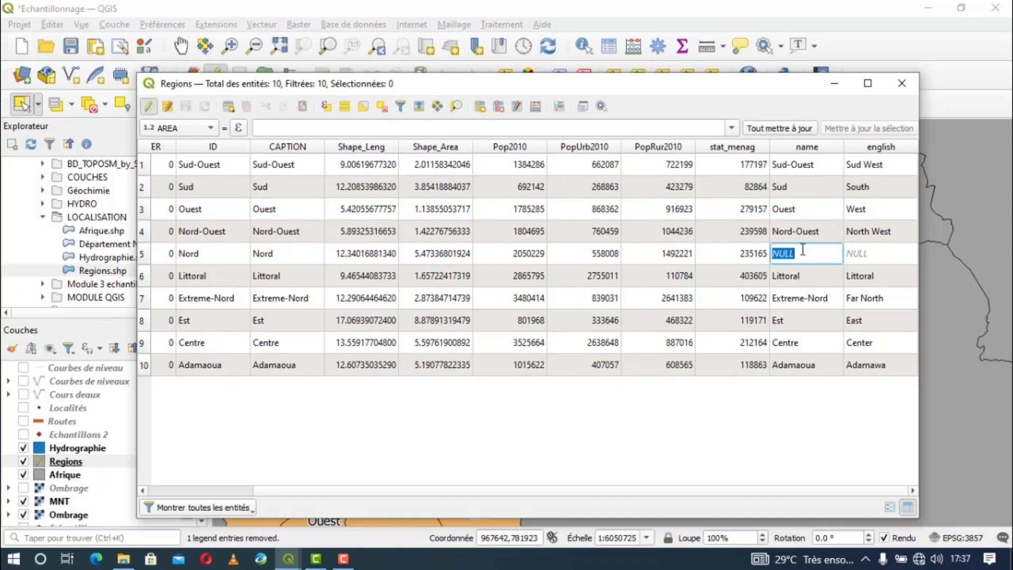
pyautogui.write('Nord')
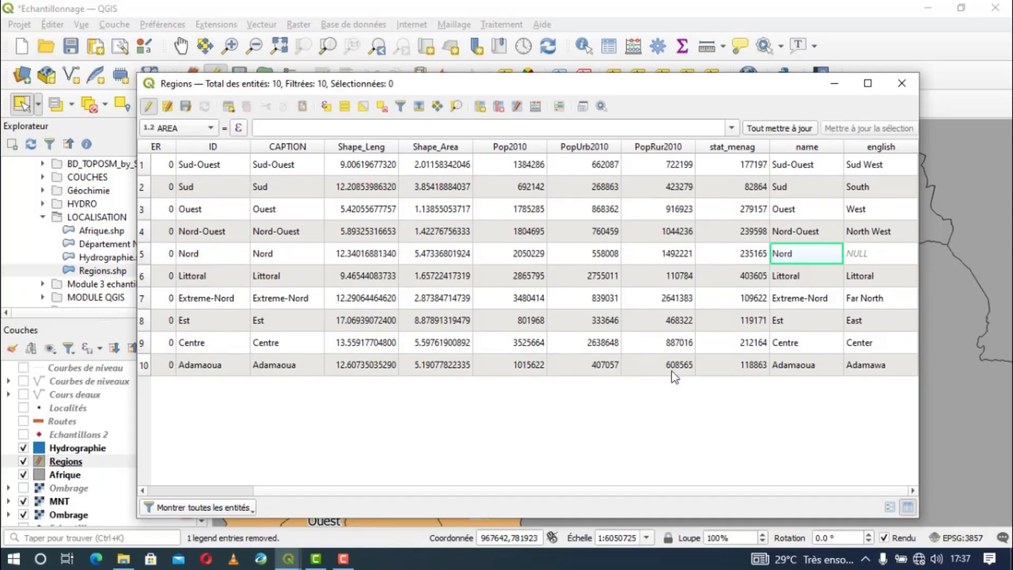
pyautogui.click(149, 107)
pyautogui.click(499, 291)
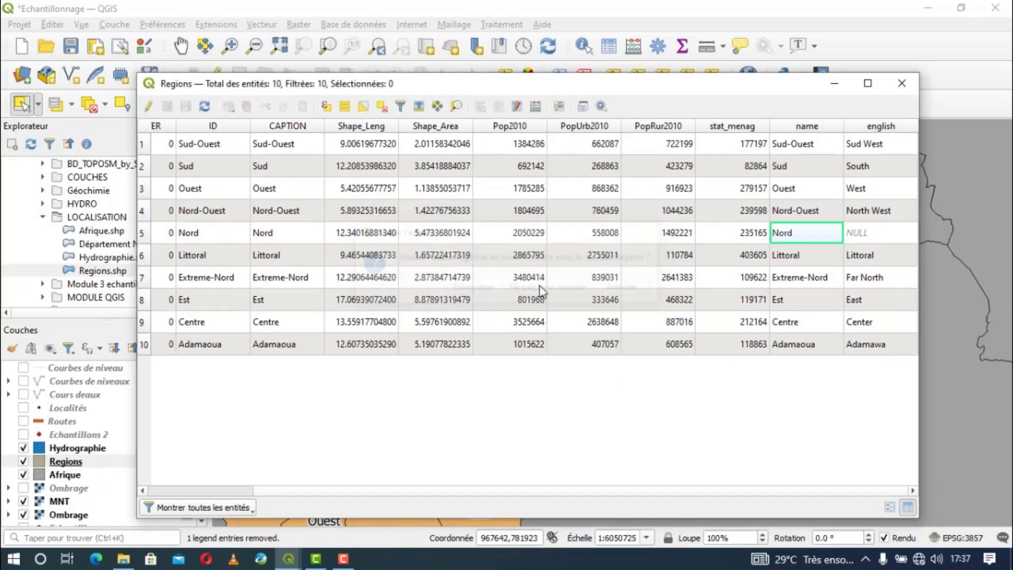
pyautogui.click(902, 84)
# Check the region labels on the map, preview the Localités layer briefly, and turn on the Cours deaux layer.
pyautogui.scroll(-1, 449, 375)
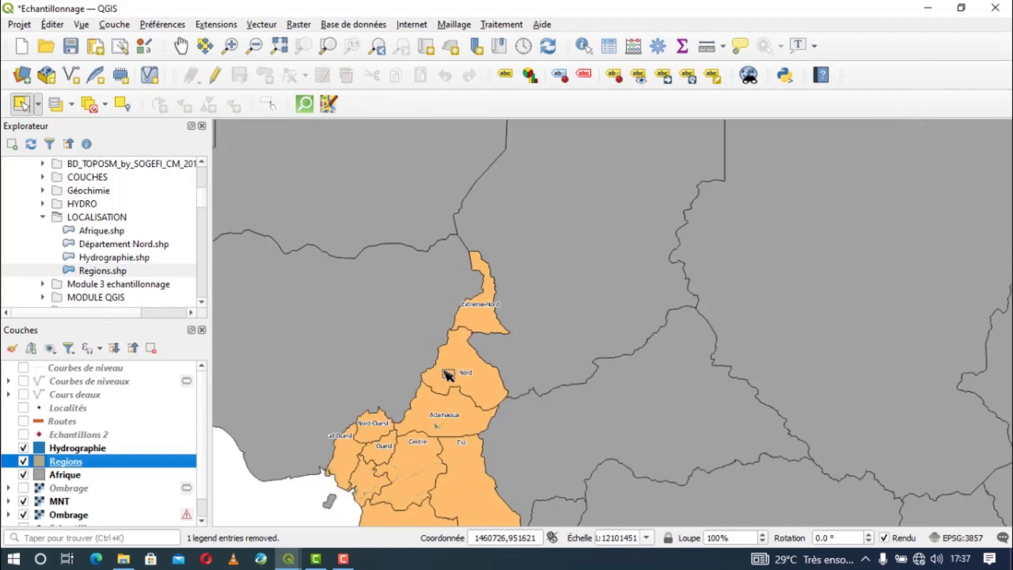
pyautogui.scroll(2, 449, 375)
pyautogui.scroll(-2, 457, 242)
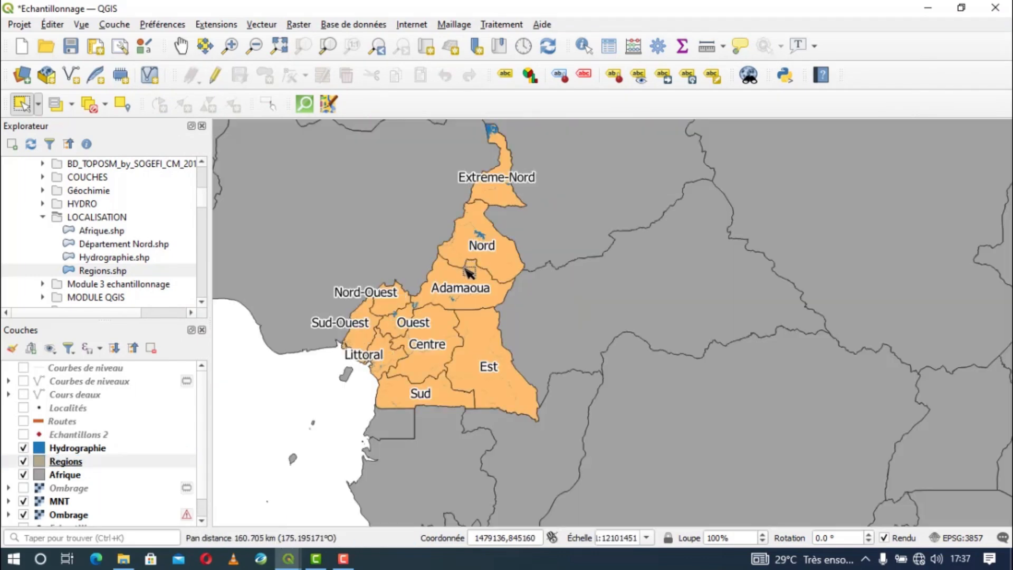
pyautogui.scroll(1, 469, 267)
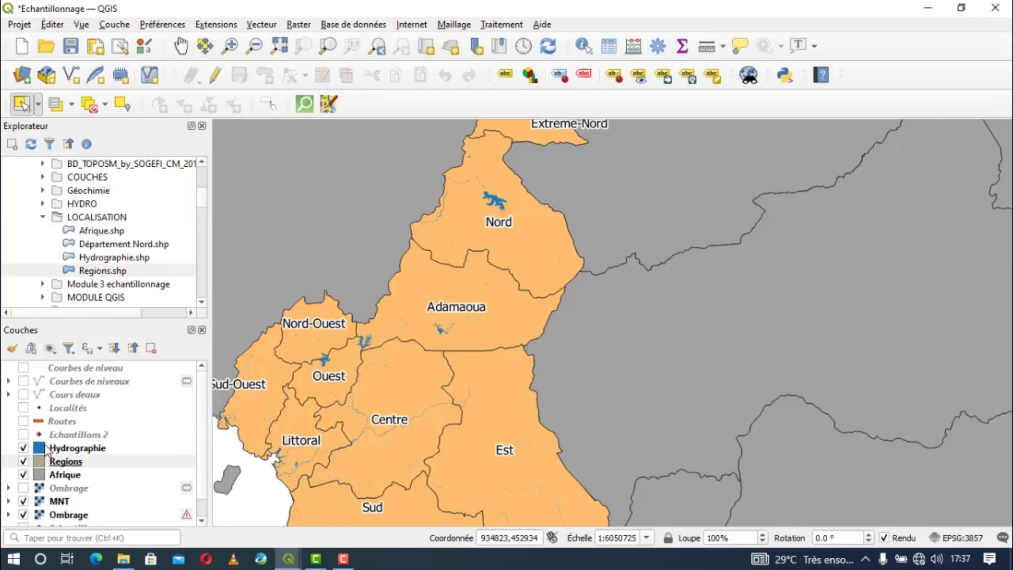
pyautogui.click(24, 407)
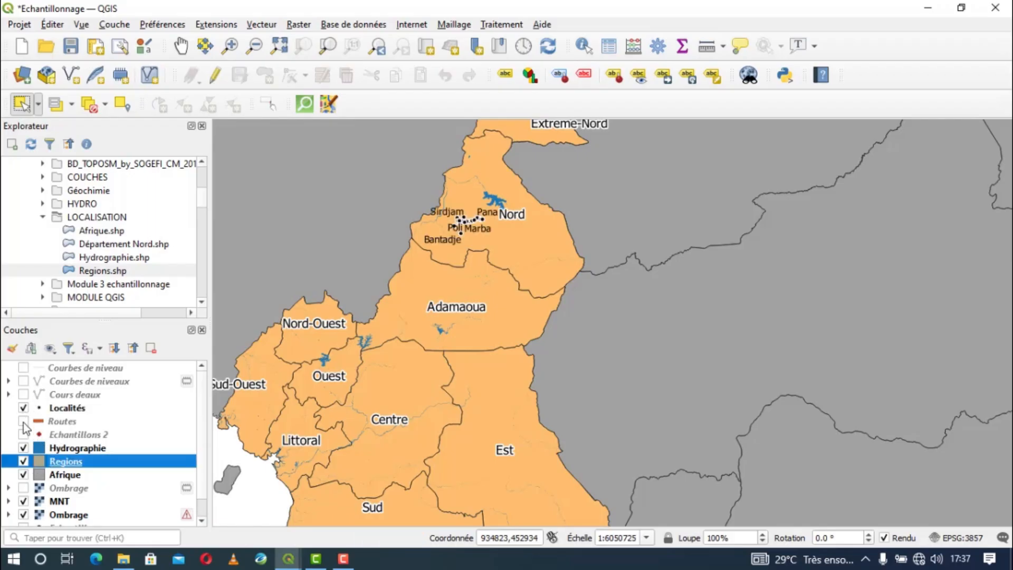
pyautogui.click(23, 407)
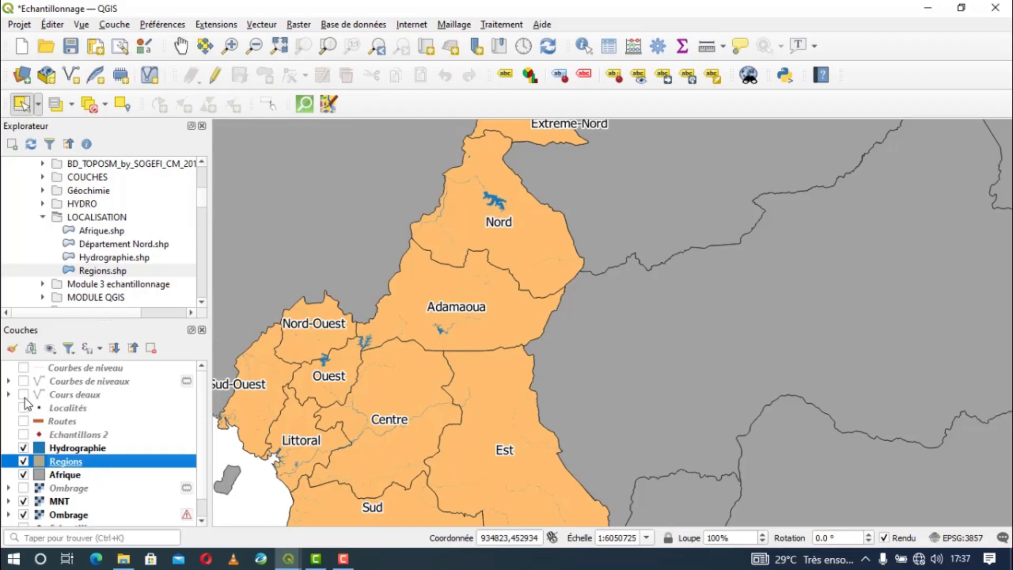
pyautogui.click(24, 394)
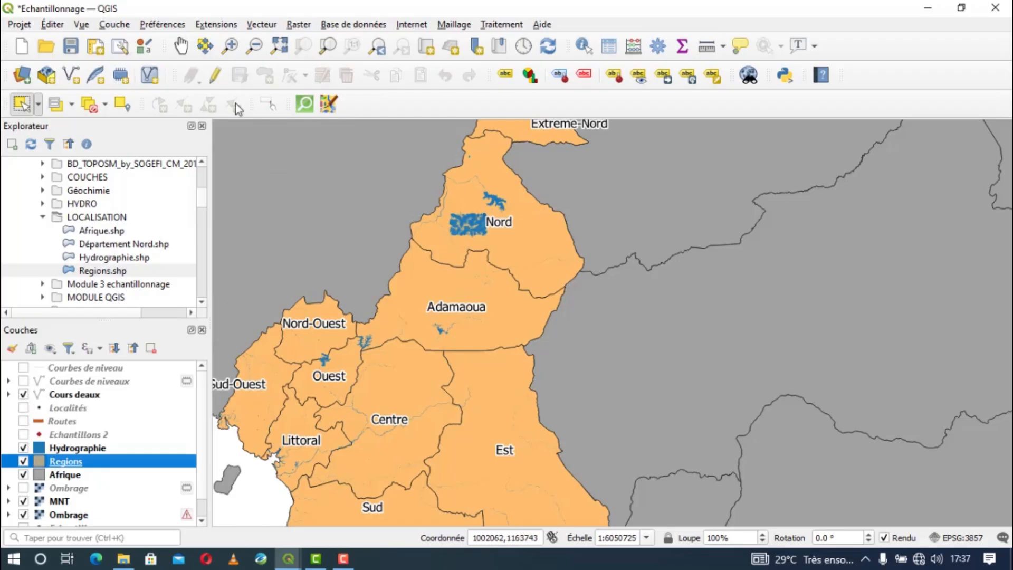
# Start a new shapefile layer with Polygon as its geometry type.
pyautogui.click(115, 24)
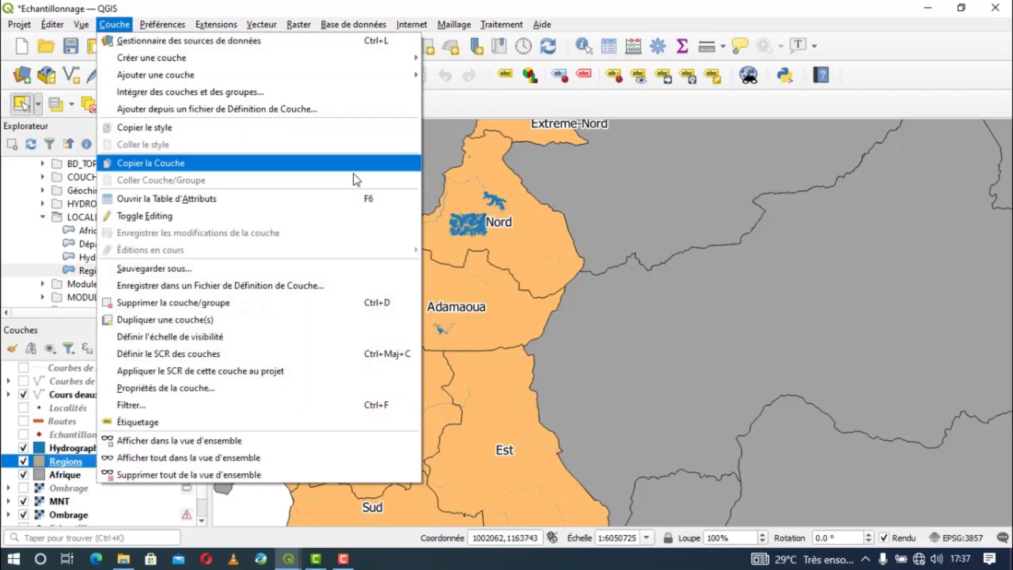
pyautogui.moveTo(314, 74)
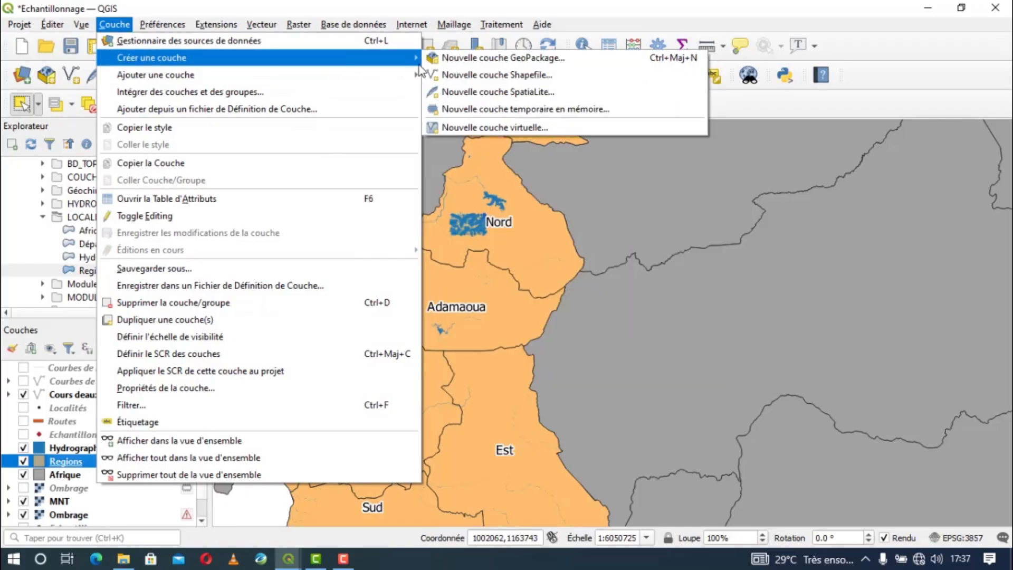
pyautogui.click(478, 73)
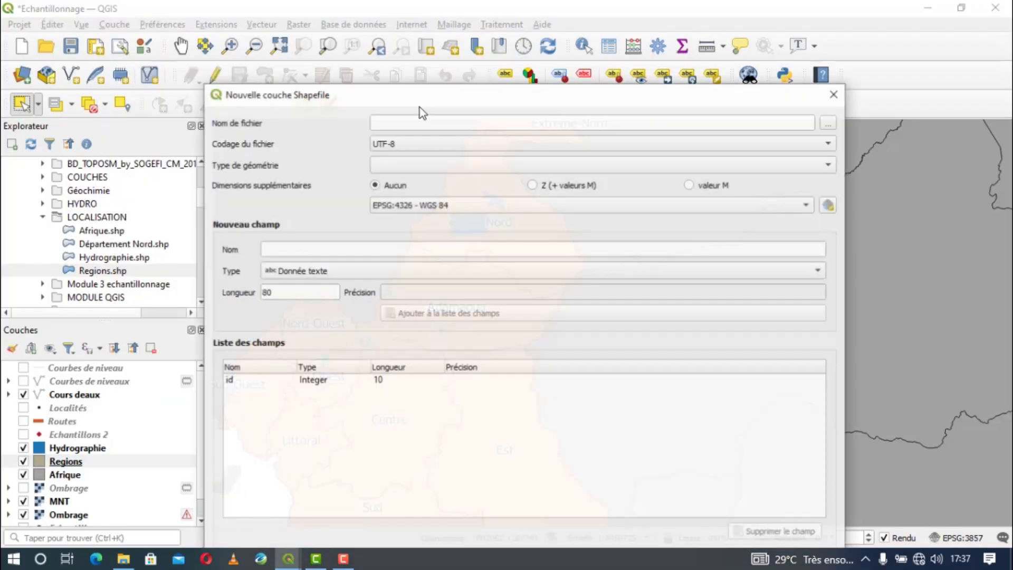
pyautogui.click(578, 165)
pyautogui.click(496, 228)
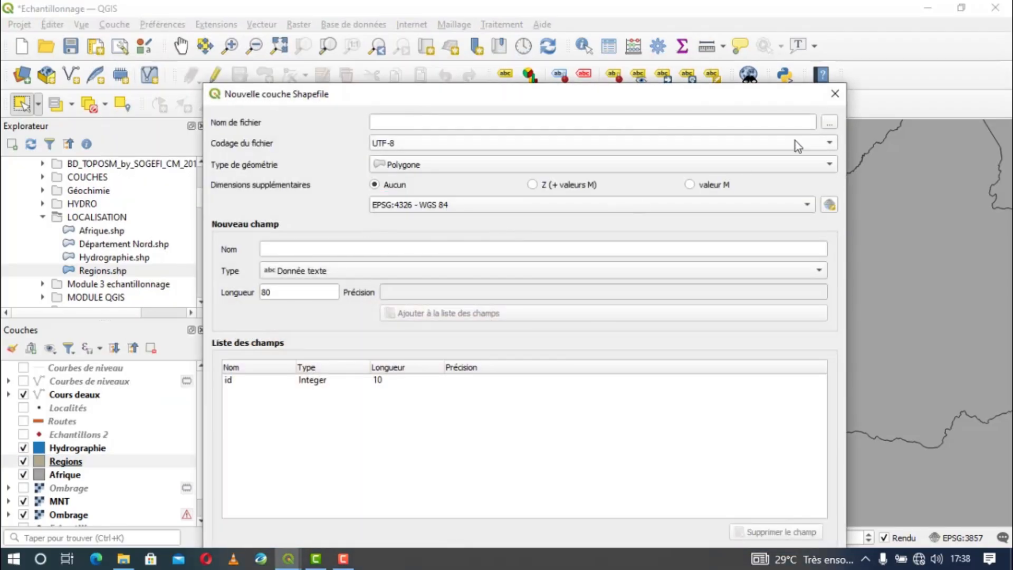
# Set the new shapefile's name to "Zone projet" in the COUCHES folder of PROJET QGIS and create the layer.
pyautogui.click(829, 123)
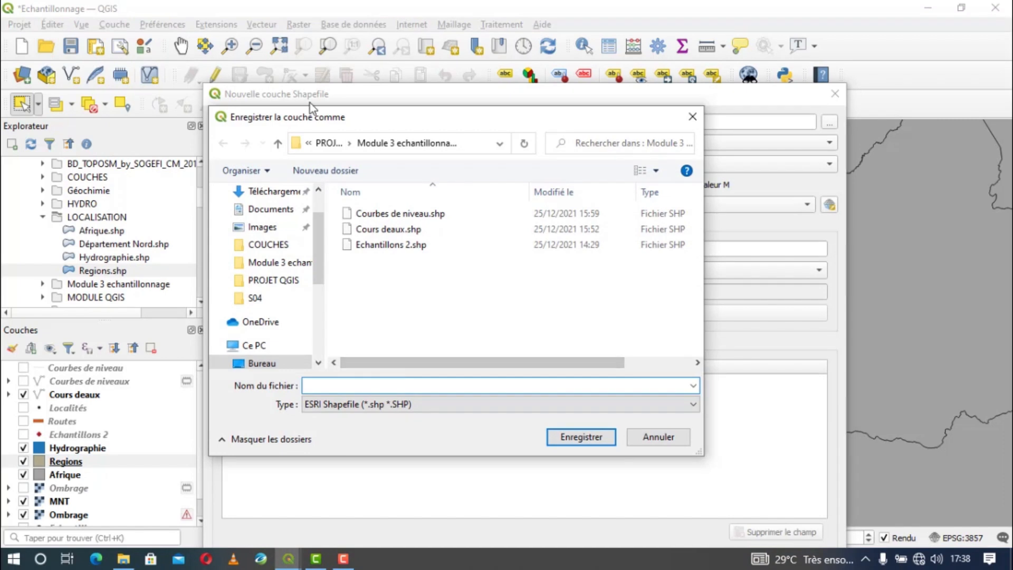
pyautogui.click(325, 142)
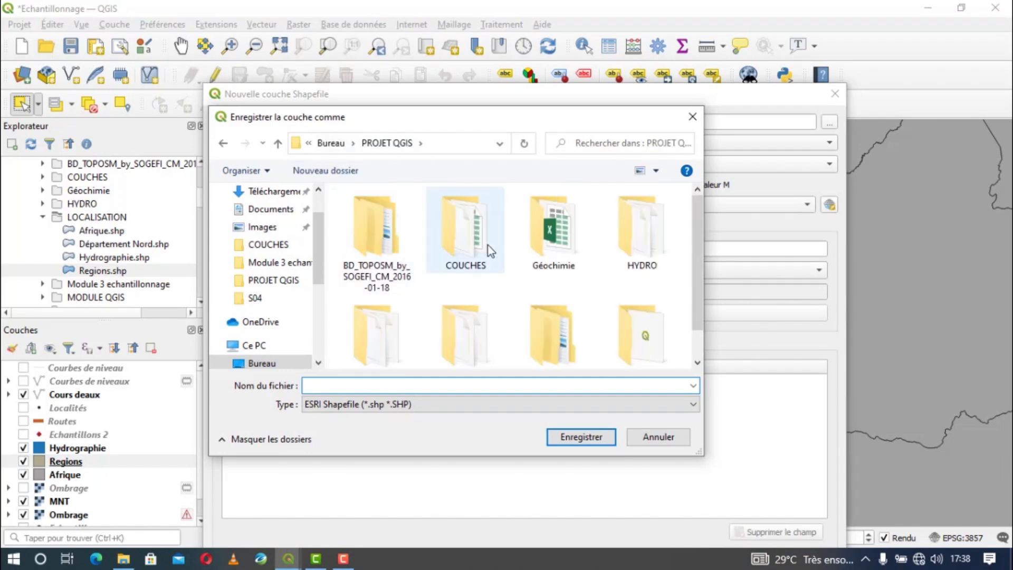
pyautogui.doubleClick(464, 232)
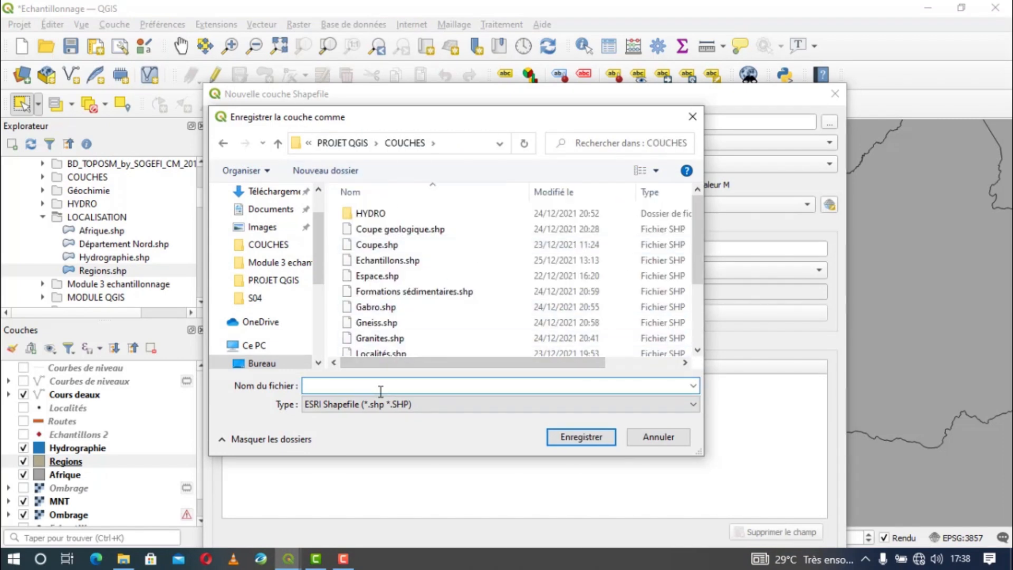
pyautogui.write('zONE')
pyautogui.press('BackSpace')
pyautogui.press('BackSpace')
pyautogui.press('BackSpace')
pyautogui.write('Zone')
pyautogui.click(581, 438)
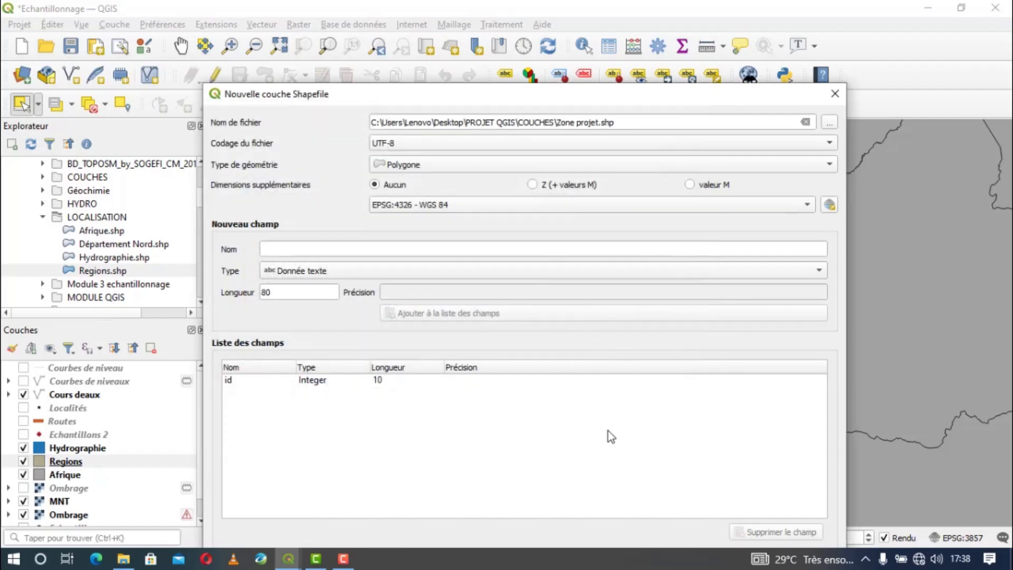
pyautogui.moveTo(580, 94); pyautogui.dragTo(568, 40)
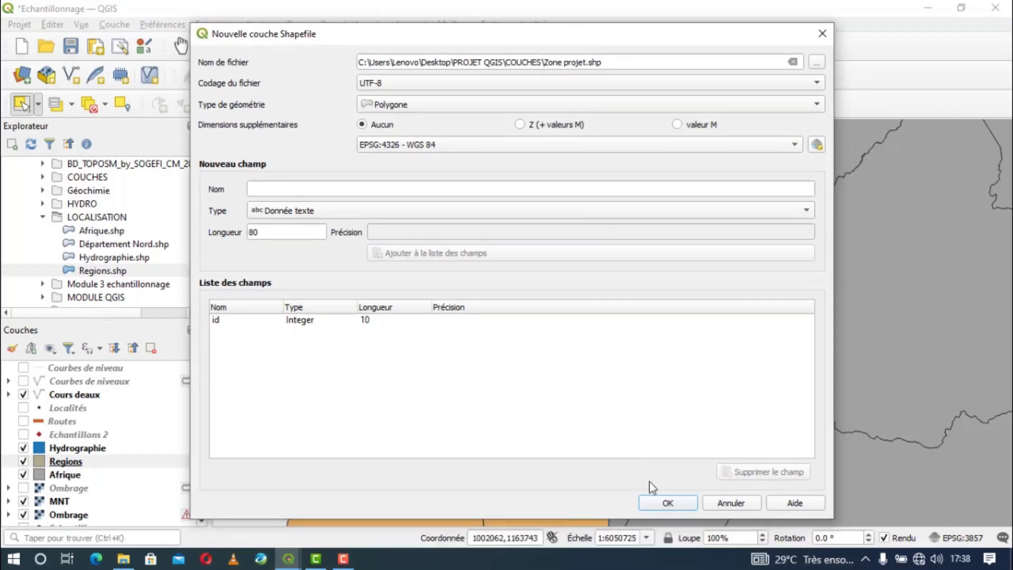
pyautogui.click(666, 503)
# Digitize a rectangular polygon around the Cours deaux streams in the Zone projet layer, leaving its id empty, and save the edits.
pyautogui.scroll(2, 464, 255)
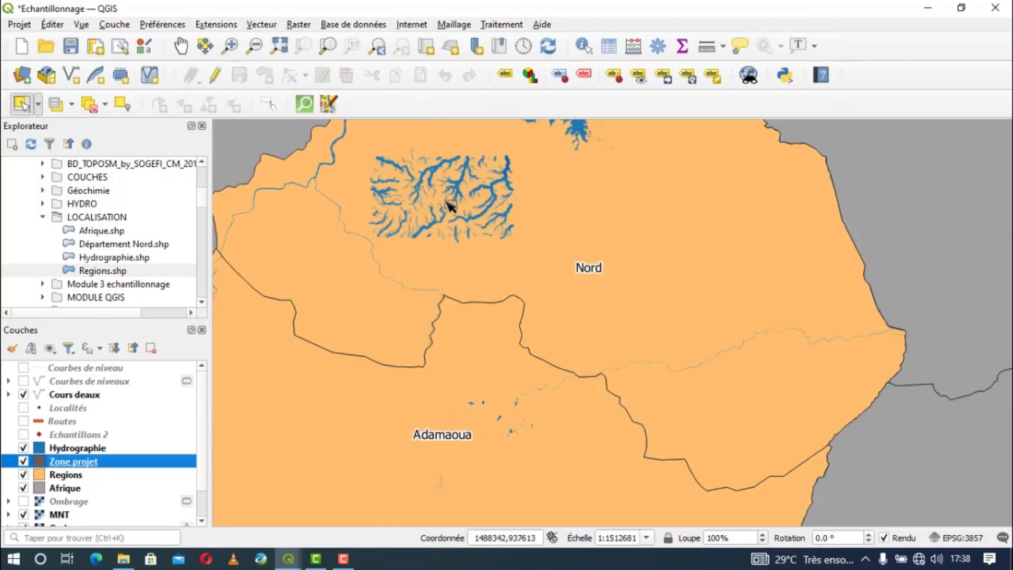
pyautogui.moveTo(453, 199); pyautogui.dragTo(464, 282)
pyautogui.scroll(1, 464, 283)
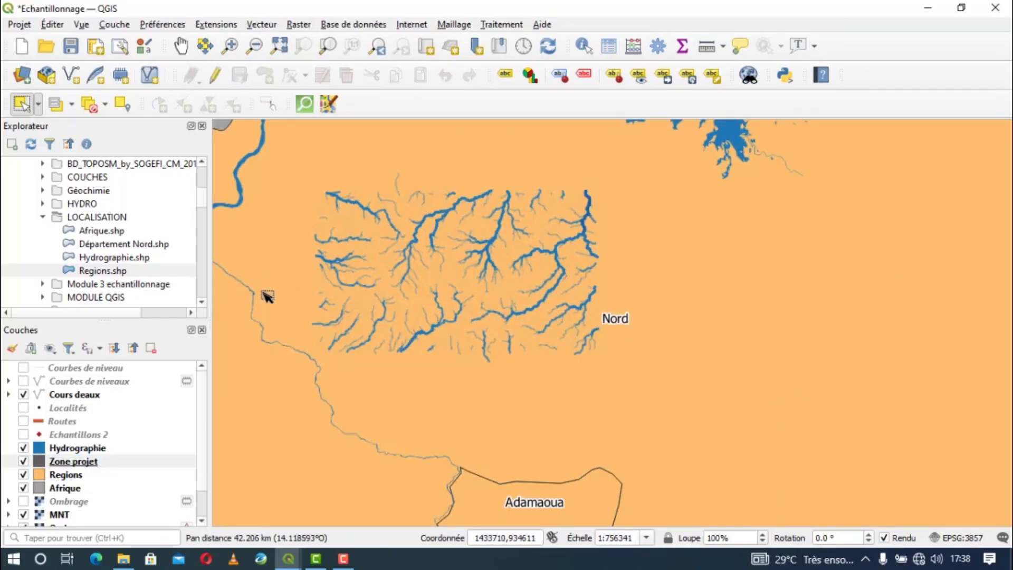
pyautogui.click(215, 77)
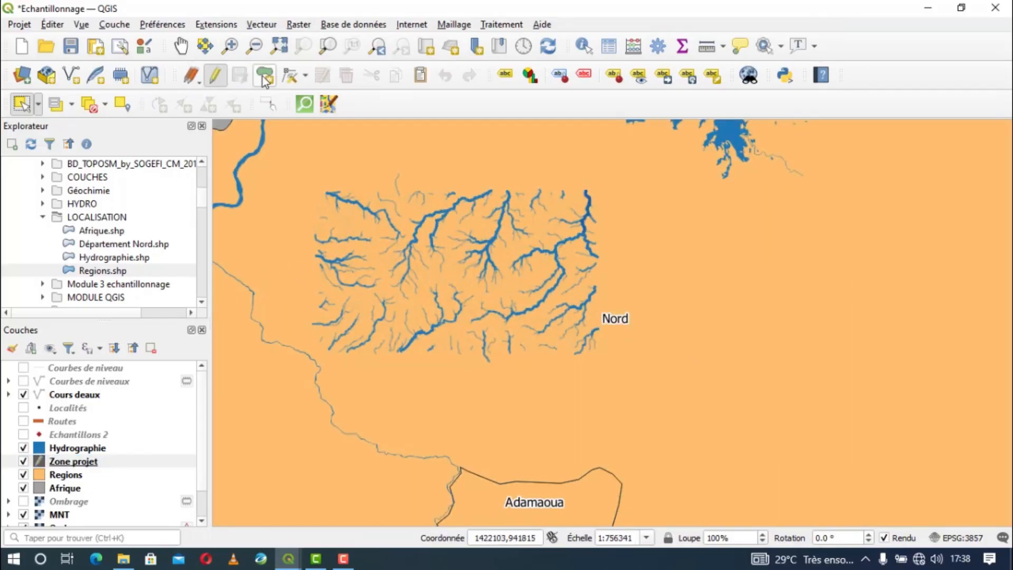
pyautogui.click(264, 76)
pyautogui.click(323, 190)
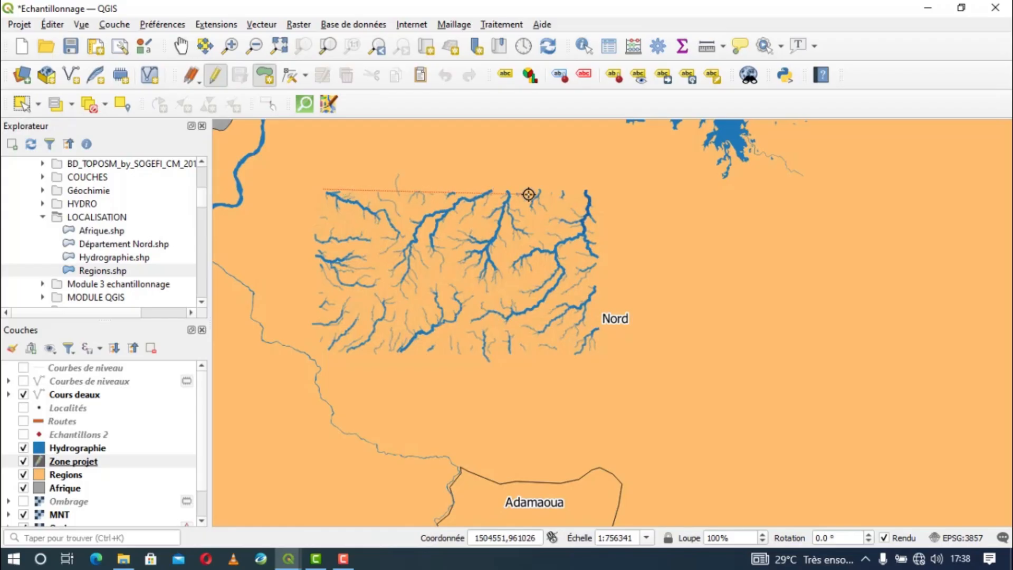
pyautogui.click(588, 190)
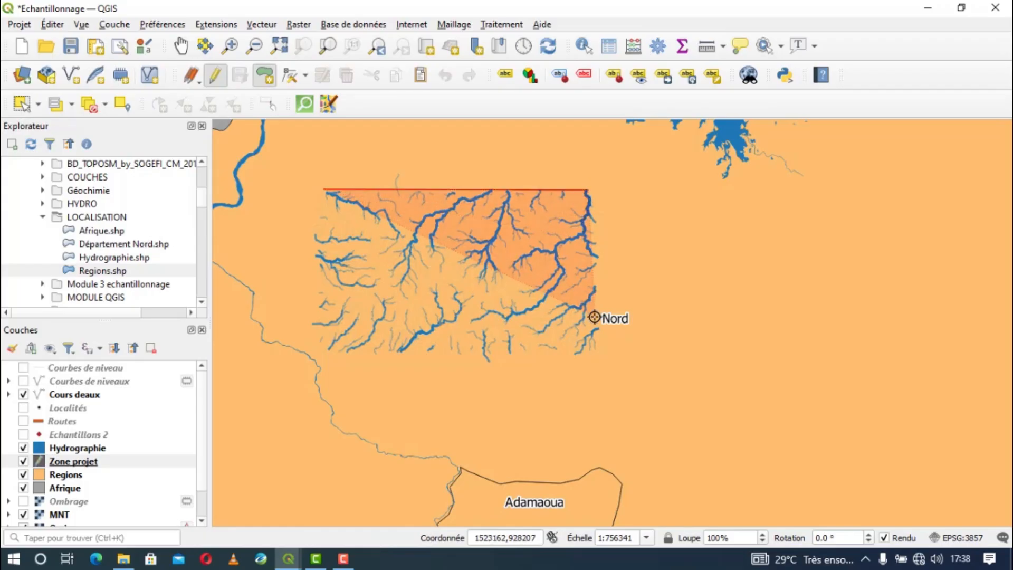
pyautogui.click(588, 352)
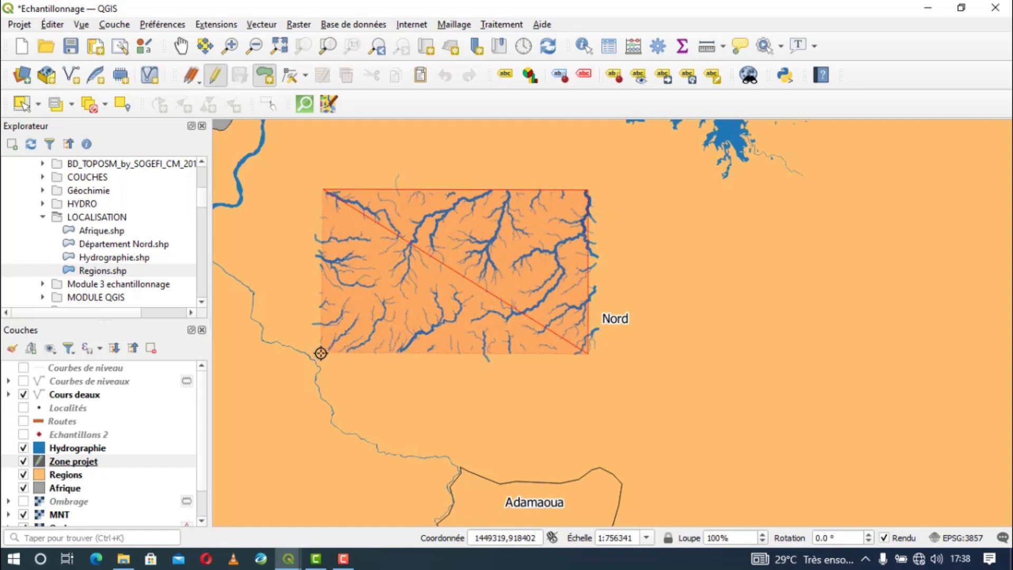
pyautogui.click(323, 353)
pyautogui.rightClick(322, 353)
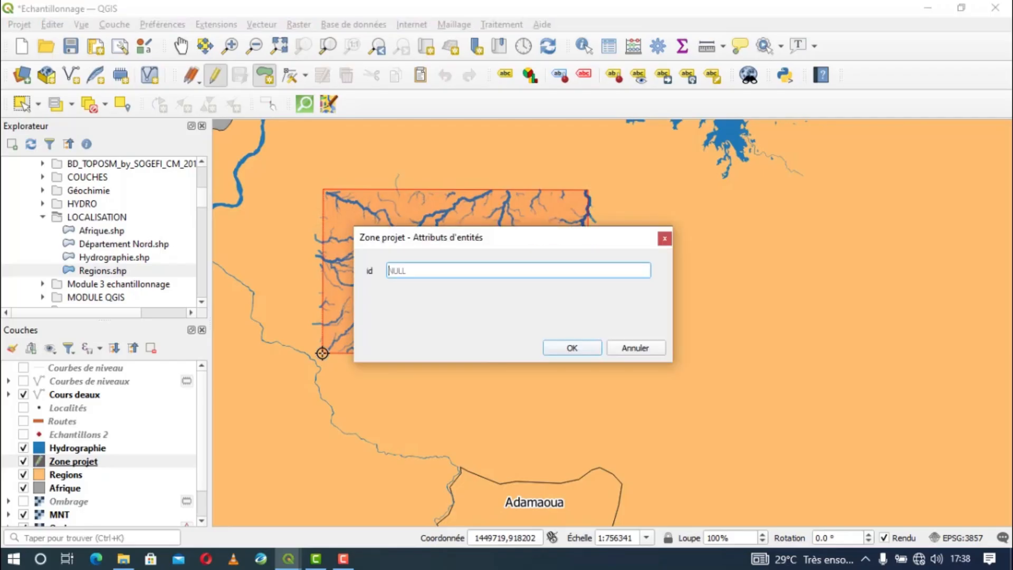
pyautogui.click(571, 347)
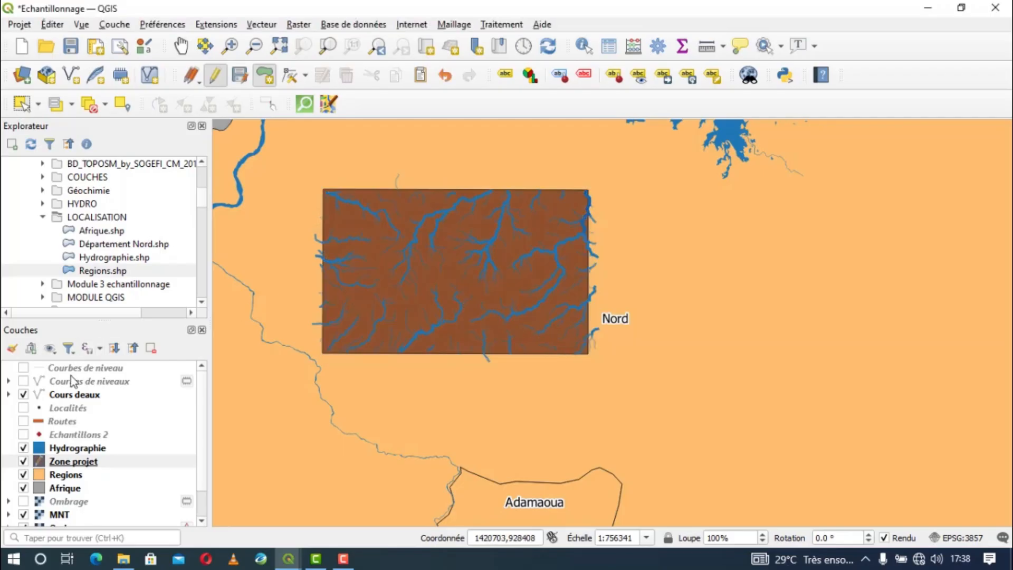
pyautogui.click(214, 75)
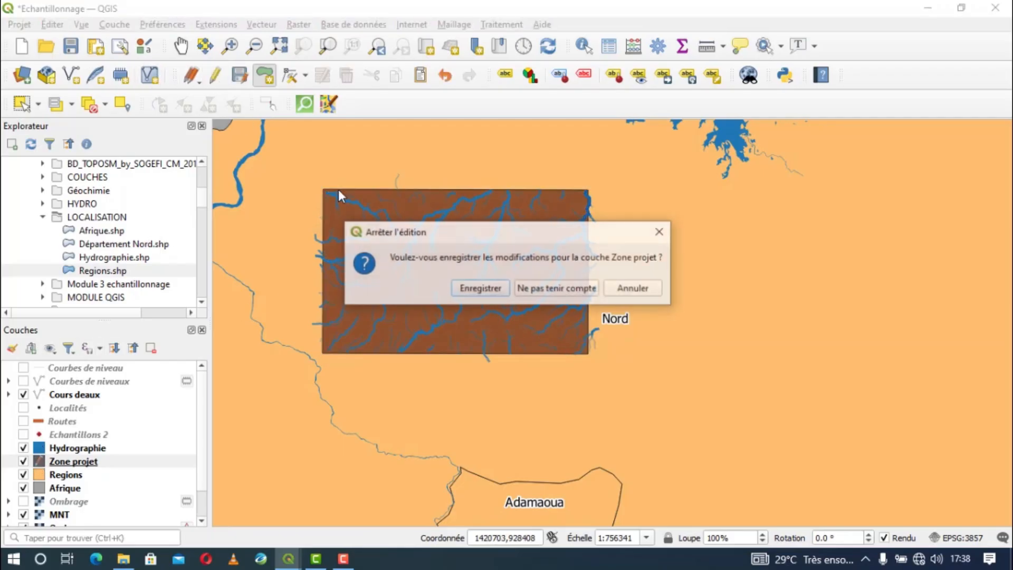
pyautogui.click(490, 289)
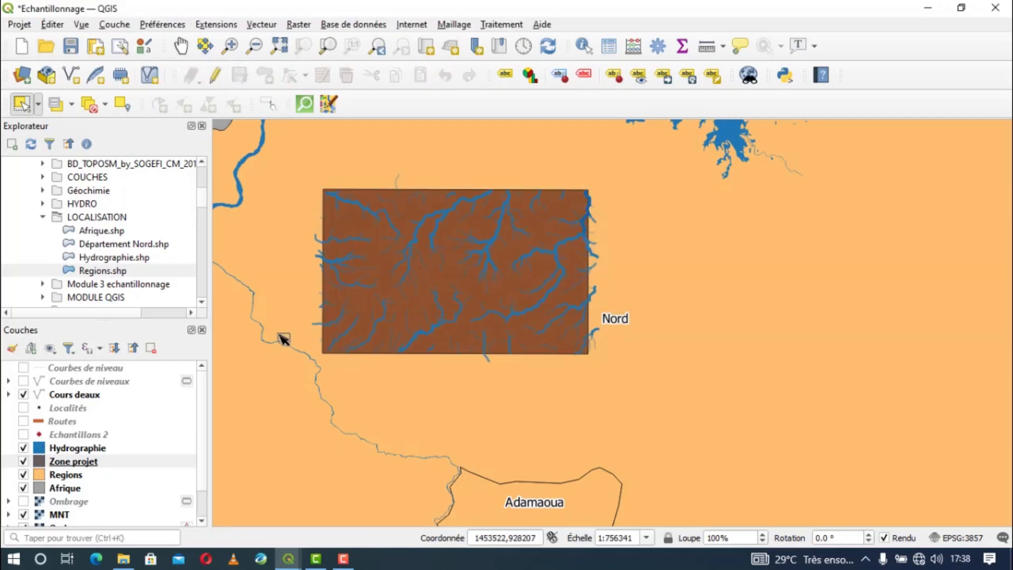
pyautogui.click(343, 559)
pyautogui.click(594, 461)
# In the Zone projet layer's symbology, make the simple fill's colour transparent.
pyautogui.rightClick(54, 462)
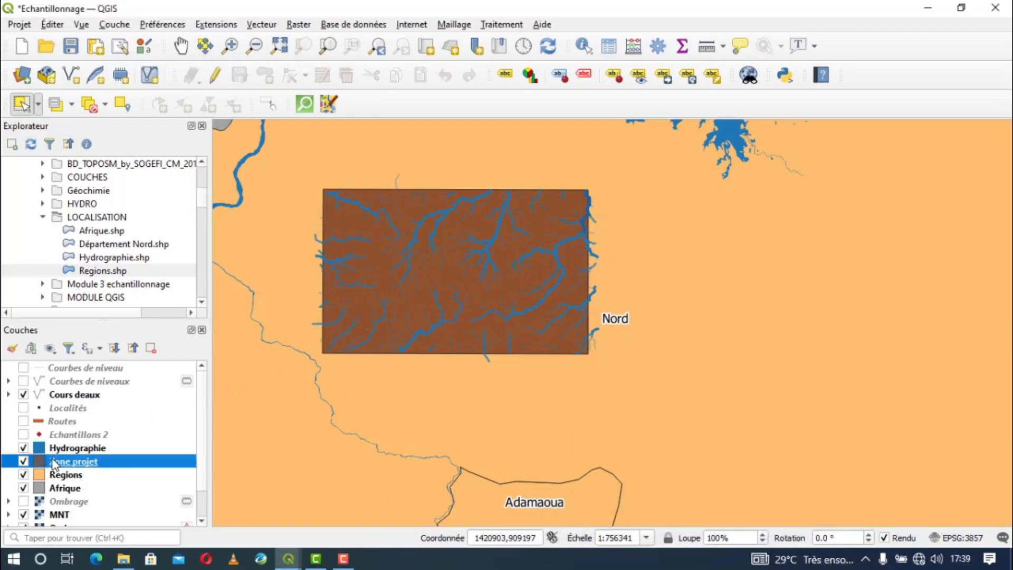
pyautogui.click(85, 445)
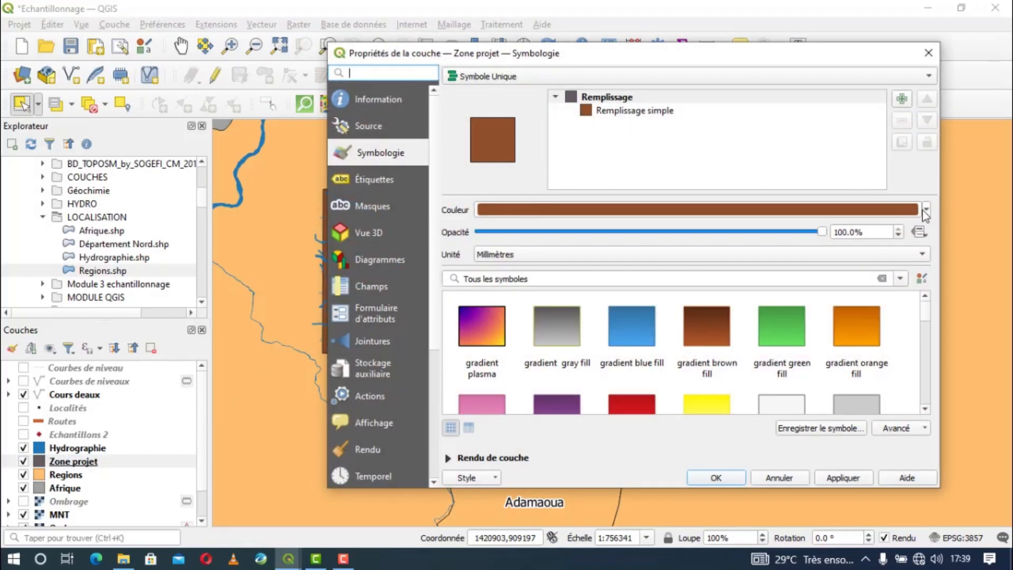
pyautogui.click(925, 211)
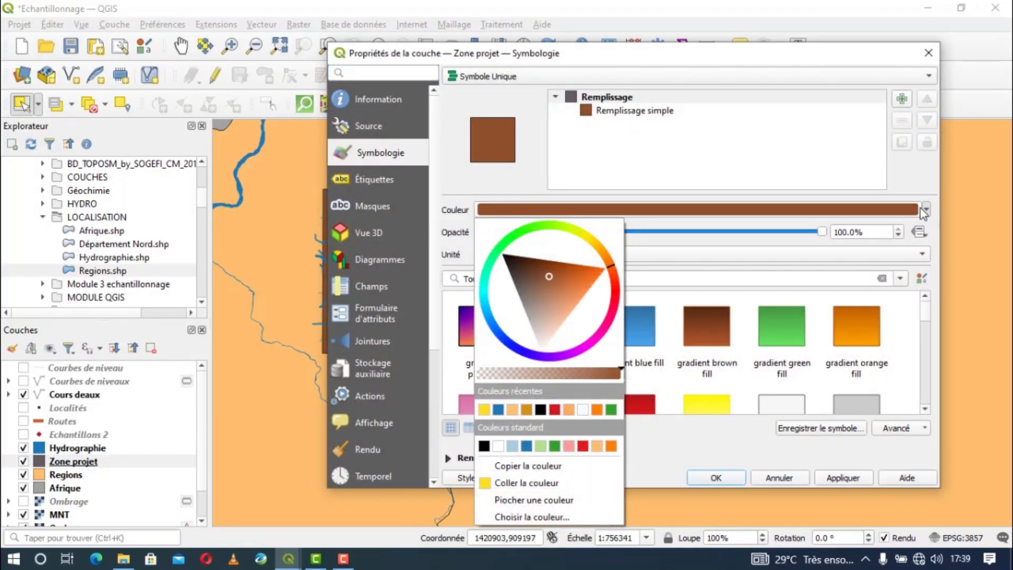
pyautogui.click(638, 111)
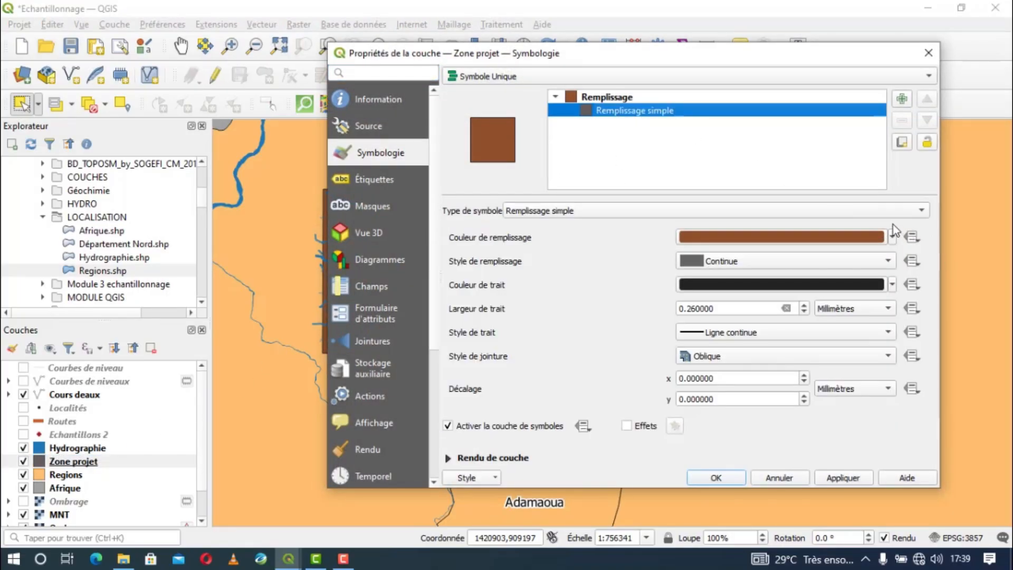
pyautogui.click(892, 238)
pyautogui.click(755, 256)
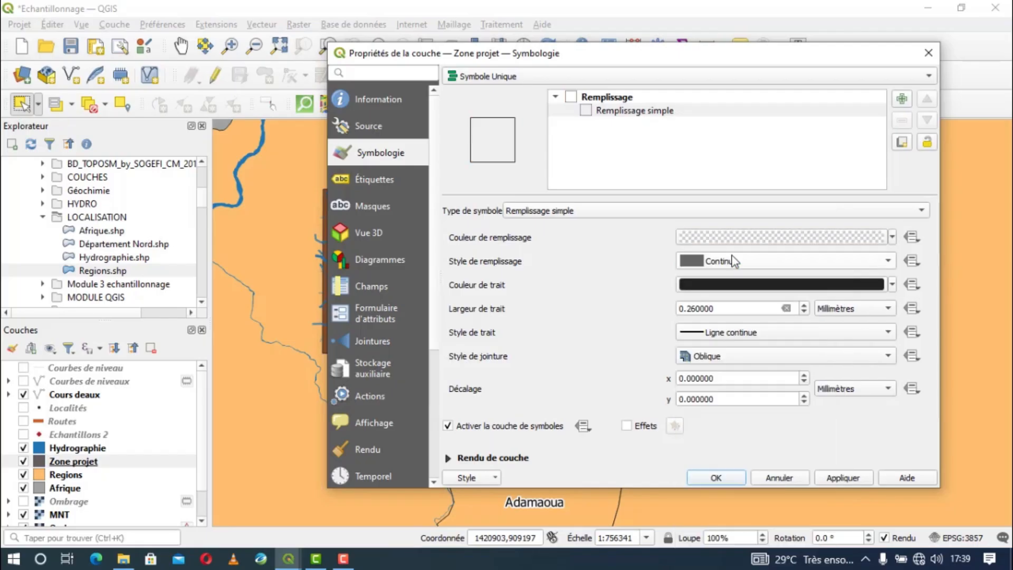
# Give the Zone projet polygon a red outline 0.86 mm wide and apply the style.
pyautogui.click(892, 286)
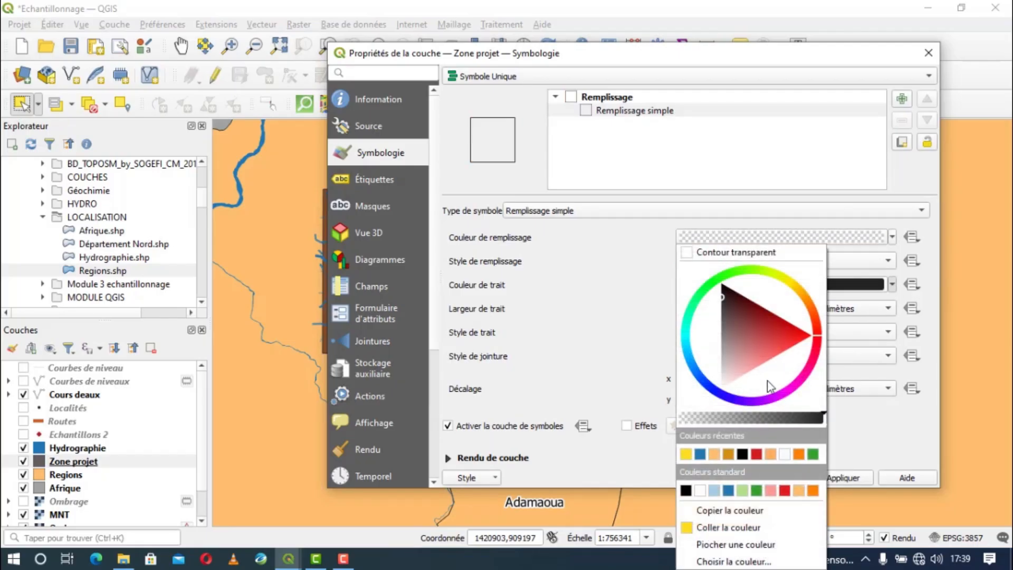
pyautogui.click(756, 454)
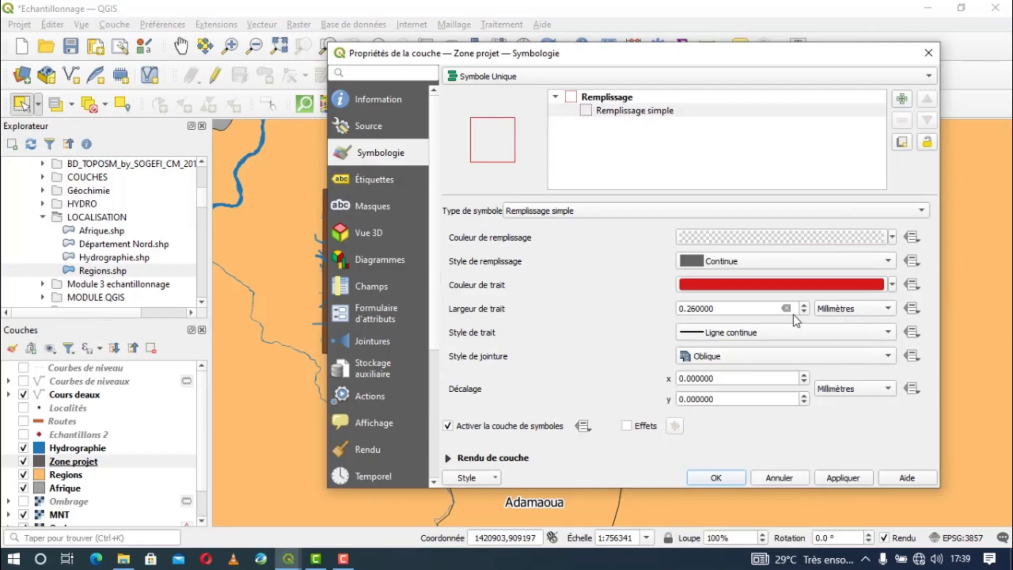
pyautogui.click(805, 306)
pyautogui.click(805, 306)
pyautogui.click(804, 306)
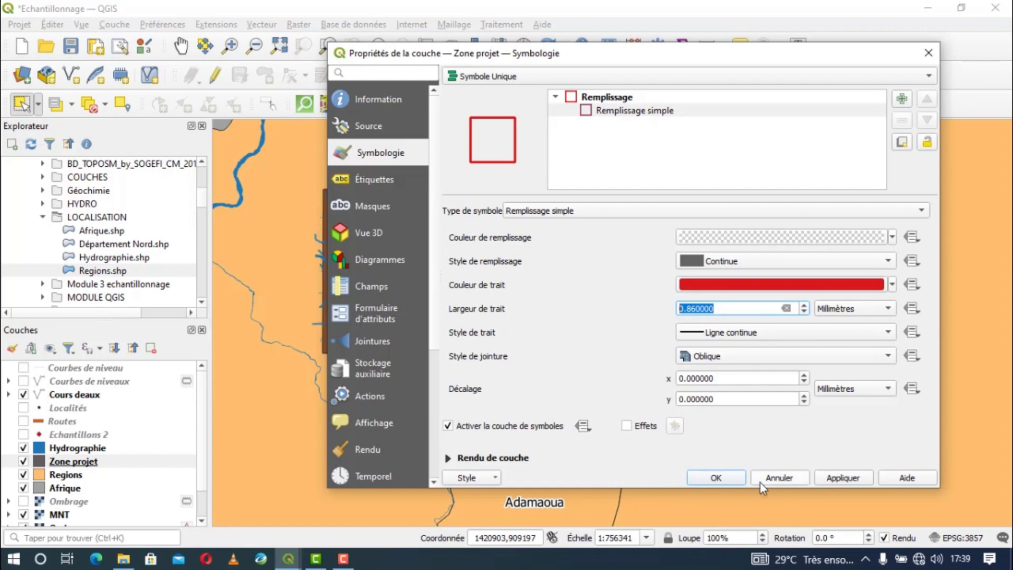
pyautogui.click(835, 477)
pyautogui.click(716, 477)
# Toggle the Hydrographie layer off and back on, and hide the Cours deaux layer.
pyautogui.scroll(-1, 553, 300)
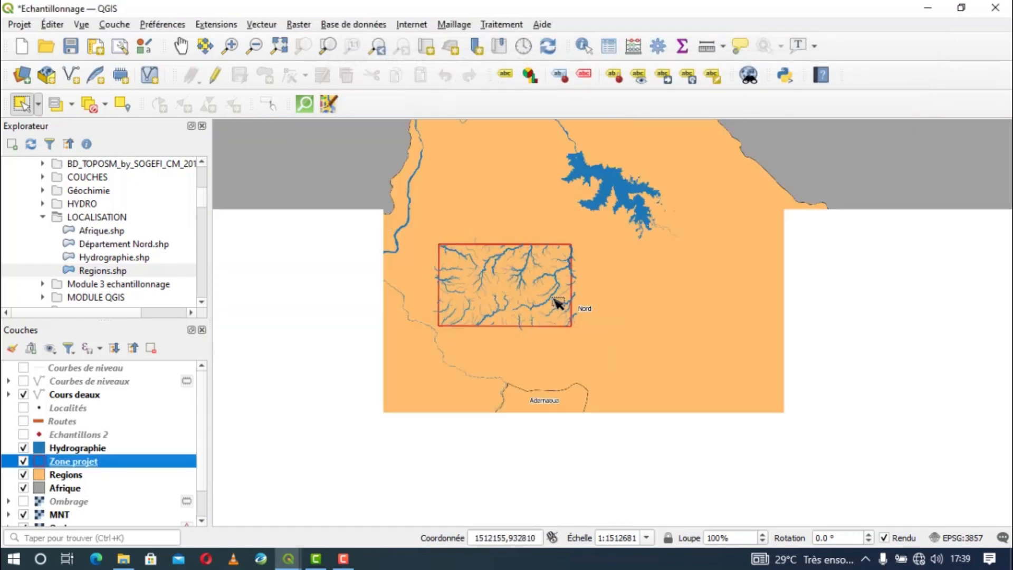
pyautogui.click(25, 448)
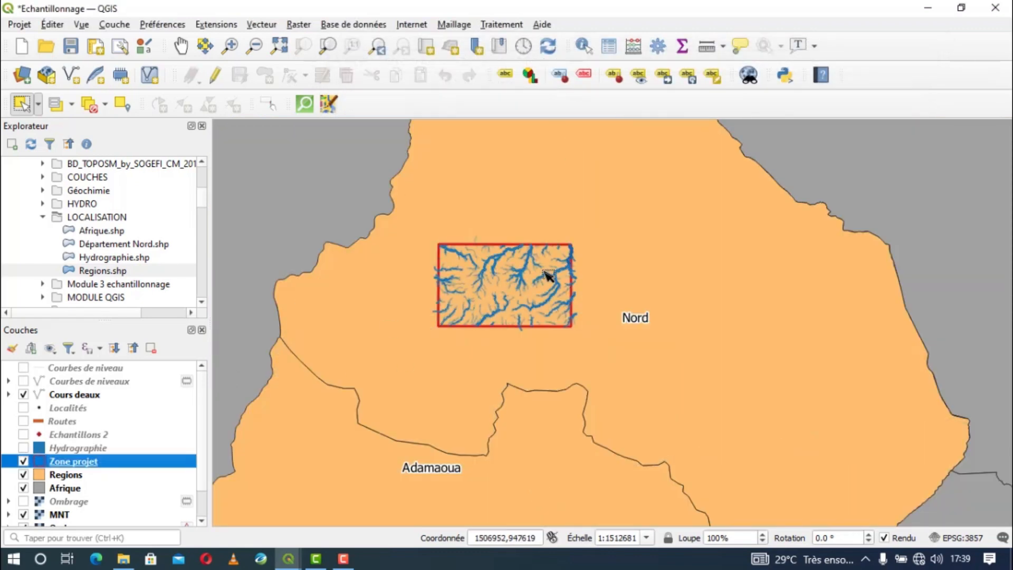
pyautogui.scroll(-1, 546, 279)
pyautogui.scroll(1, 486, 305)
pyautogui.click(23, 448)
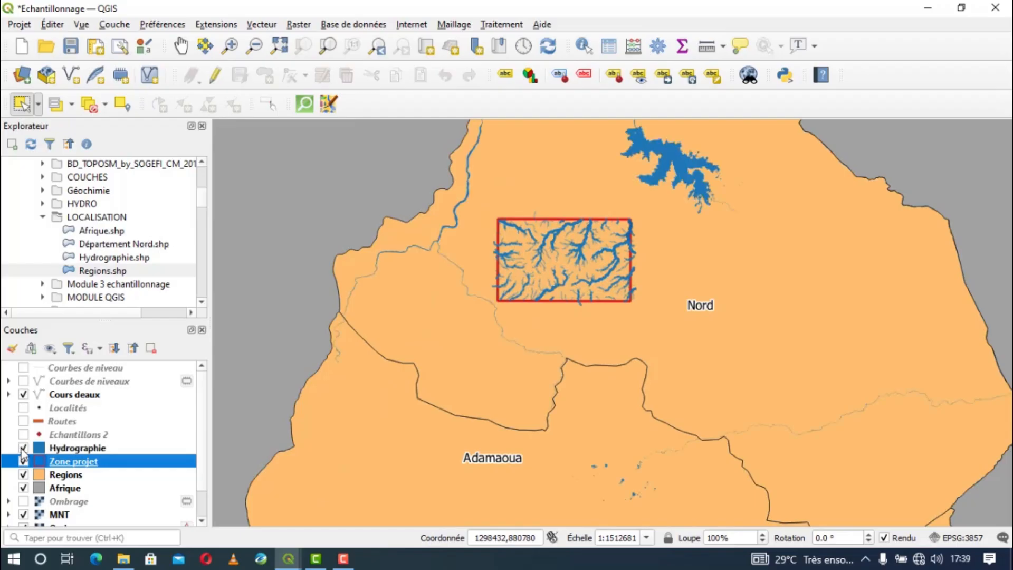
pyautogui.click(23, 394)
pyautogui.scroll(-1, 533, 285)
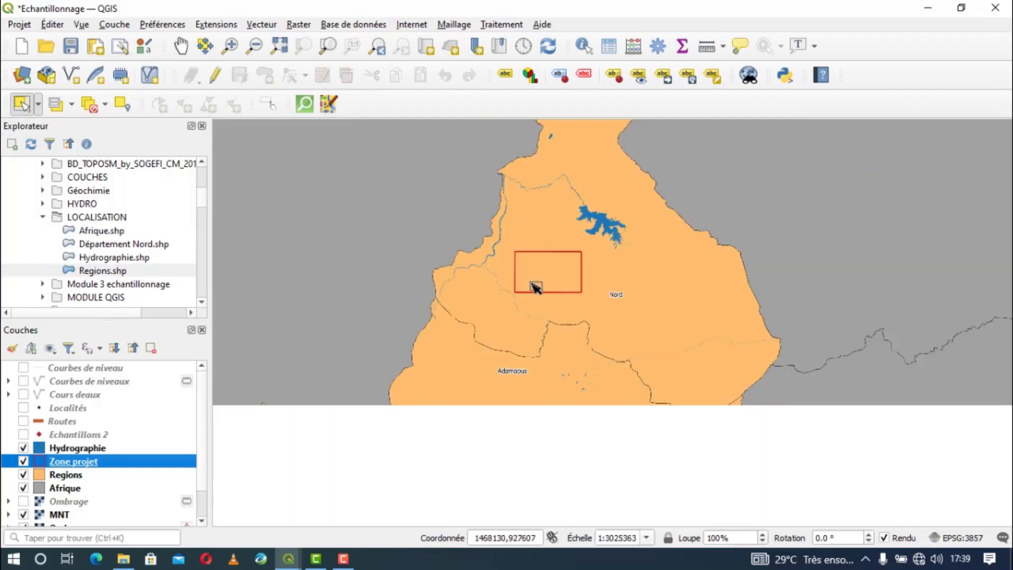
pyautogui.scroll(-2, 535, 288)
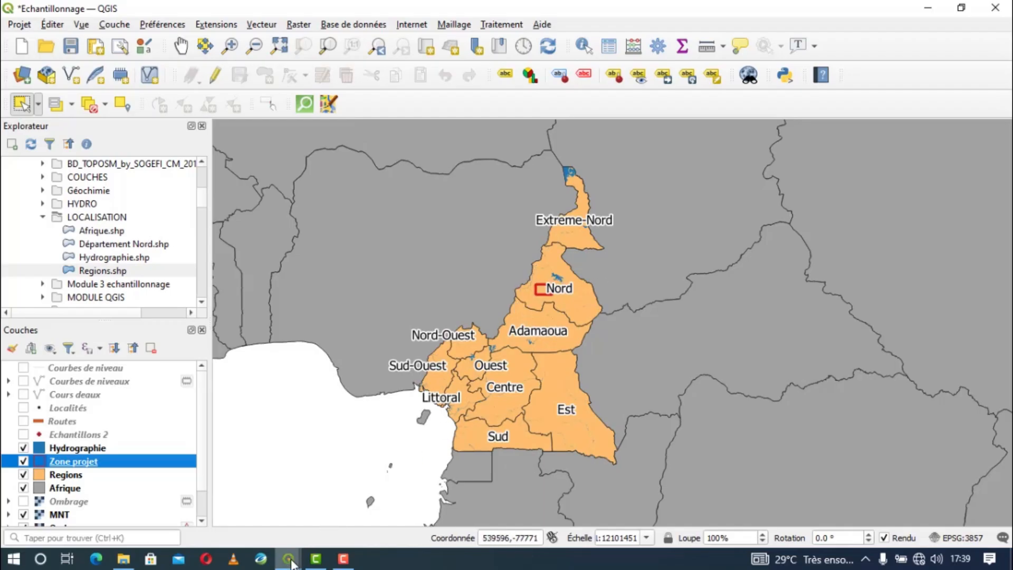
pyautogui.moveTo(290, 560)
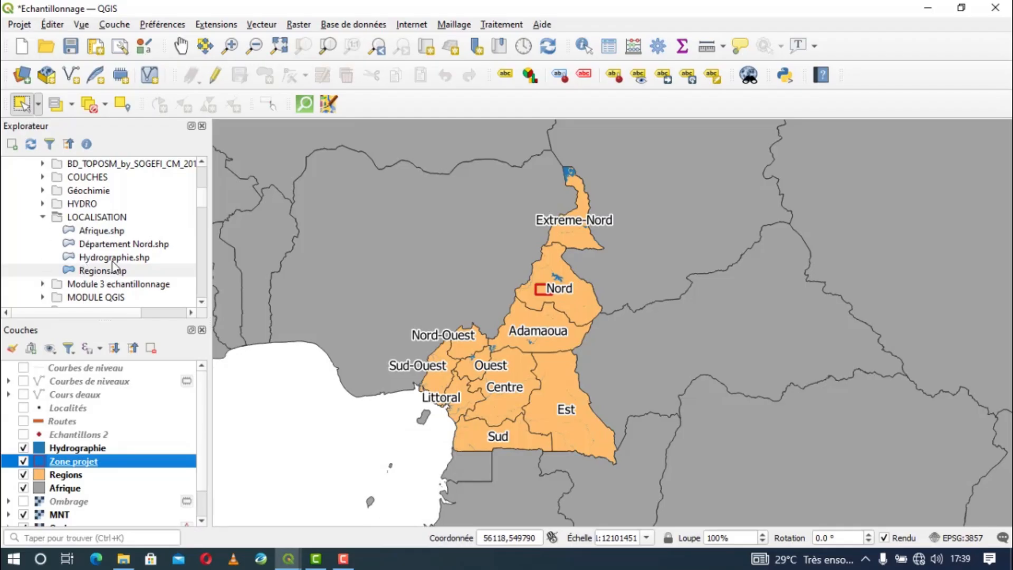
pyautogui.scroll(-1, 113, 267)
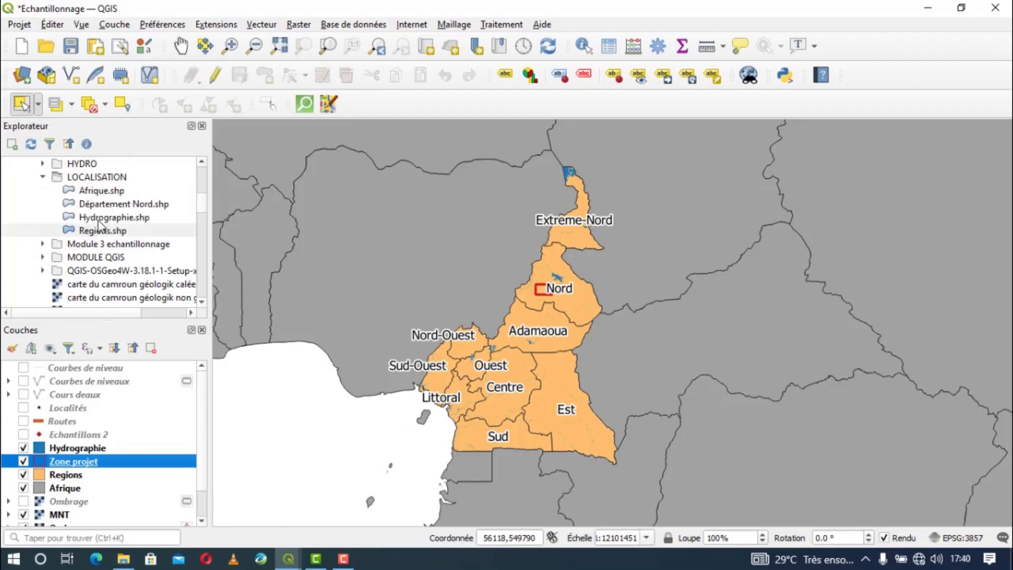
pyautogui.scroll(1, 100, 226)
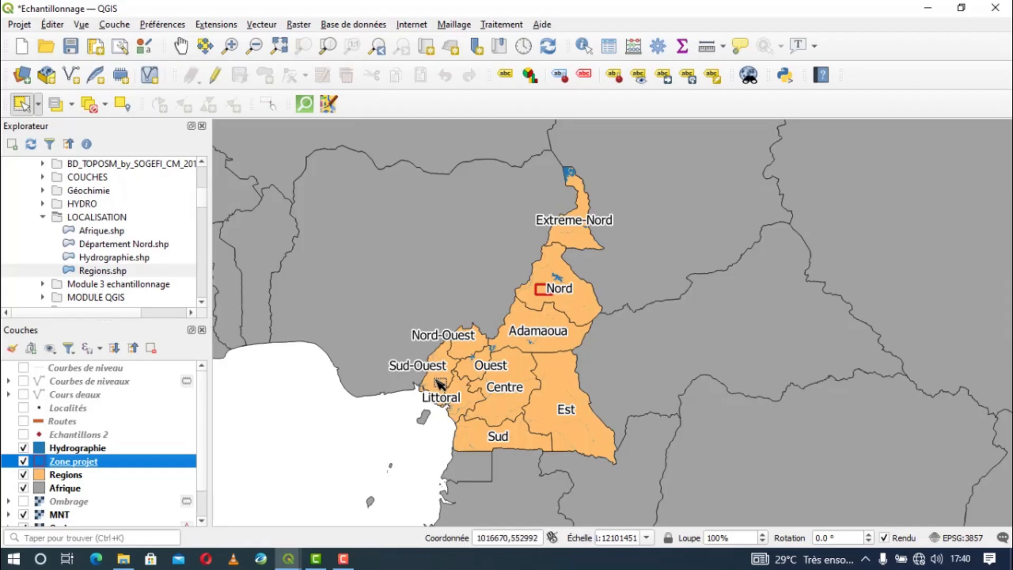
pyautogui.click(88, 449)
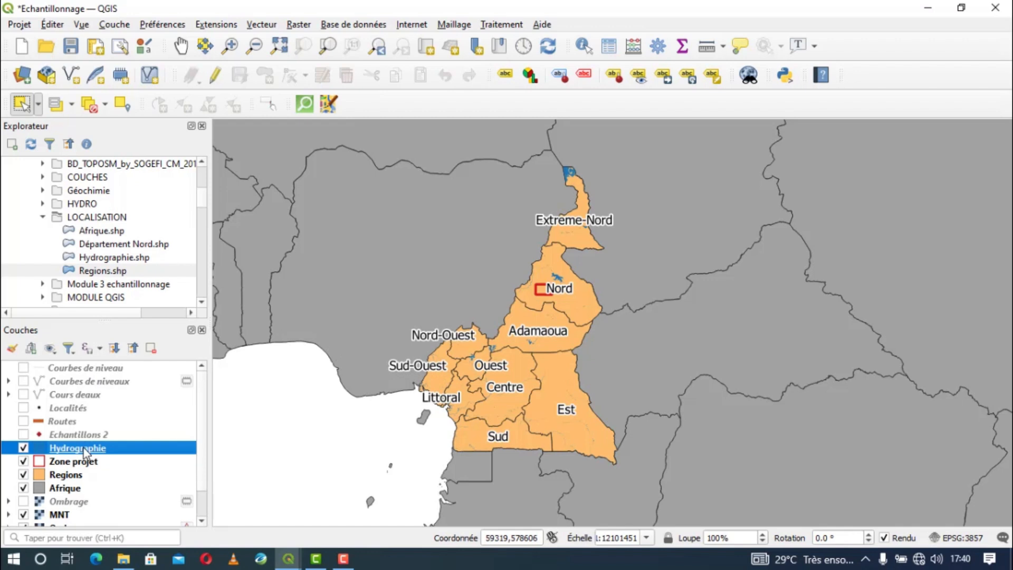
pyautogui.click(215, 75)
pyautogui.click(264, 75)
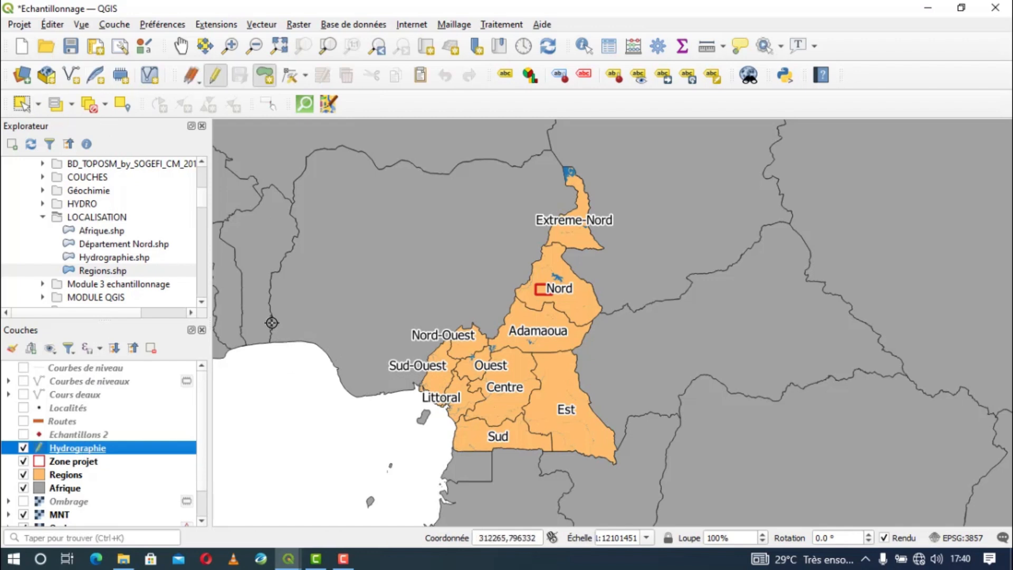
pyautogui.click(214, 77)
pyautogui.scroll(-1, 52, 485)
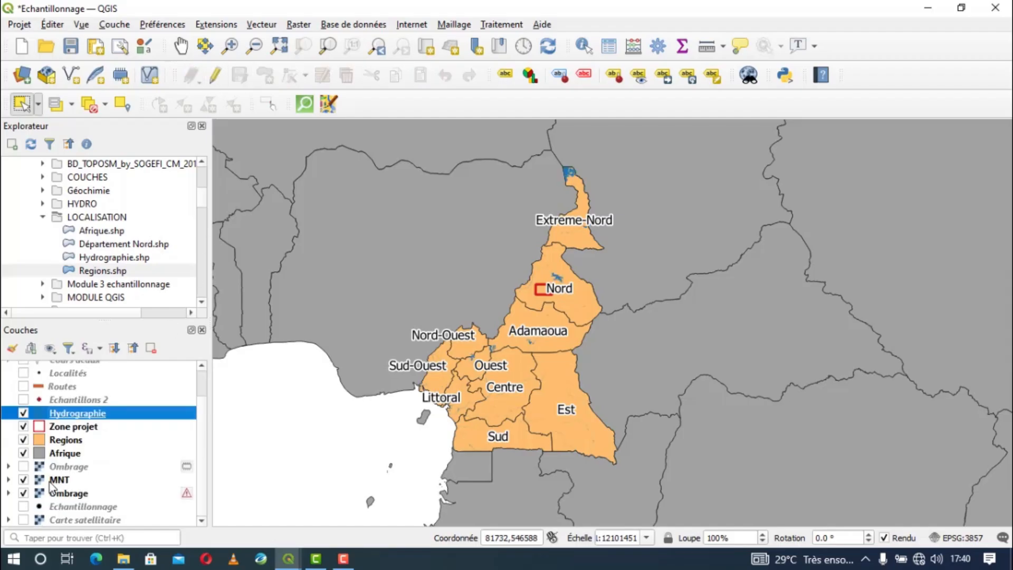
pyautogui.scroll(1, 73, 457)
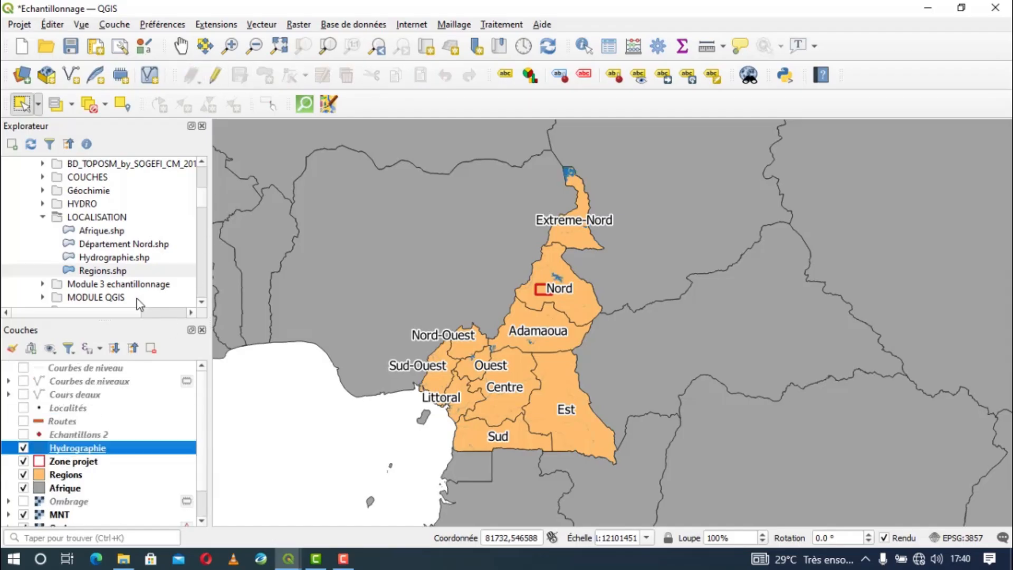
# Create a new polygon shapefile layer named Océan in the COUCHES folder, with EPSG:4326 - WGS 84 as its coordinate system.
pyautogui.click(114, 25)
pyautogui.moveTo(279, 68)
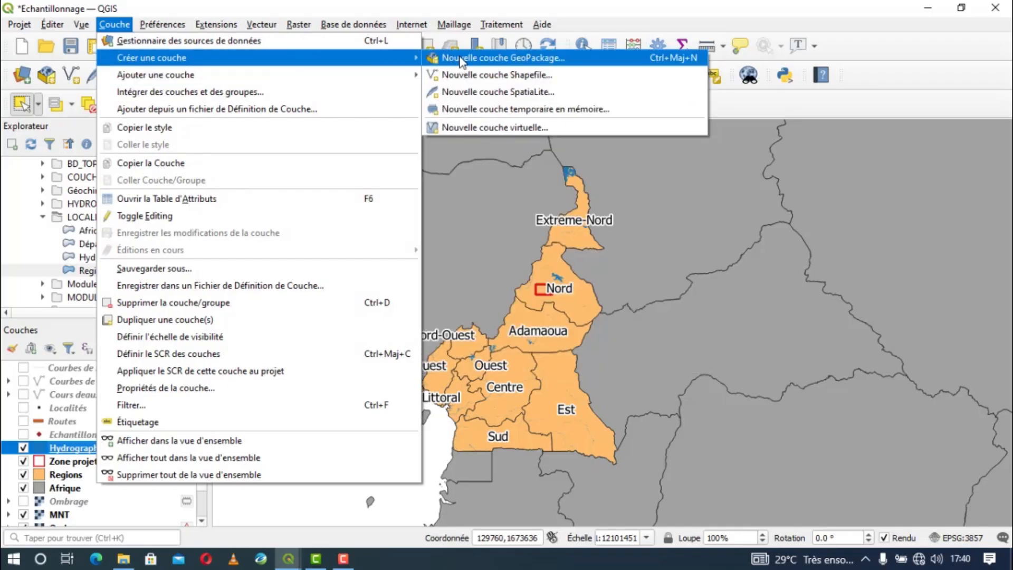
pyautogui.click(454, 73)
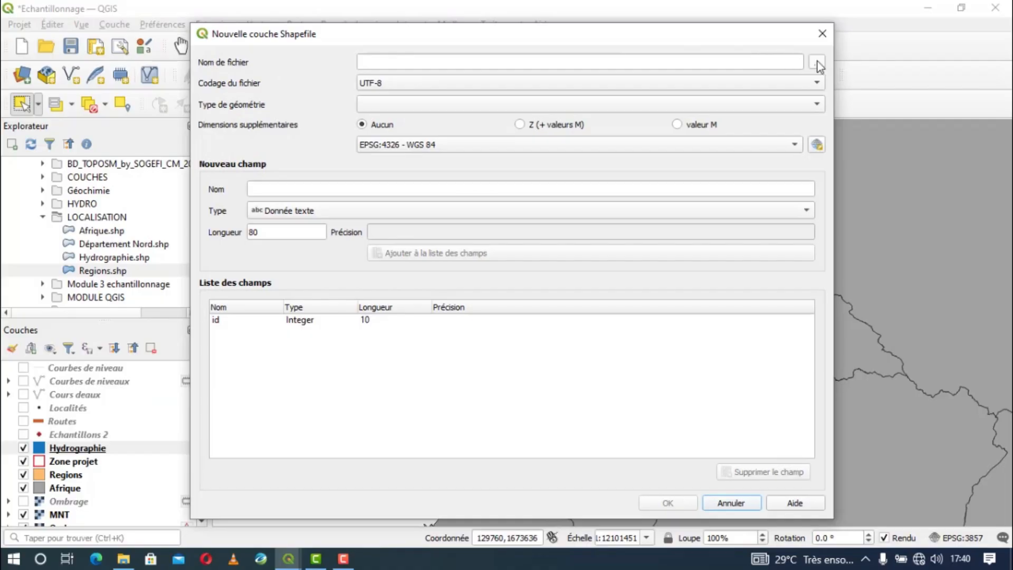
pyautogui.click(816, 63)
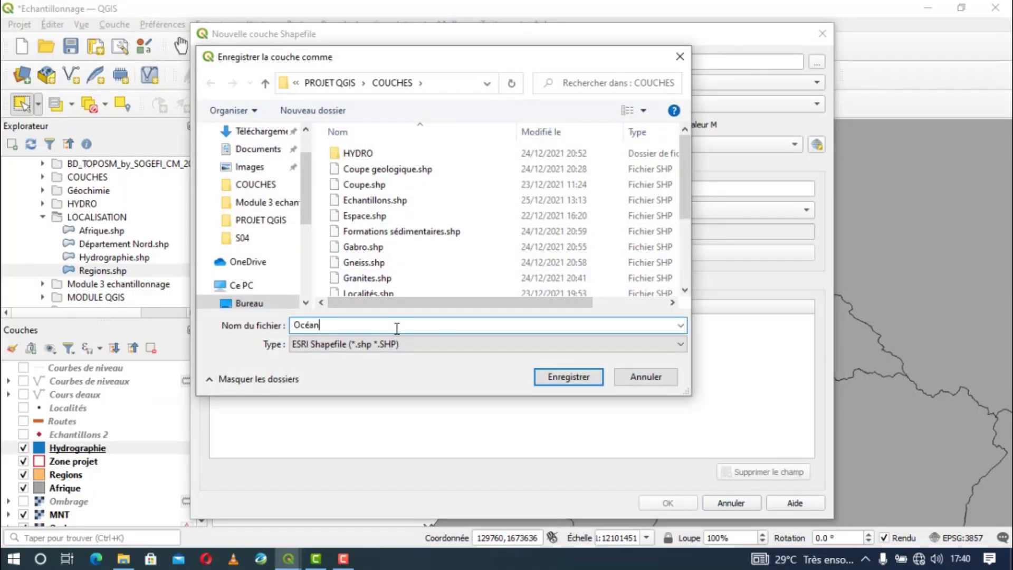
pyautogui.click(533, 378)
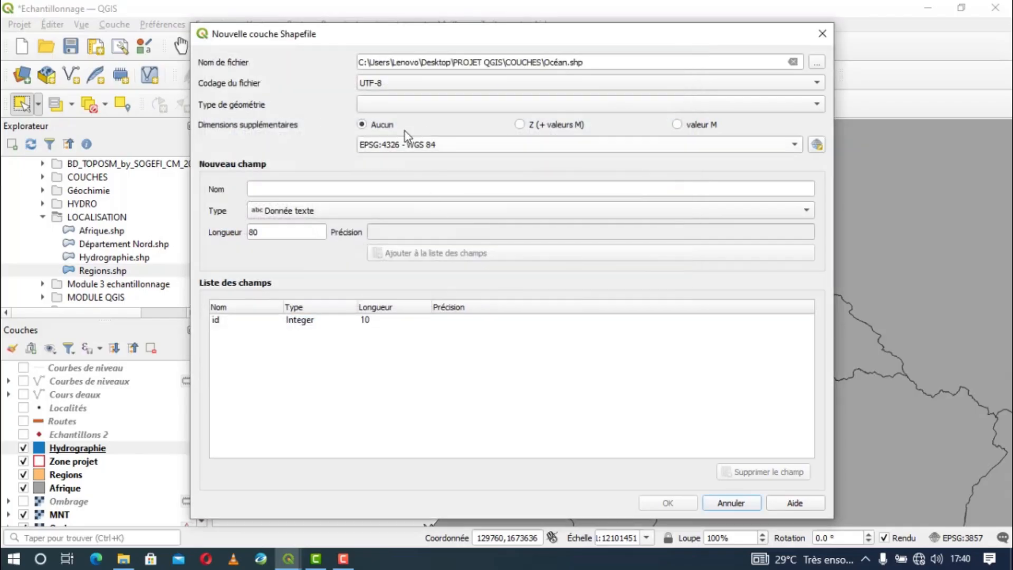
pyautogui.click(414, 105)
pyautogui.click(413, 167)
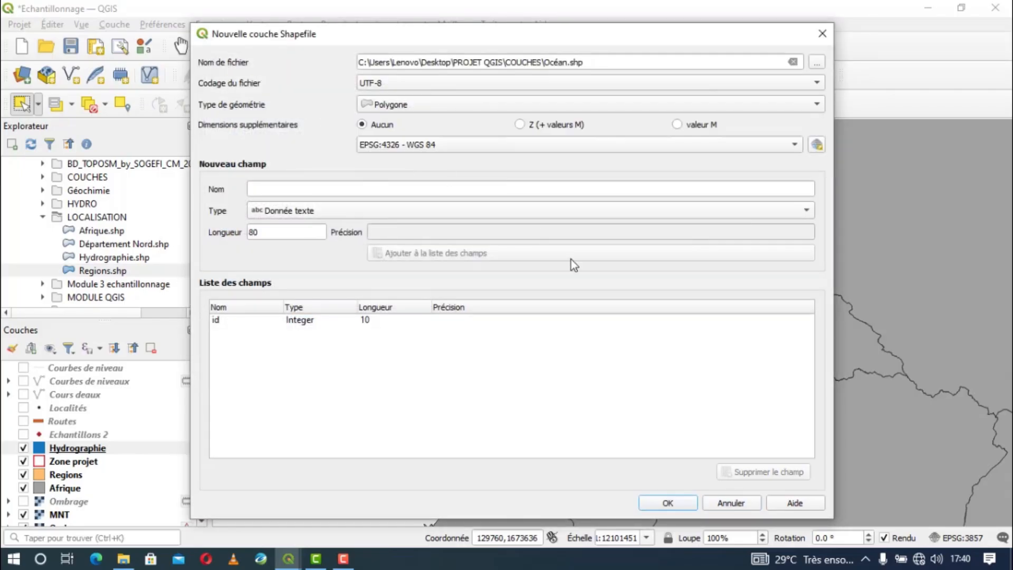
pyautogui.click(676, 503)
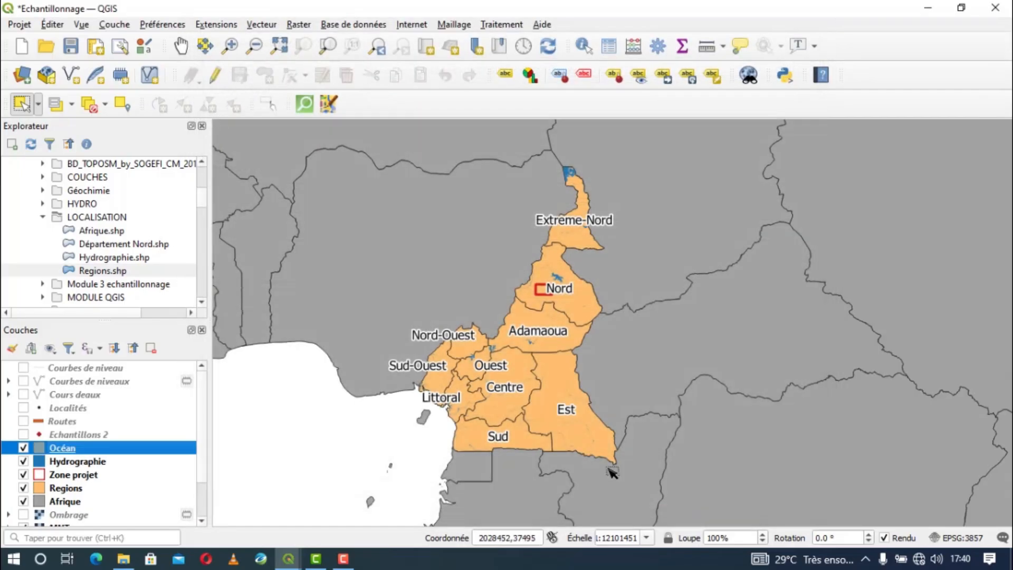
# Digitize a polygon in the Océan layer covering the sea off Cameroun and overlapping the coastline, leaving its id empty.
pyautogui.click(218, 78)
pyautogui.click(265, 75)
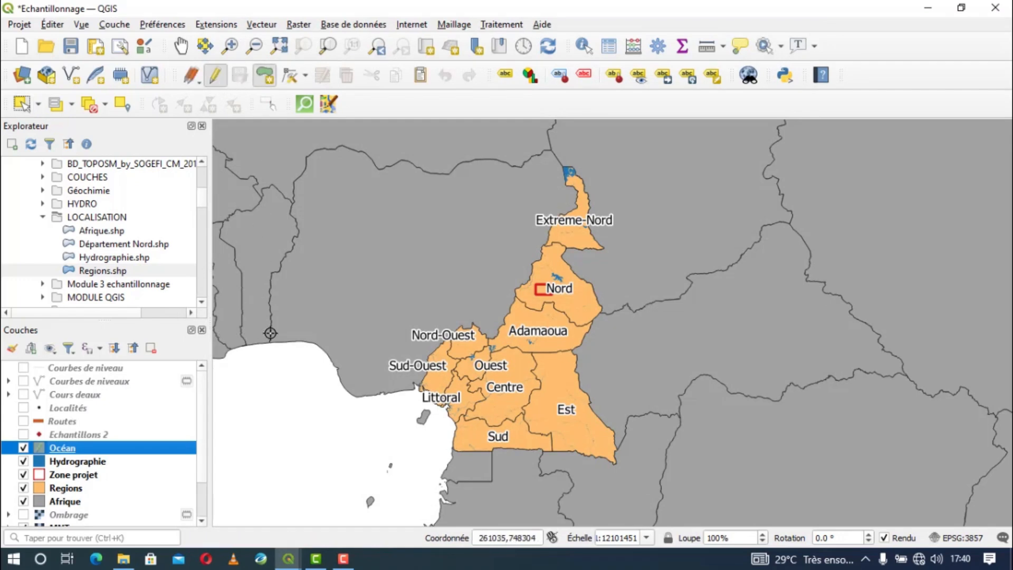
pyautogui.scroll(-1, 275, 333)
pyautogui.moveTo(276, 334); pyautogui.dragTo(539, 282)
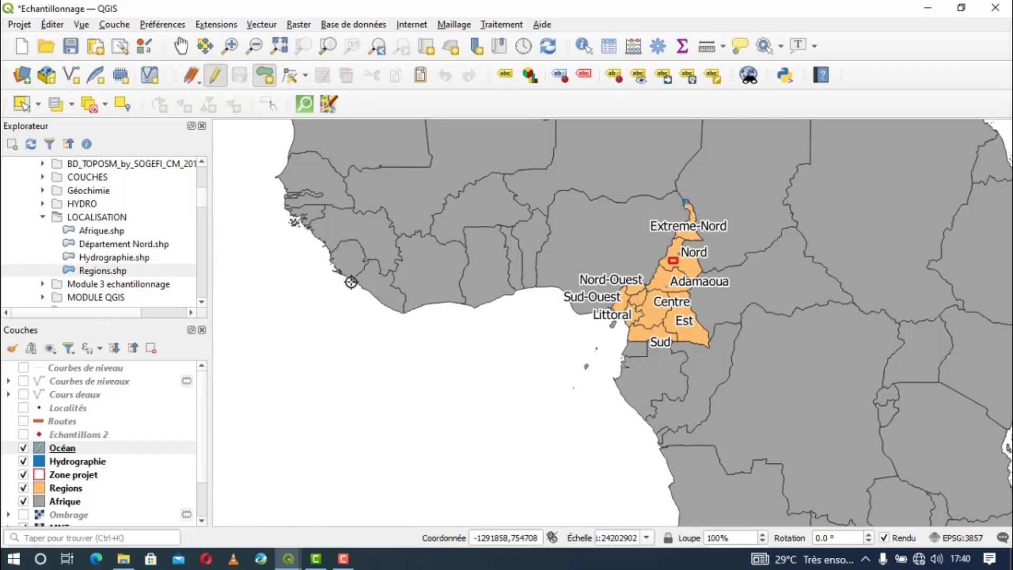
pyautogui.scroll(1, 640, 296)
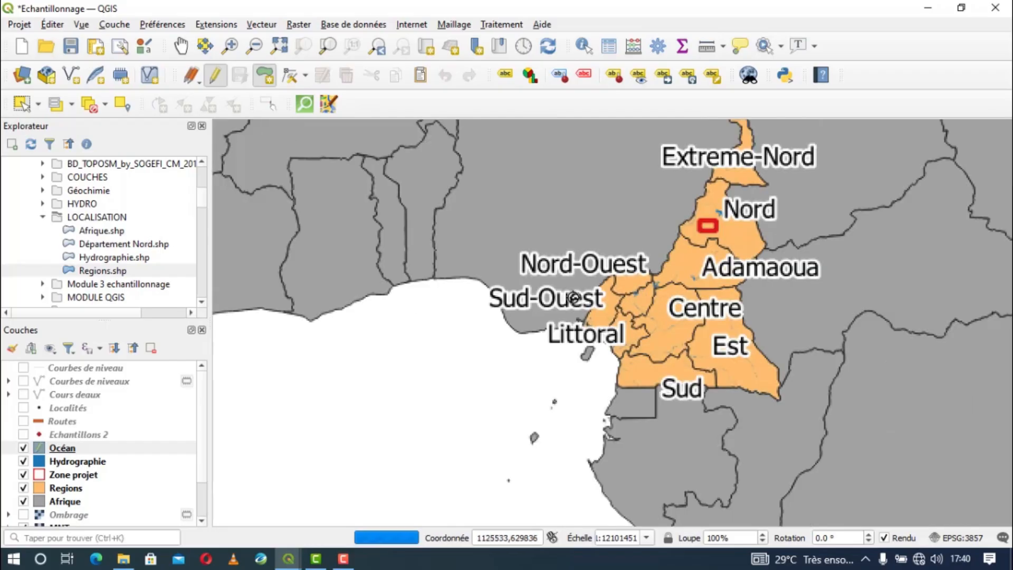
pyautogui.click(306, 292)
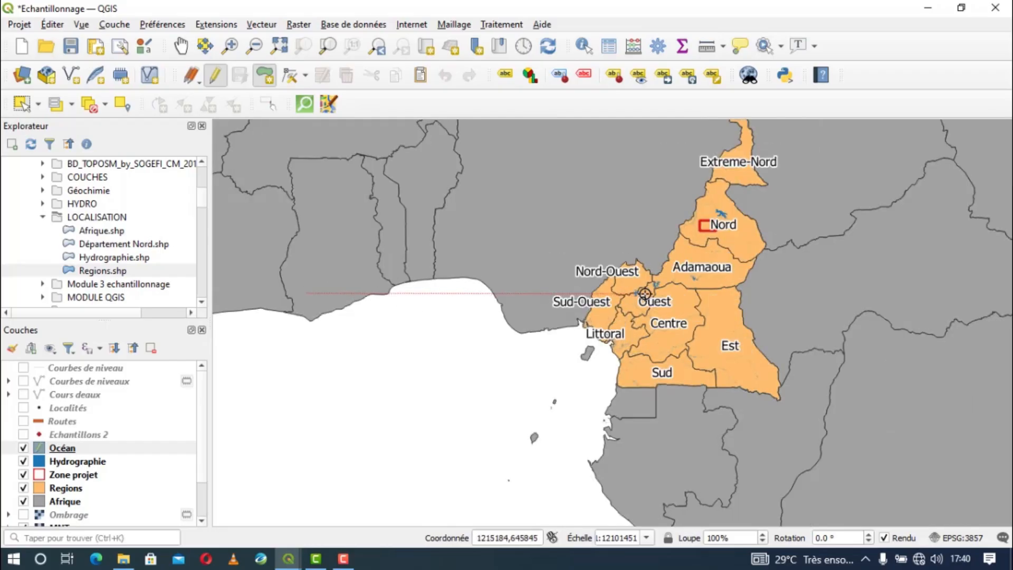
pyautogui.click(376, 265)
pyautogui.click(626, 279)
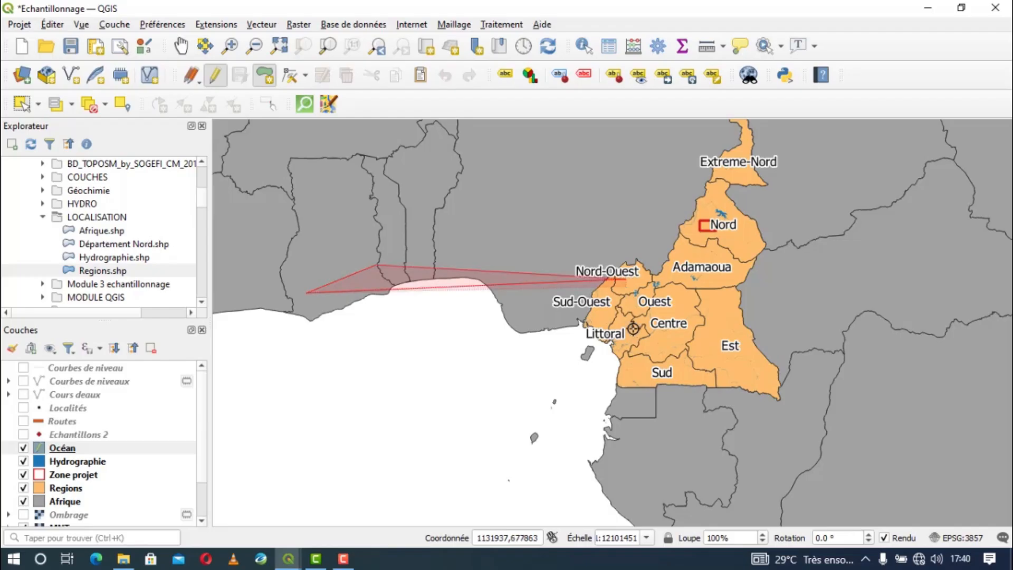
pyautogui.click(653, 451)
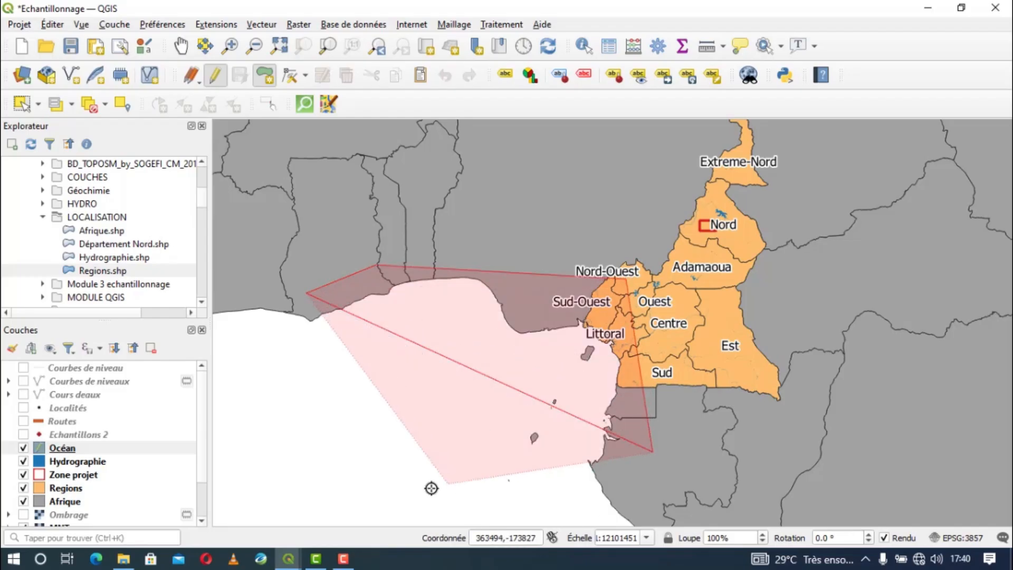
pyautogui.click(652, 505)
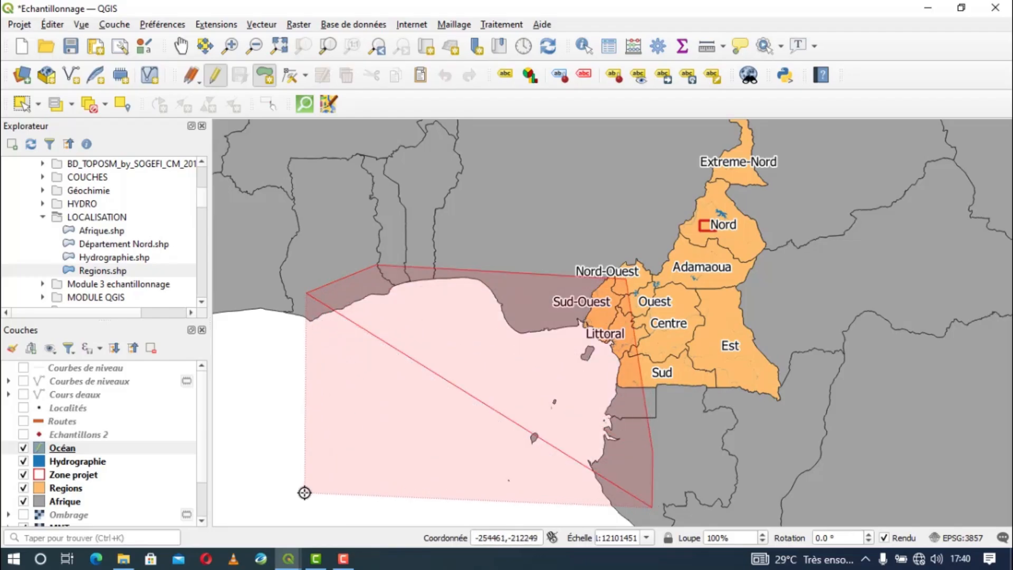
pyautogui.click(304, 492)
pyautogui.rightClick(304, 492)
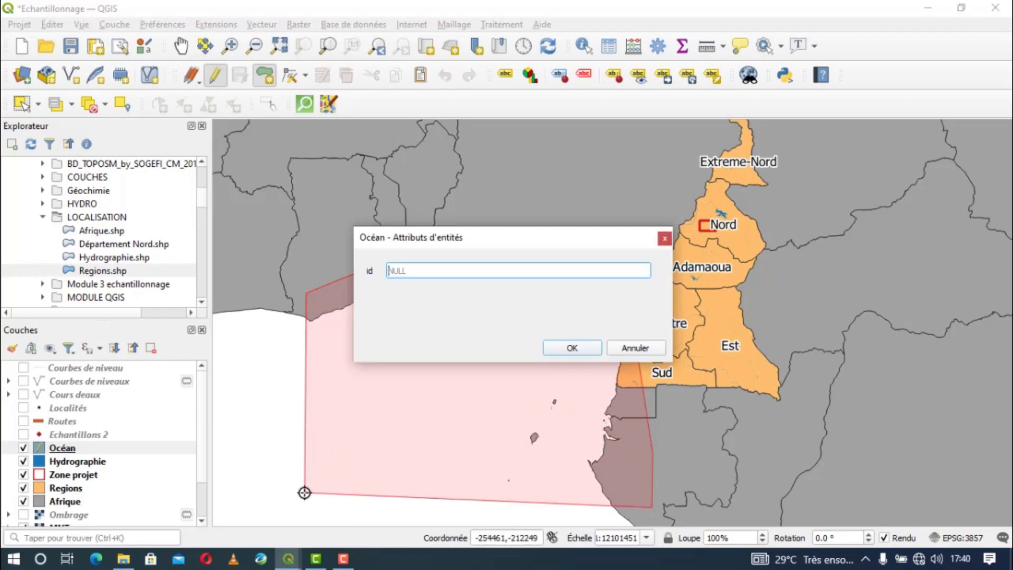
pyautogui.click(572, 347)
# Move the Océan layer directly below Afrique in the layer order and save its edits.
pyautogui.scroll(-1, 90, 455)
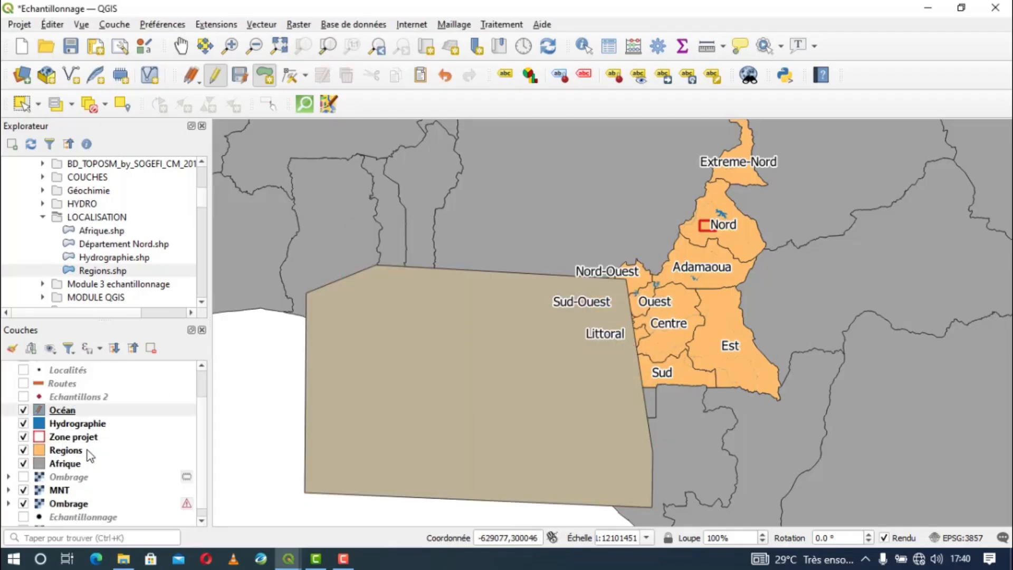
pyautogui.moveTo(75, 410); pyautogui.dragTo(78, 467)
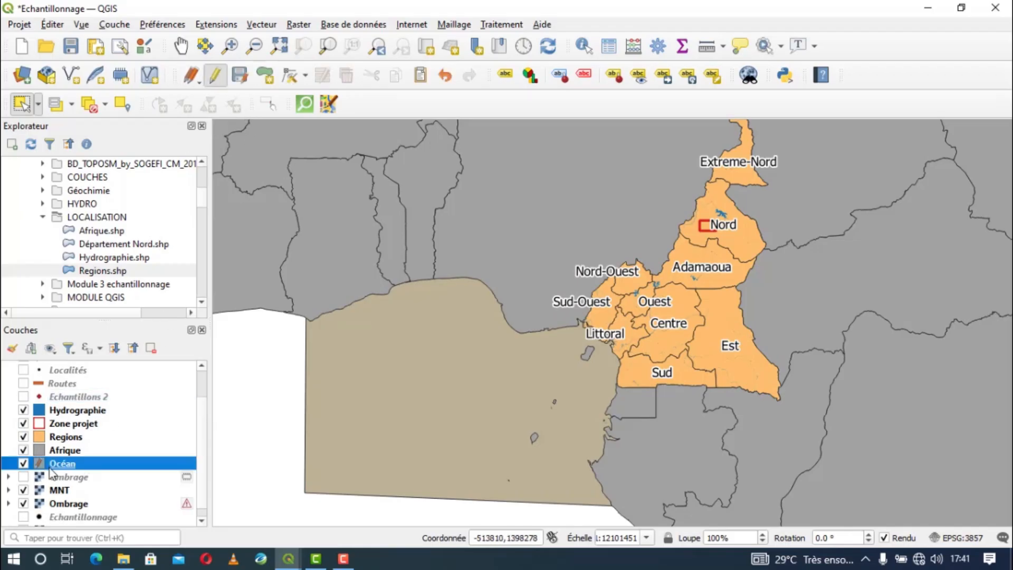
pyautogui.click(214, 75)
pyautogui.click(481, 289)
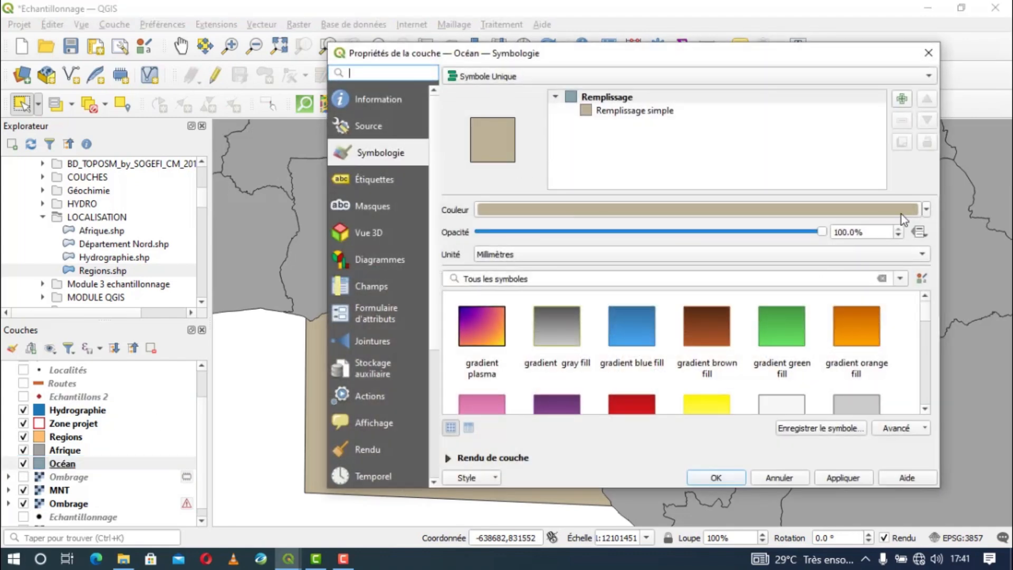
# Set the Océan layer's fill colour to the same blue as Hydrographie and inspect the coast around Littoral.
pyautogui.click(927, 210)
pyautogui.click(521, 413)
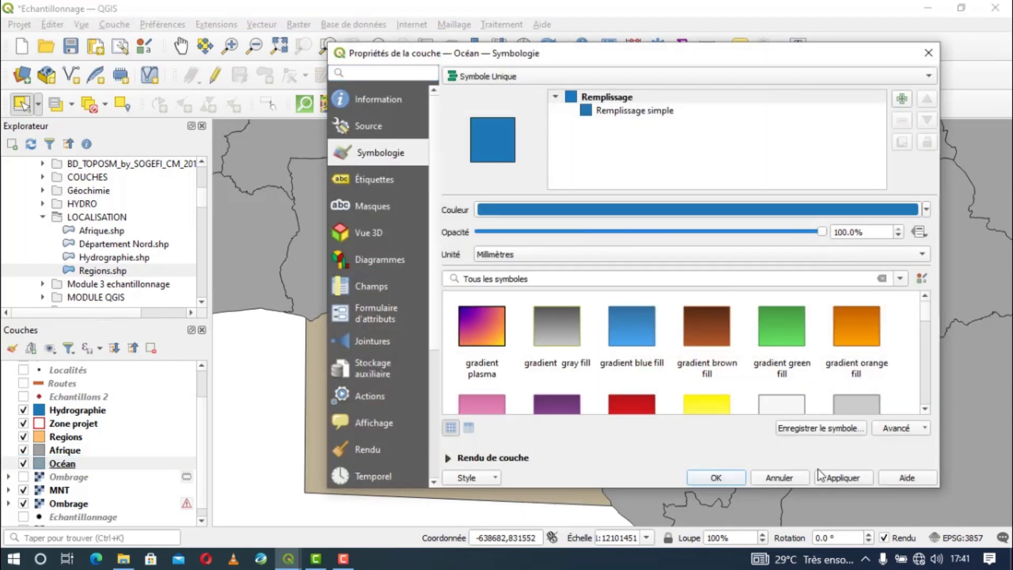
pyautogui.click(718, 477)
pyautogui.scroll(3, 520, 348)
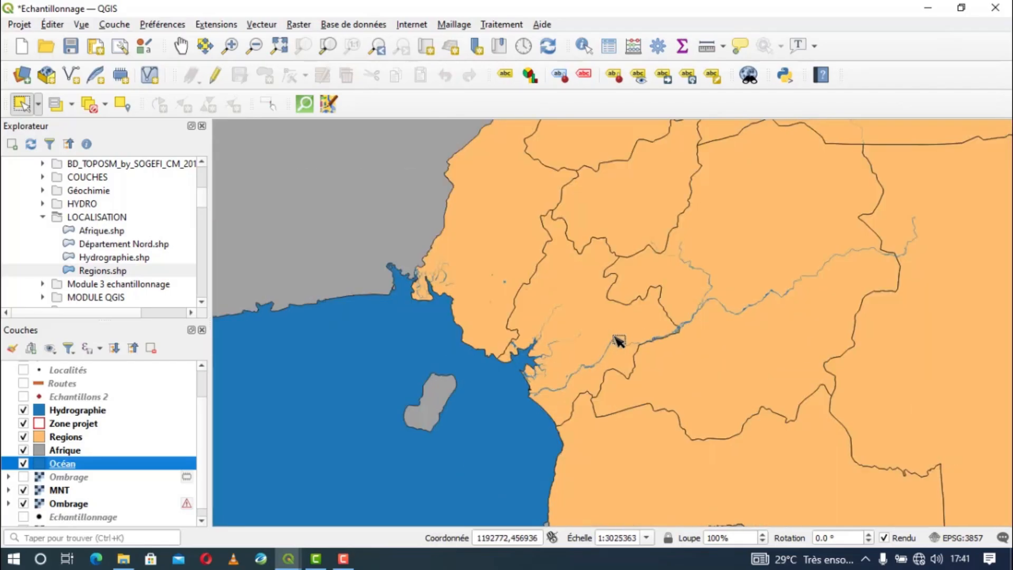
pyautogui.scroll(1, 521, 350)
pyautogui.scroll(-2, 521, 351)
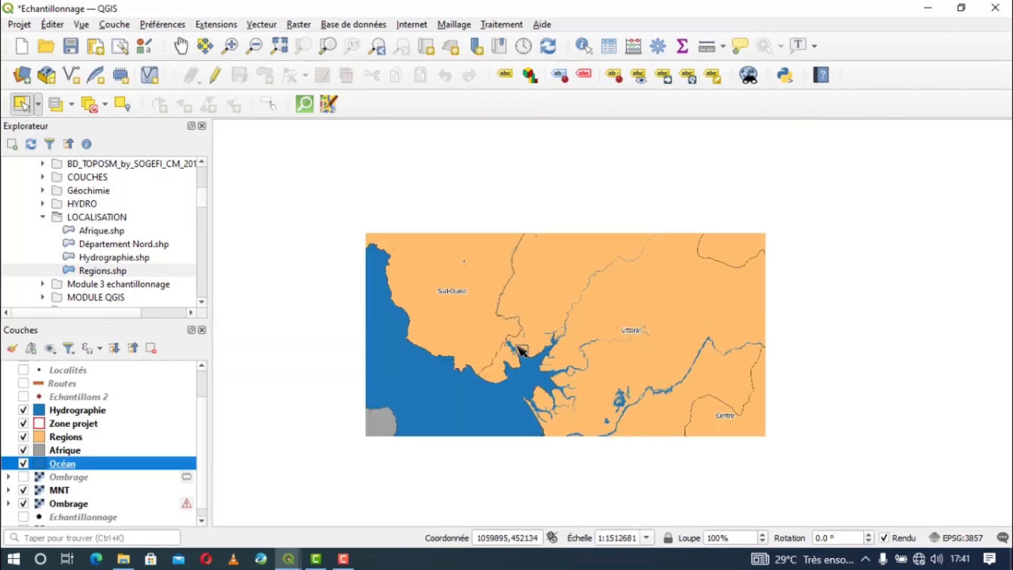
pyautogui.scroll(-1, 451, 399)
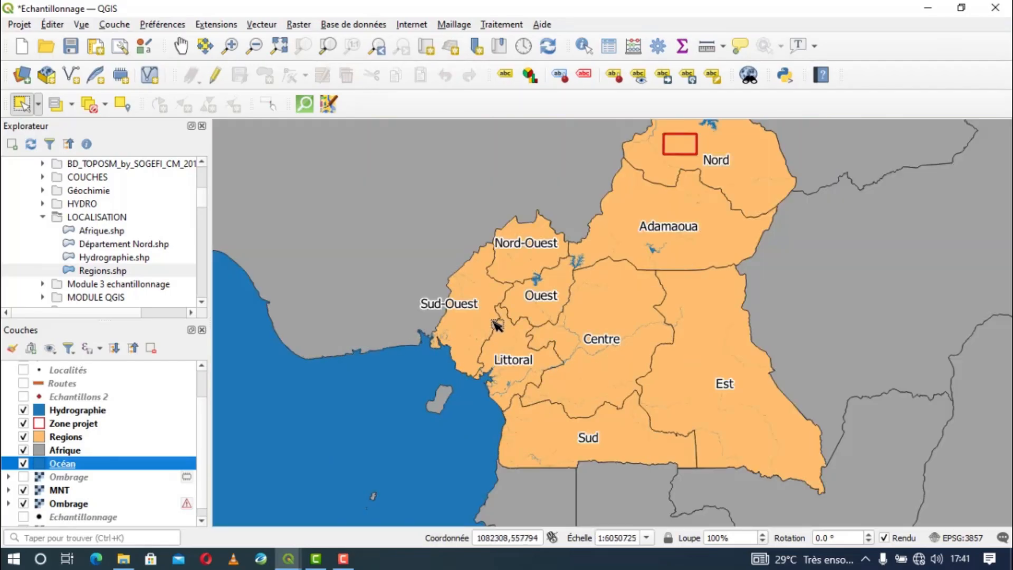
# Switch to the Cameroun print layout and add a map about 135 mm wide and 200 mm high on the page's left half.
pyautogui.moveTo(288, 558)
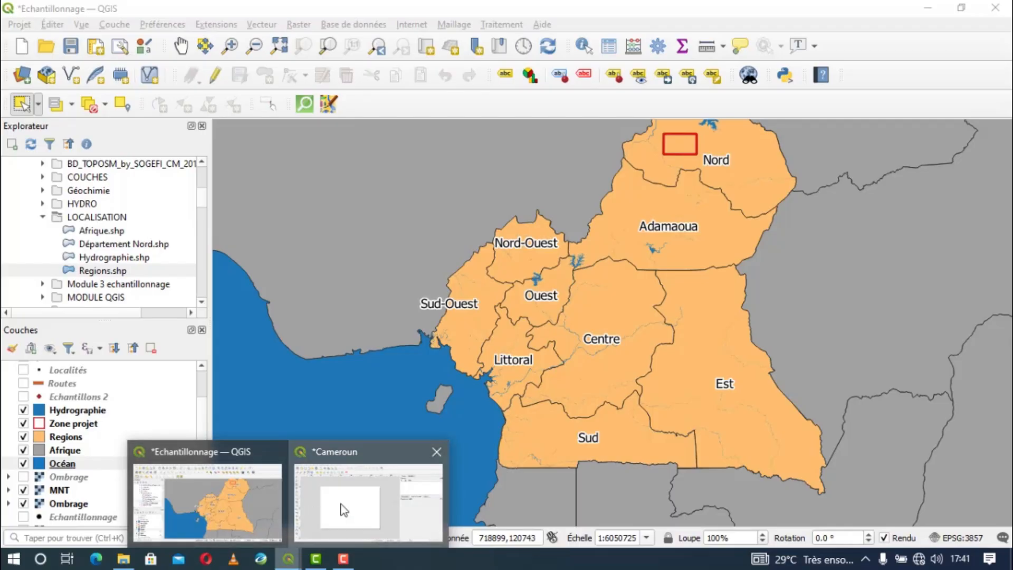
pyautogui.click(318, 512)
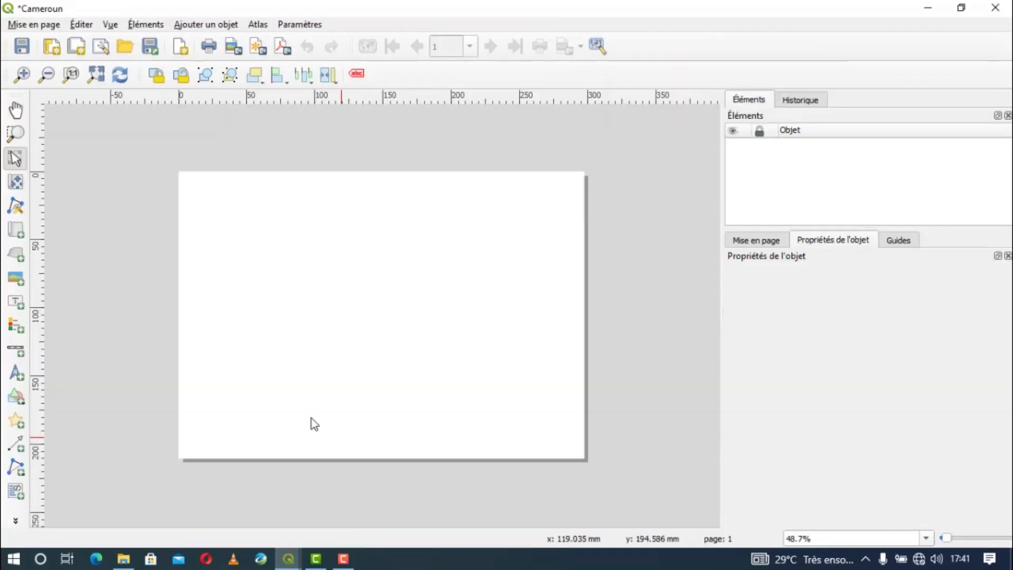
pyautogui.click(16, 230)
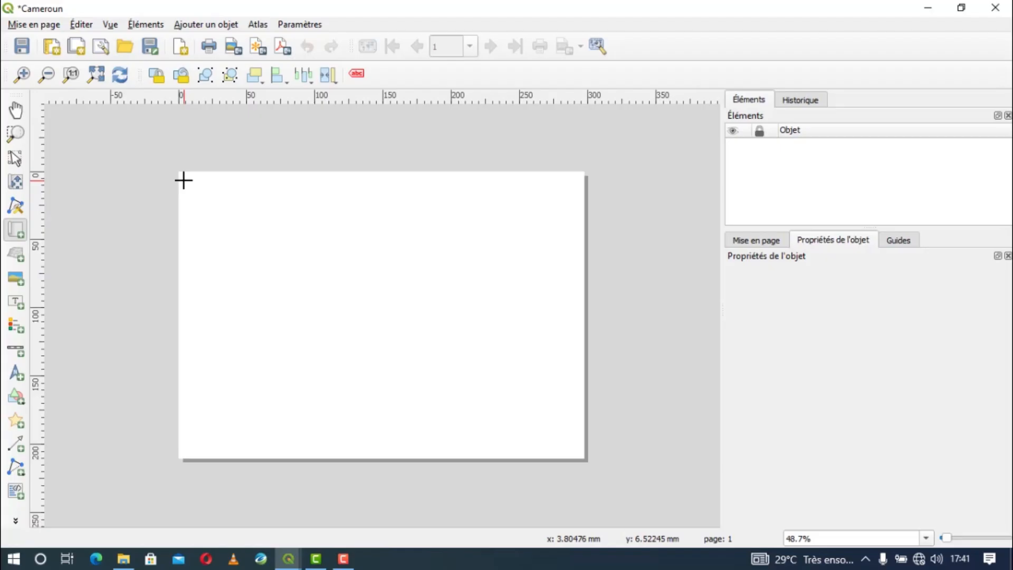
pyautogui.moveTo(183, 179); pyautogui.dragTo(367, 452)
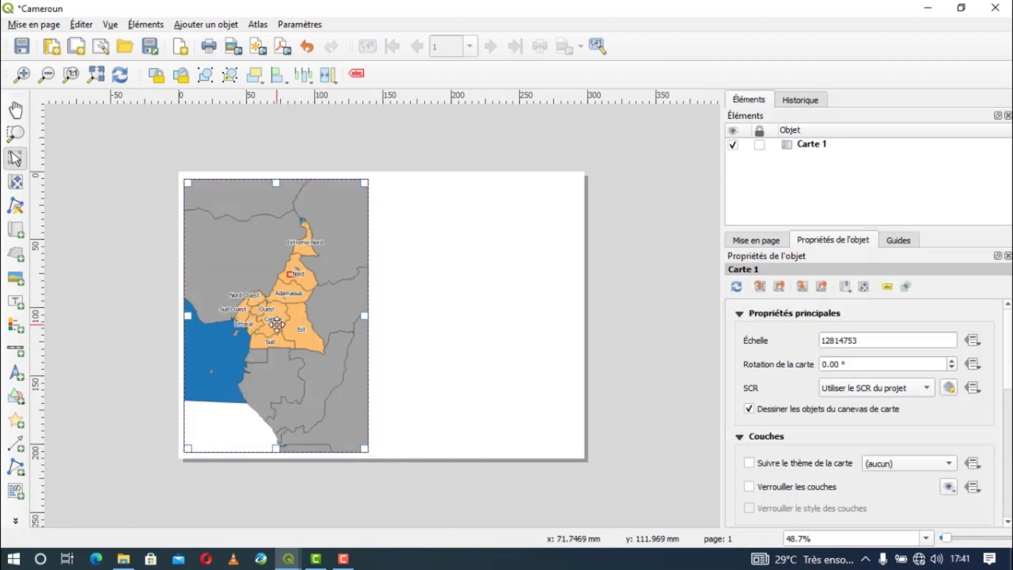
# Shift the map frame slightly to the right and lower its upper edge a little to adjust the page margins.
pyautogui.press('Right')
pyautogui.press('Right')
pyautogui.press('Right')
pyautogui.press('Right')
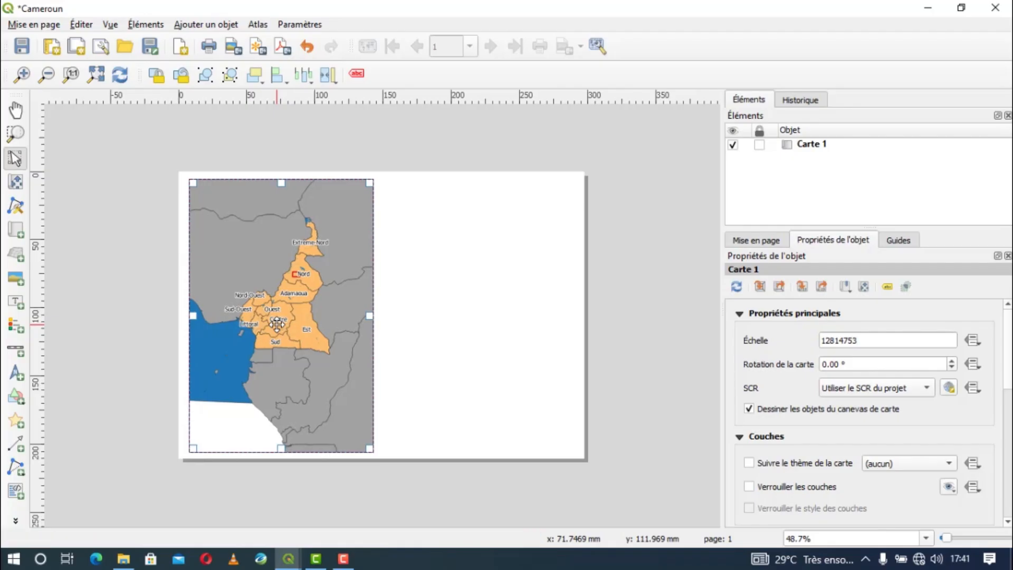
pyautogui.moveTo(278, 180); pyautogui.dragTo(279, 185)
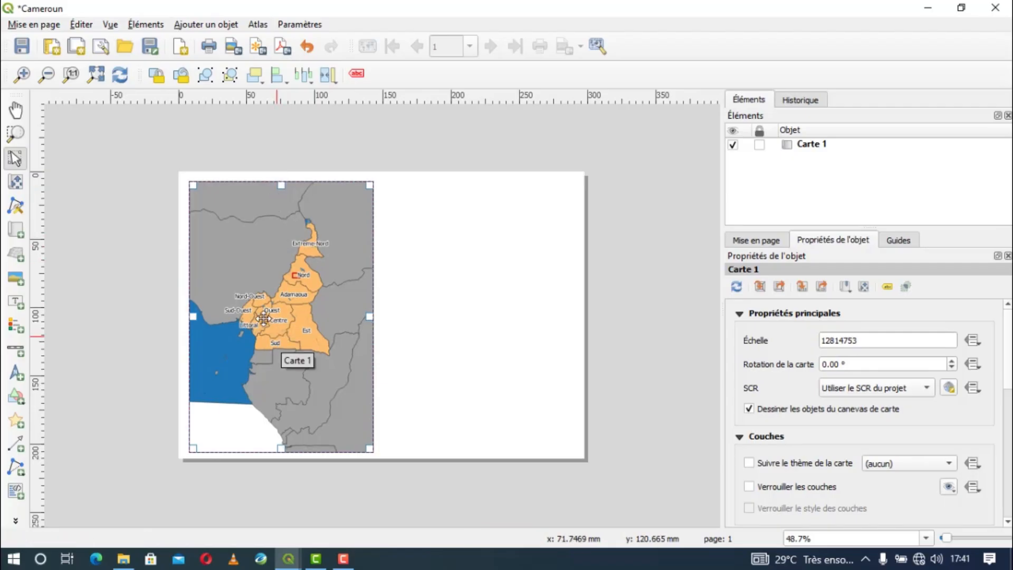
# Enlarge and reposition the map content so all of Cameroun fills the frame, at a scale of 6622291.
pyautogui.click(16, 181)
pyautogui.scroll(1, 287, 300)
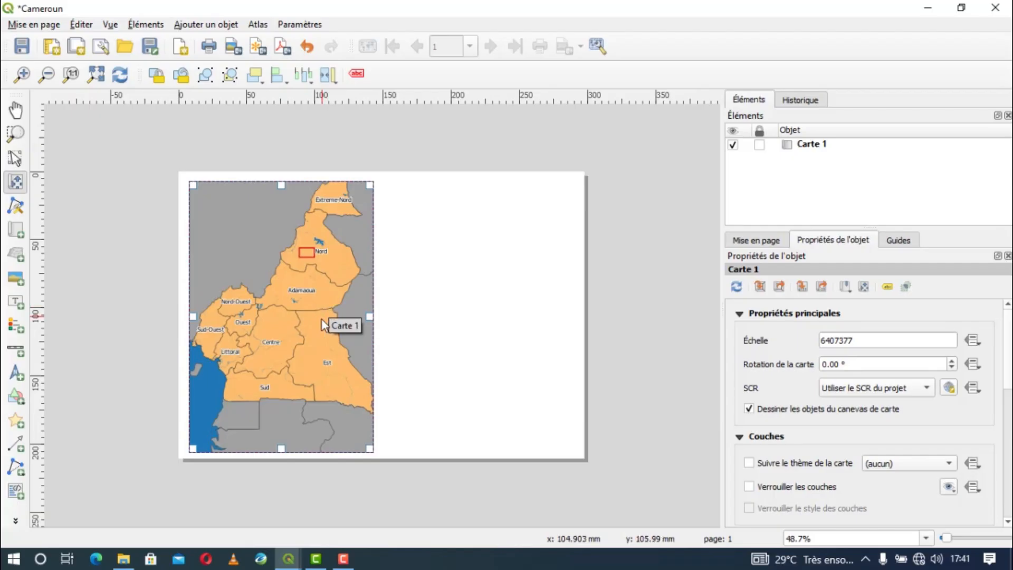
pyautogui.moveTo(311, 341); pyautogui.dragTo(308, 381)
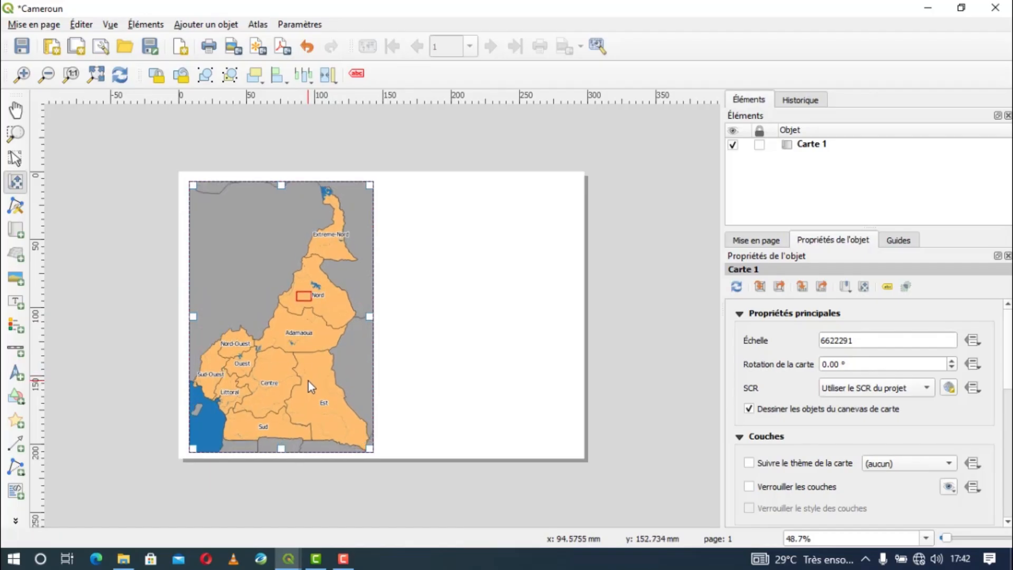
pyautogui.moveTo(308, 381); pyautogui.dragTo(307, 380)
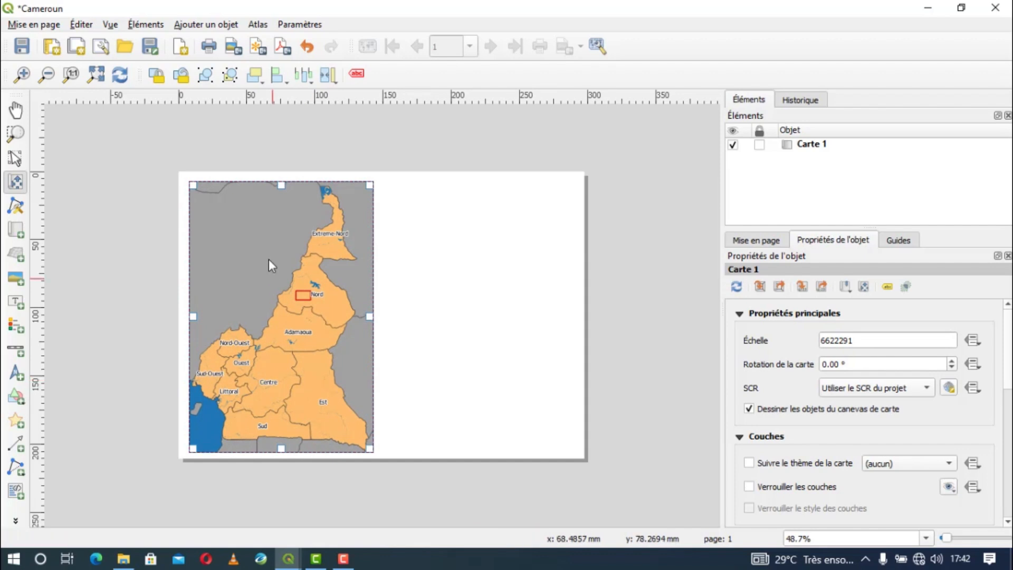
pyautogui.click(16, 158)
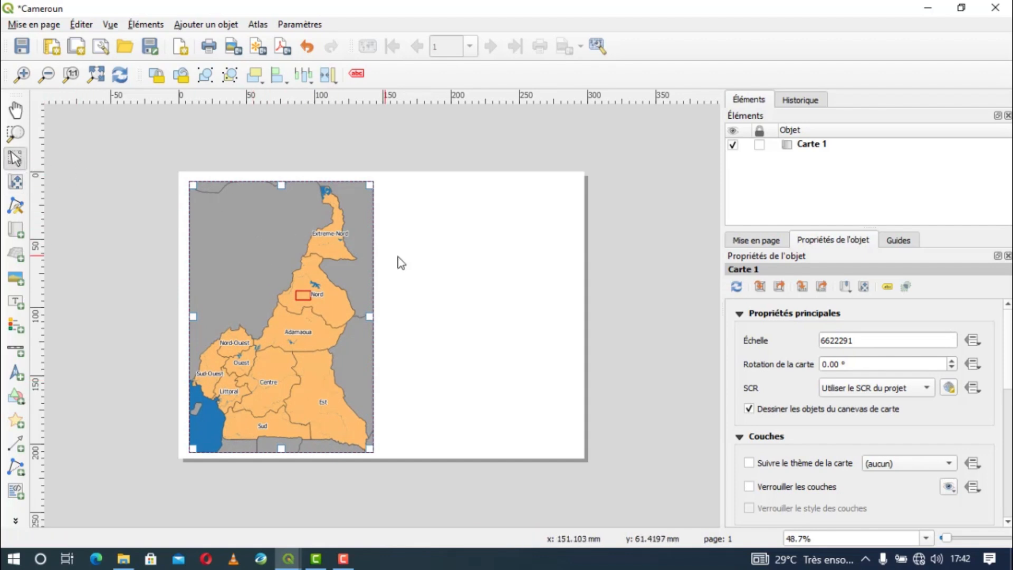
# Lock the layers and the layer styles of the main Cameroun map in the layout.
pyautogui.click(441, 257)
pyautogui.click(325, 249)
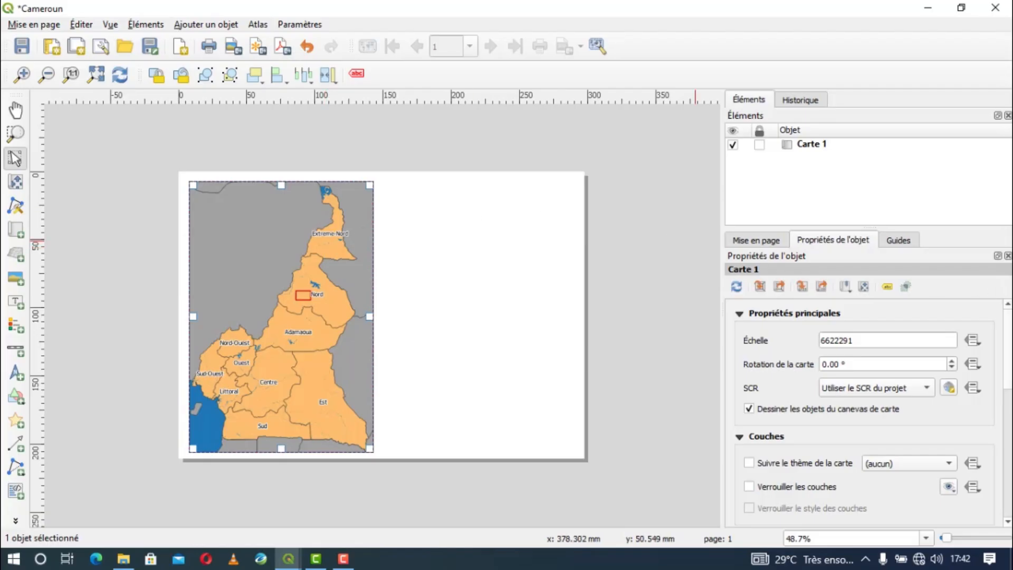
pyautogui.scroll(-3, 886, 375)
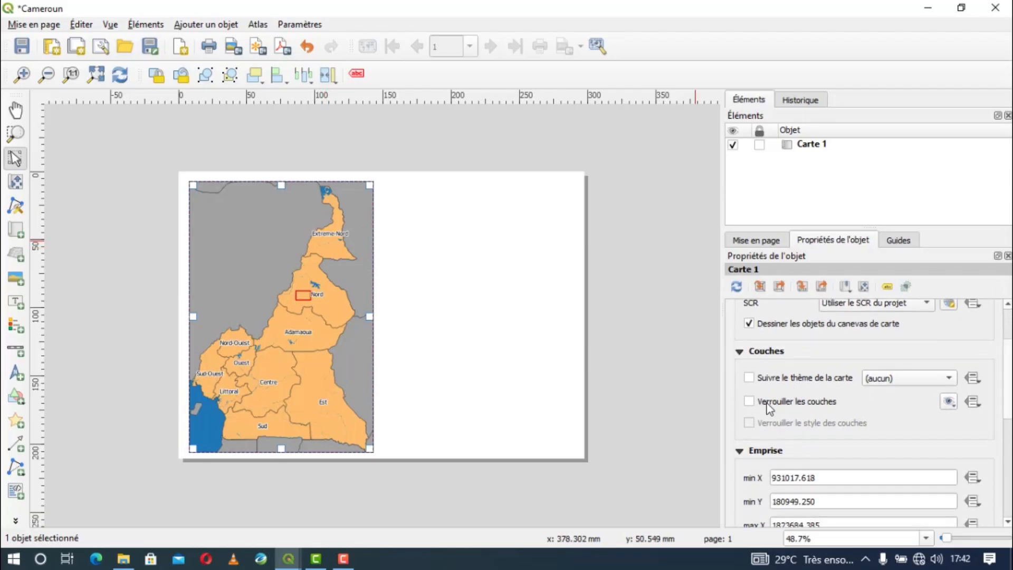
pyautogui.click(750, 401)
pyautogui.click(749, 423)
pyautogui.click(420, 344)
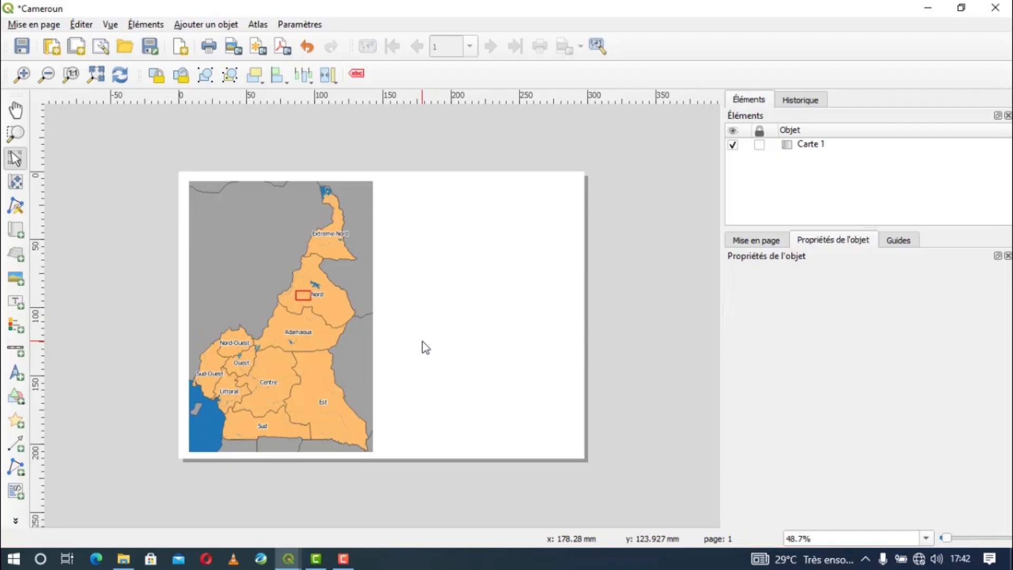
pyautogui.click(372, 341)
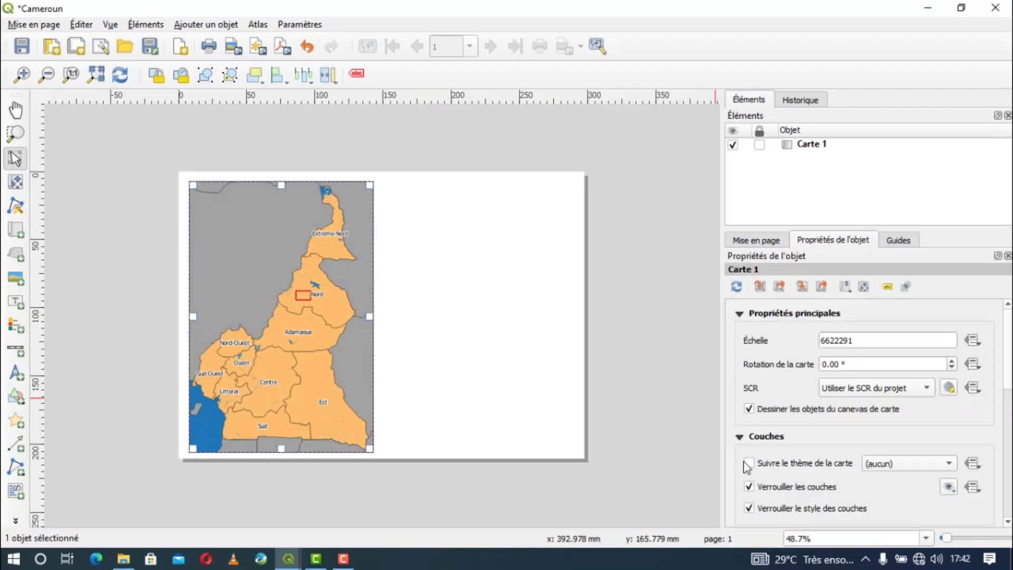
pyautogui.click(442, 333)
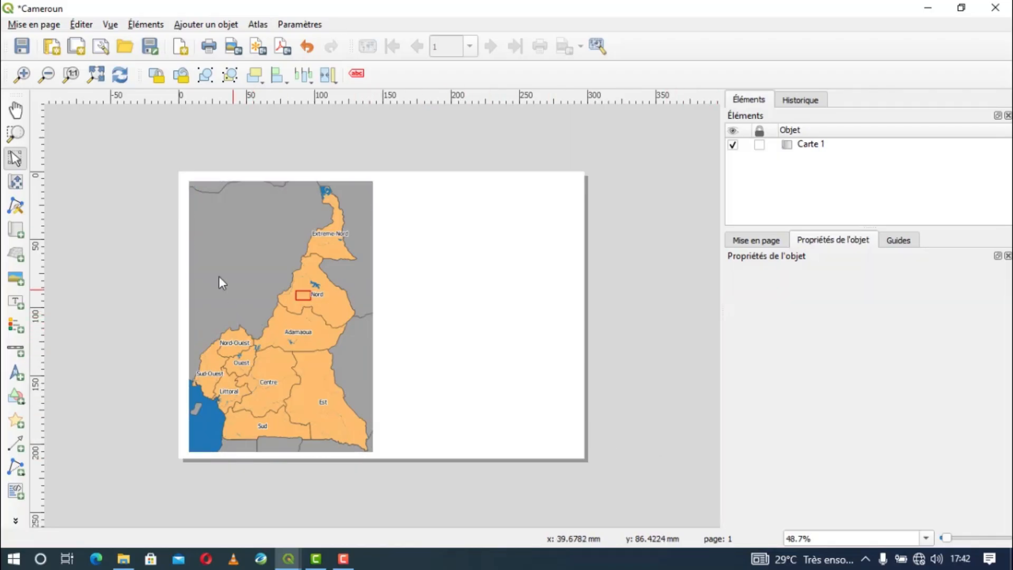
# Add a second map about 41 mm square inside the upper-left corner of the main Cameroun map.
pyautogui.click(16, 229)
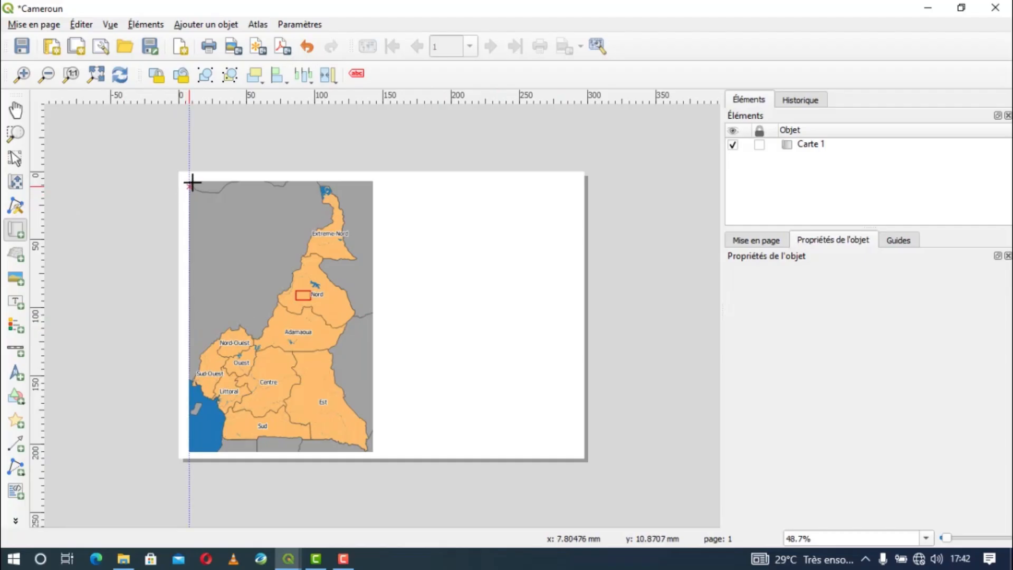
pyautogui.scroll(1, 192, 183)
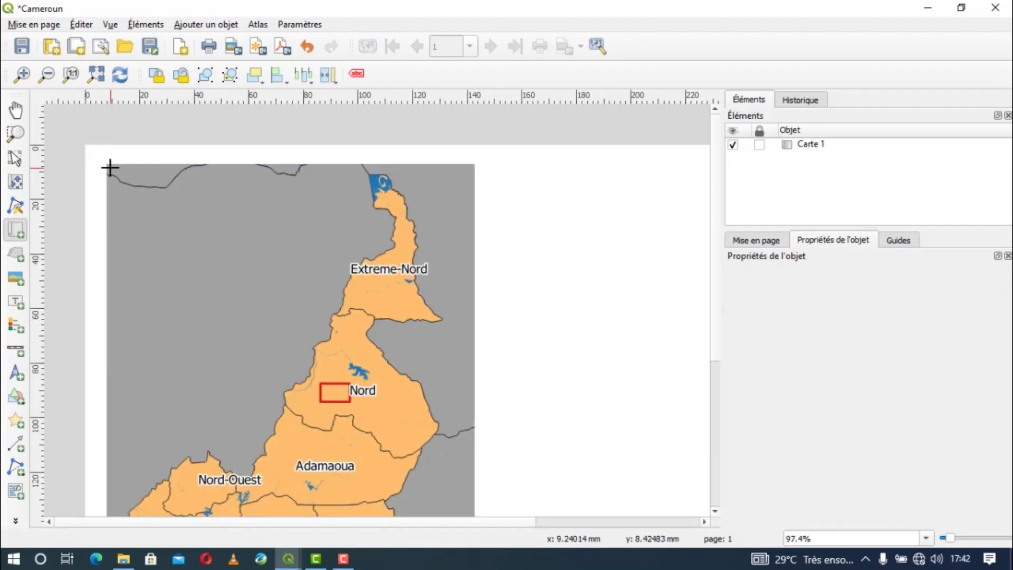
pyautogui.moveTo(110, 168); pyautogui.dragTo(224, 281)
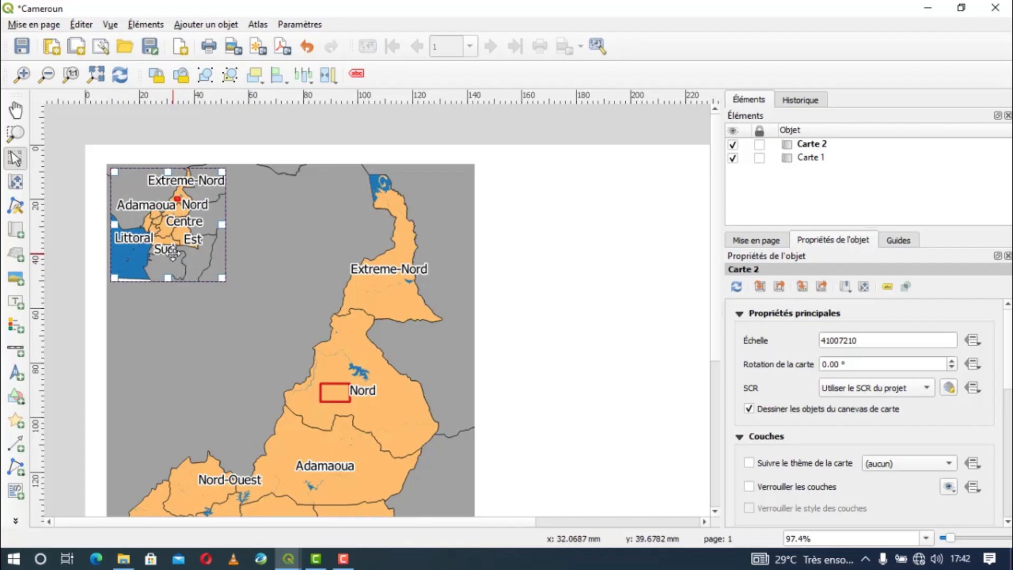
# Switch to the Echantillonnage project window and hide the Océan and Regions layers.
pyautogui.moveTo(284, 563)
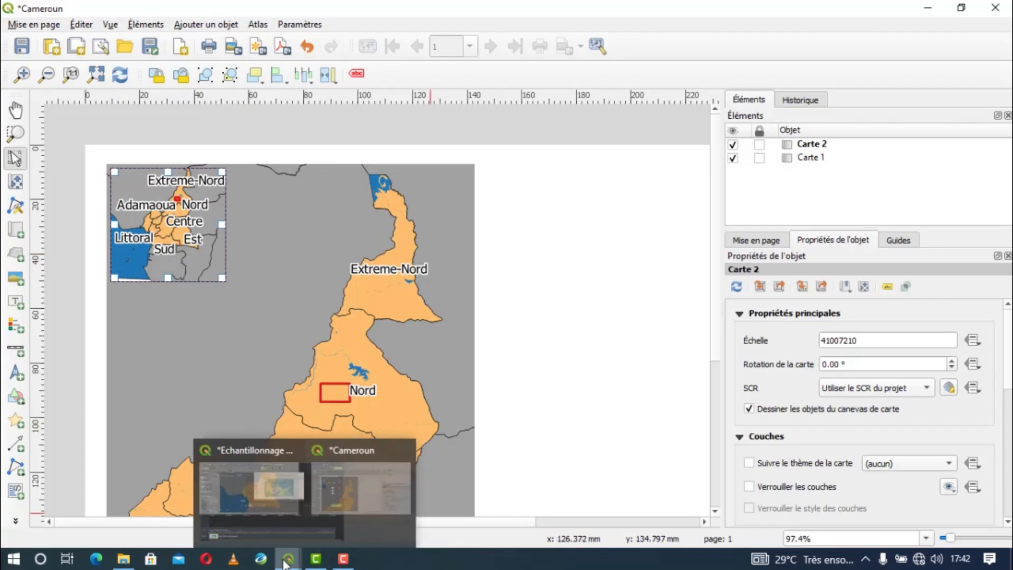
pyautogui.click(249, 499)
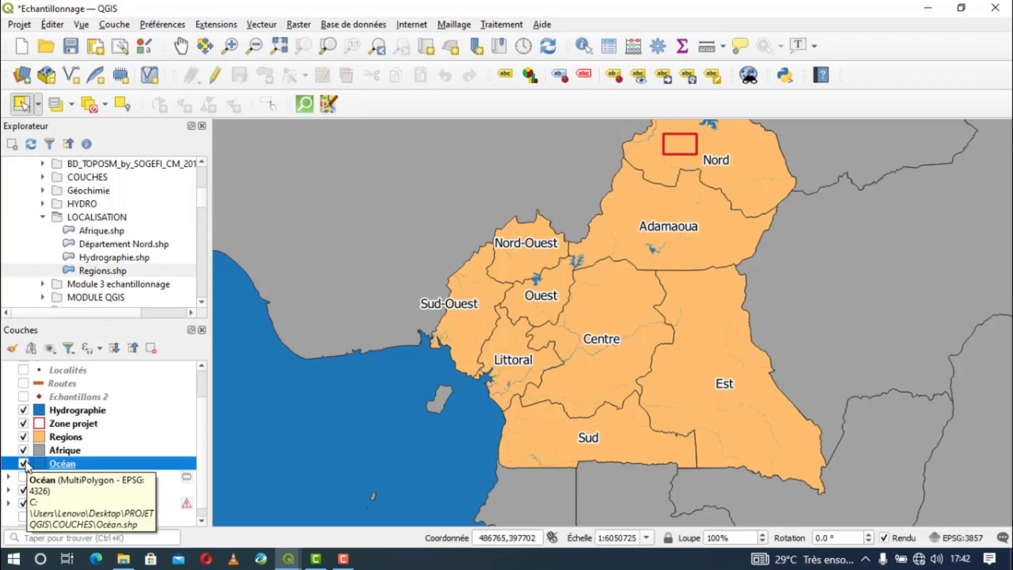
pyautogui.click(23, 464)
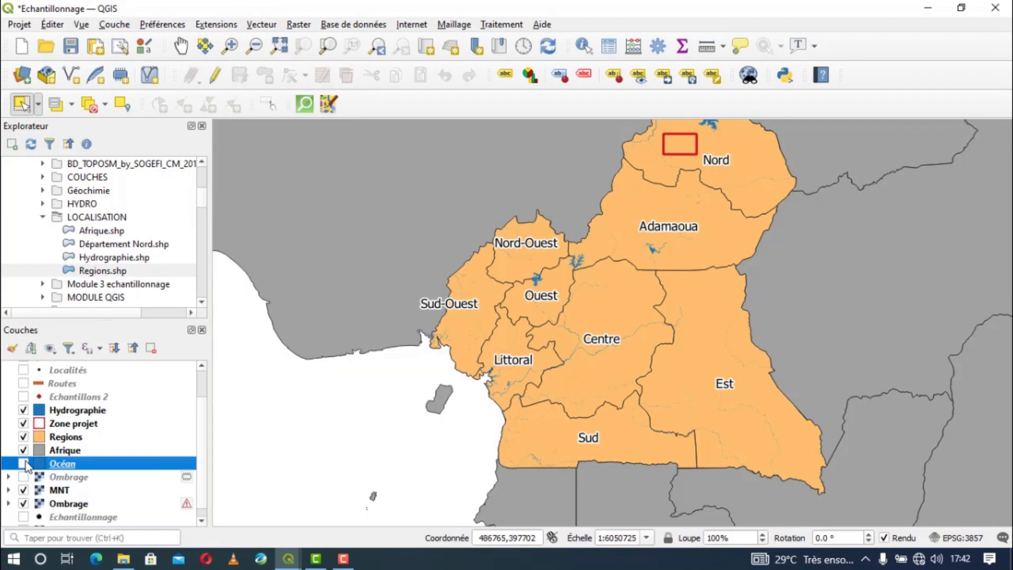
pyautogui.click(23, 436)
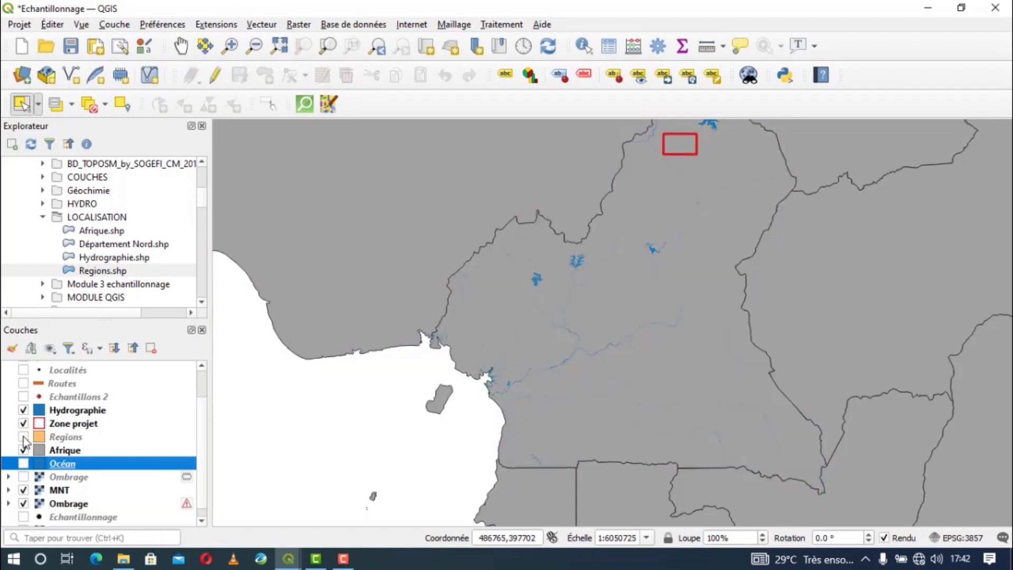
# Select Cameroon's polygon in the Afrique layer and export only that feature as the shapefile Cameroun.shp in the COUCHES folder.
pyautogui.click(29, 449)
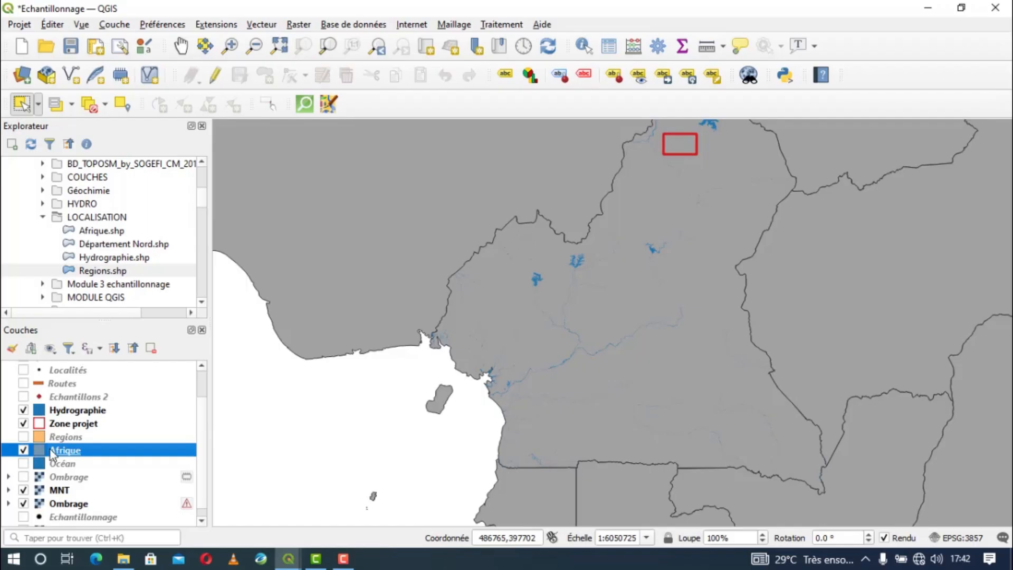
pyautogui.click(544, 356)
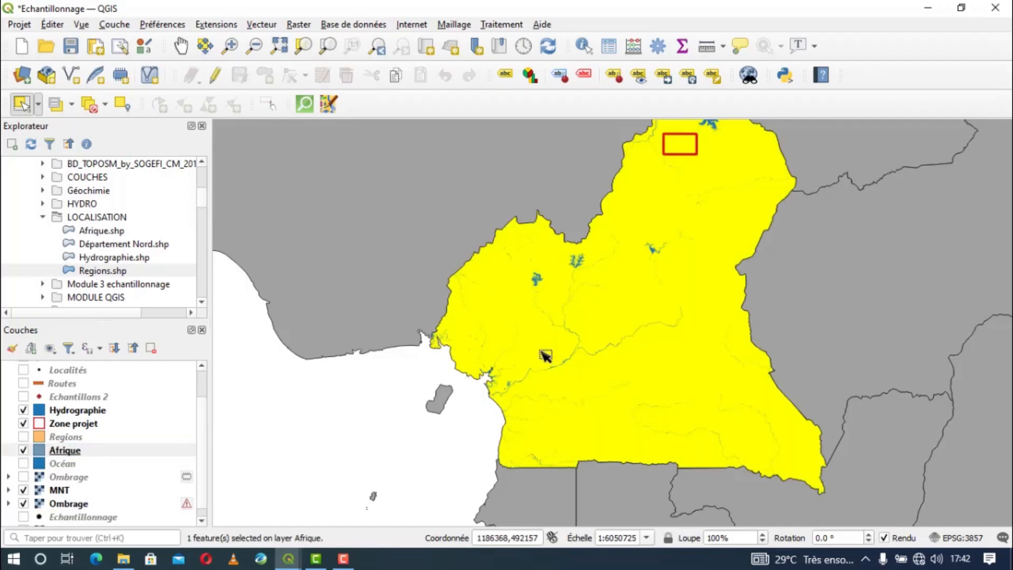
pyautogui.rightClick(64, 450)
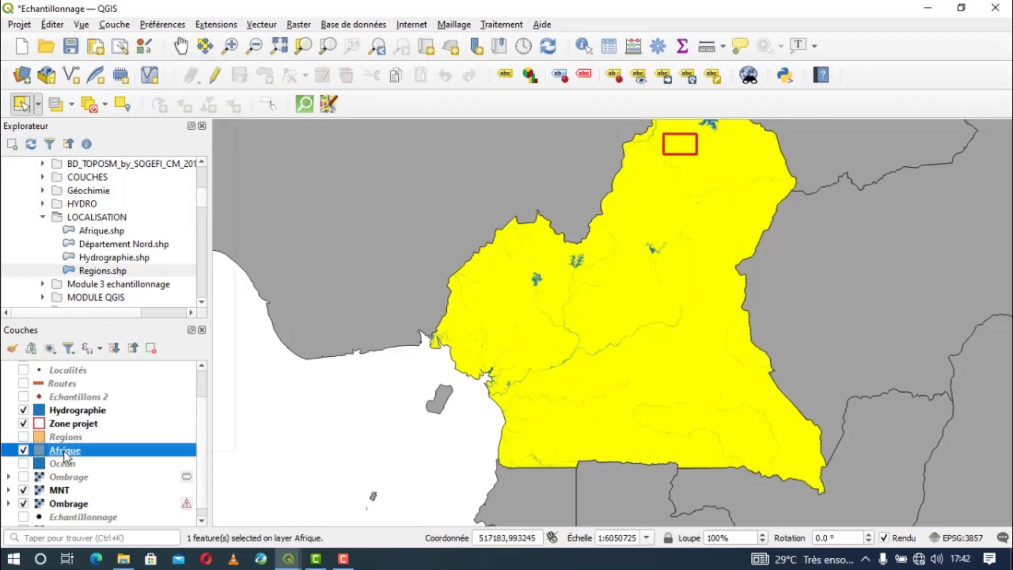
pyautogui.moveTo(196, 408)
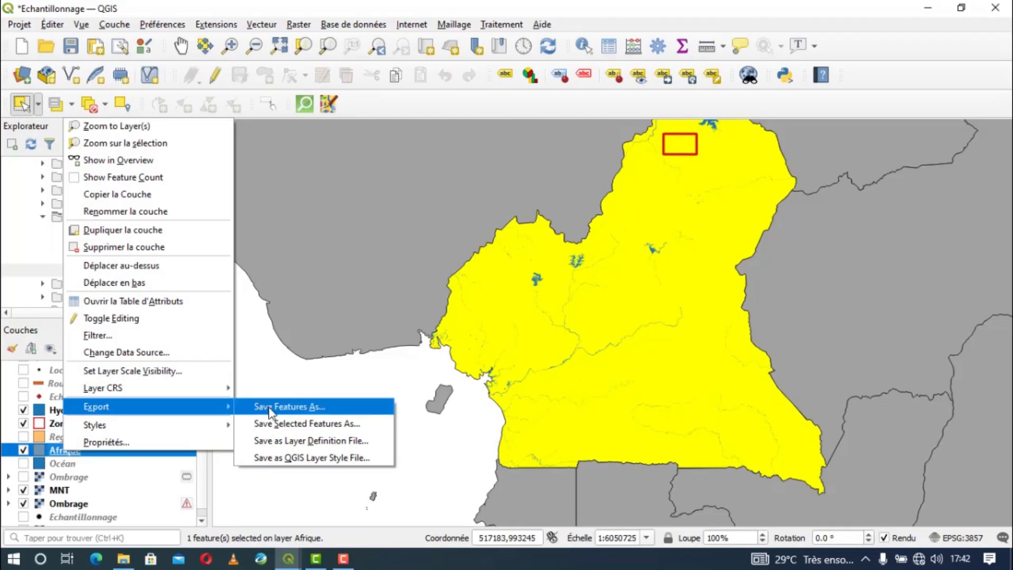
pyautogui.click(273, 425)
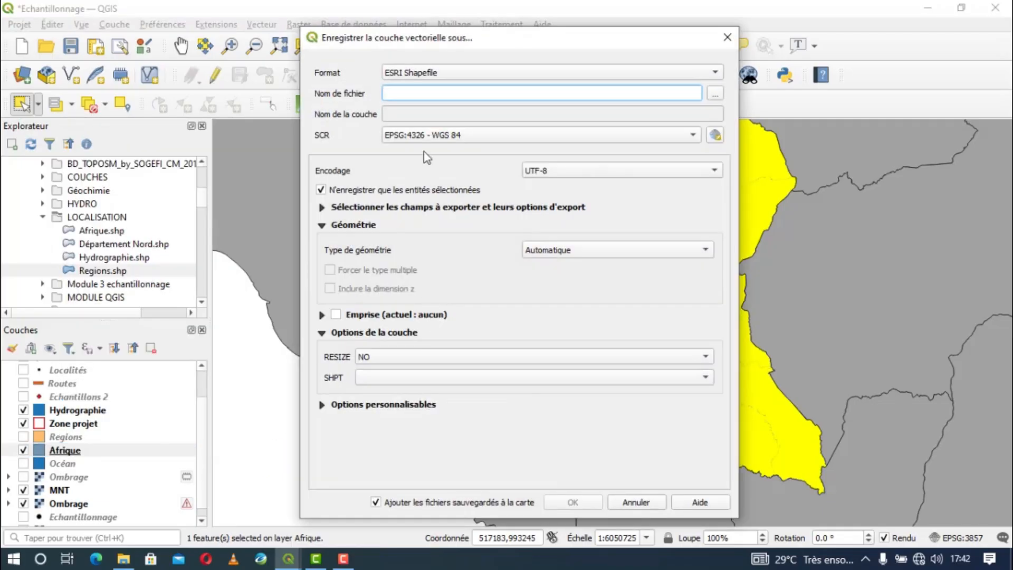
pyautogui.click(715, 93)
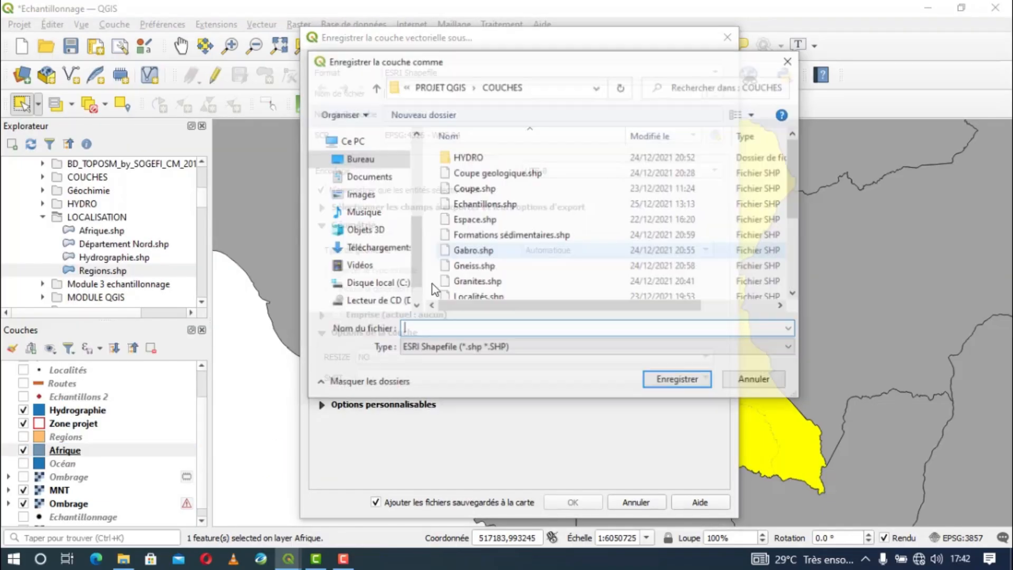
pyautogui.write('Cameroun')
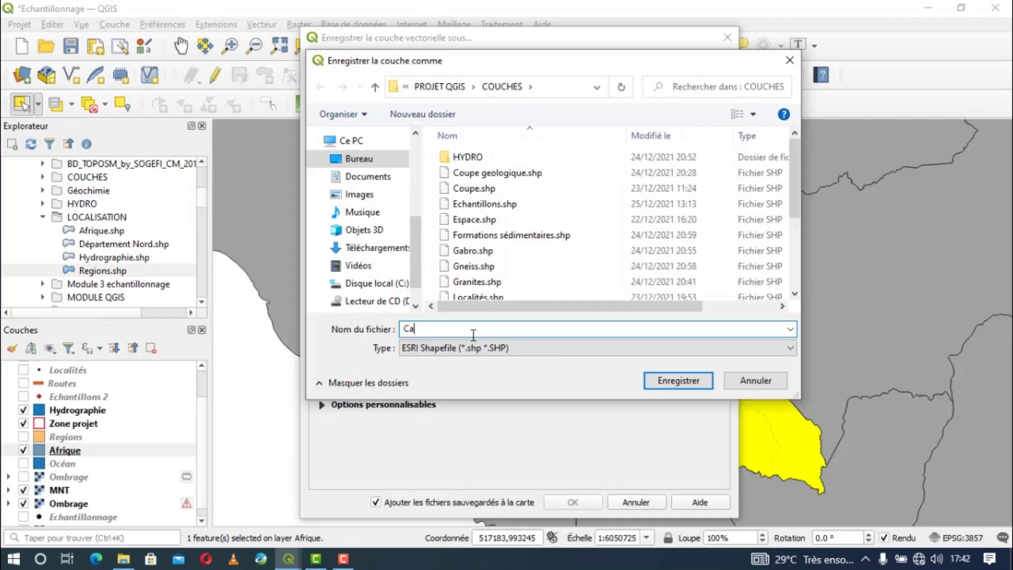
pyautogui.click(669, 382)
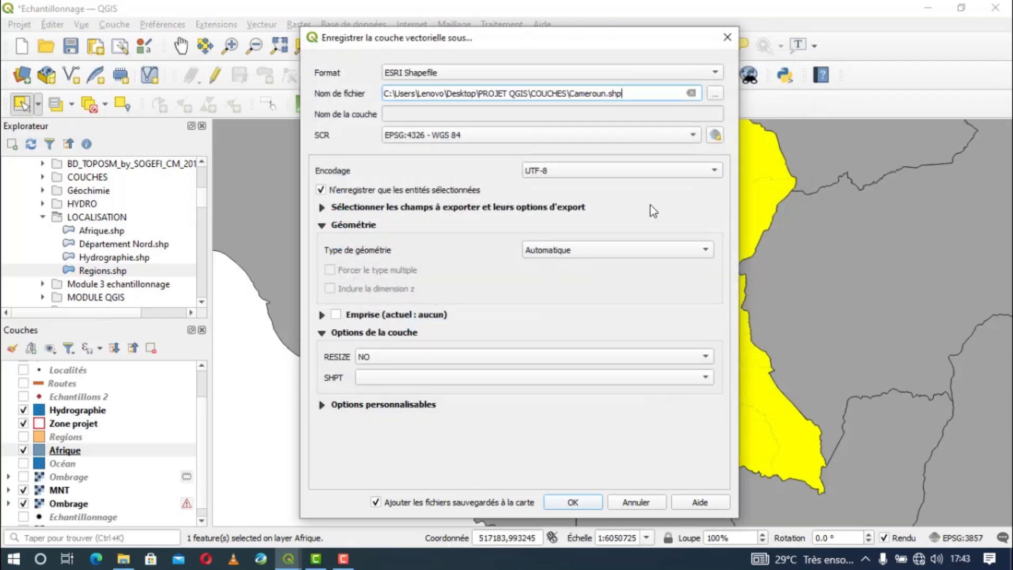
pyautogui.click(562, 500)
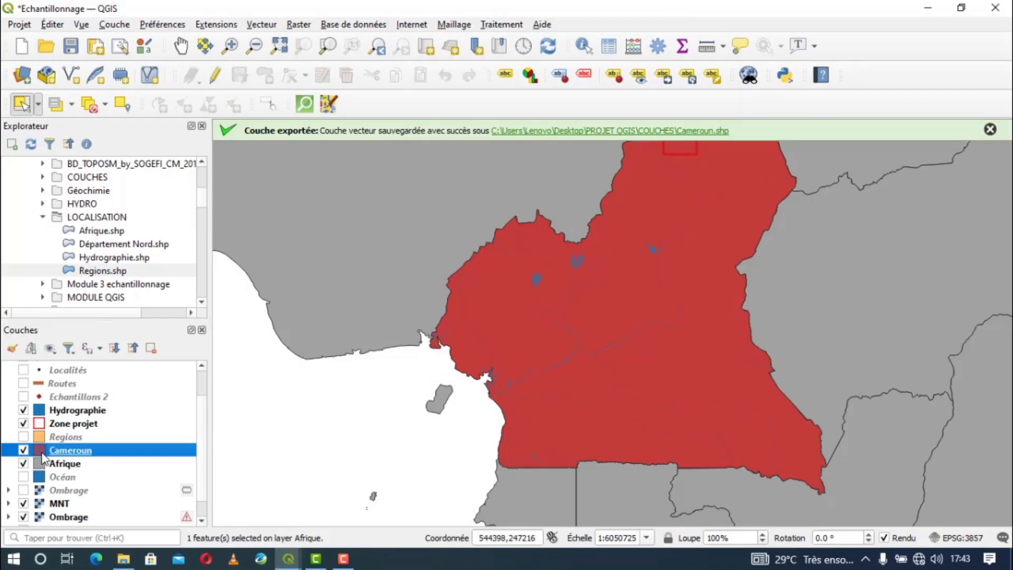
# Hide the Hydrographie and Zone projet layers and switch back to the Cameroun print layout.
pyautogui.click(23, 411)
pyautogui.click(24, 424)
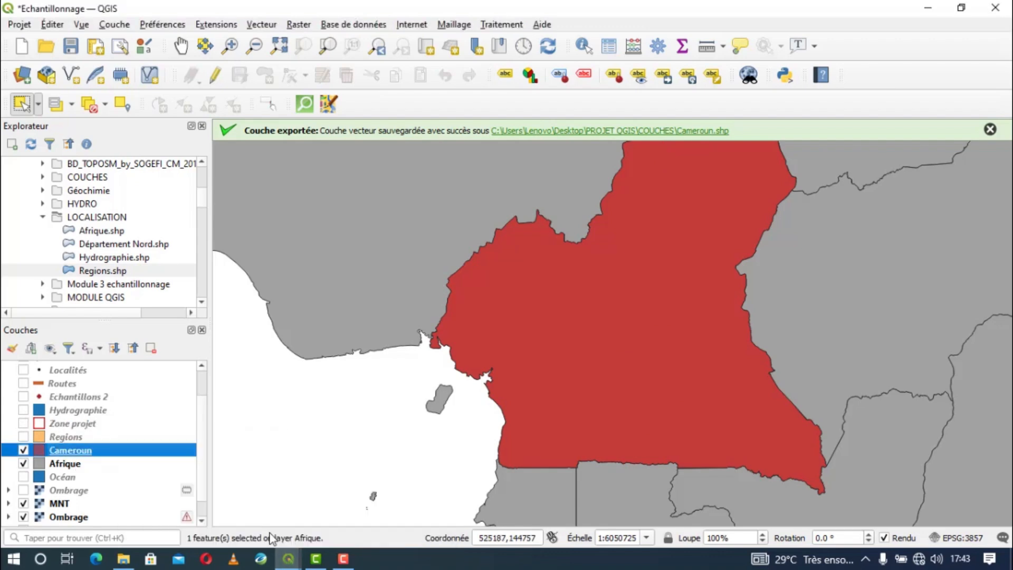
pyautogui.moveTo(288, 558)
pyautogui.click(348, 501)
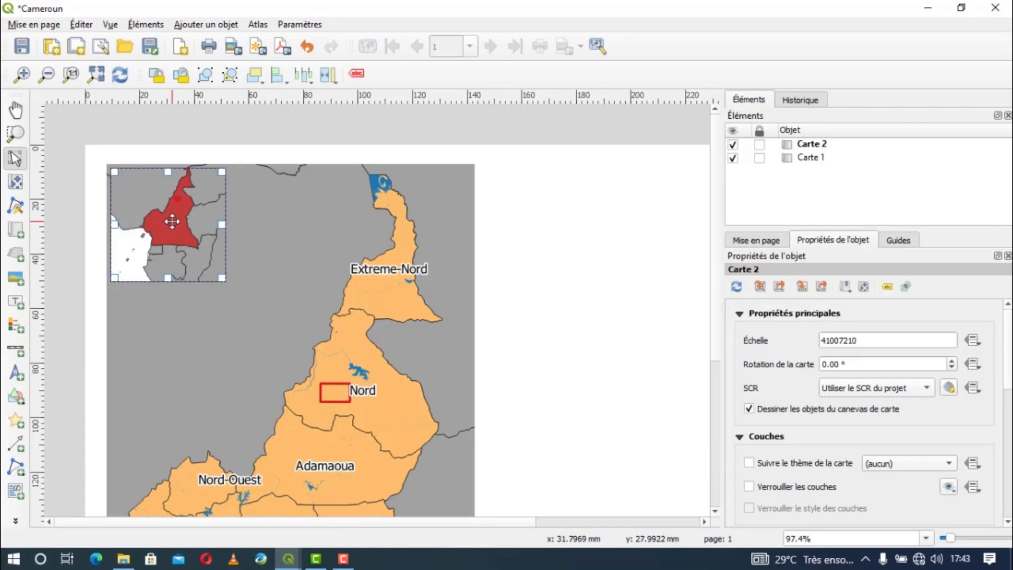
# Rescale and centre the inset map's content so the whole of Africa fits its frame, at a scale of 215152338.
pyautogui.scroll(-1, 172, 222)
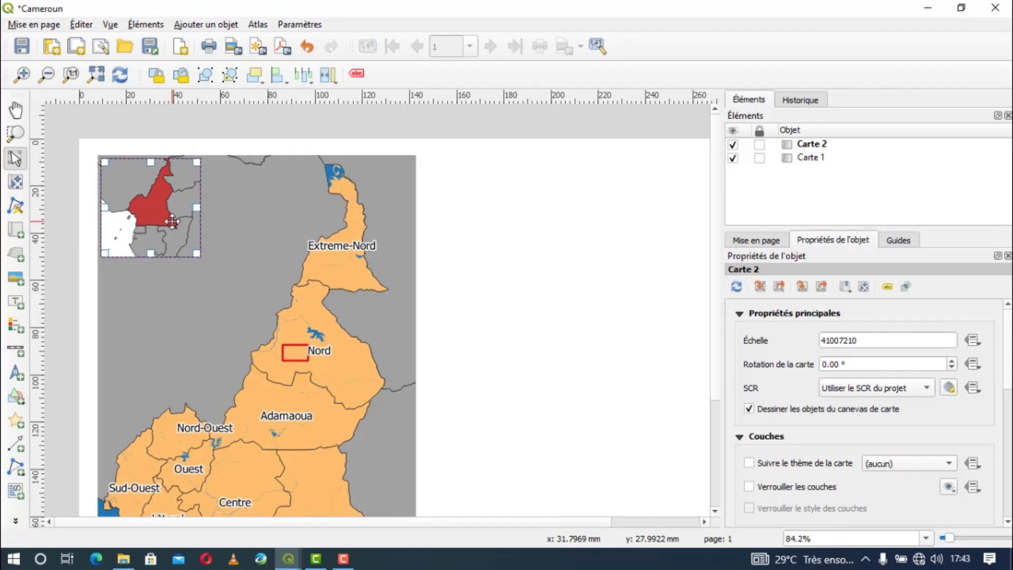
pyautogui.press('c')
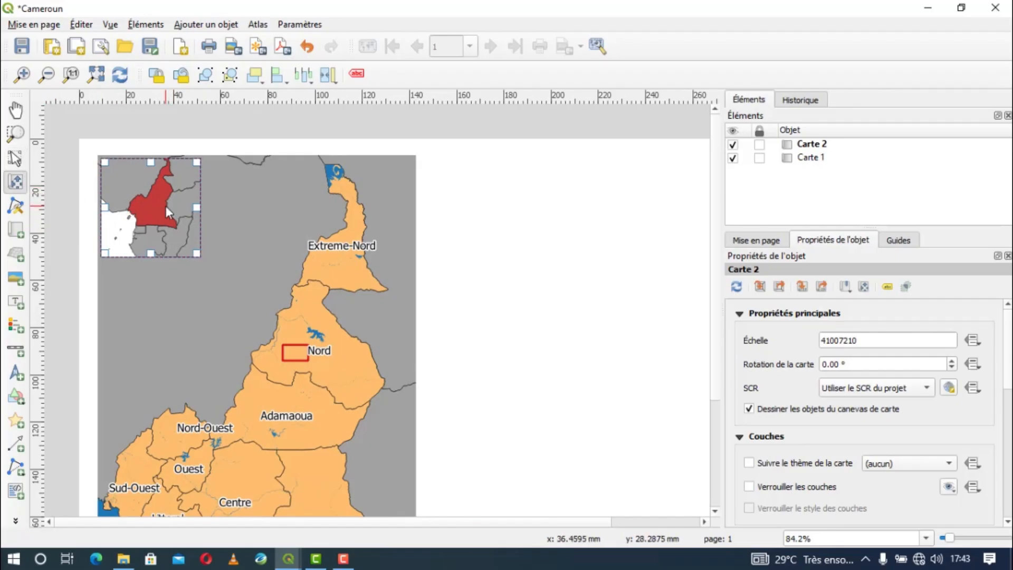
pyautogui.scroll(-2, 165, 206)
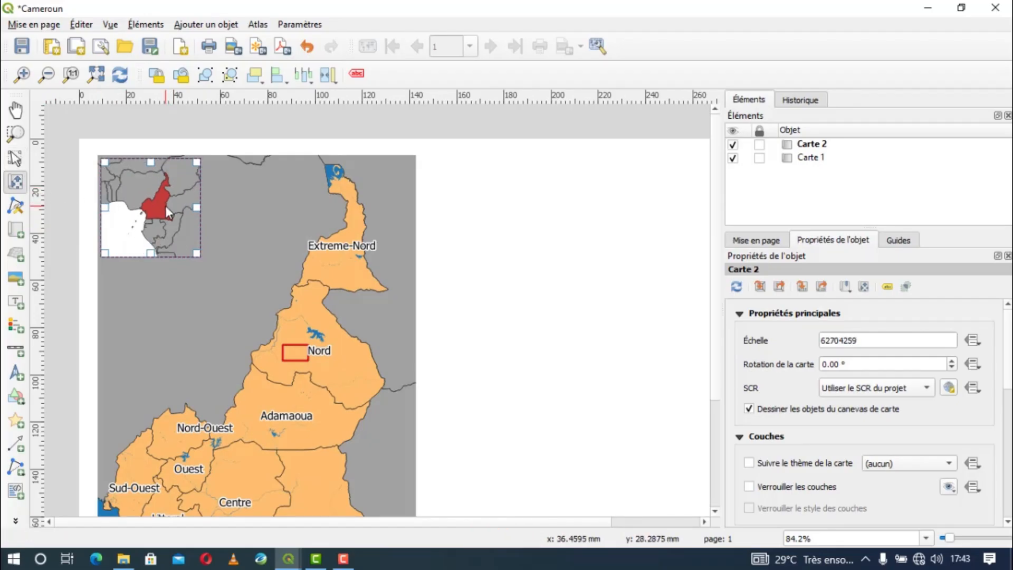
pyautogui.scroll(-3, 166, 206)
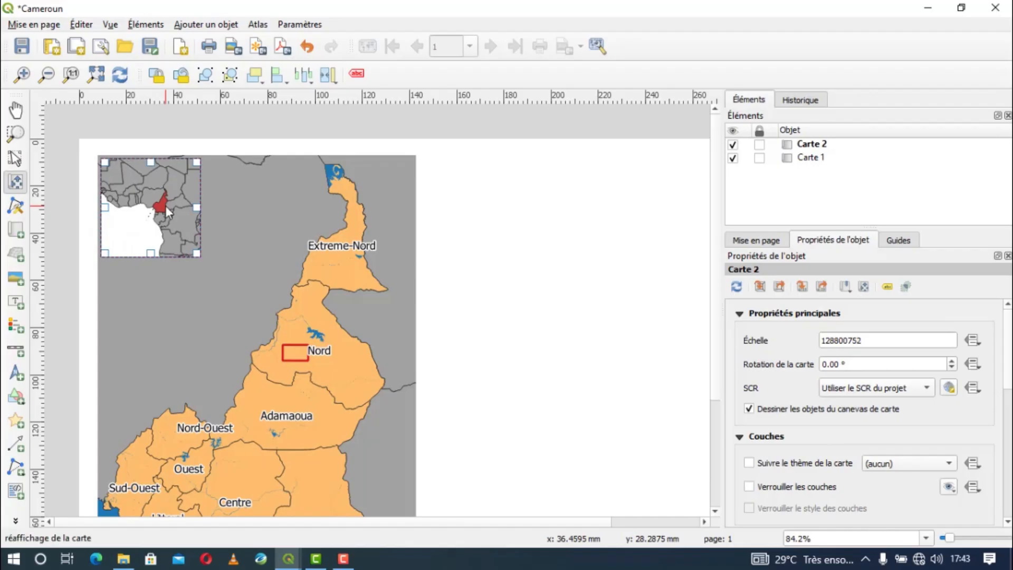
pyautogui.scroll(-1, 166, 205)
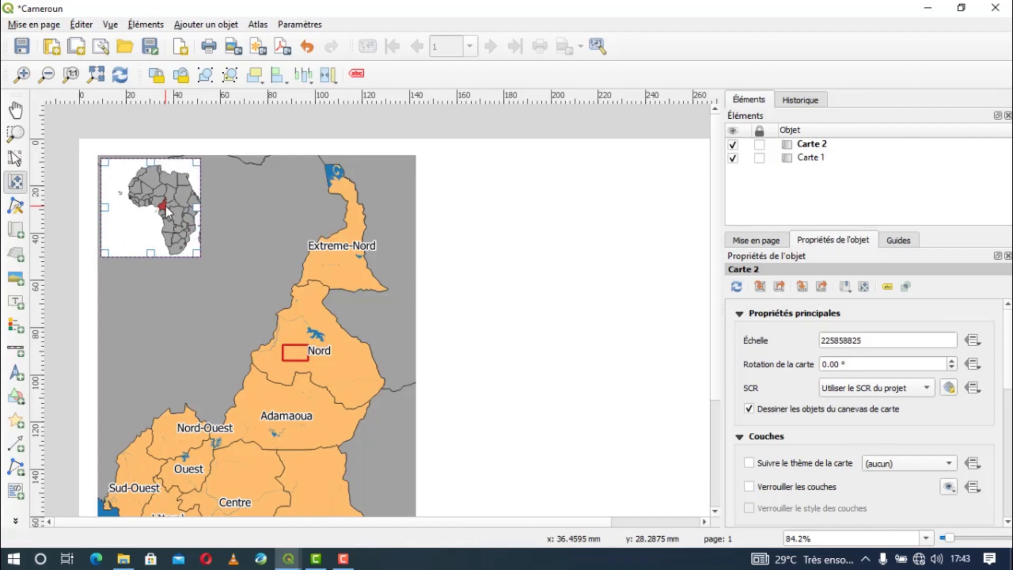
pyautogui.moveTo(165, 205); pyautogui.dragTo(147, 203)
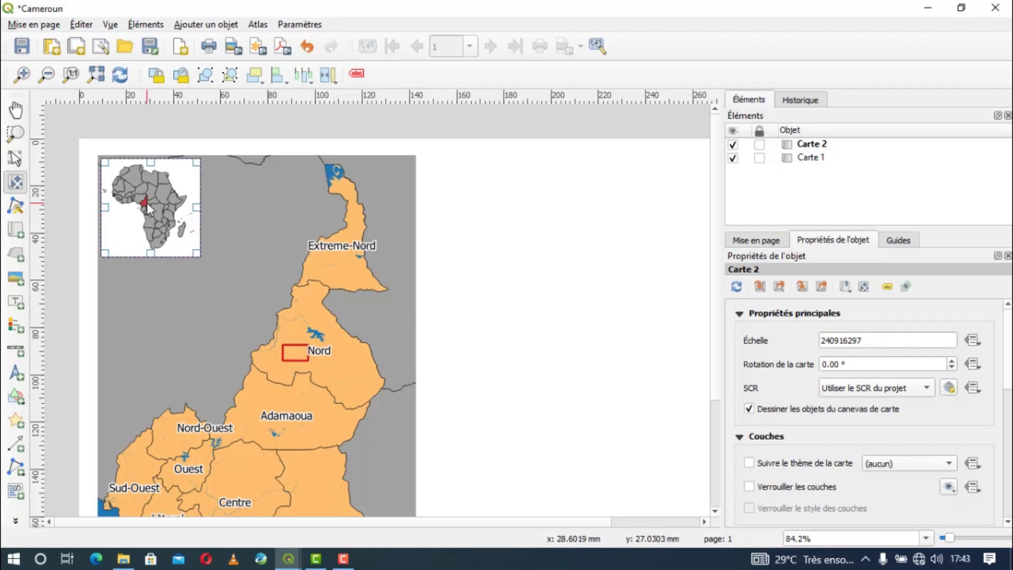
pyautogui.scroll(1, 147, 202)
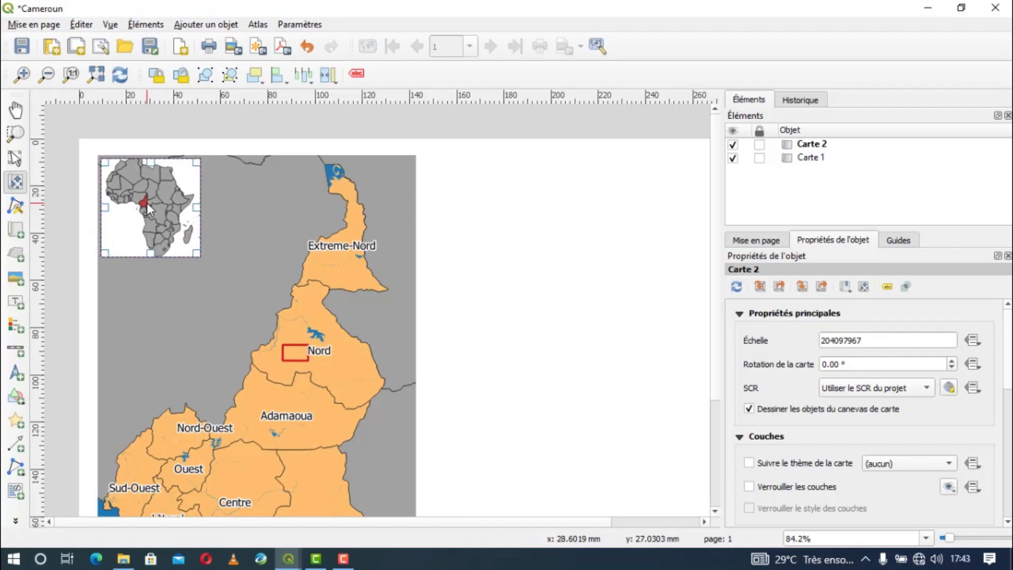
pyautogui.scroll(-1, 147, 203)
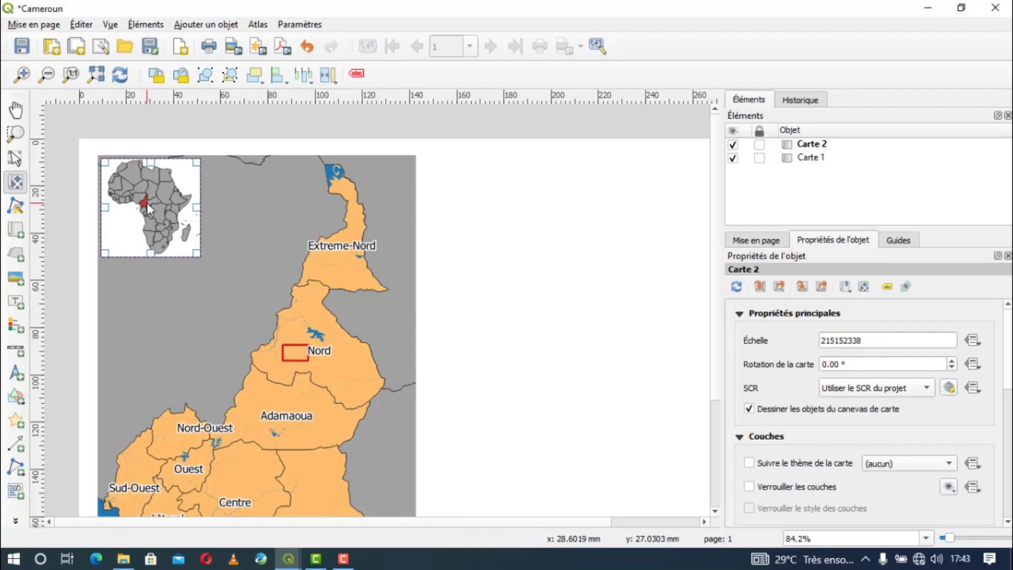
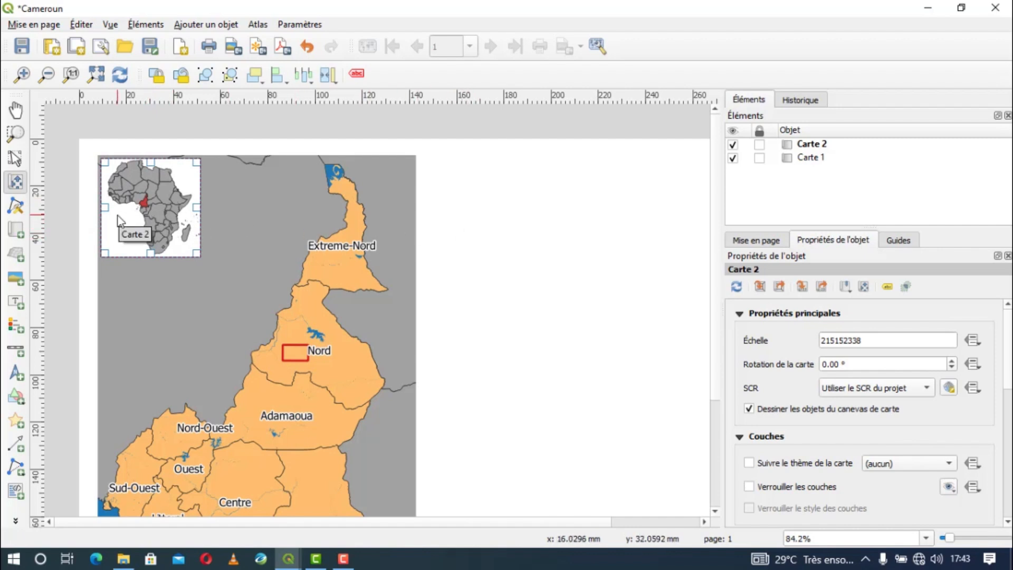
# Lock the layers and layer styles of the Africa inset map, Carte 2.
pyautogui.click(15, 158)
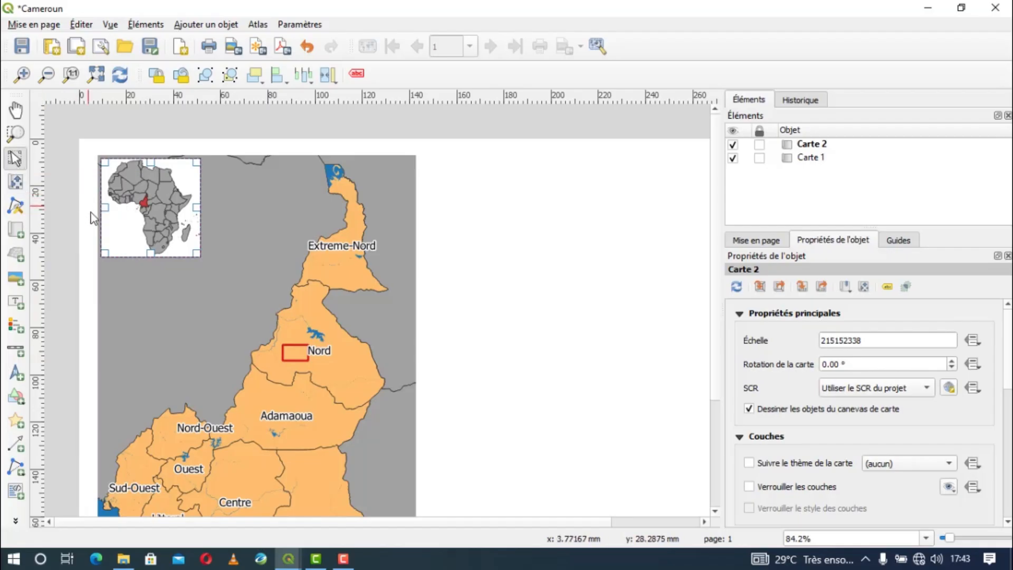
pyautogui.click(109, 275)
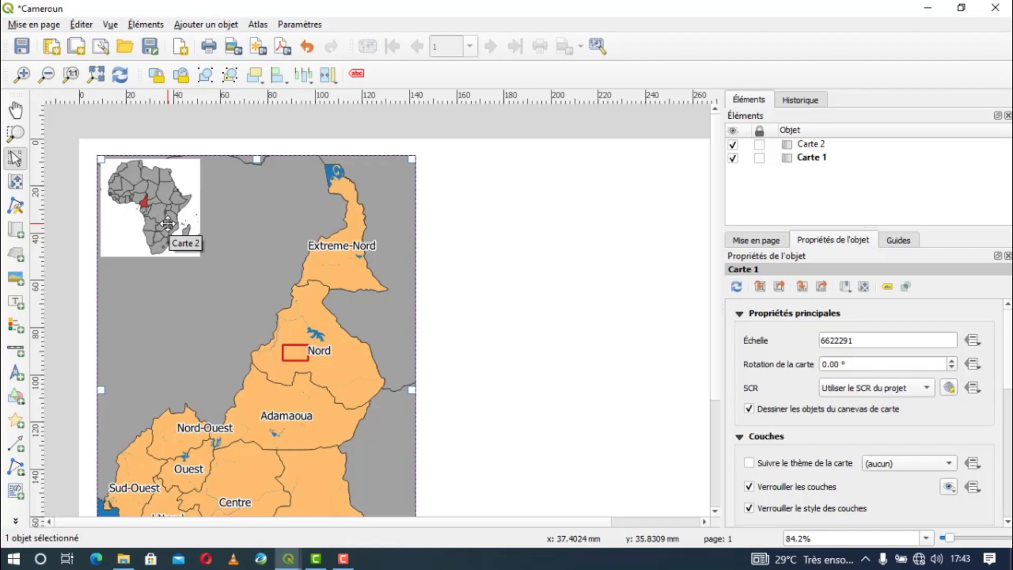
pyautogui.click(143, 232)
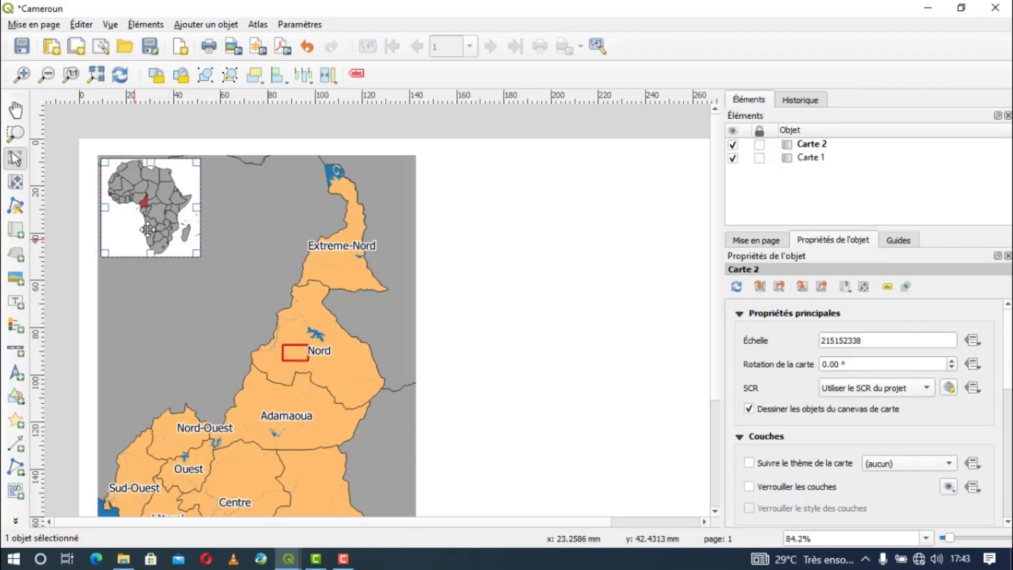
pyautogui.click(555, 299)
pyautogui.click(151, 197)
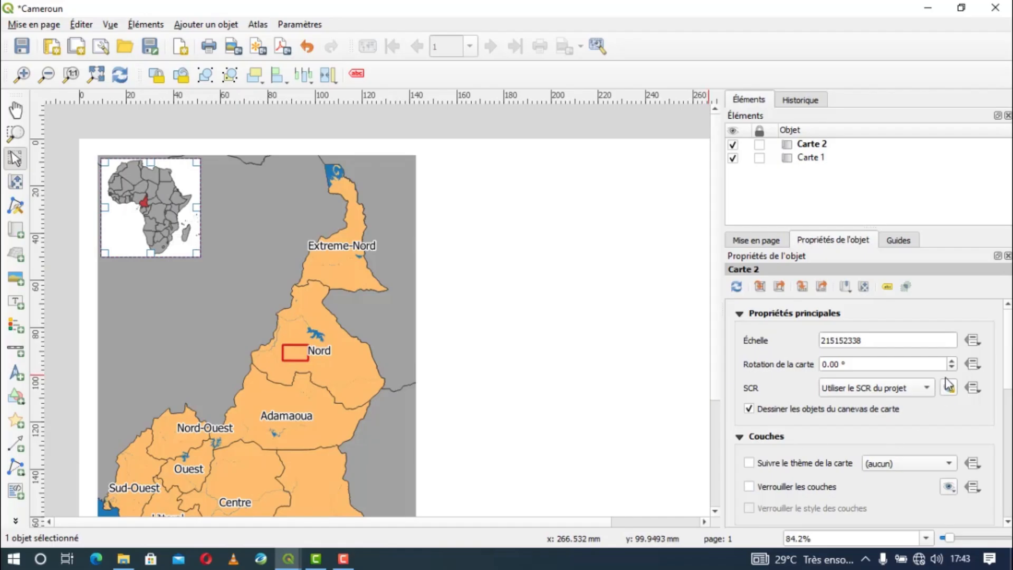
pyautogui.scroll(-2, 789, 445)
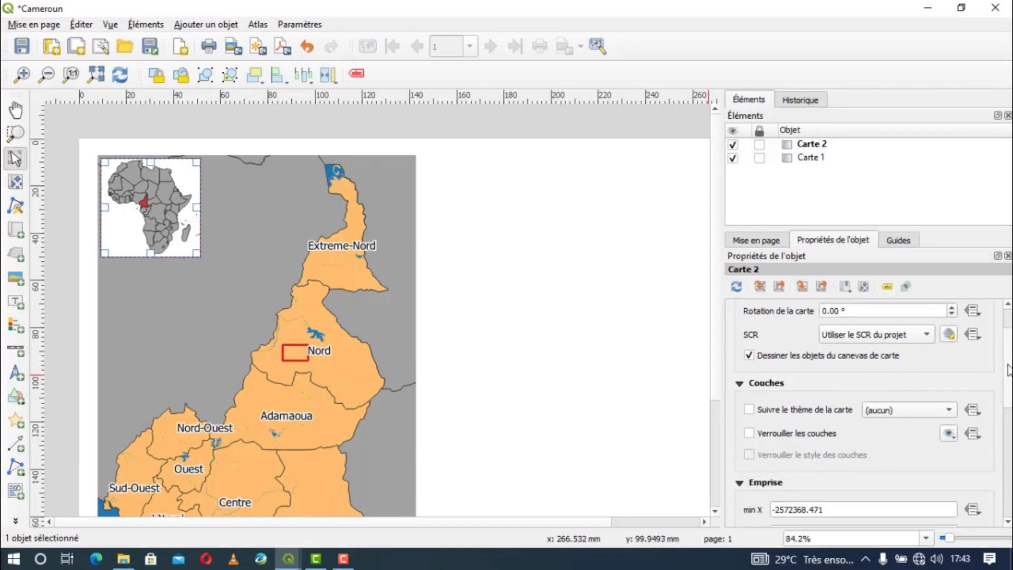
pyautogui.click(749, 428)
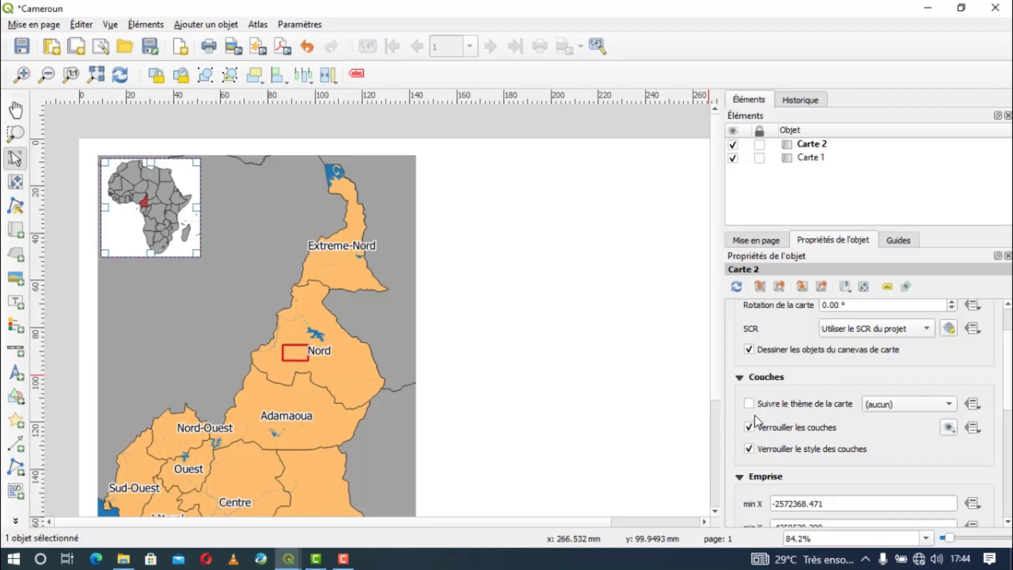
# Switch to the Echantillonnage project window, hide the Cameroun layer and clear the feature selection in the Afrique layer.
pyautogui.click(511, 320)
pyautogui.click(290, 318)
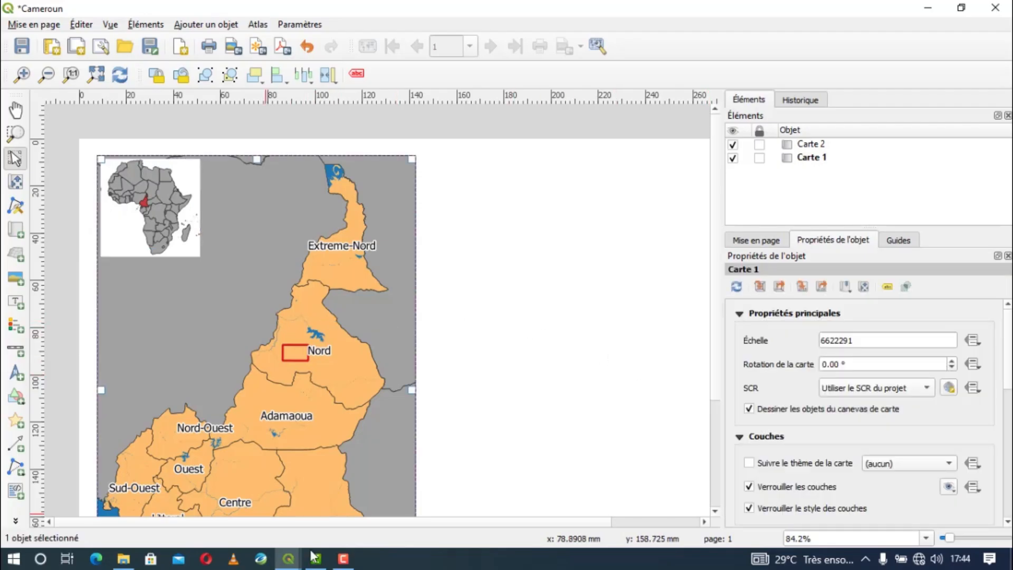
pyautogui.click(289, 559)
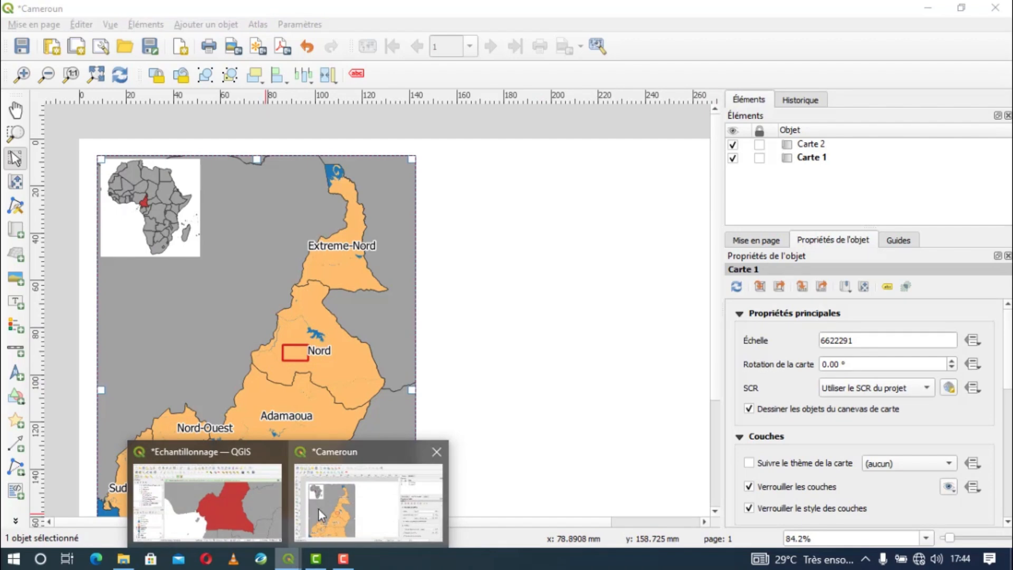
pyautogui.click(258, 510)
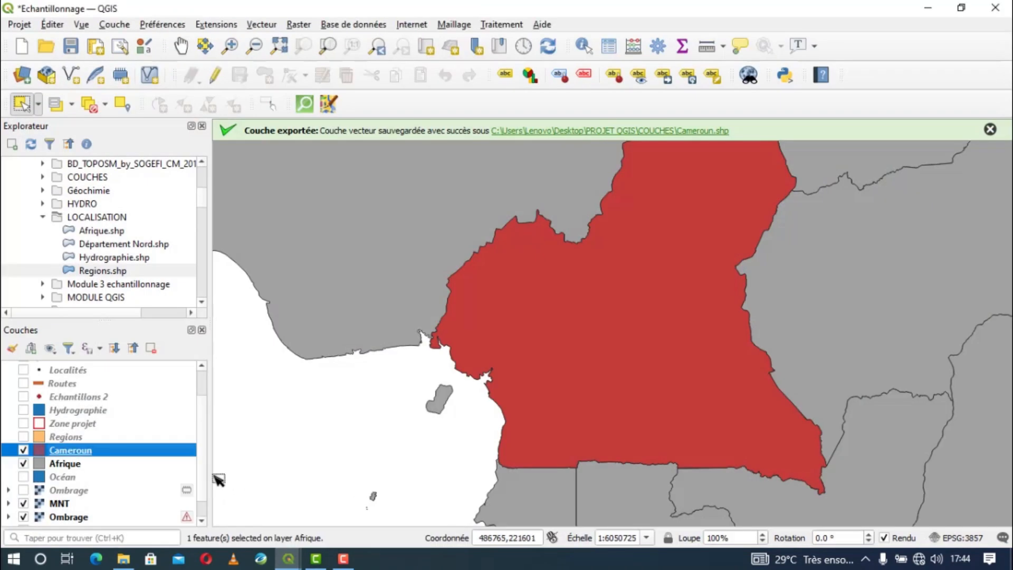
pyautogui.click(23, 450)
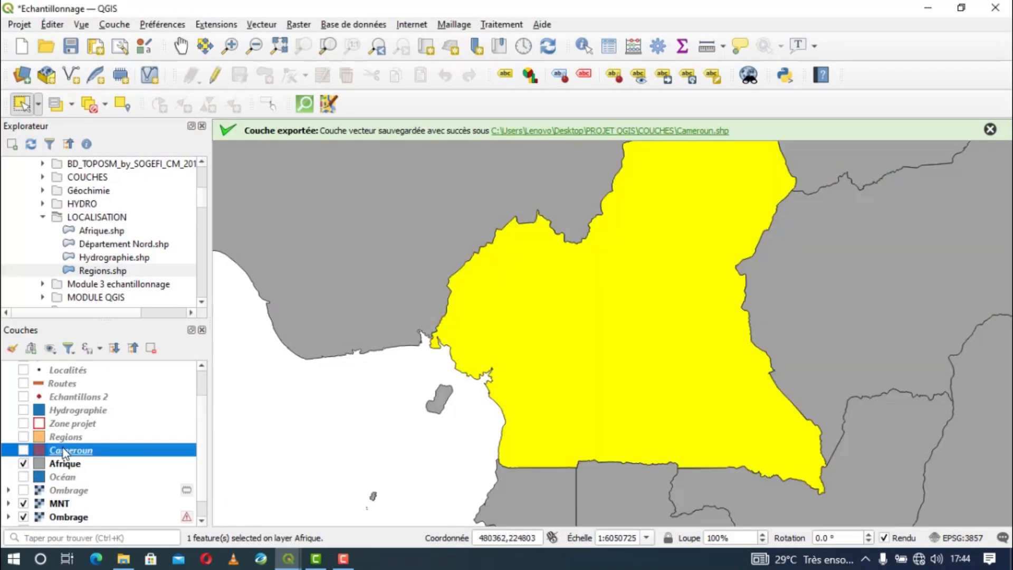
pyautogui.click(447, 439)
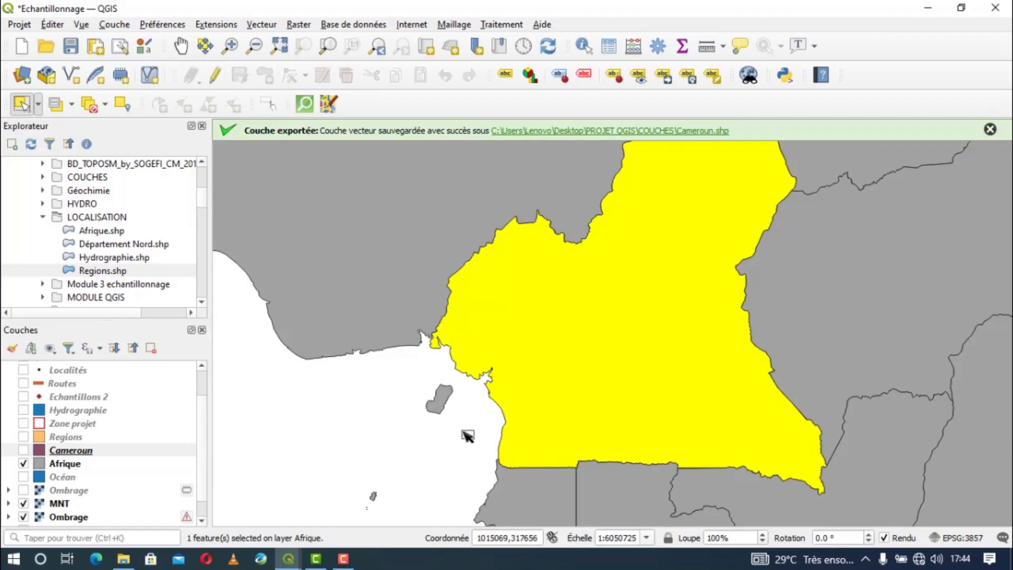
pyautogui.click(95, 466)
pyautogui.click(350, 466)
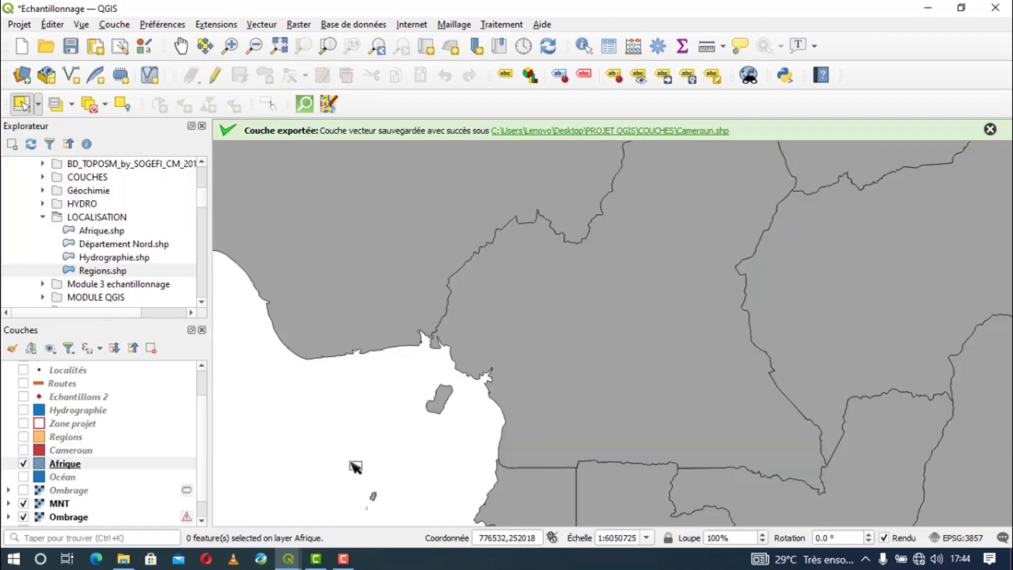
# Show the Océan, Regions, Zone projet and Hydrographie layers in the project map.
pyautogui.click(22, 477)
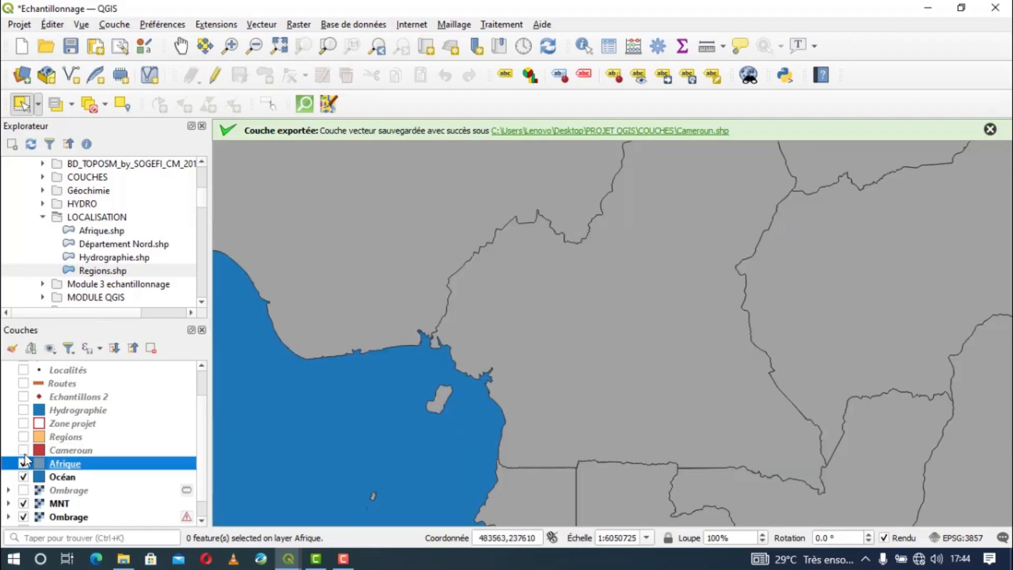
pyautogui.click(23, 437)
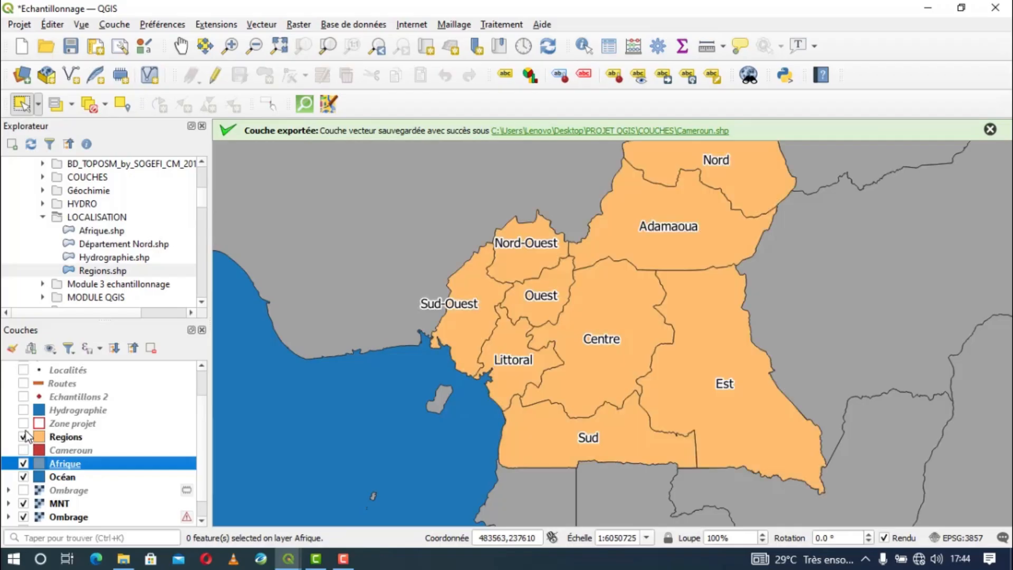
pyautogui.click(23, 424)
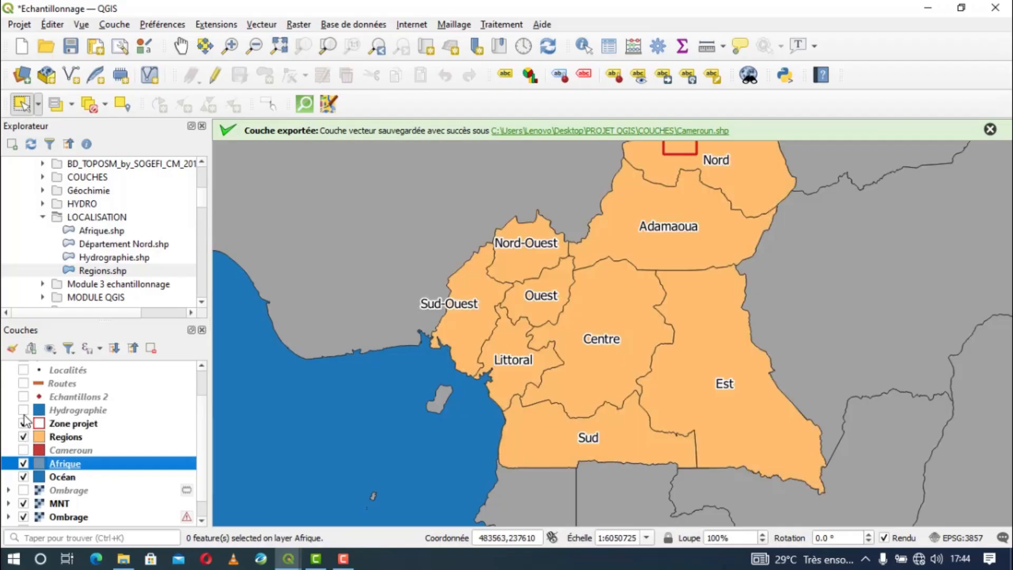
pyautogui.click(23, 410)
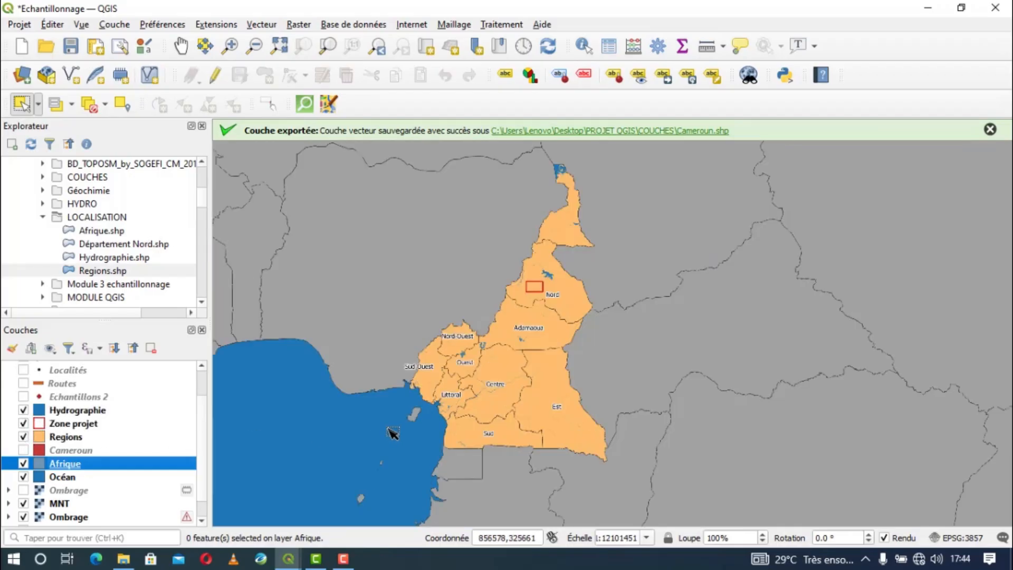
pyautogui.scroll(-1, 391, 428)
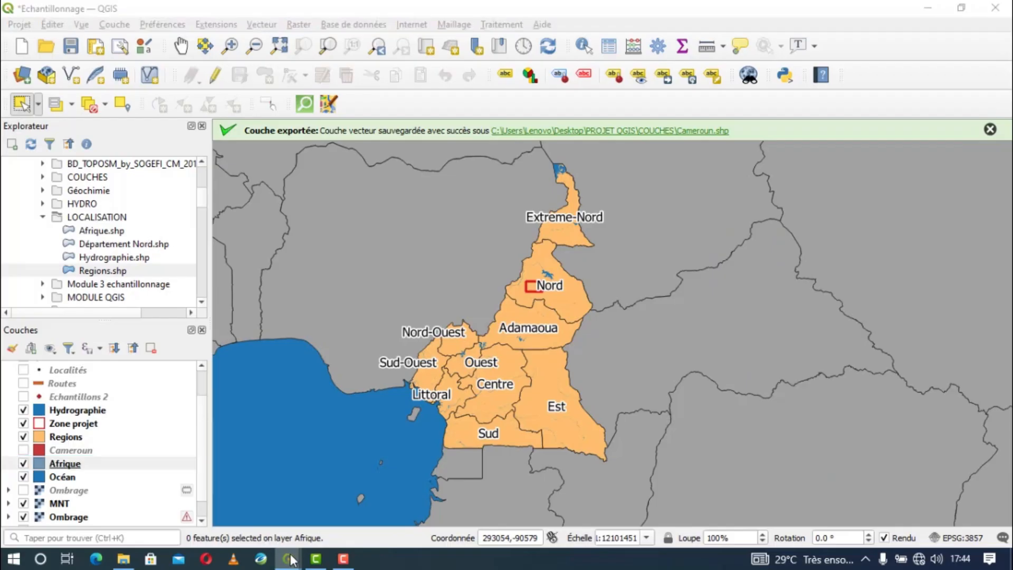
# Switch back to the Cameroun print layout and unlock the layers of the main map, Carte 1.
pyautogui.moveTo(288, 558)
pyautogui.click(344, 496)
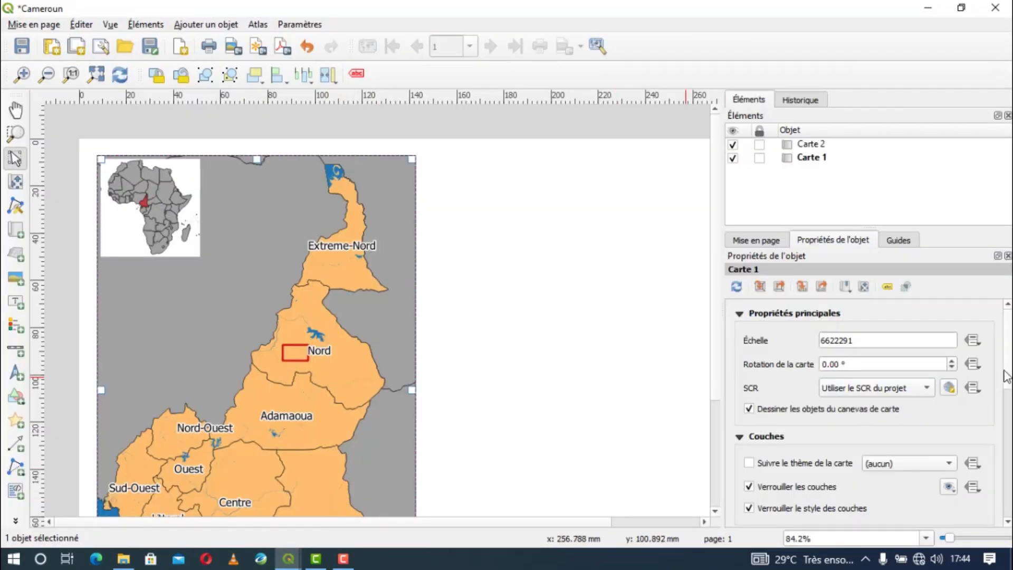
pyautogui.scroll(-2, 1005, 376)
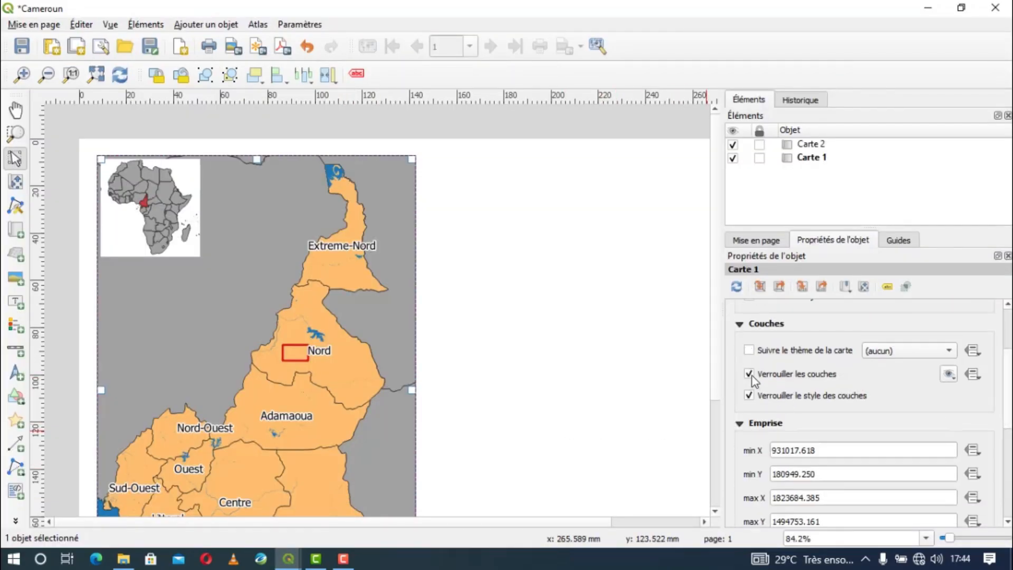
pyautogui.click(749, 374)
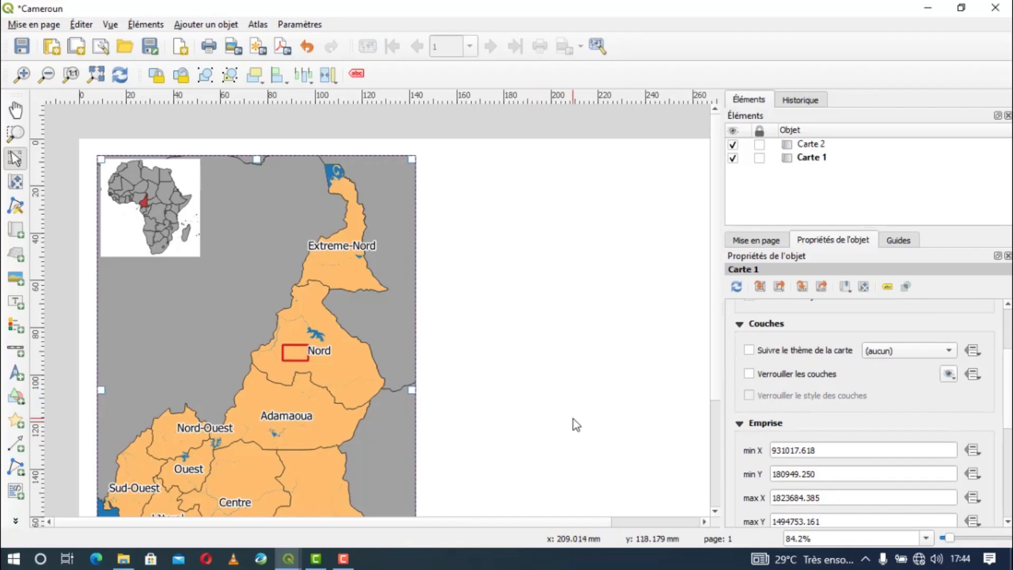
pyautogui.scroll(1, 289, 330)
pyautogui.scroll(-1, 290, 330)
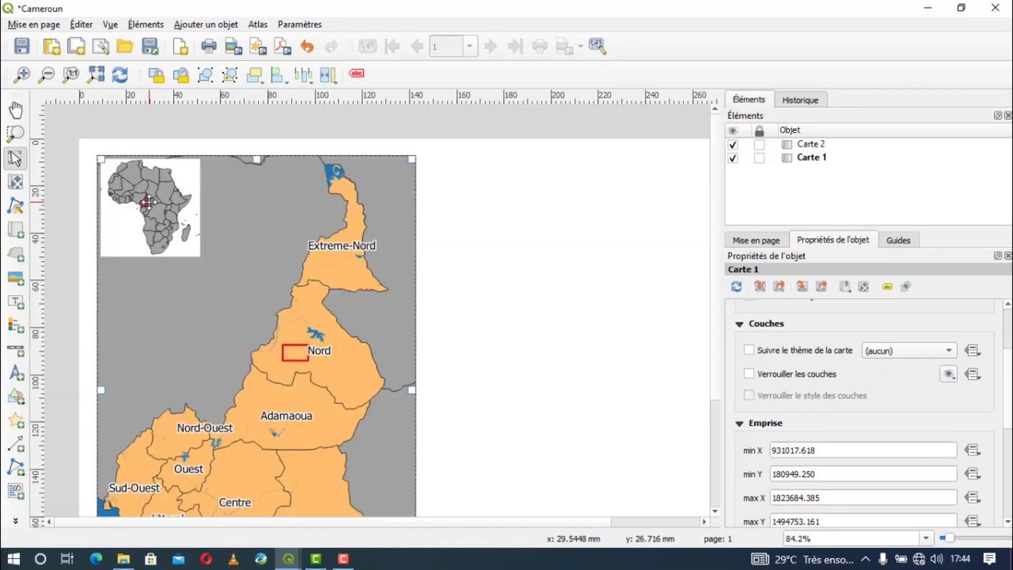
pyautogui.scroll(1, 148, 202)
pyautogui.scroll(1, 148, 202)
pyautogui.scroll(-1, 148, 202)
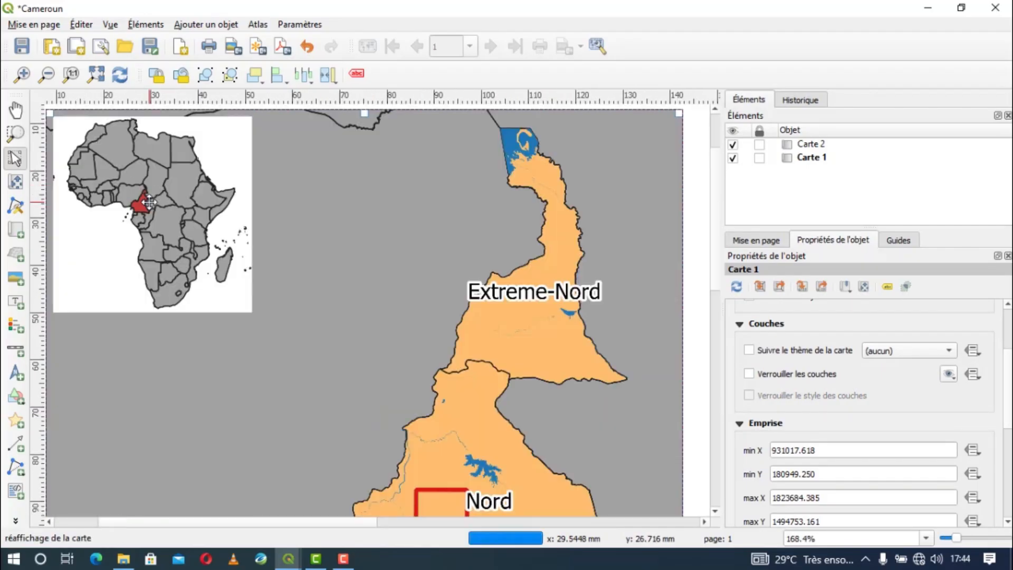
pyautogui.scroll(-1, 148, 202)
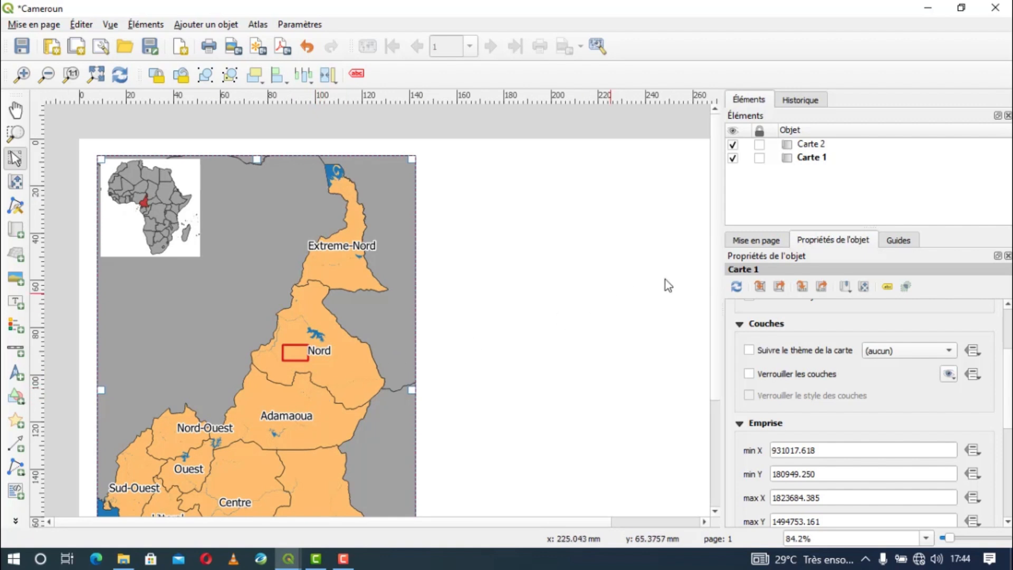
# Add a text label reading NIGERIA on the grey area west of the Nord region.
pyautogui.moveTo(713, 254); pyautogui.dragTo(713, 315)
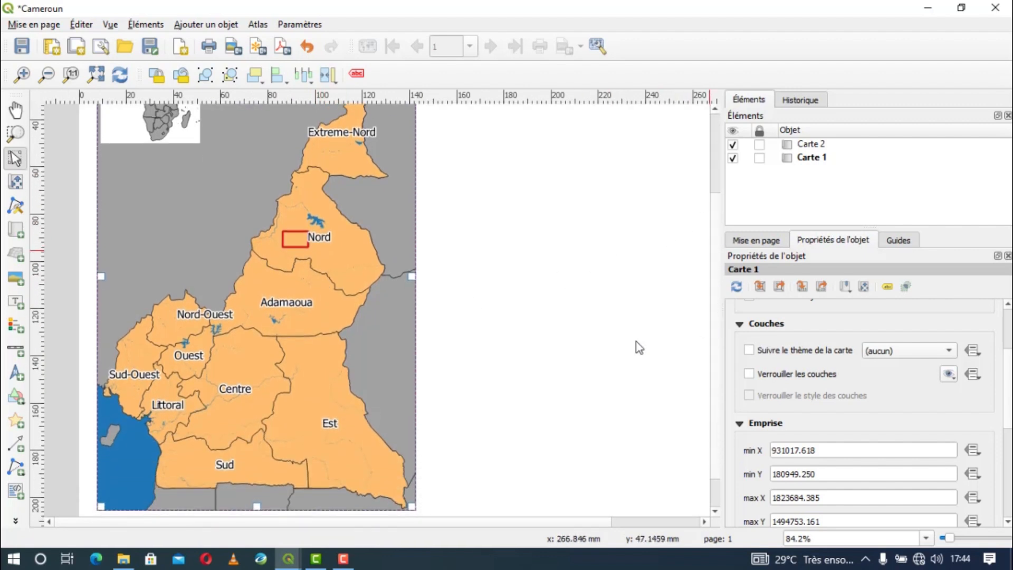
pyautogui.click(15, 302)
pyautogui.moveTo(150, 220); pyautogui.dragTo(236, 234)
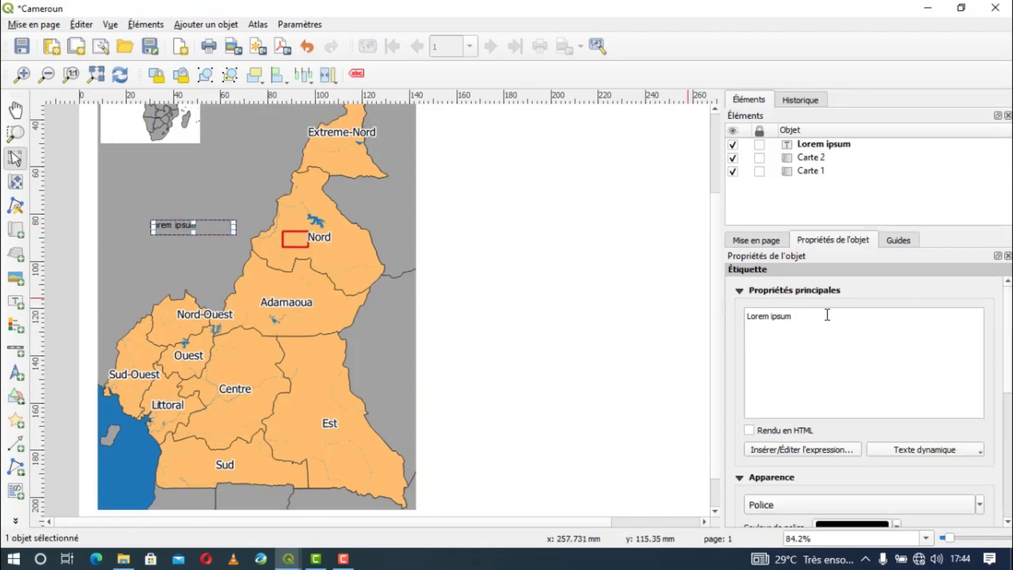
pyautogui.moveTo(825, 314); pyautogui.dragTo(728, 314)
pyautogui.write('NIG')
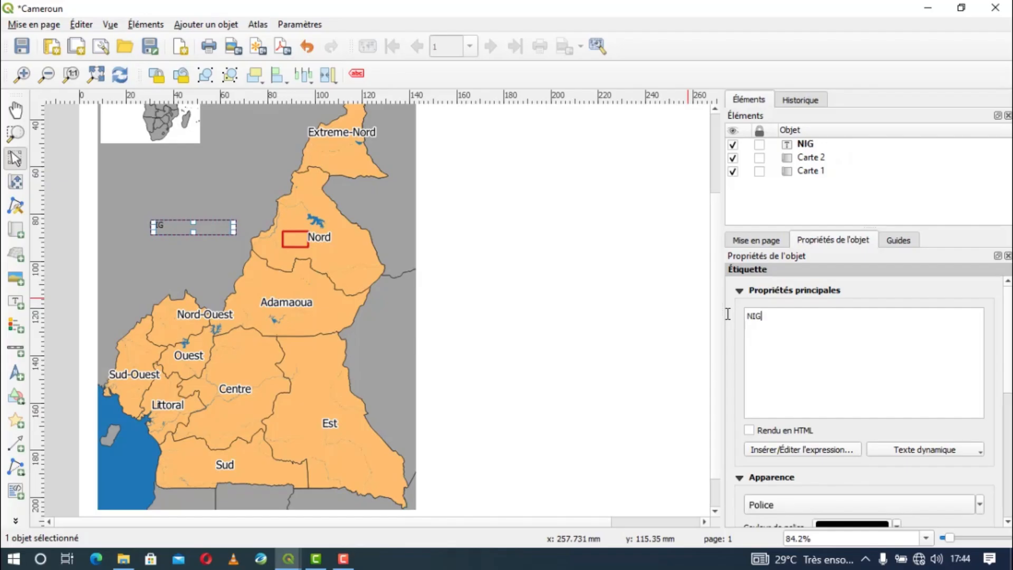
pyautogui.write('ERIA')
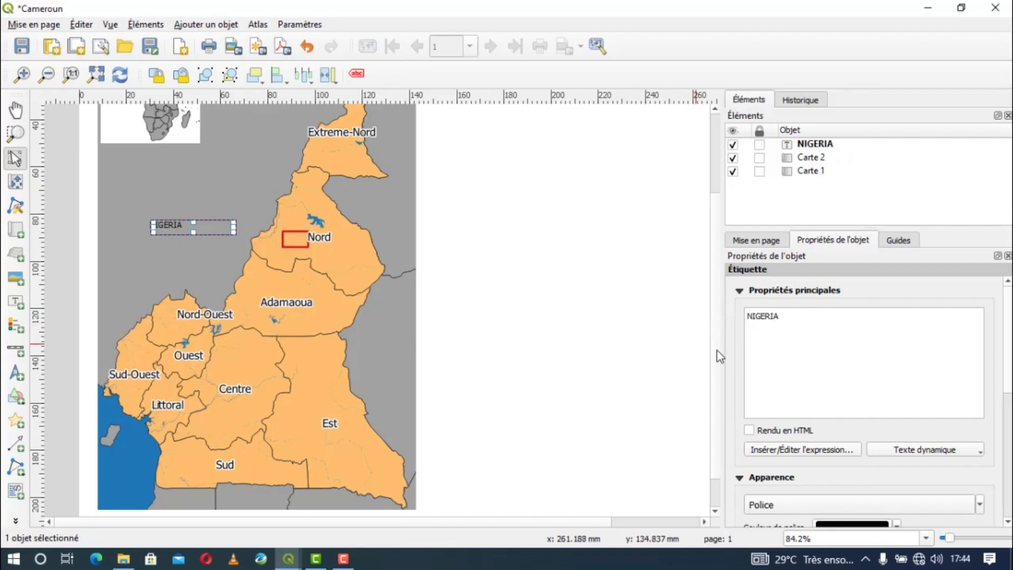
# Format the NIGERIA label in bold (Gras), size 12, and move it up into the open area below the inset map.
pyautogui.click(828, 503)
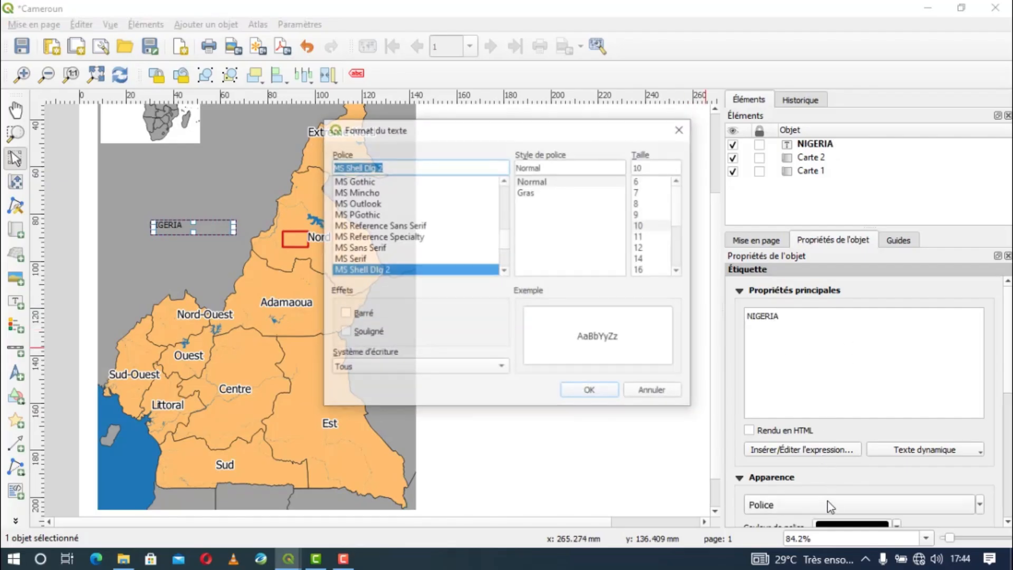
pyautogui.click(549, 193)
pyautogui.click(644, 247)
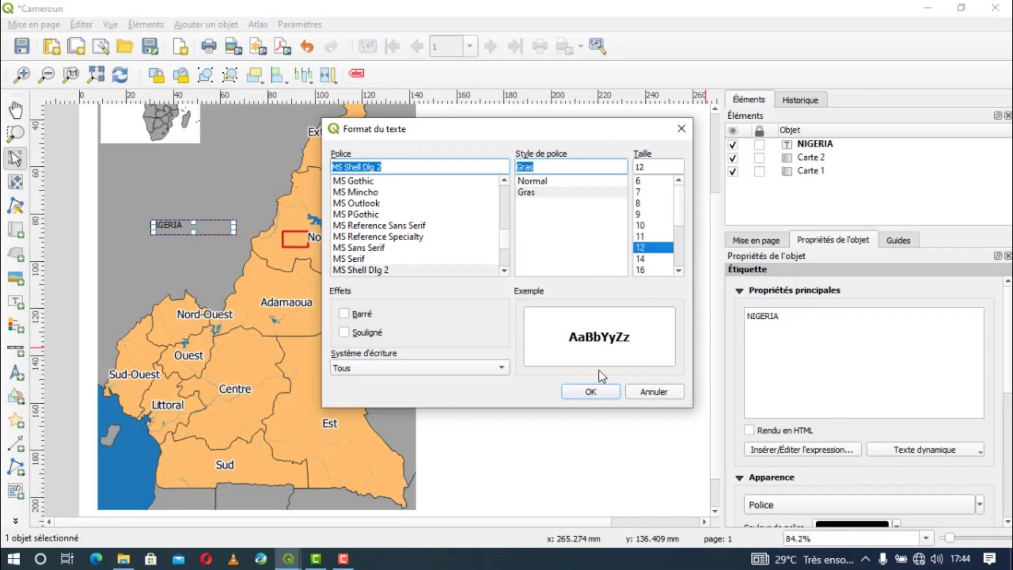
pyautogui.click(606, 393)
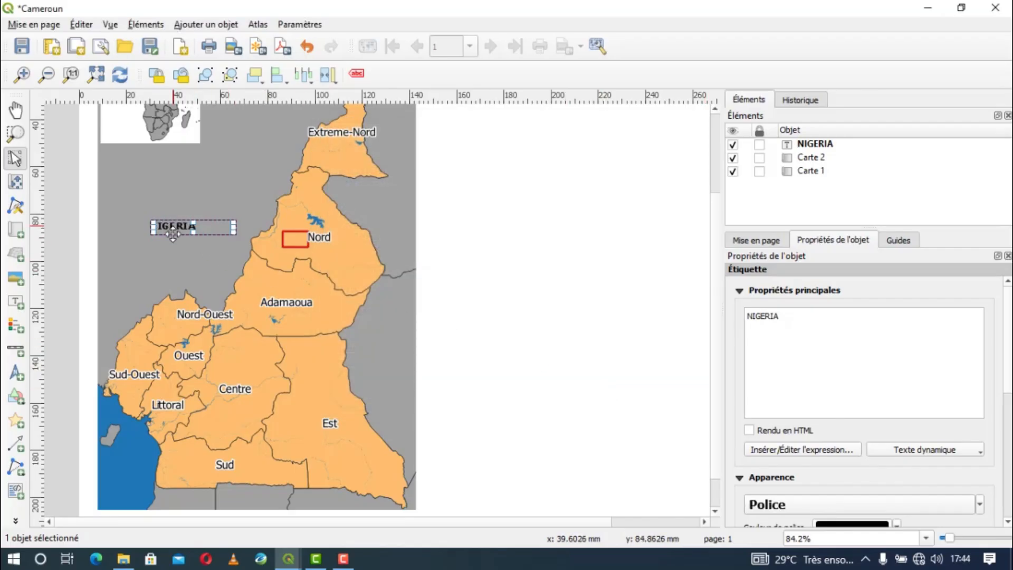
pyautogui.moveTo(171, 216); pyautogui.dragTo(161, 179)
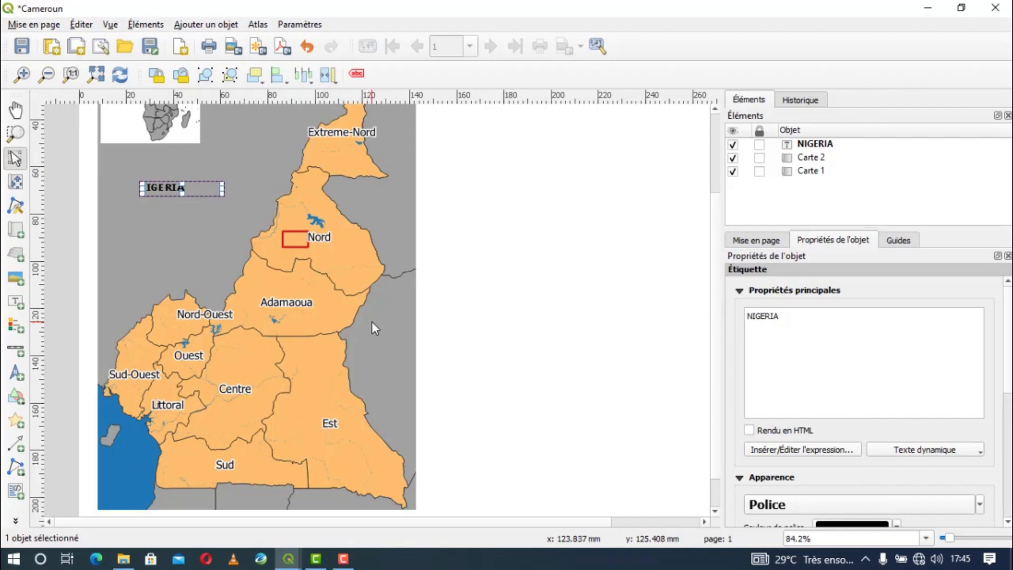
# Duplicate the NIGERIA label, place the copy on the grey area east of the Est region, and change its text to RCA.
pyautogui.hotkey('ctrl', 'v')
pyautogui.moveTo(371, 323); pyautogui.dragTo(357, 341)
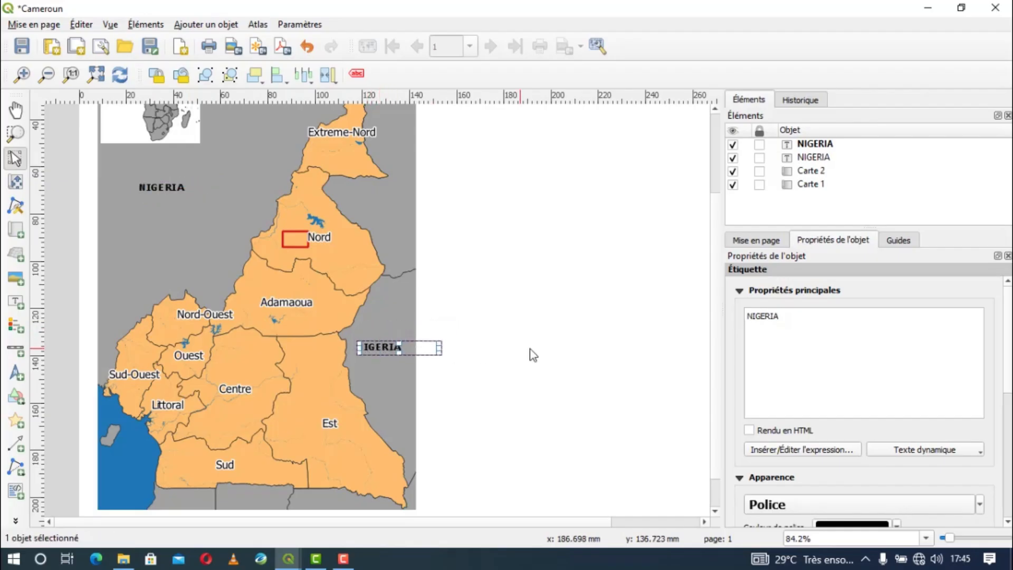
pyautogui.moveTo(778, 317); pyautogui.dragTo(728, 315)
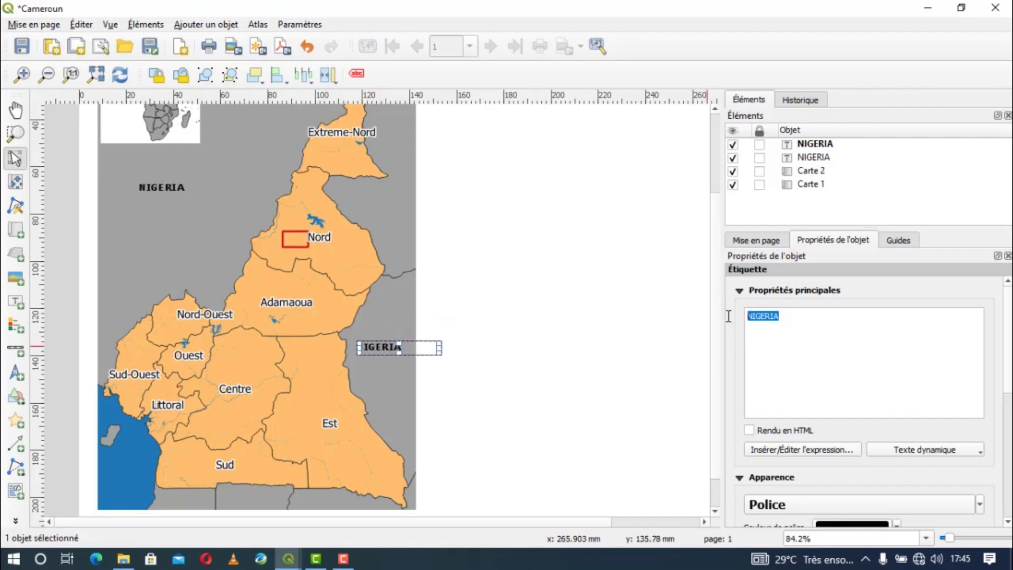
pyautogui.write('RCA')
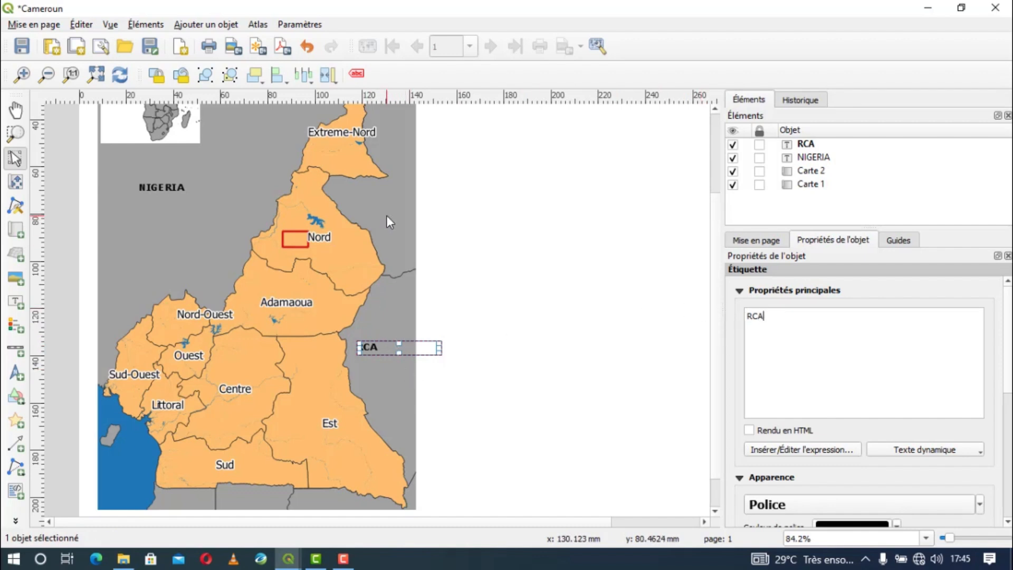
# Duplicate the RCA label, place the copy on the grey area east of the Nord region, and change its text to TCHAD.
pyautogui.click(386, 359)
pyautogui.click(375, 347)
pyautogui.hotkey('ctrl', 'v')
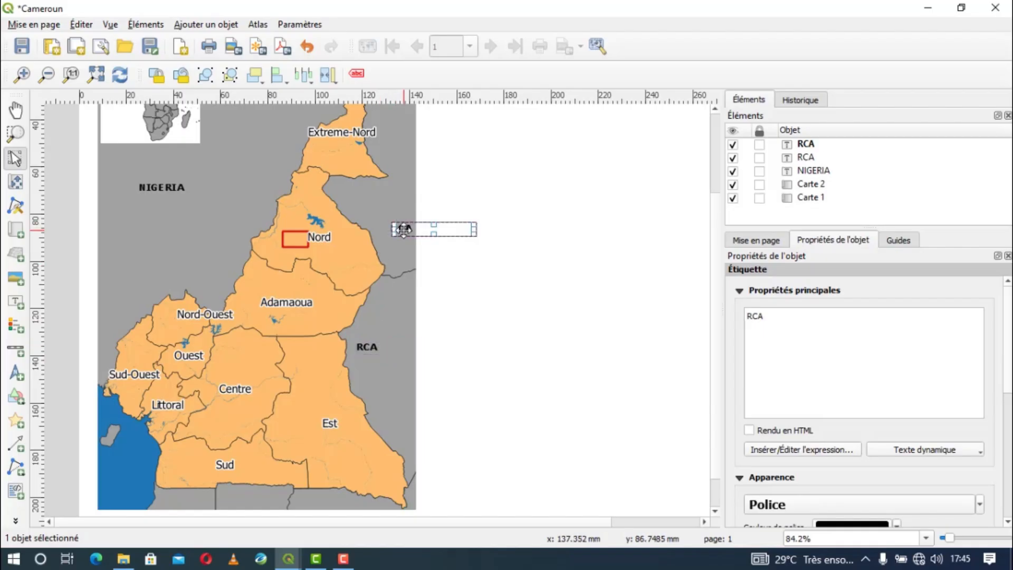
pyautogui.moveTo(404, 229); pyautogui.dragTo(376, 203)
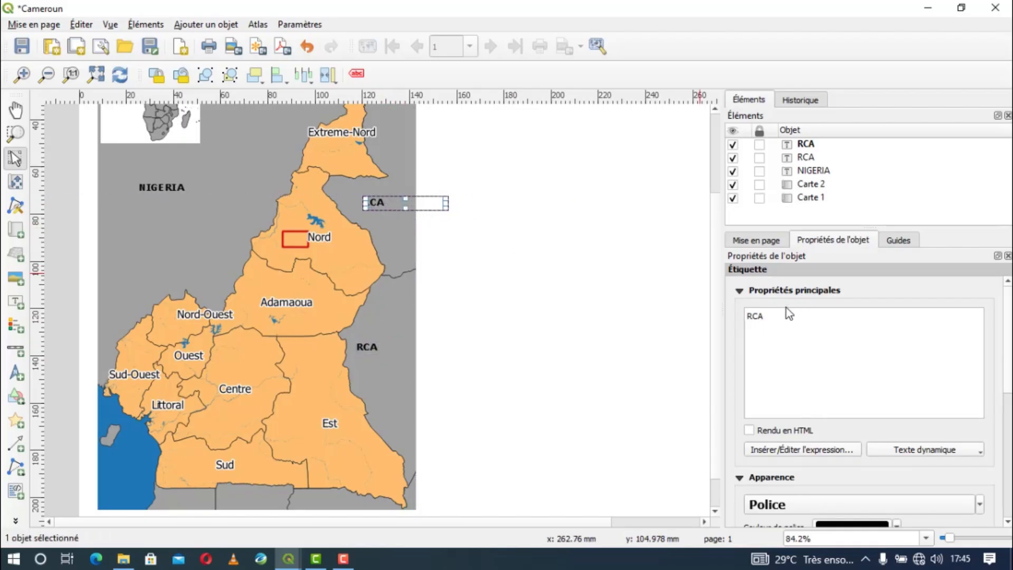
pyautogui.moveTo(764, 313); pyautogui.dragTo(739, 311)
pyautogui.write('T')
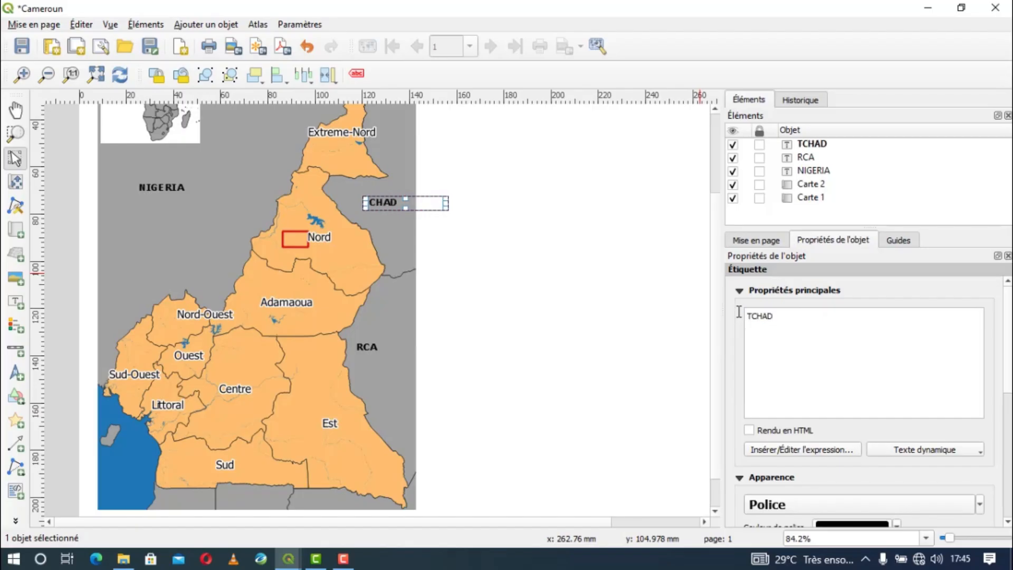
pyautogui.write('CHAD')
pyautogui.click(425, 240)
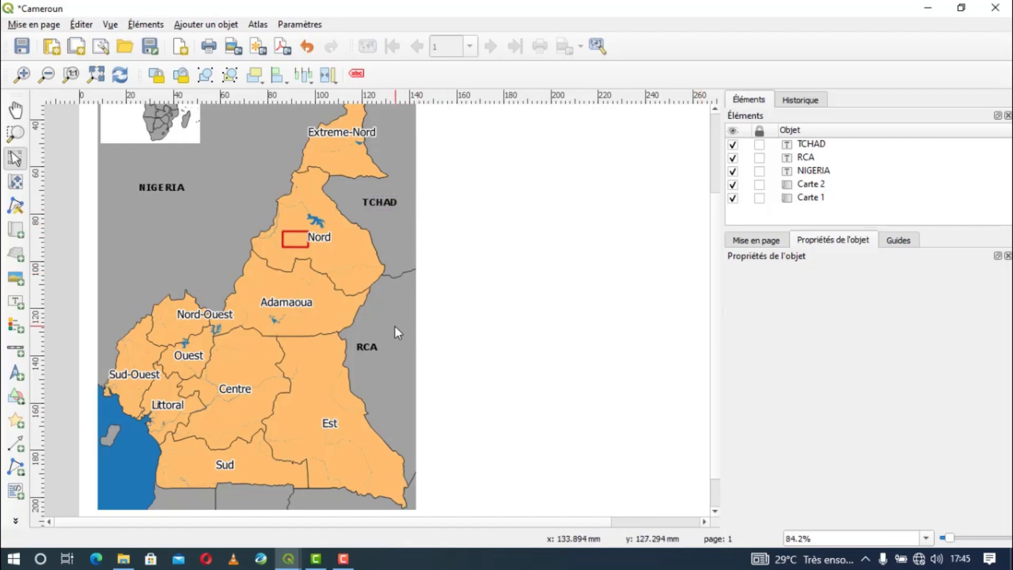
# Duplicate the TCHAD label, place the copy on the grey area below the Sud region's western end, and change its text to GUINEE.E.
pyautogui.scroll(-1, 663, 271)
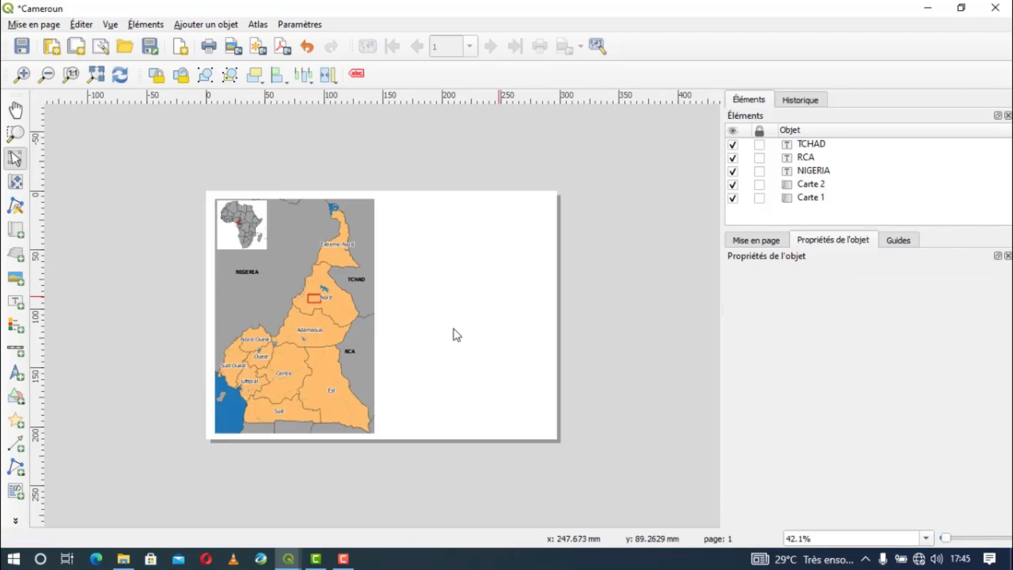
pyautogui.scroll(1, 295, 430)
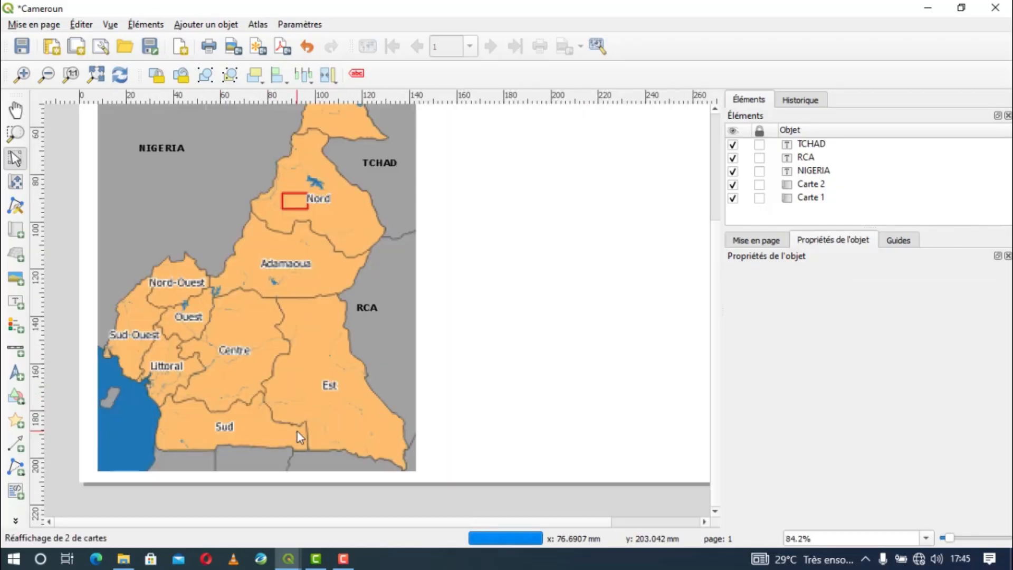
pyautogui.click(388, 165)
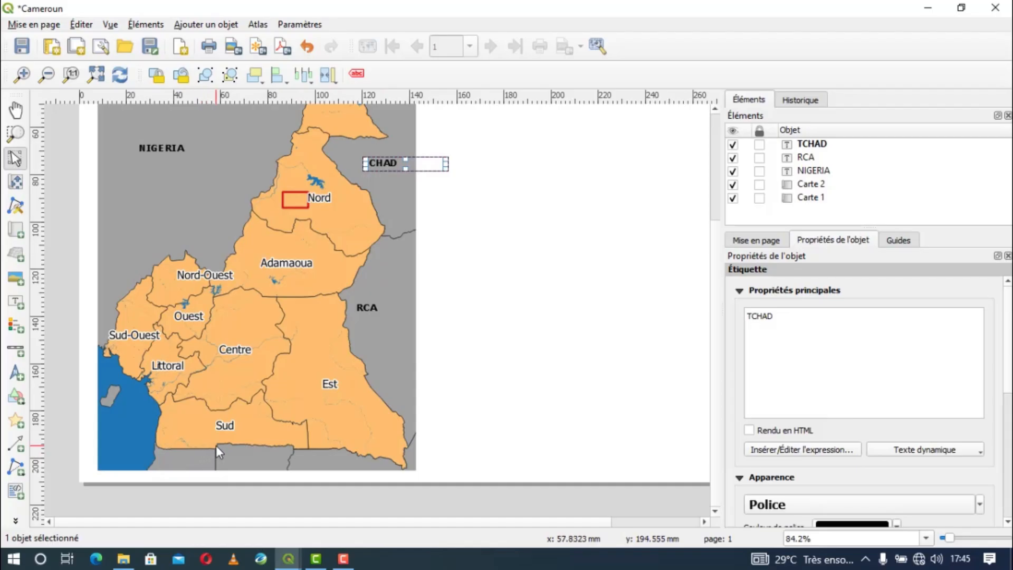
pyautogui.hotkey('ctrl', 'v')
pyautogui.moveTo(240, 454); pyautogui.dragTo(181, 460)
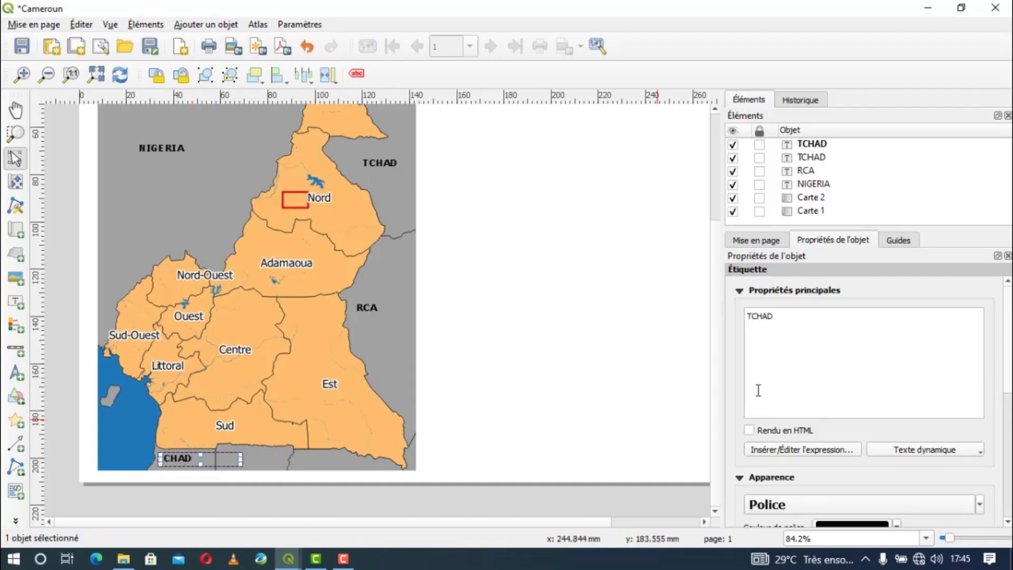
pyautogui.moveTo(784, 318); pyautogui.dragTo(737, 314)
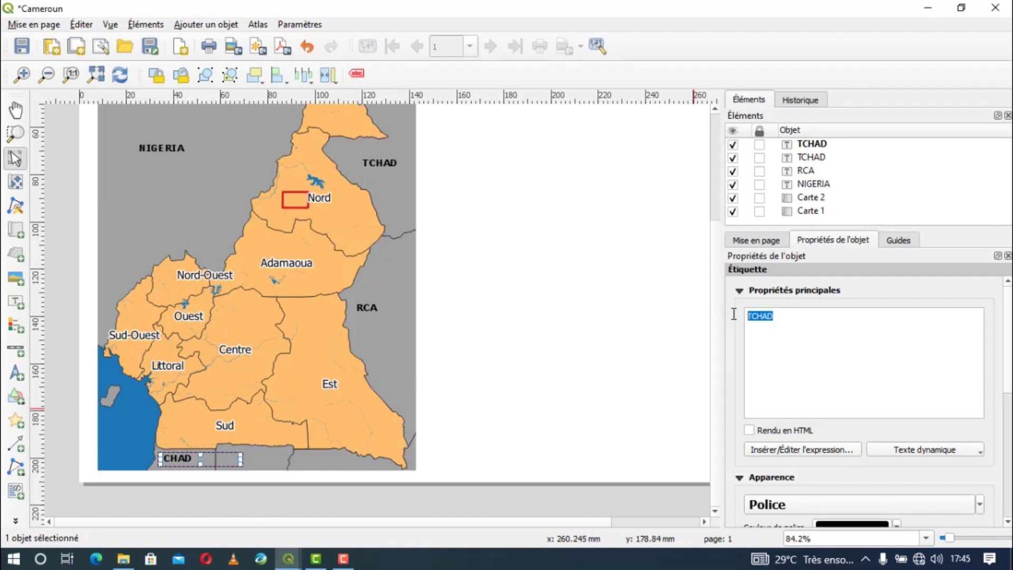
pyautogui.write('G')
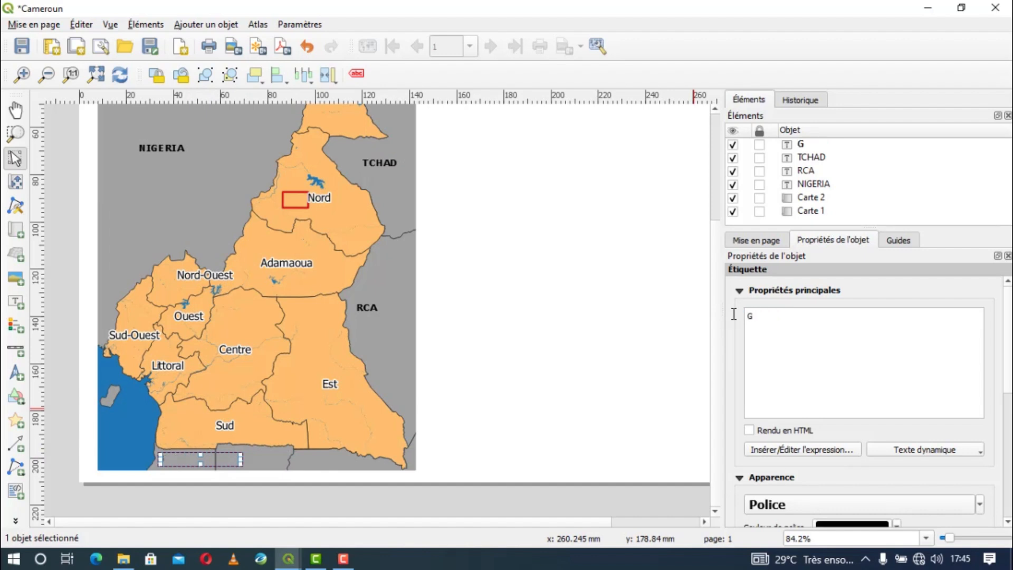
pyautogui.write('UINEE.E')
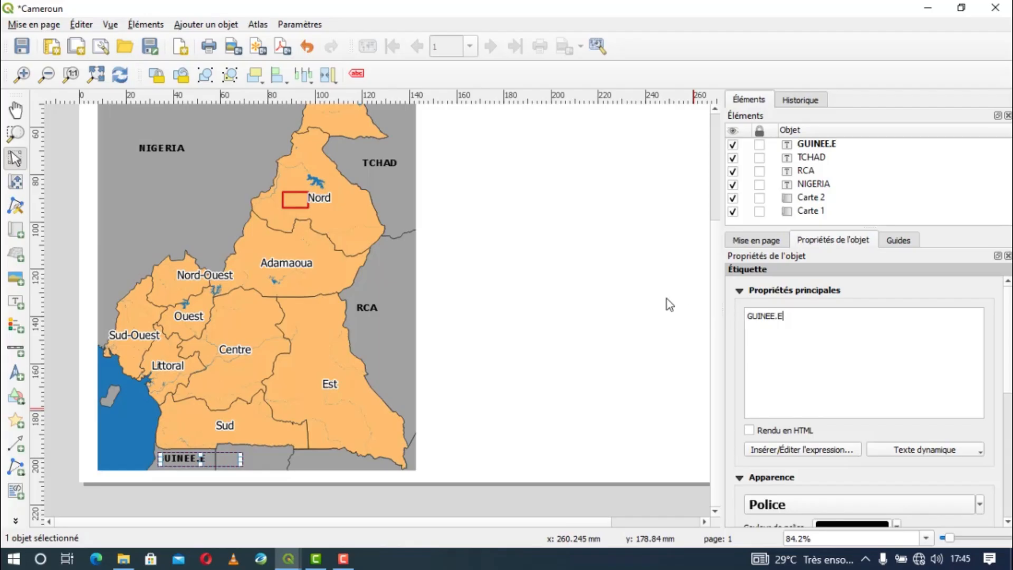
pyautogui.click(465, 253)
# Duplicate the GUINEE.E label onto the neighbouring country to its east, change the text to GABON, and narrow its frame to fit.
pyautogui.click(183, 463)
pyautogui.hotkey('ctrl', 'v')
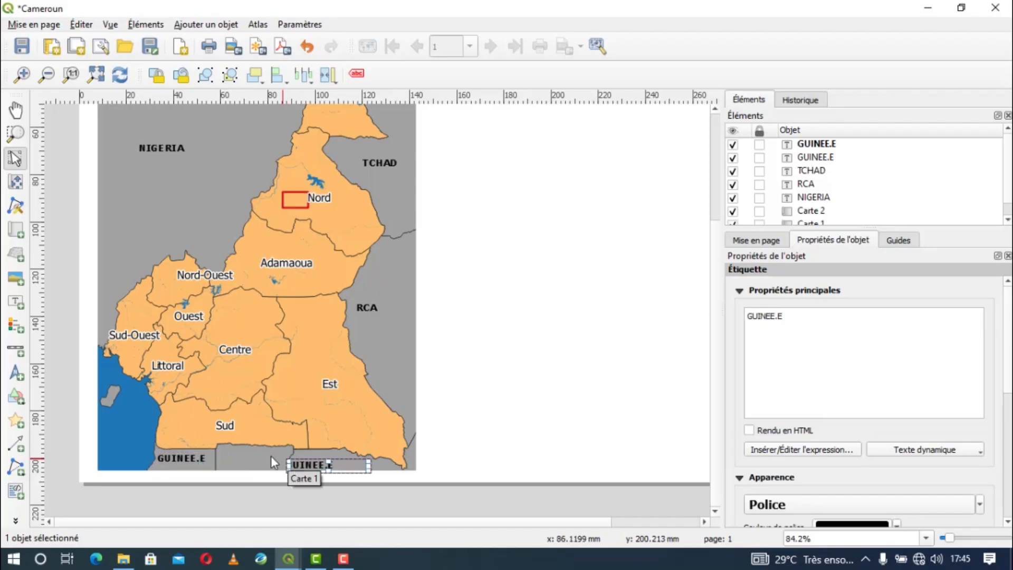
pyautogui.moveTo(311, 458); pyautogui.dragTo(243, 459)
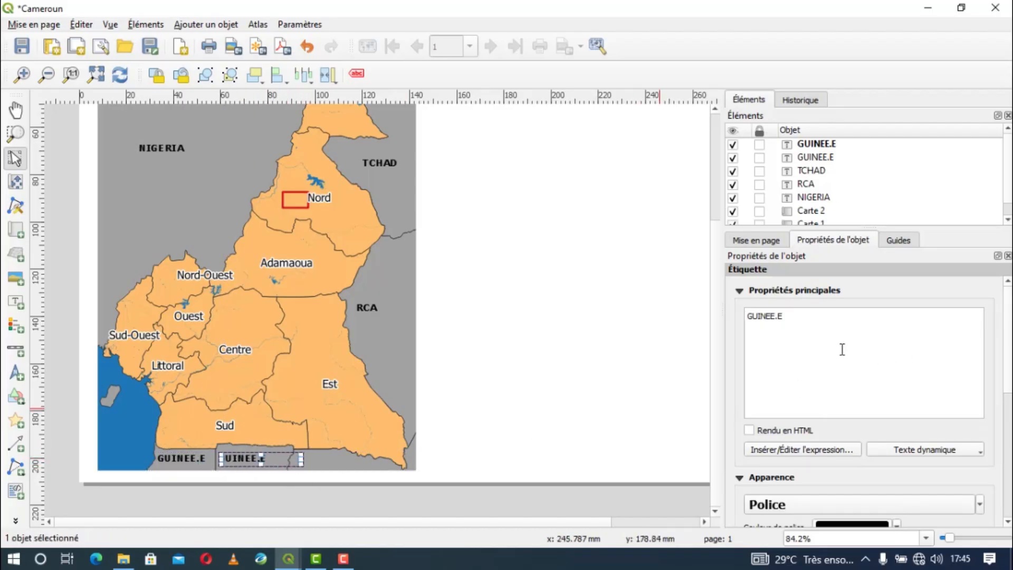
pyautogui.moveTo(796, 331); pyautogui.dragTo(757, 307)
pyautogui.write('GABON')
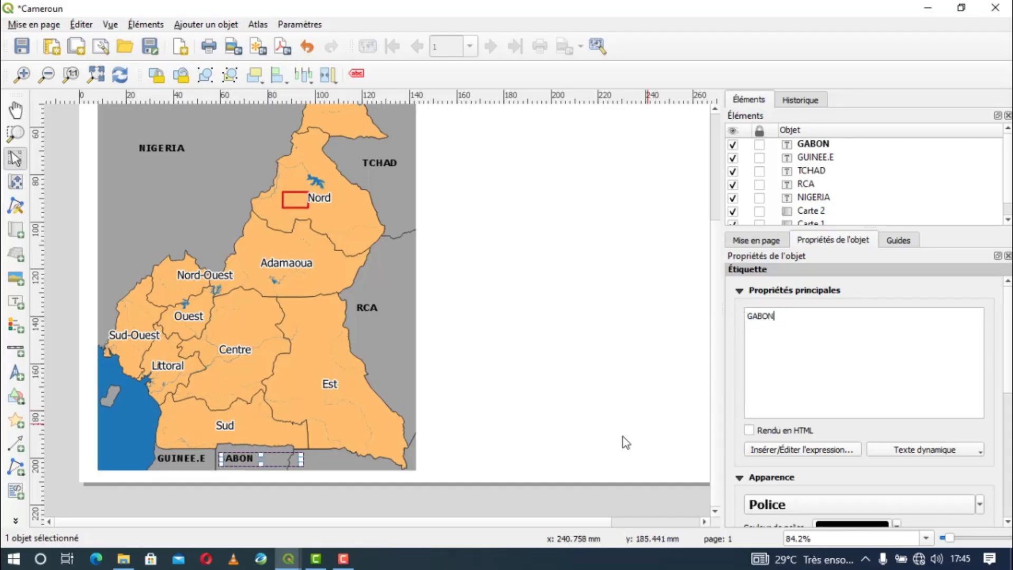
pyautogui.moveTo(304, 459); pyautogui.dragTo(269, 460)
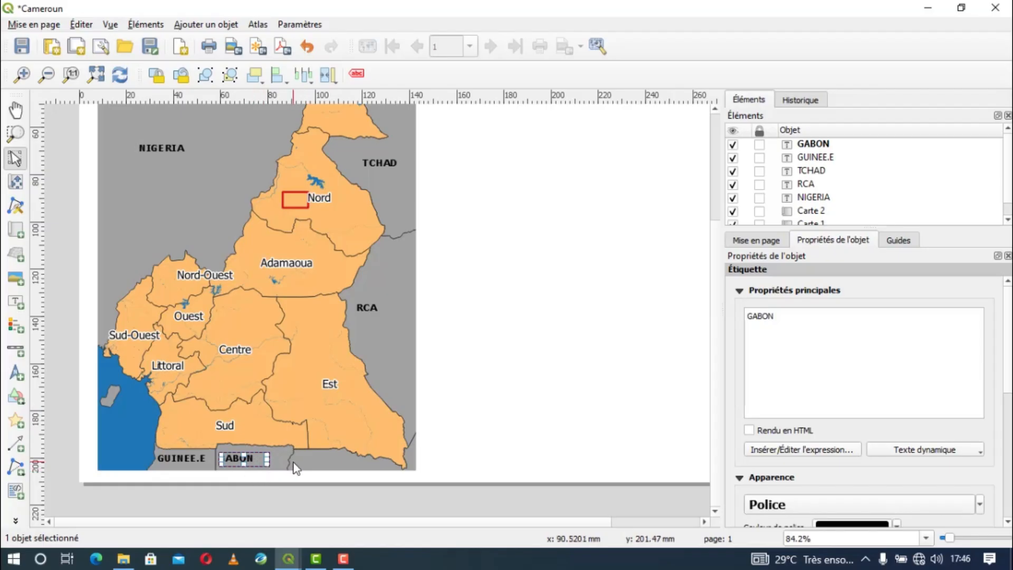
# Duplicate the GABON label, place the copy on the grey area just east of it, and change its text to CONGO.
pyautogui.hotkey('ctrl', 'v')
pyautogui.moveTo(315, 468); pyautogui.dragTo(316, 461)
pyautogui.moveTo(812, 316); pyautogui.dragTo(730, 314)
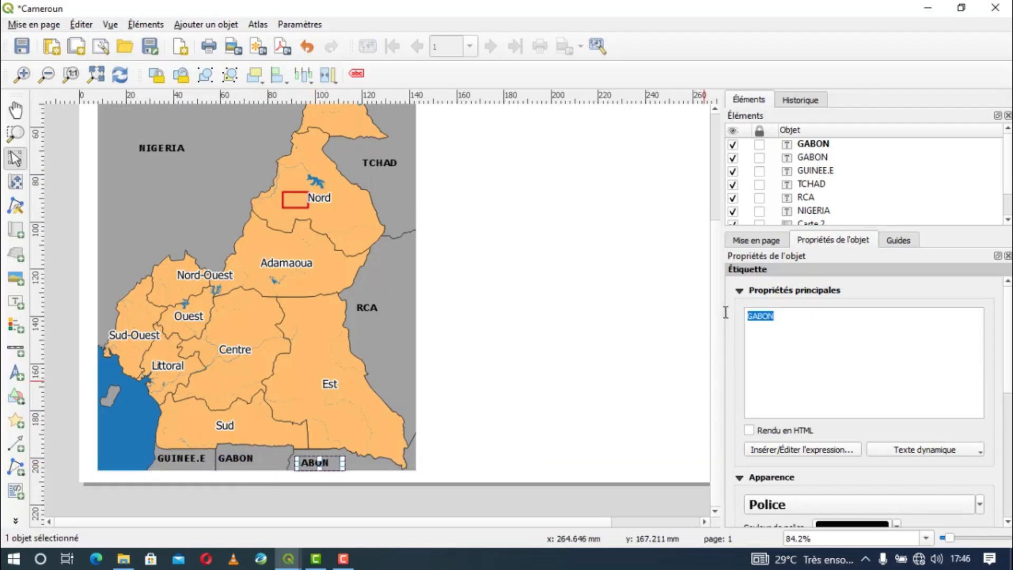
pyautogui.write('CONGO')
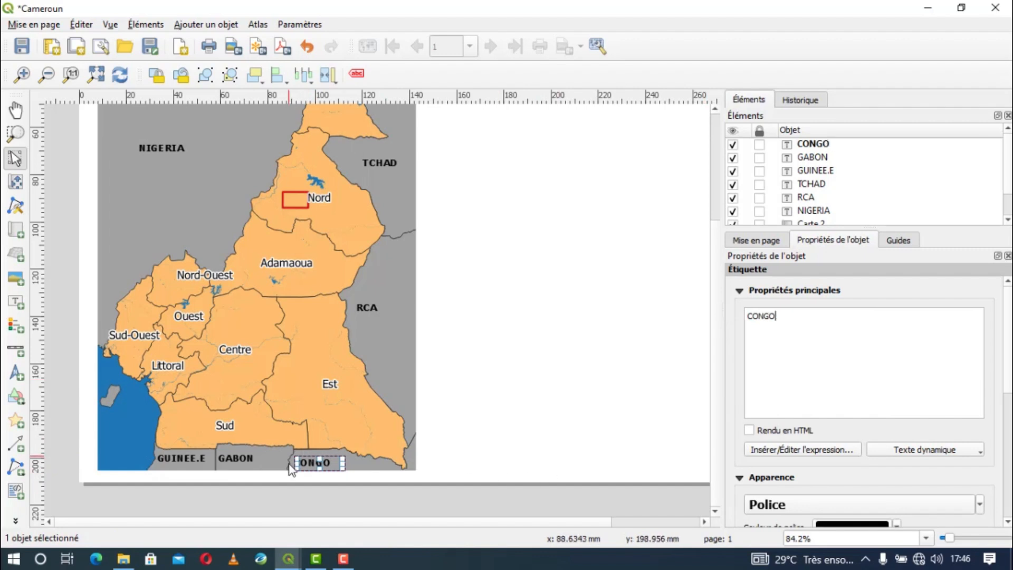
pyautogui.scroll(1, 292, 464)
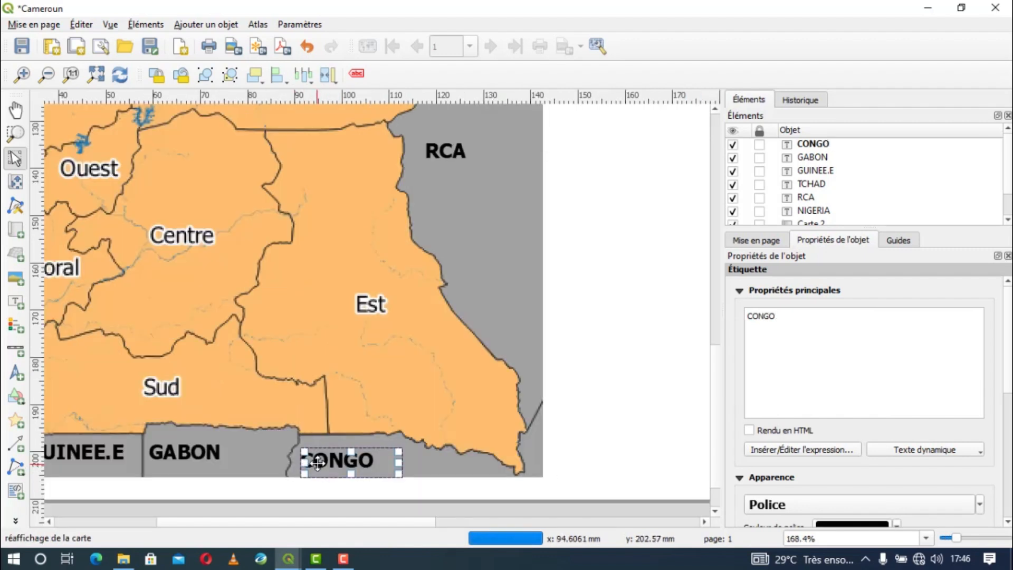
pyautogui.moveTo(325, 462); pyautogui.dragTo(327, 462)
pyautogui.scroll(-1, 337, 455)
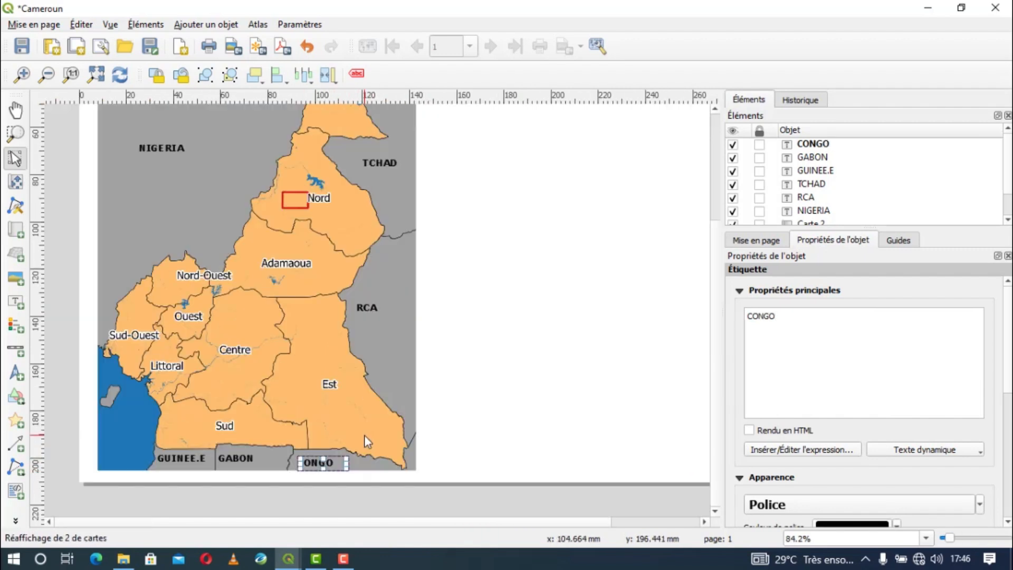
pyautogui.click(337, 499)
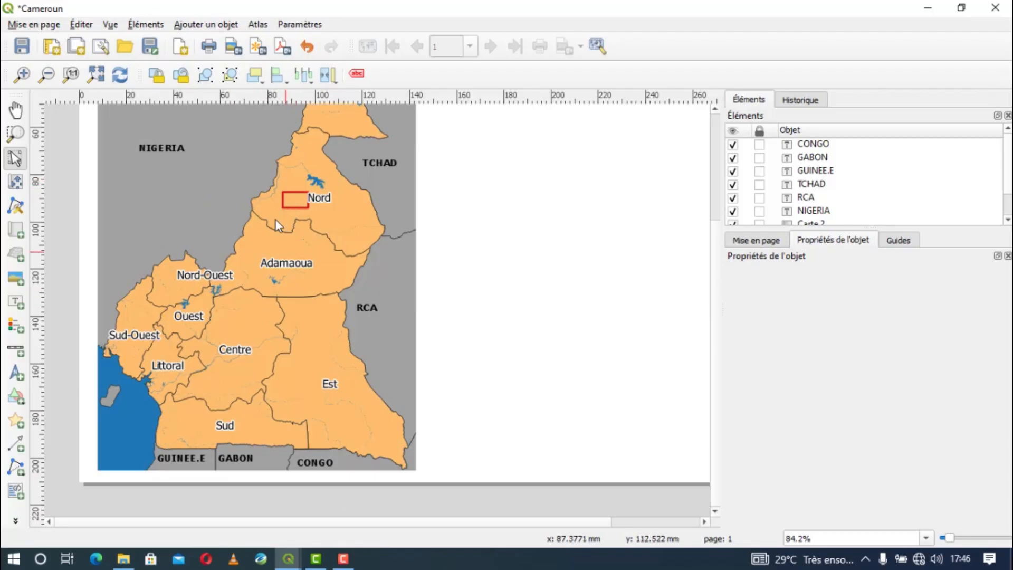
# Add a scale bar for Carte 1 on the grey area just above the Nord-Ouest region.
pyautogui.scroll(-1, 252, 267)
pyautogui.scroll(1, 237, 241)
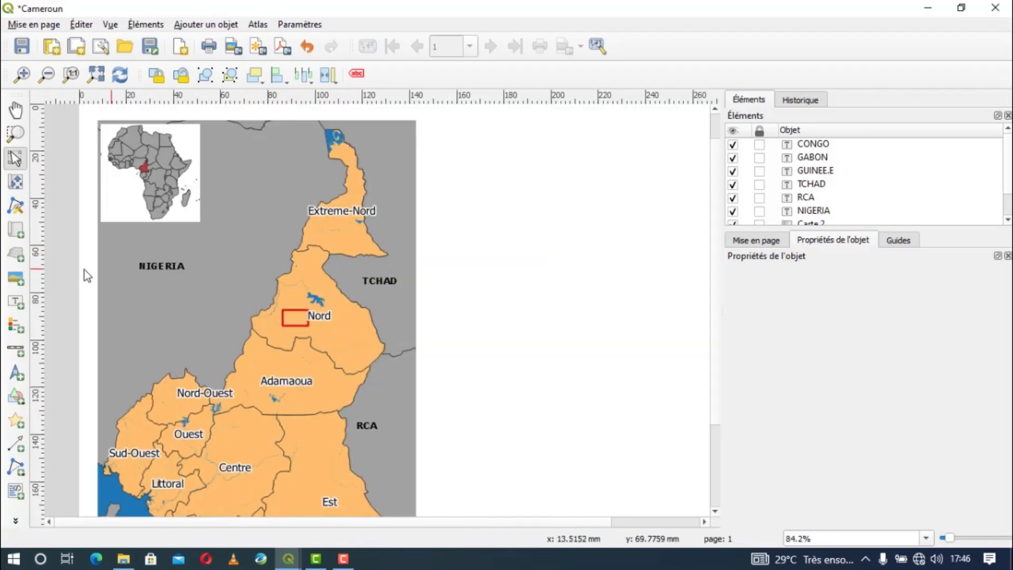
pyautogui.click(16, 349)
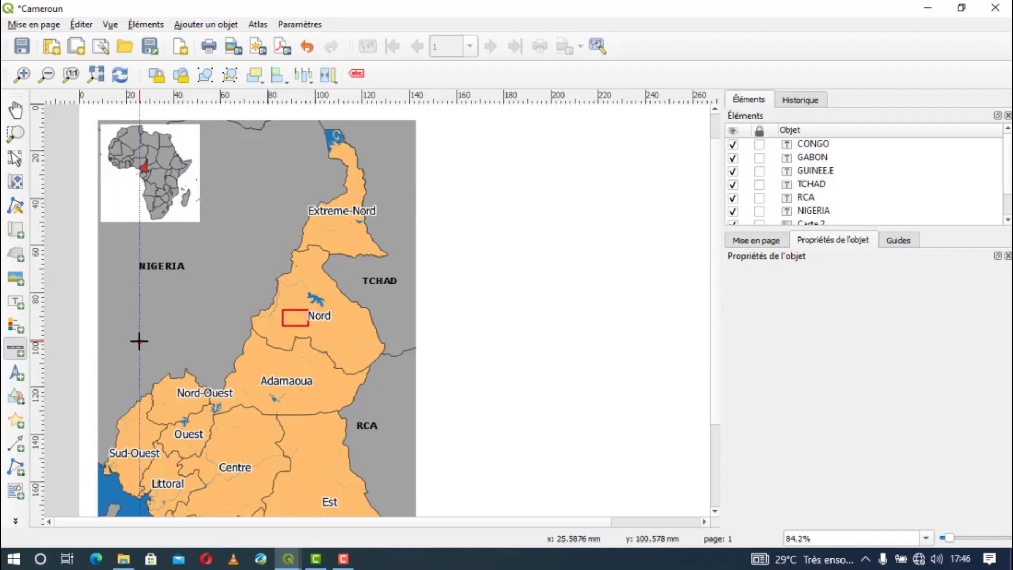
pyautogui.moveTo(131, 343)
pyautogui.mouseDown()
pyautogui.moveTo(208, 357)
pyautogui.moveTo(200, 350)
pyautogui.mouseUp()
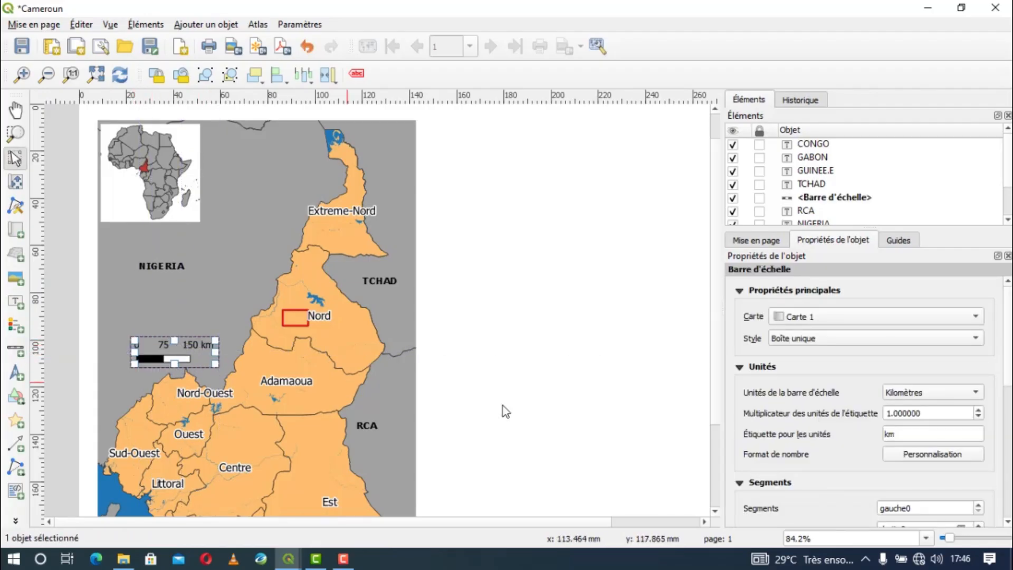
# Set the scale bar's height (Hauteur) to 1 mm and move it up to just below the NIGERIA label.
pyautogui.scroll(-4, 963, 446)
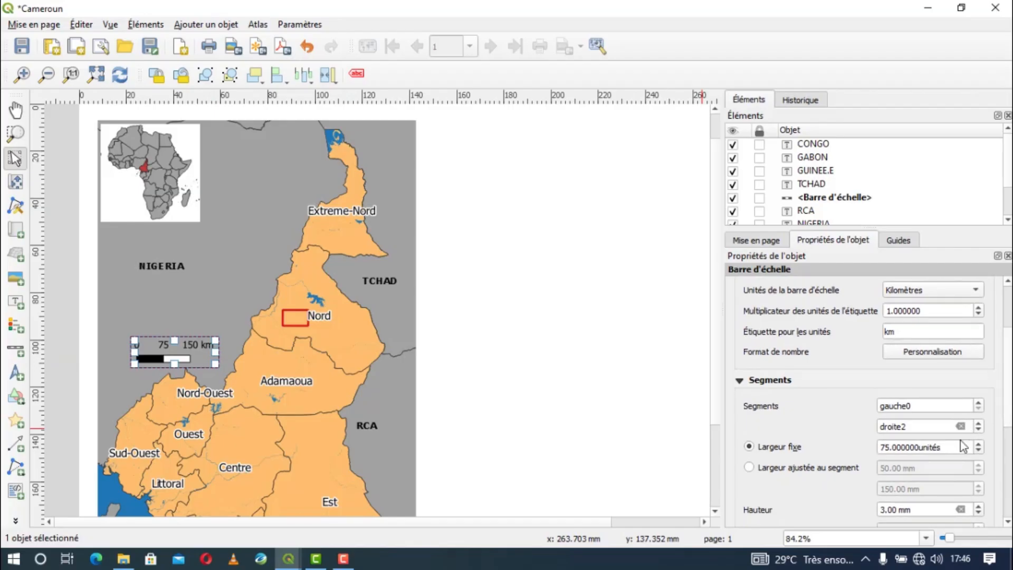
pyautogui.click(979, 513)
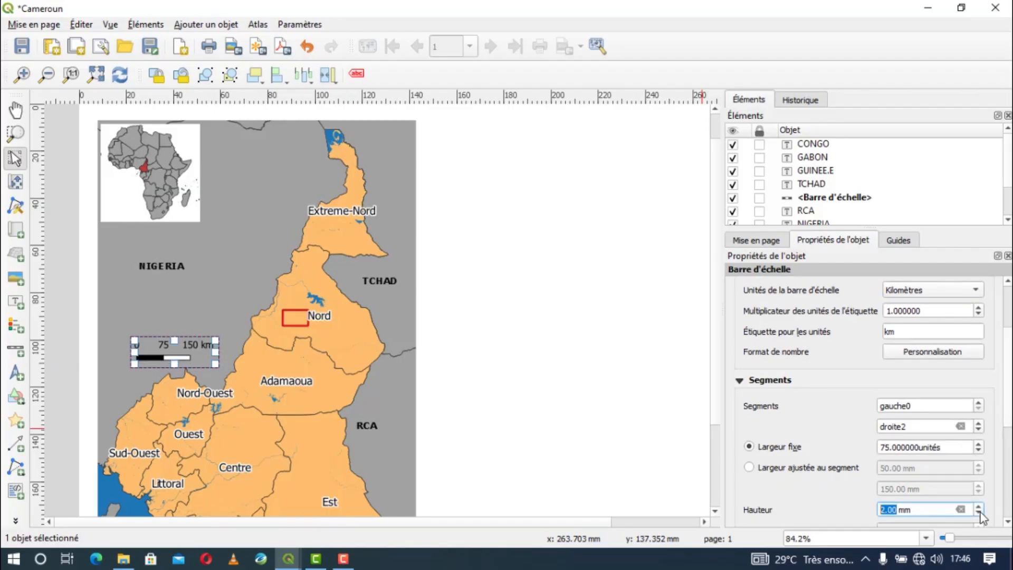
pyautogui.click(979, 513)
pyautogui.scroll(1, 171, 347)
pyautogui.moveTo(154, 358); pyautogui.dragTo(159, 280)
pyautogui.scroll(-1, 239, 312)
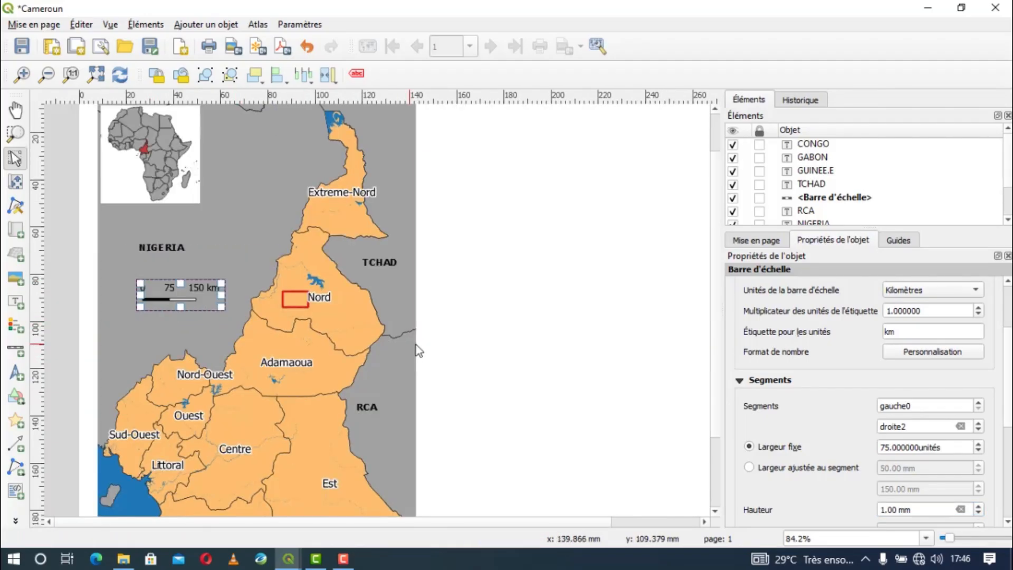
pyautogui.click(465, 341)
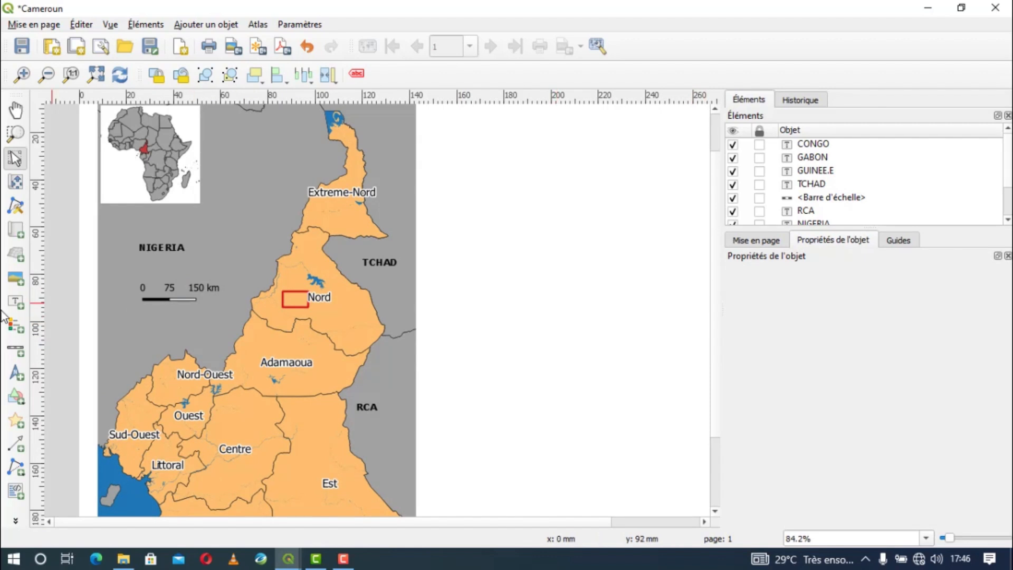
# Add a legend for Carte 1 just below the scale bar and turn off its automatic updating (Mise à jour auto).
pyautogui.click(16, 325)
pyautogui.moveTo(136, 307); pyautogui.dragTo(201, 345)
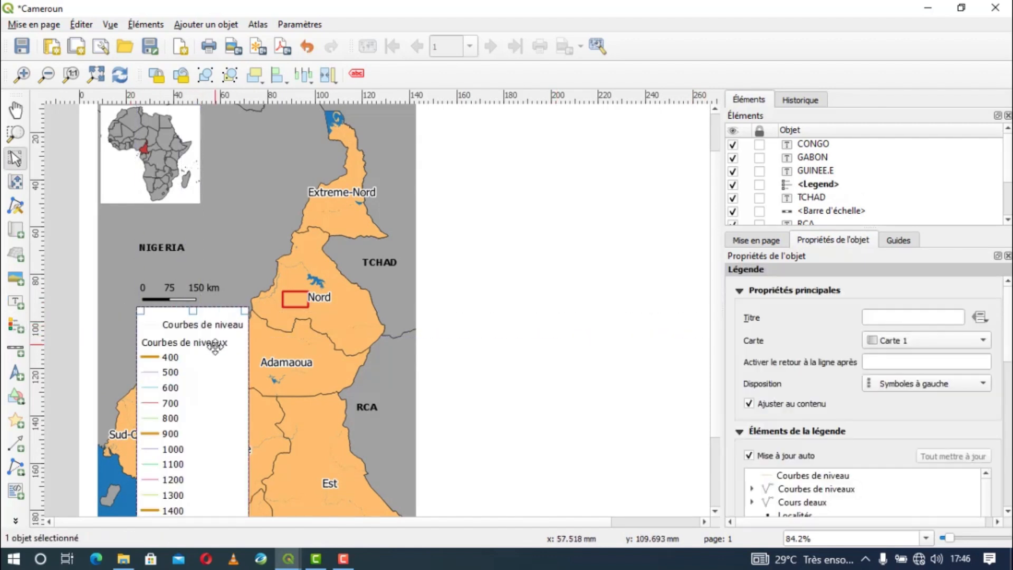
pyautogui.scroll(-5, 816, 355)
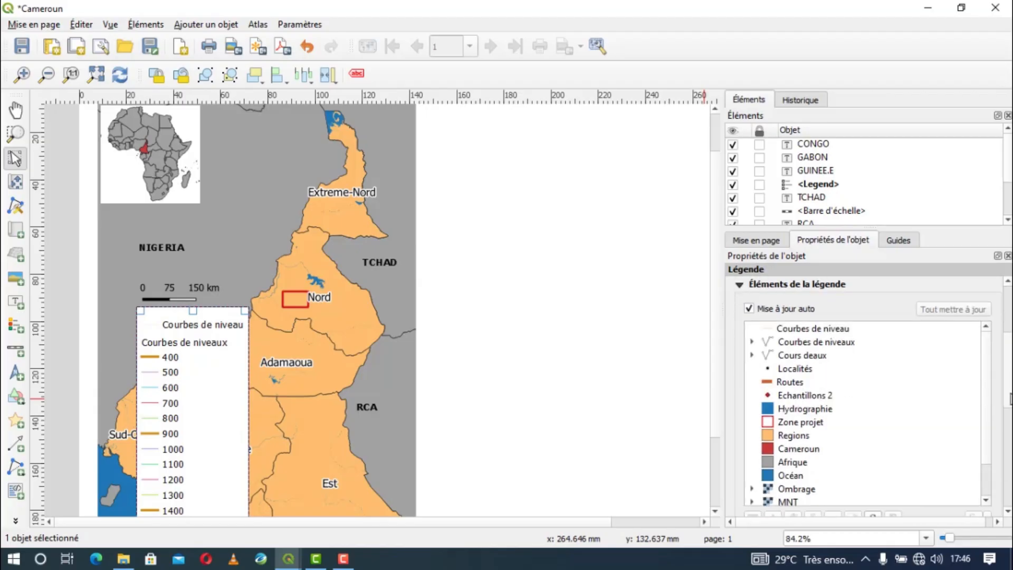
pyautogui.click(749, 290)
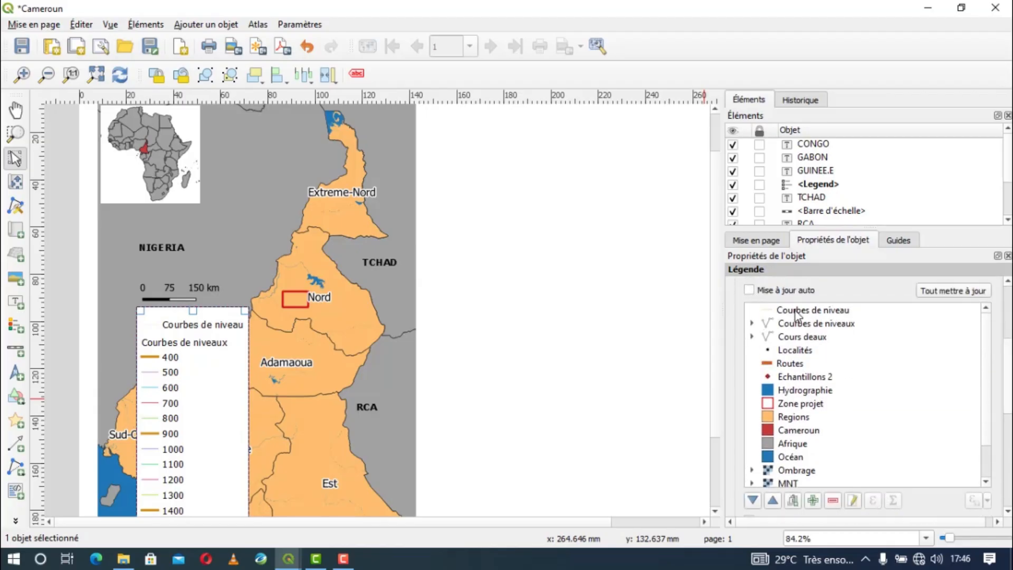
# Remove every legend entry except Zone projet, from Courbes de niveau to Hydrographie and from Regions to Carte satellitaire.
pyautogui.click(790, 312)
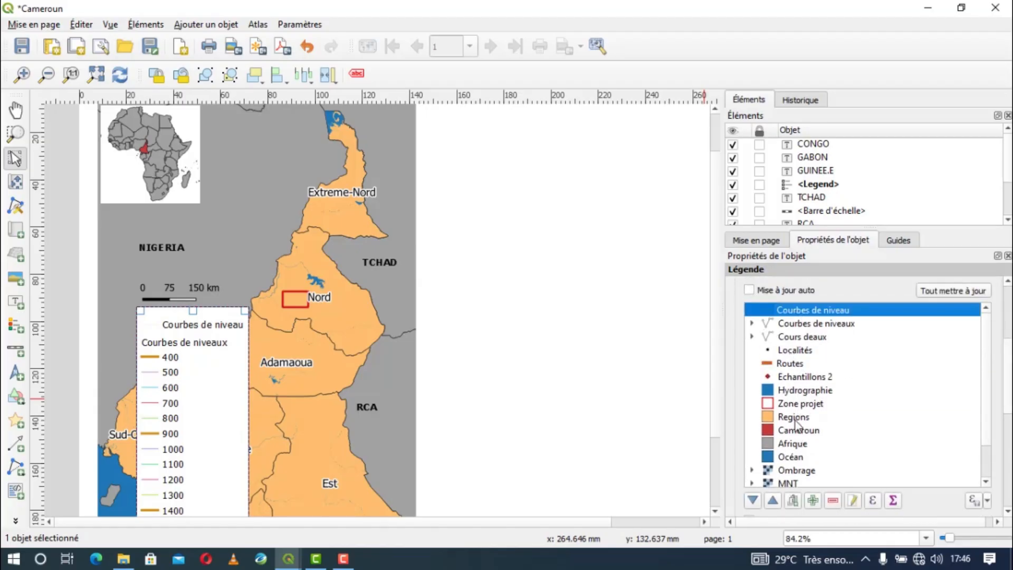
pyautogui.click(796, 391)
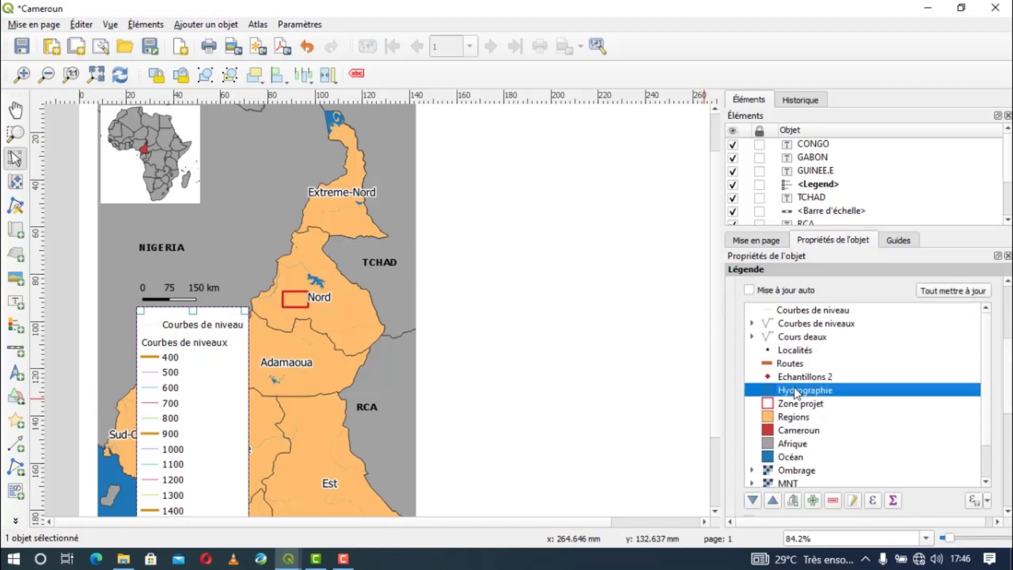
pyautogui.keyDown('shift'); pyautogui.click(785, 312); pyautogui.keyUp('shift')
pyautogui.click(833, 500)
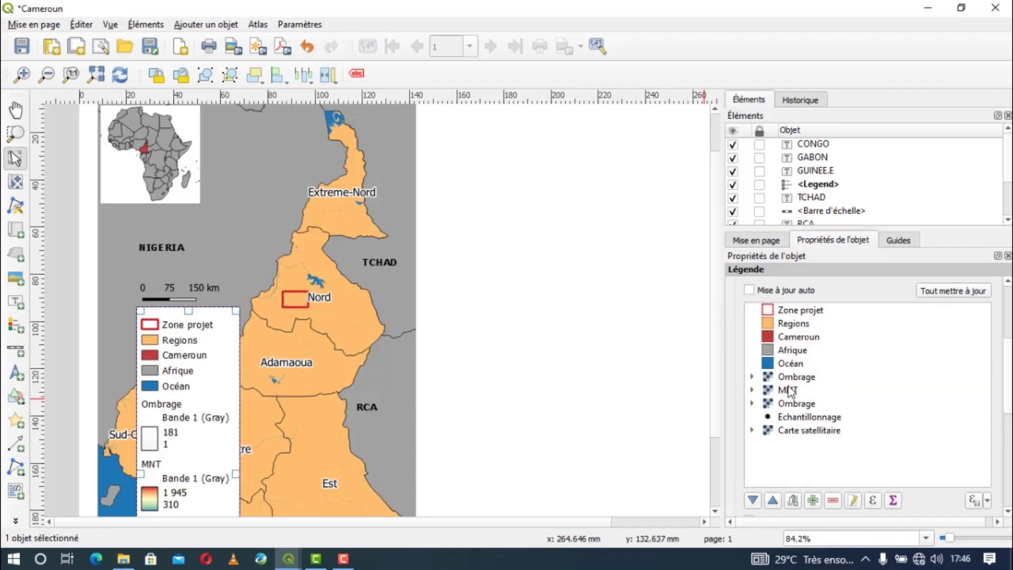
pyautogui.click(780, 325)
pyautogui.keyDown('shift'); pyautogui.click(803, 431); pyautogui.keyUp('shift')
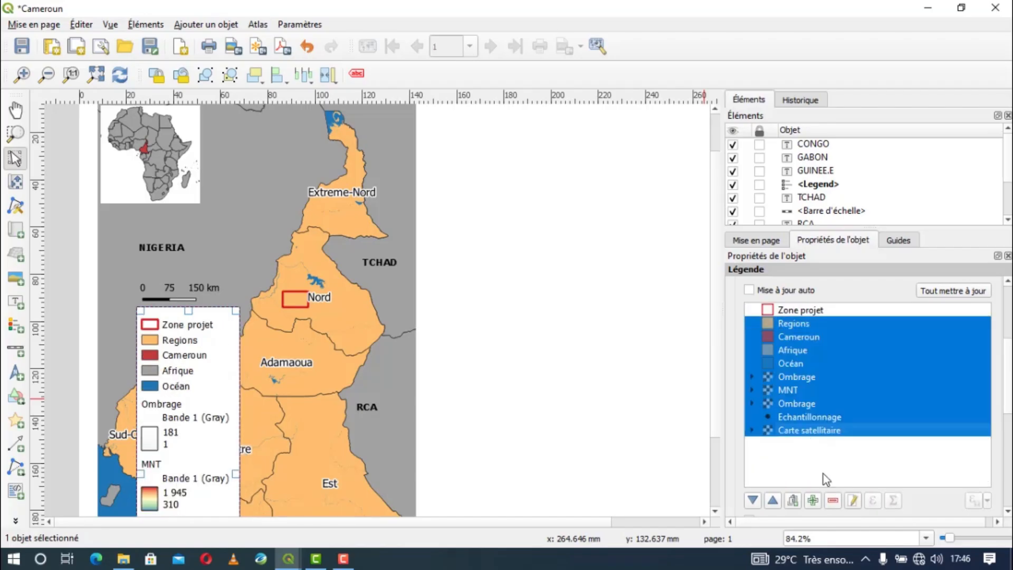
pyautogui.click(833, 501)
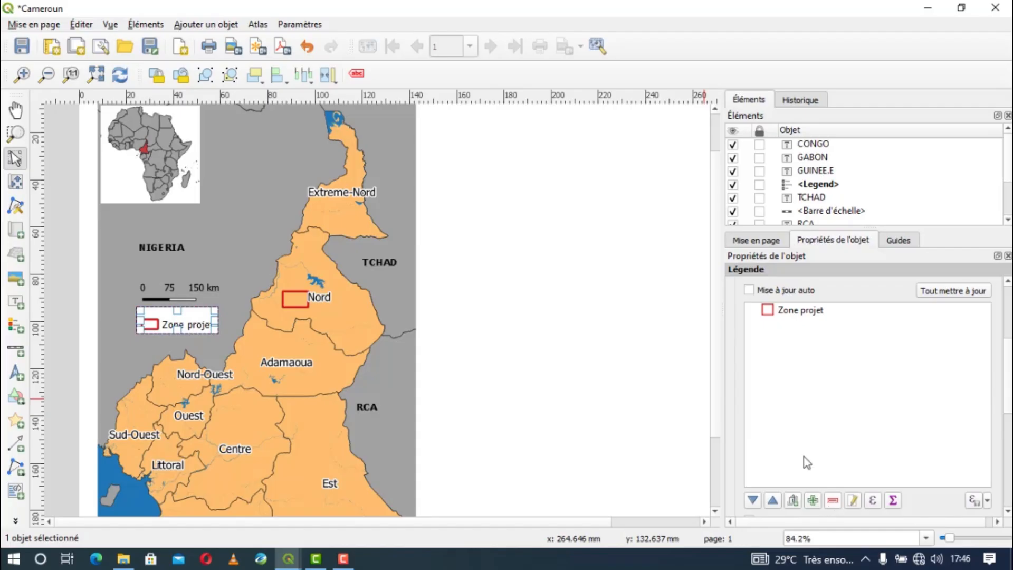
# Change the label of the legend's Zone projet entry to "Zone du projet".
pyautogui.click(791, 313)
pyautogui.click(853, 500)
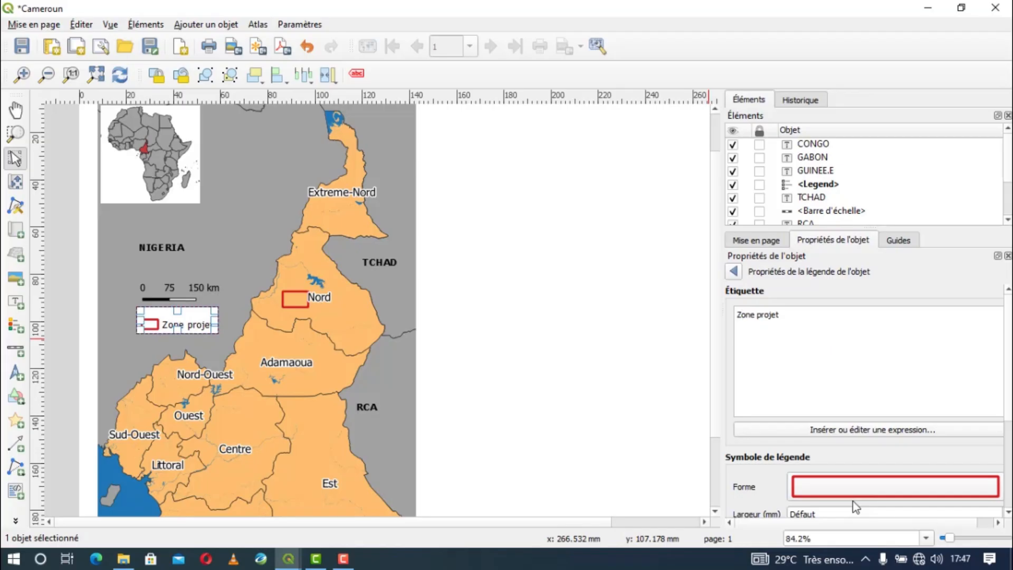
pyautogui.press('BackSpace')
pyautogui.press('BackSpace')
pyautogui.press('BackSpace')
pyautogui.press('BackSpace')
pyautogui.press('BackSpace')
pyautogui.press('BackSpace')
pyautogui.press('BackSpace')
pyautogui.press('BackSpace')
pyautogui.press('BackSpace')
pyautogui.press('BackSpace')
pyautogui.press('BackSpace')
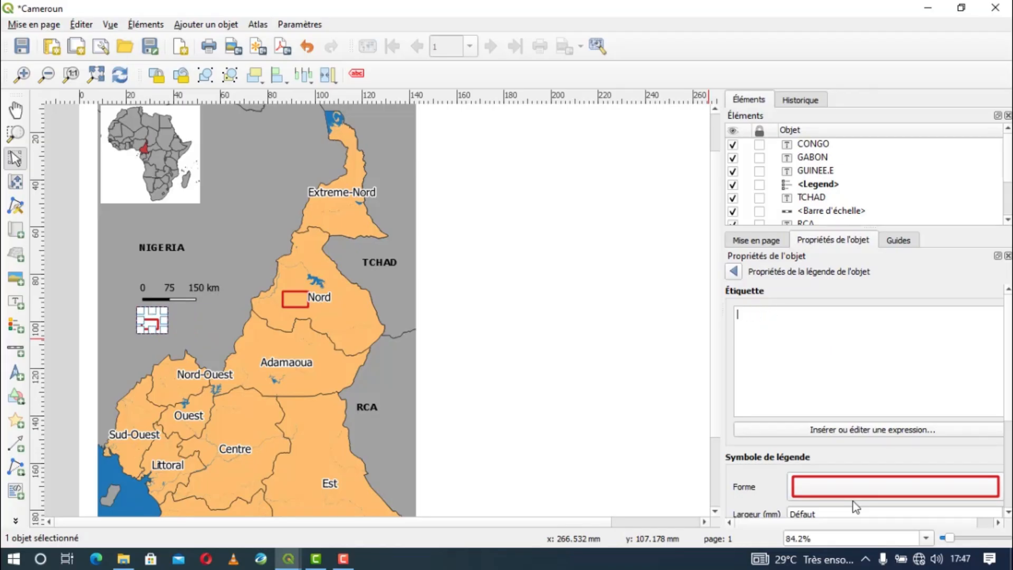
pyautogui.write('Zo')
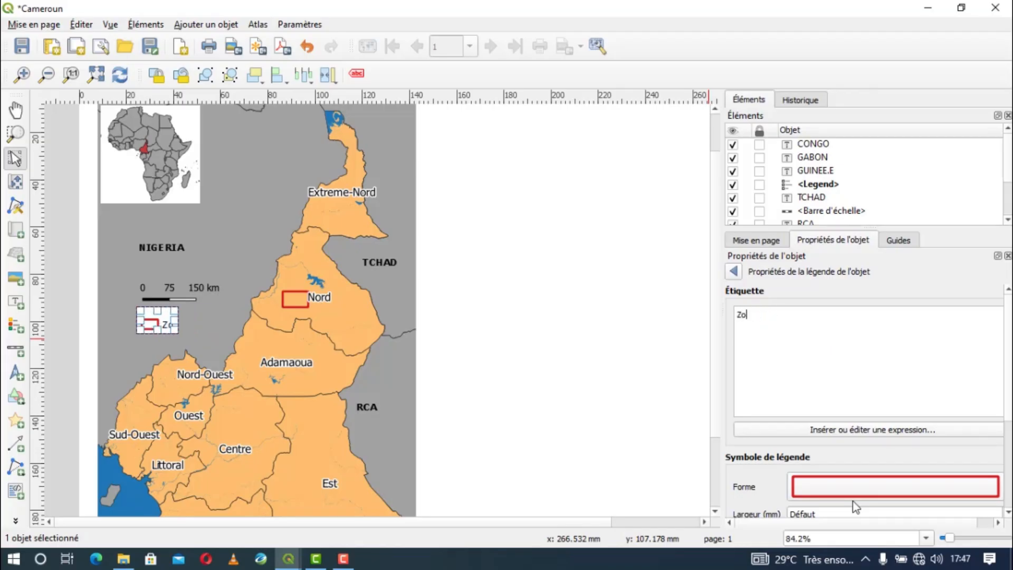
pyautogui.write('ne d')
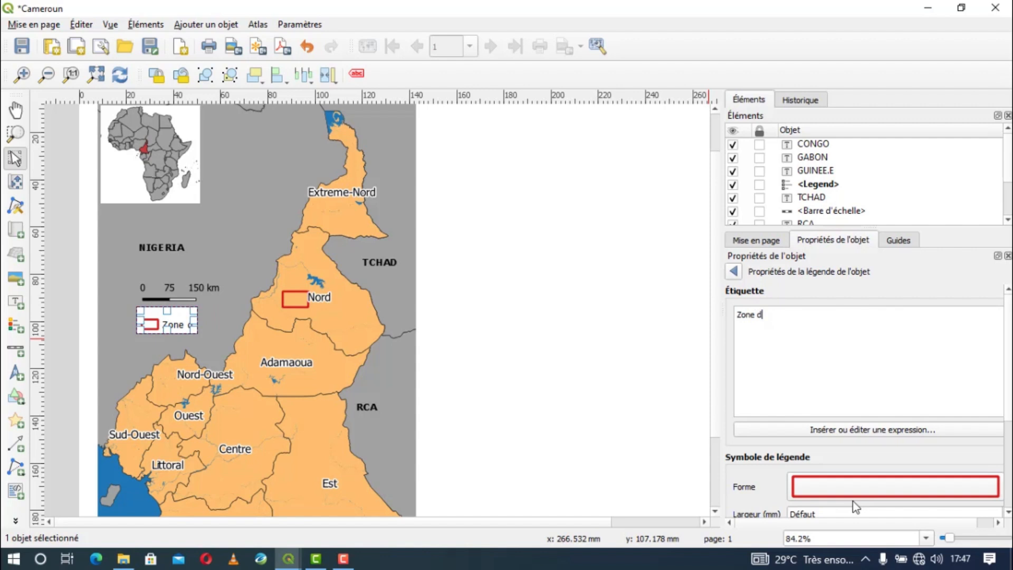
pyautogui.write('4')
pyautogui.press('BackSpace')
pyautogui.write("'2tude=")
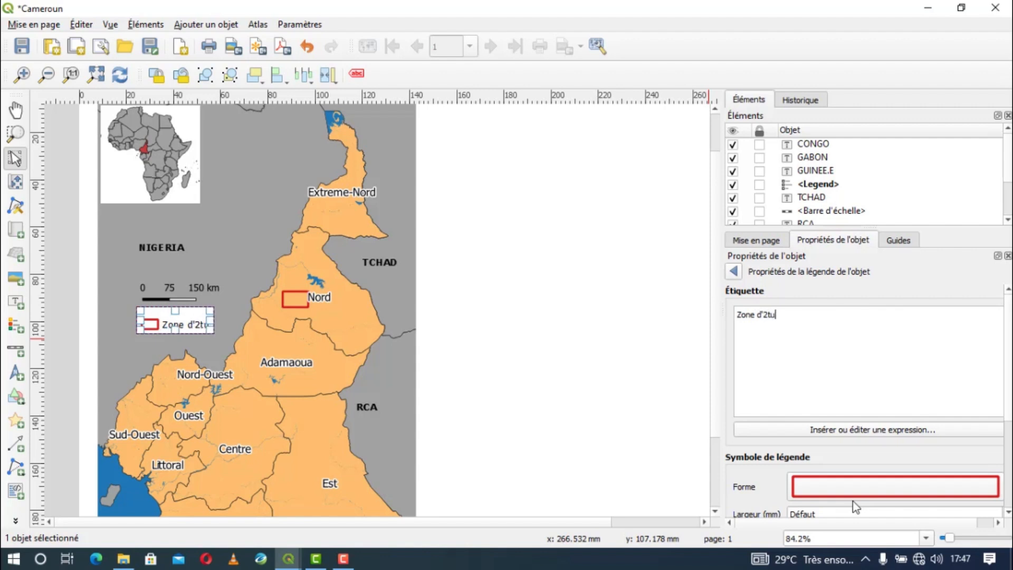
pyautogui.press('BackSpace')
pyautogui.press('BackSpace')
pyautogui.press('BackSpace')
pyautogui.press('BackSpace')
pyautogui.press('BackSpace')
pyautogui.press('BackSpace')
pyautogui.press('BackSpace')
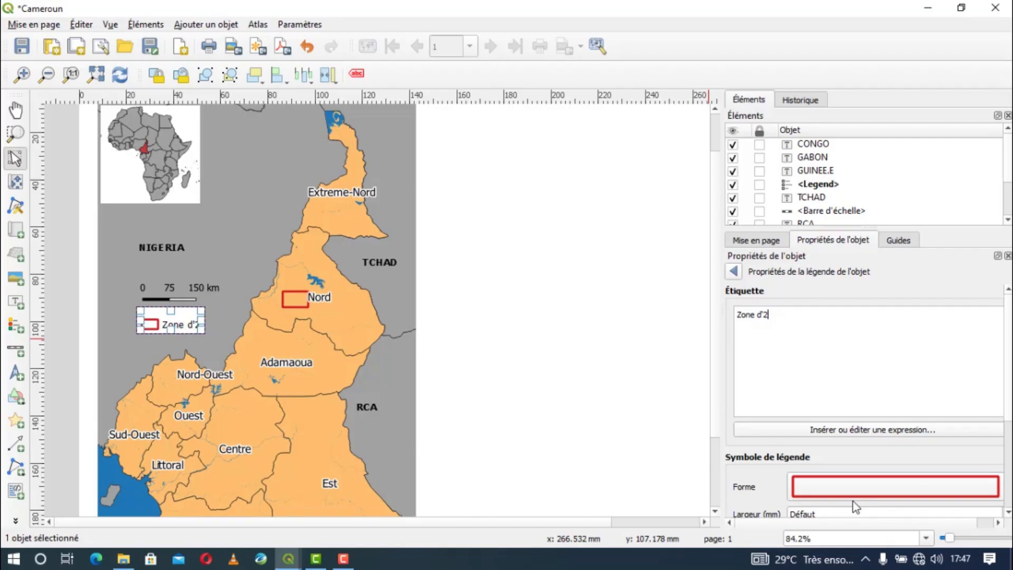
pyautogui.write('e')
pyautogui.press('BackSpace')
pyautogui.write('u projet')
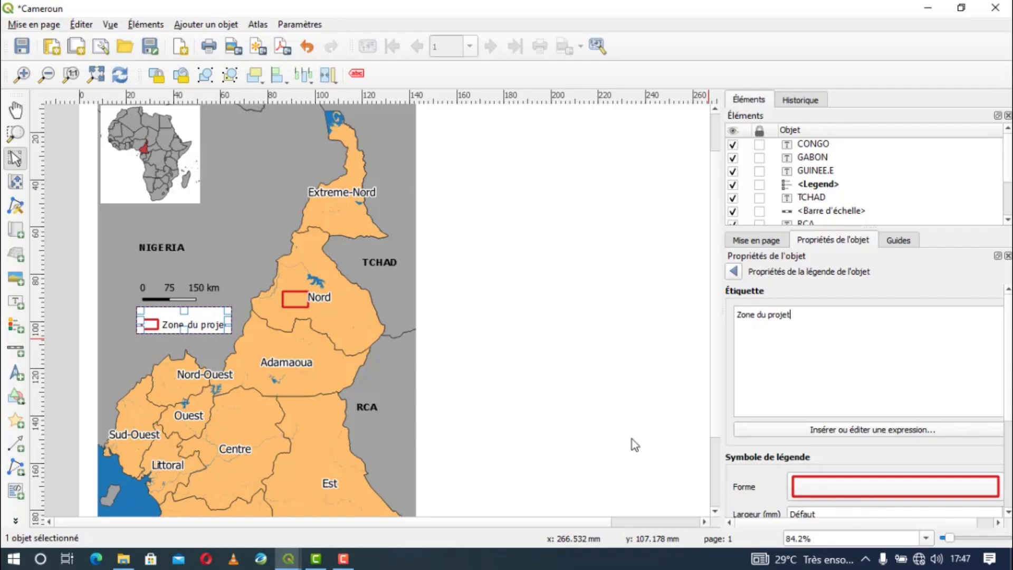
# Shift the legend slightly west so it sits centred beneath the scale bar, and leave its entry properties.
pyautogui.scroll(1, 131, 312)
pyautogui.moveTo(200, 329); pyautogui.dragTo(177, 328)
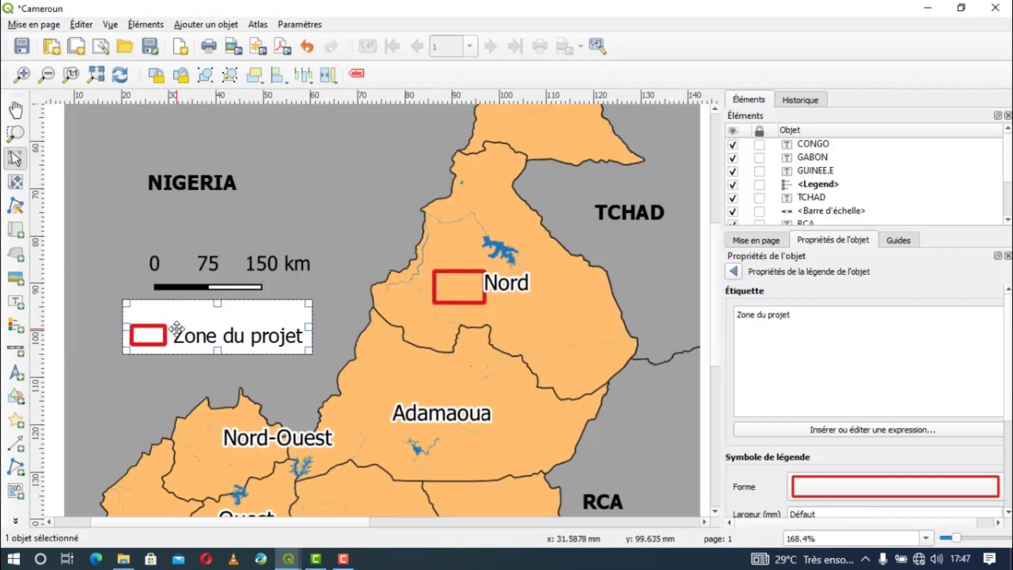
pyautogui.scroll(-1, 346, 343)
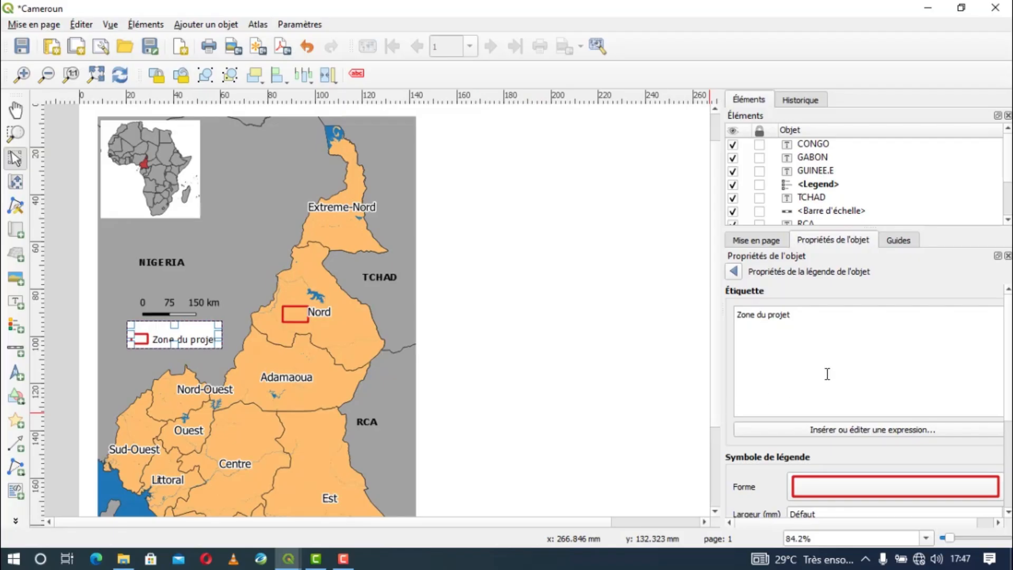
pyautogui.click(733, 272)
pyautogui.scroll(-8, 796, 397)
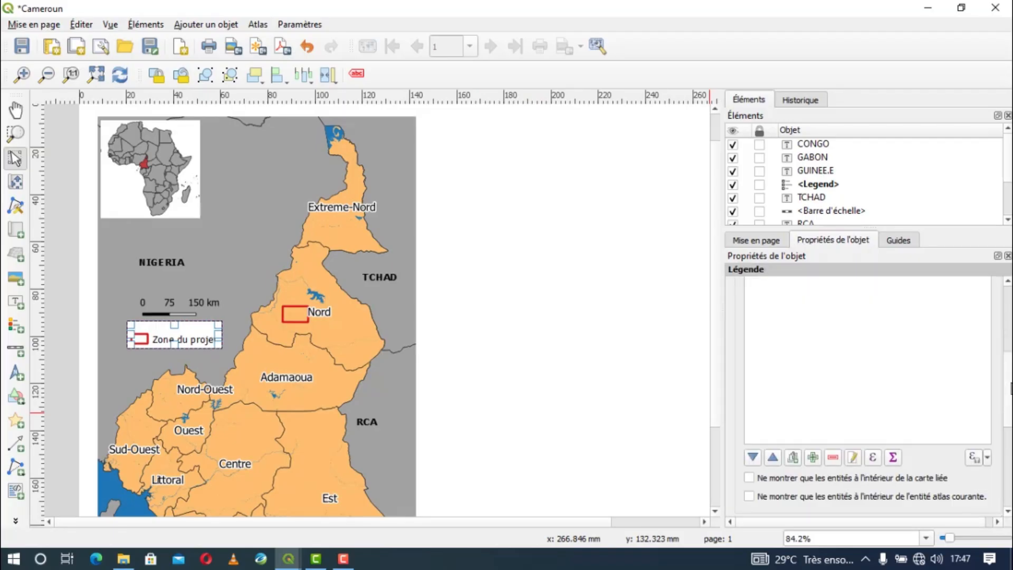
pyautogui.click(559, 389)
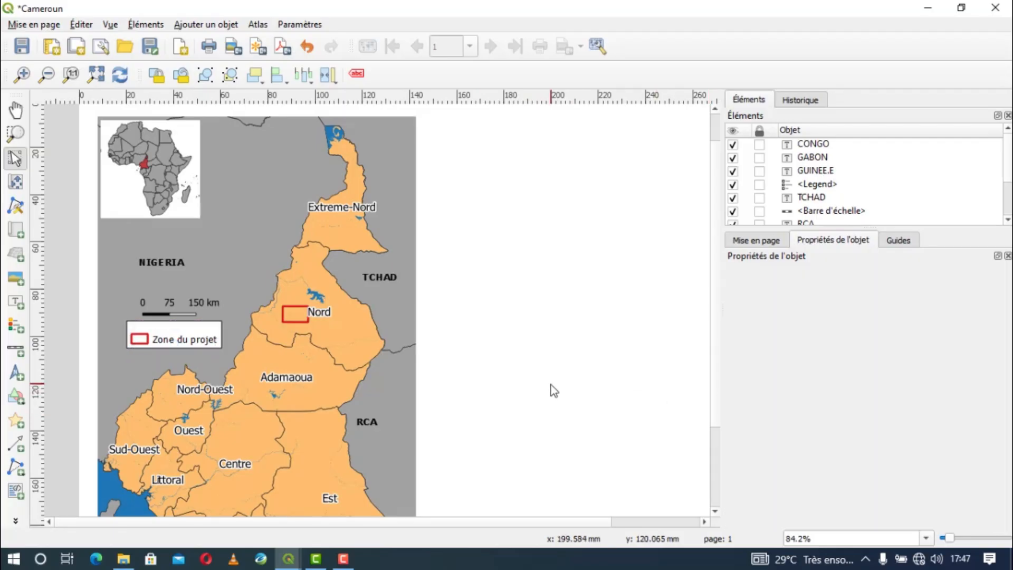
# Turn on the frame (Cadre) around the main Cameroun map, Carte 1.
pyautogui.scroll(-1, 234, 346)
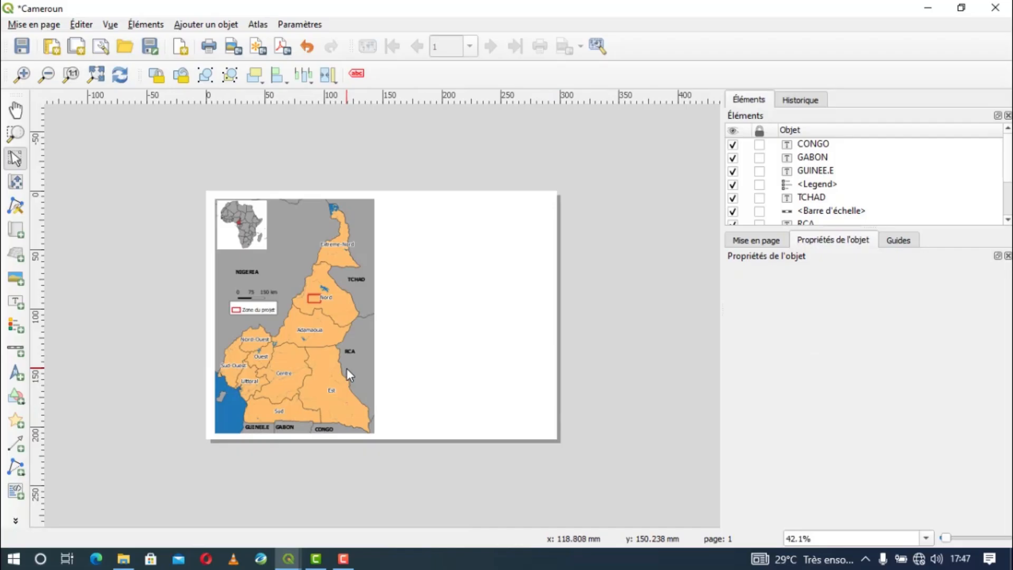
pyautogui.click(299, 232)
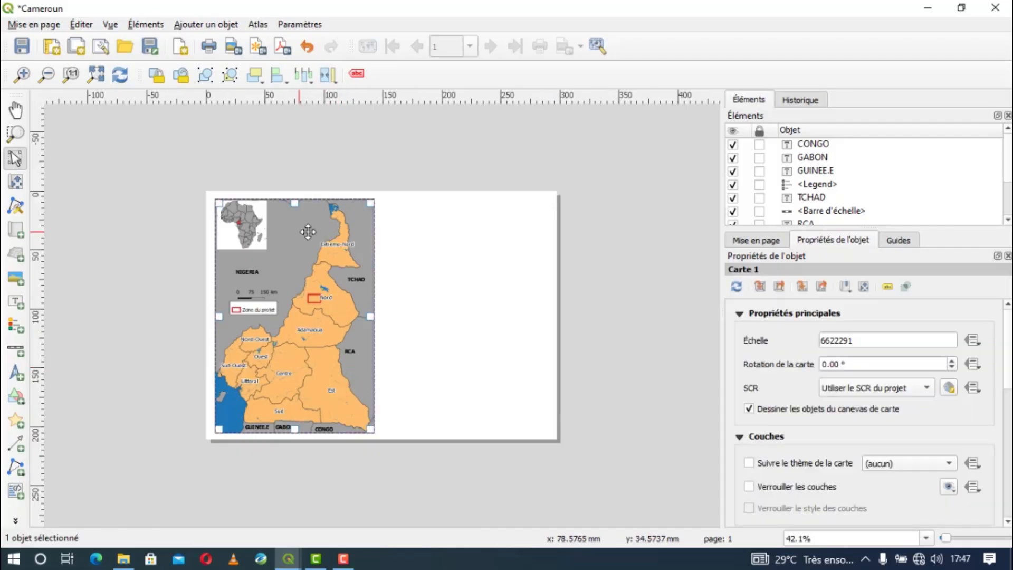
pyautogui.moveTo(1008, 363); pyautogui.dragTo(1008, 422)
pyautogui.scroll(-3, 760, 473)
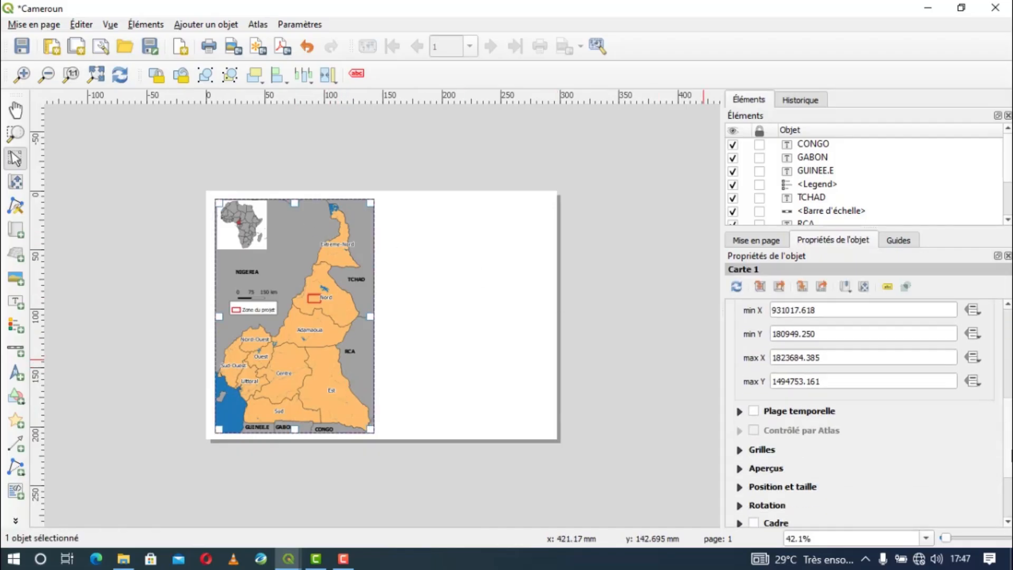
pyautogui.click(754, 513)
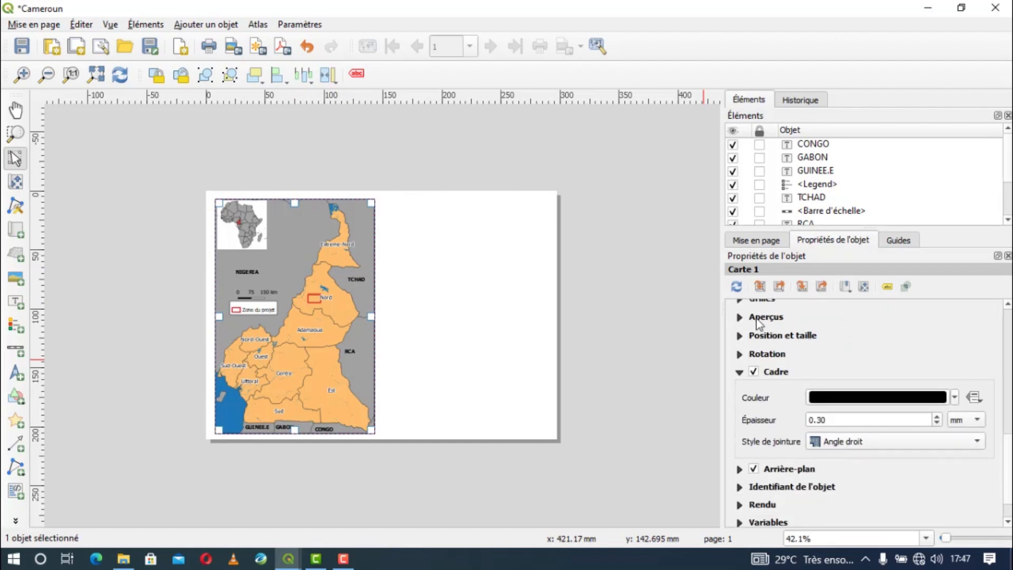
# Add a grid to Carte 1 and open its properties for editing.
pyautogui.moveTo(1011, 439)
pyautogui.mouseDown()
pyautogui.moveTo(1008, 321)
pyautogui.moveTo(1010, 435)
pyautogui.mouseUp()
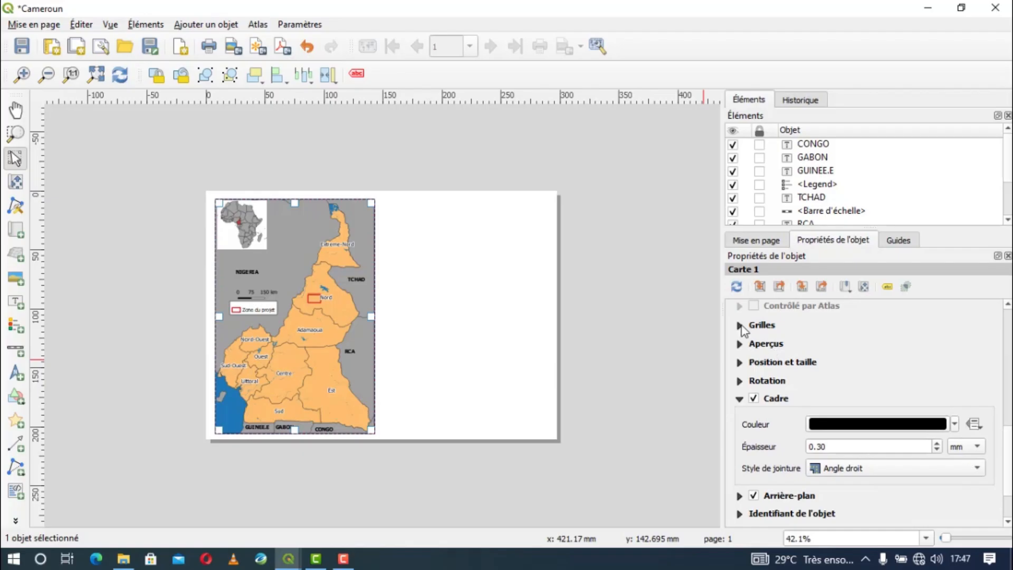
pyautogui.click(741, 326)
pyautogui.click(772, 350)
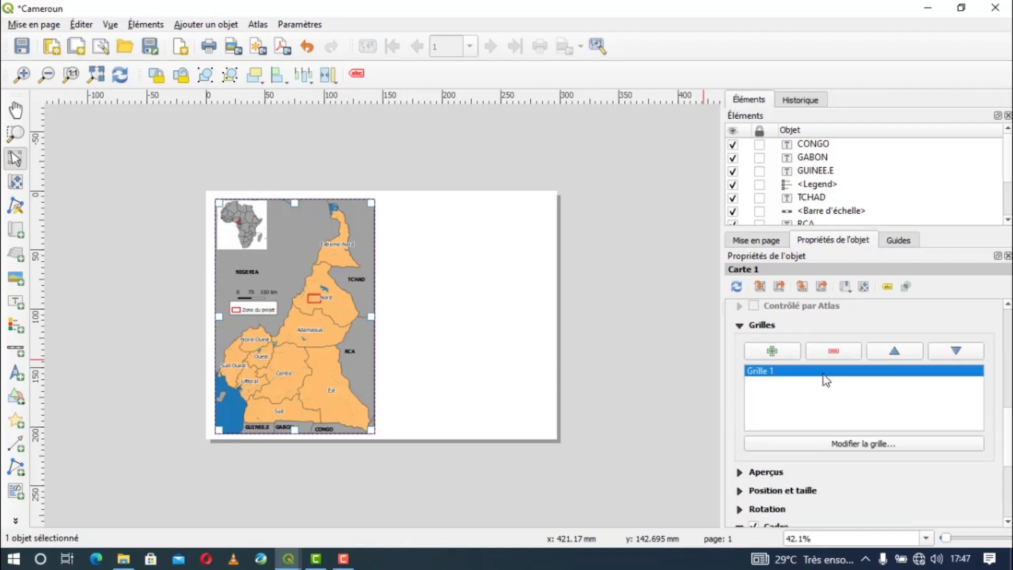
pyautogui.click(860, 444)
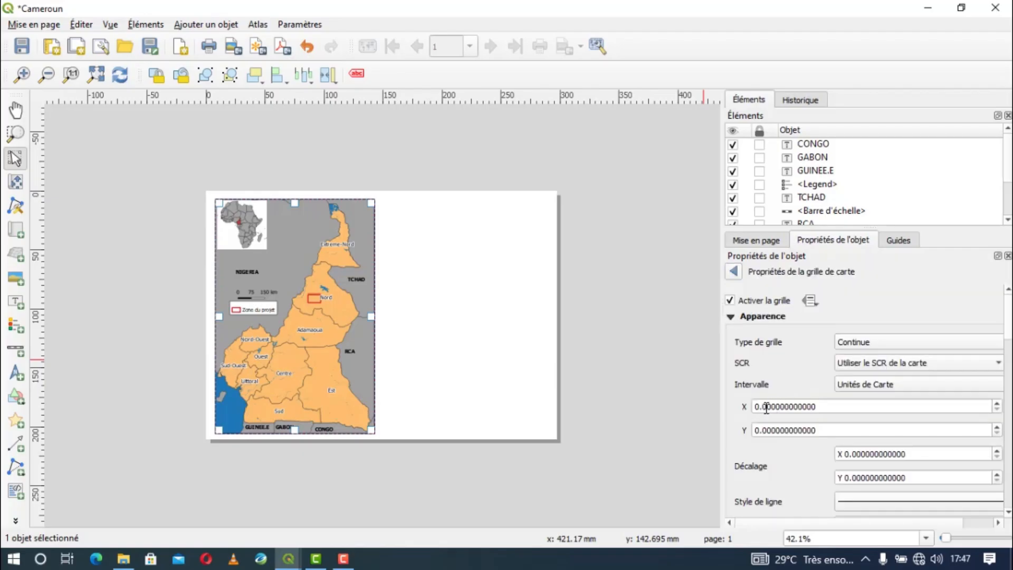
# Try X intervals of 0.1, 0.01 and 1 map units for the Carte 1 grid.
pyautogui.click(764, 407)
pyautogui.write('1')
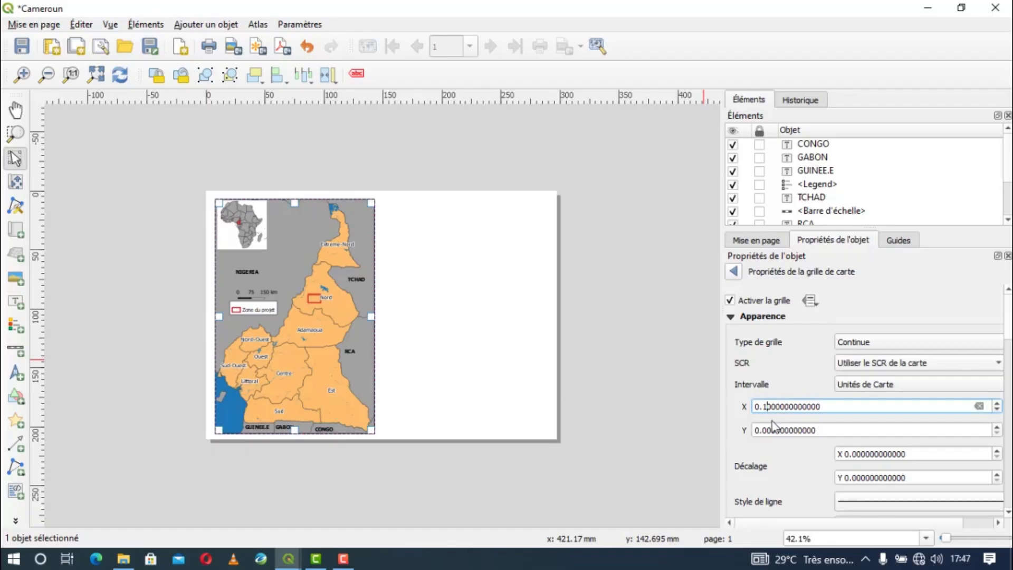
pyautogui.click(763, 430)
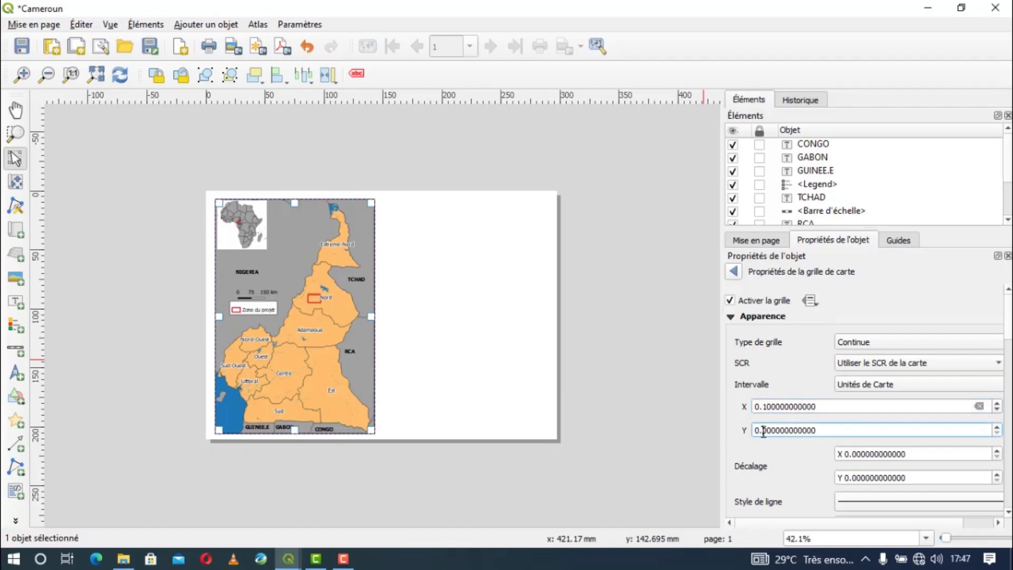
pyautogui.click(768, 406)
pyautogui.press('BackSpace')
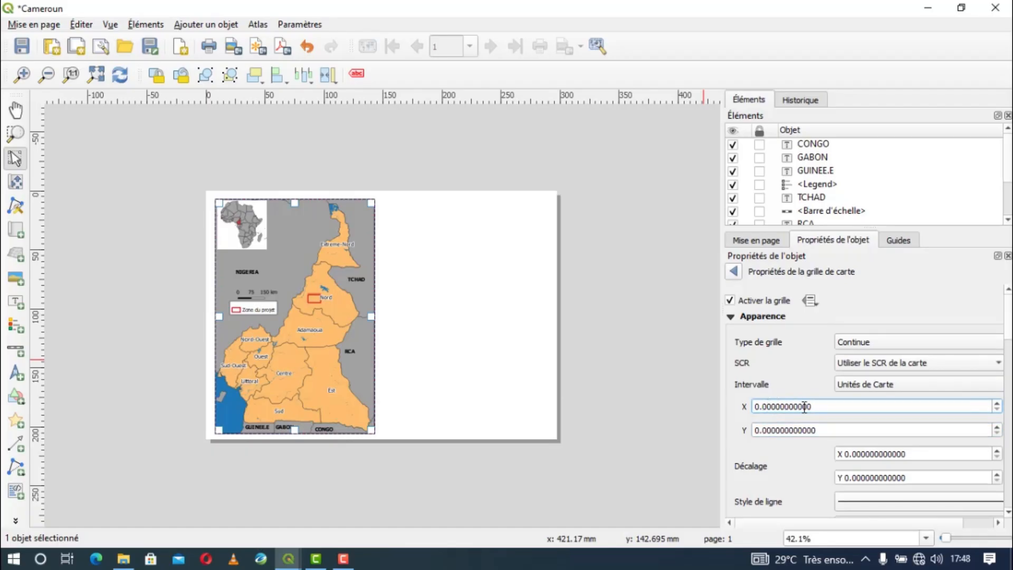
pyautogui.write('1')
pyautogui.click(767, 430)
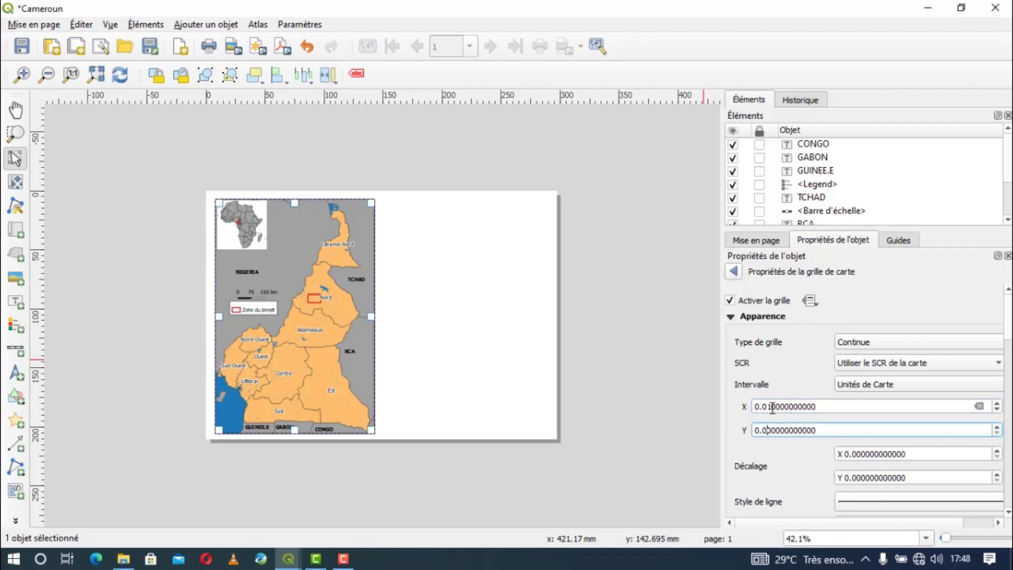
pyautogui.click(772, 407)
pyautogui.press('BackSpace')
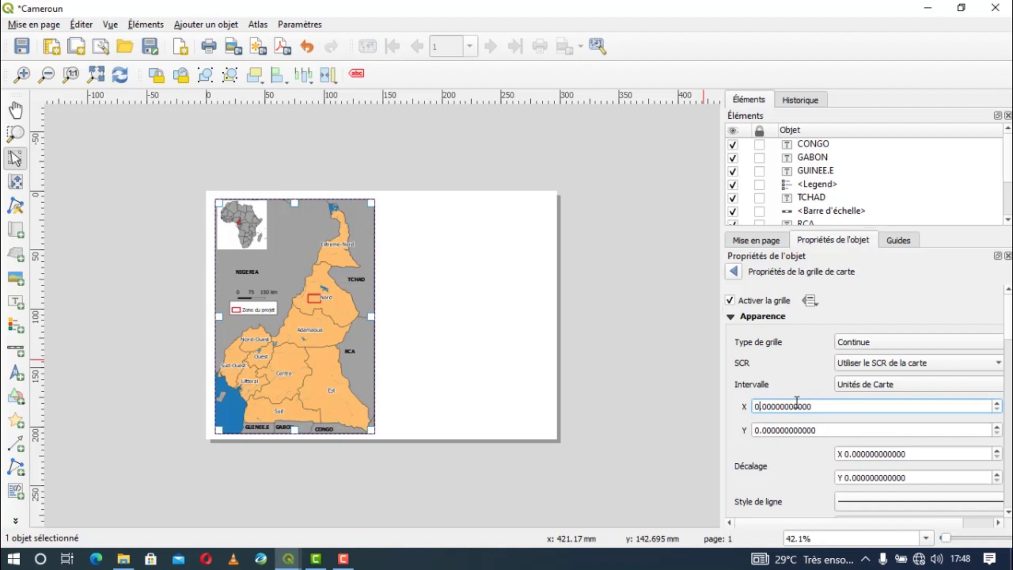
pyautogui.write('1')
pyautogui.click(760, 428)
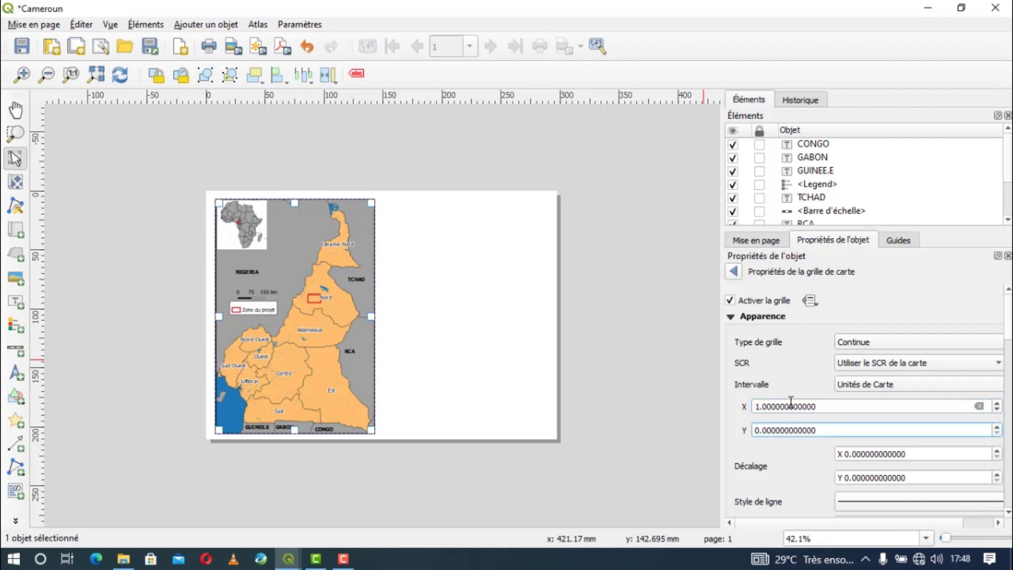
# Try larger X intervals of 1000 and 1000000 map units for the grid.
pyautogui.click(762, 406)
pyautogui.write('0')
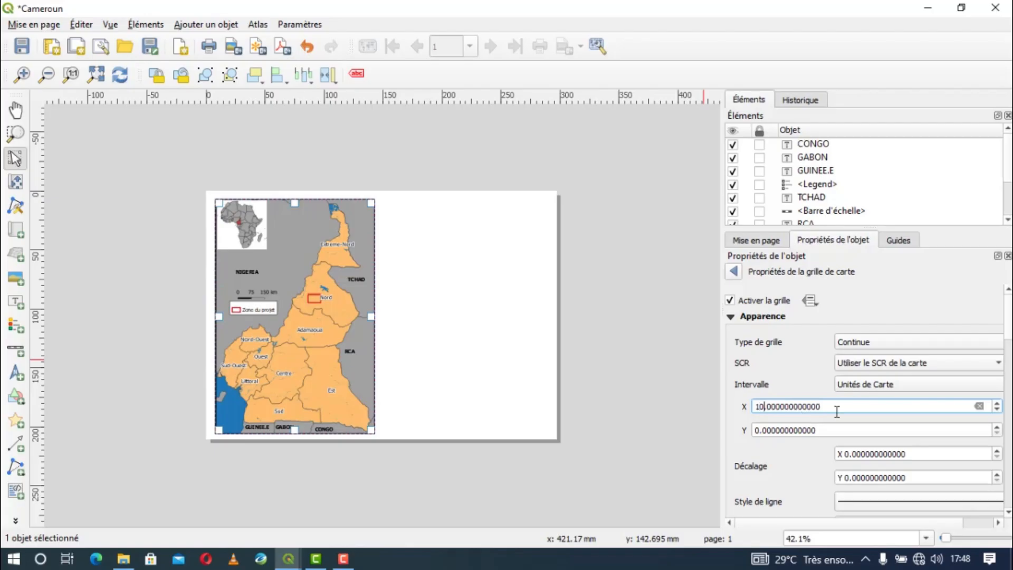
pyautogui.write('00')
pyautogui.click(766, 431)
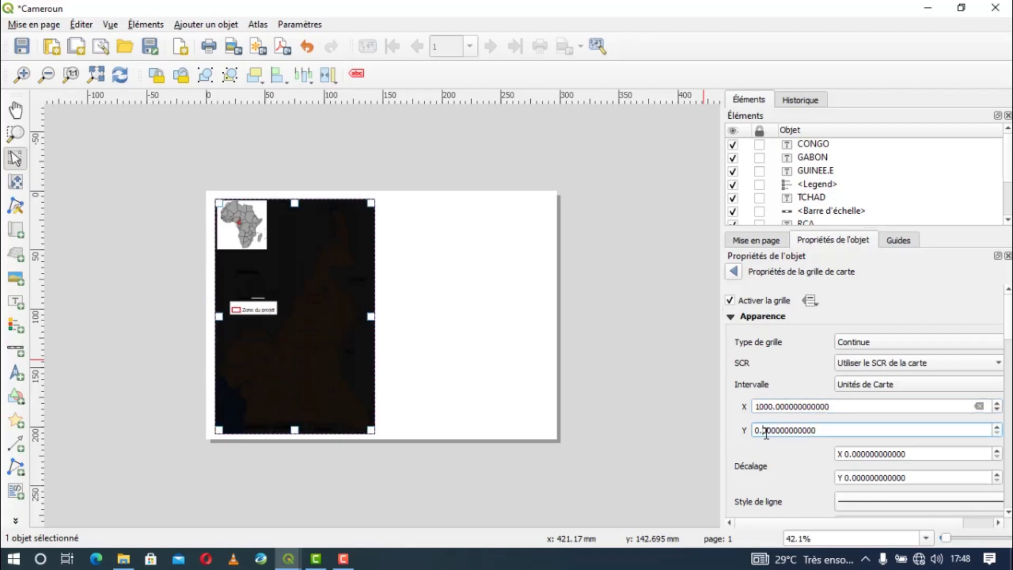
pyautogui.click(773, 407)
pyautogui.write('000')
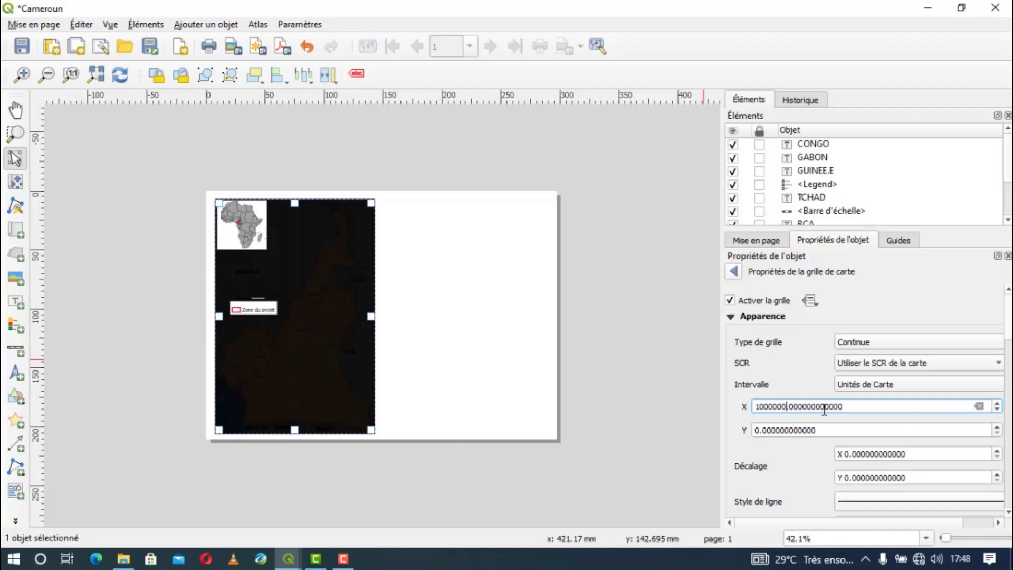
pyautogui.click(804, 428)
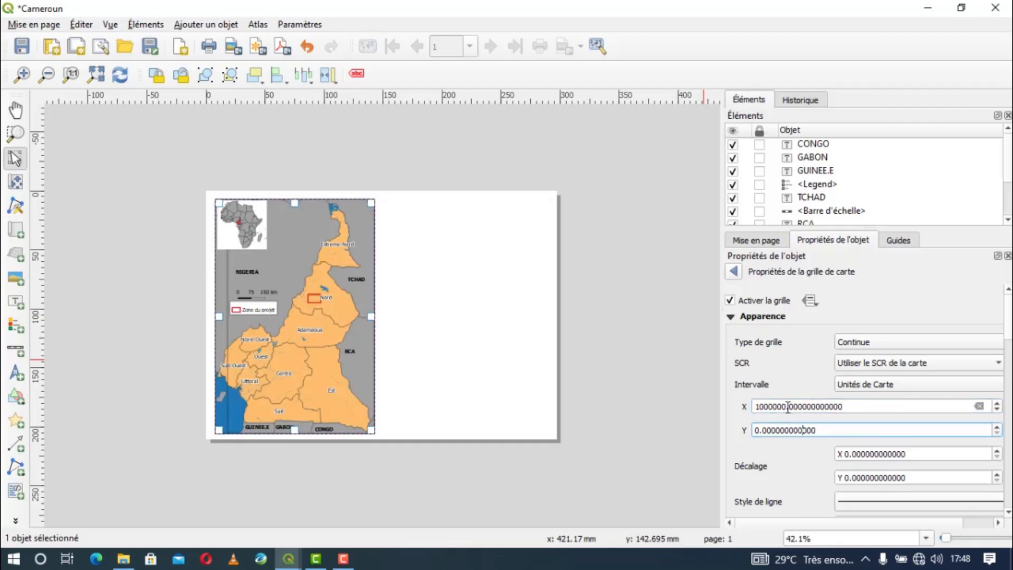
pyautogui.click(788, 406)
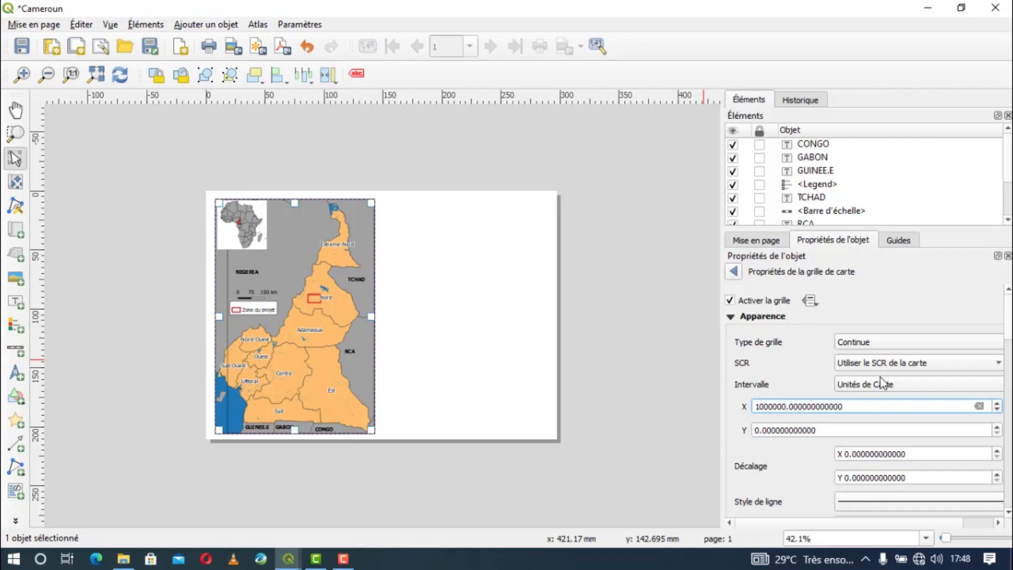
# Set the grid's SCR to the default EPSG:4326 - WGS 84 and its X interval to 1.
pyautogui.click(899, 364)
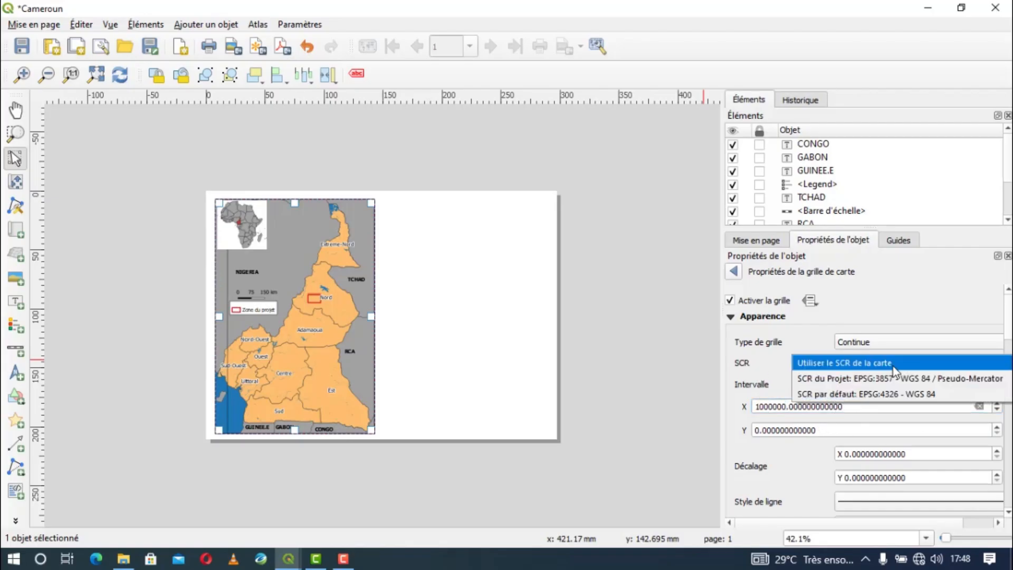
pyautogui.click(891, 395)
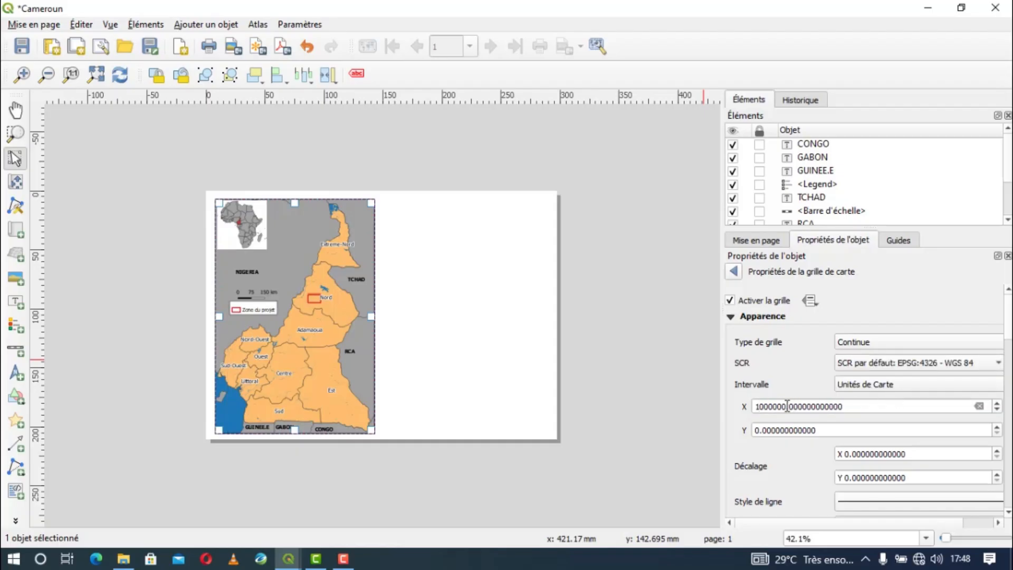
pyautogui.moveTo(787, 406); pyautogui.dragTo(762, 405)
pyautogui.press('BackSpace')
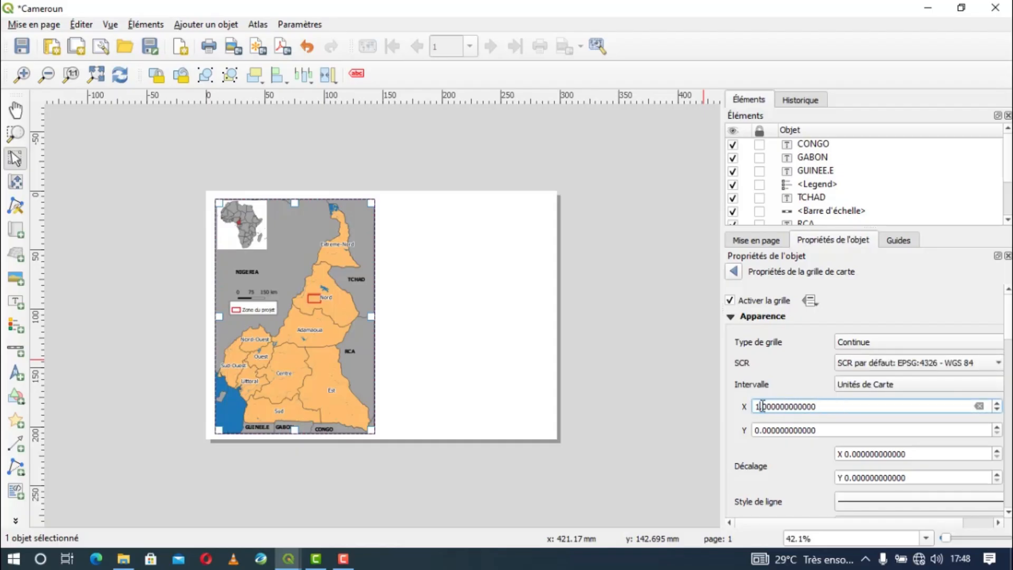
pyautogui.click(759, 430)
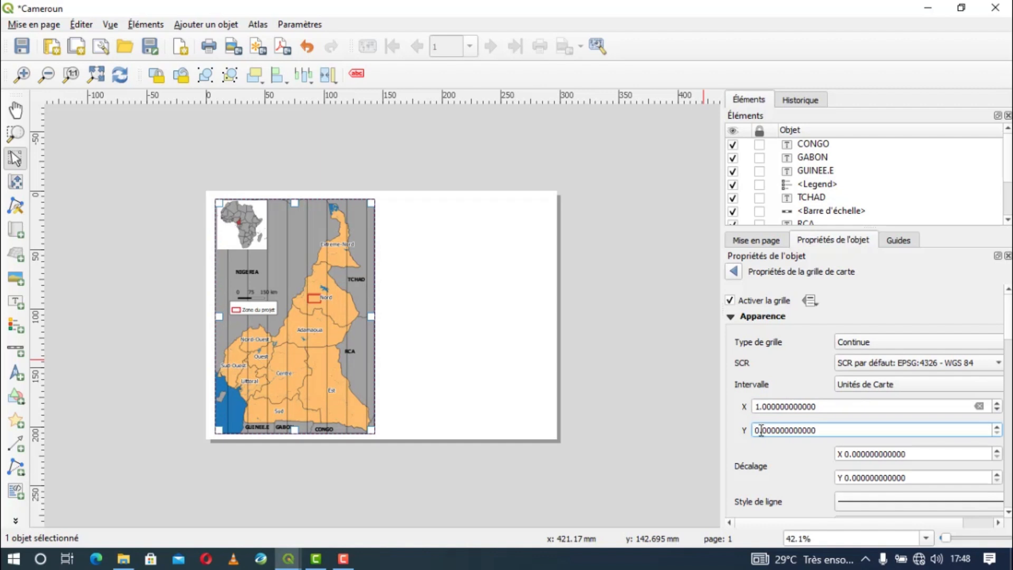
# Increase the spacing of the grid's vertical lines by setting the X interval to 2.
pyautogui.click(757, 406)
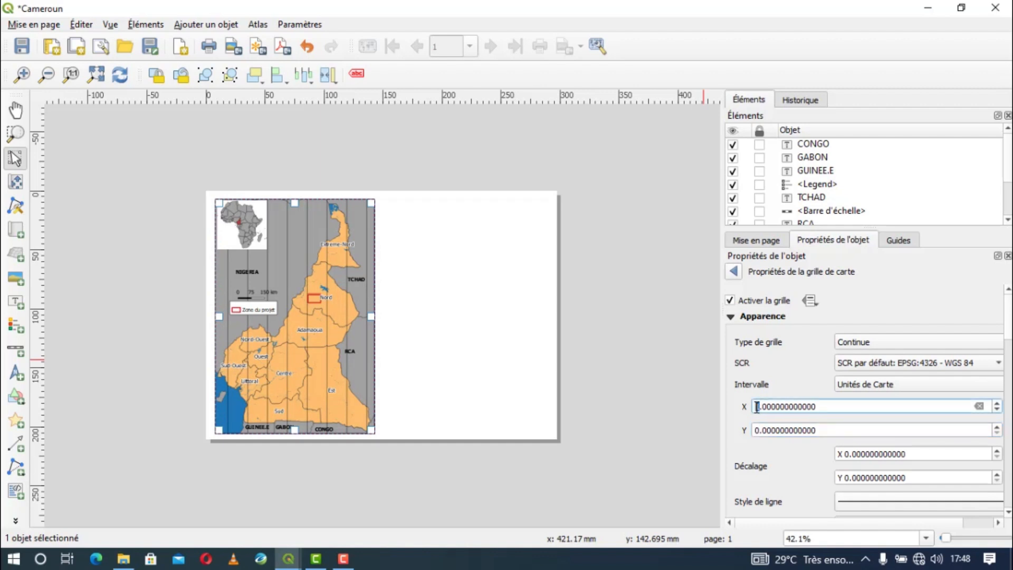
pyautogui.write('2')
pyautogui.click(759, 430)
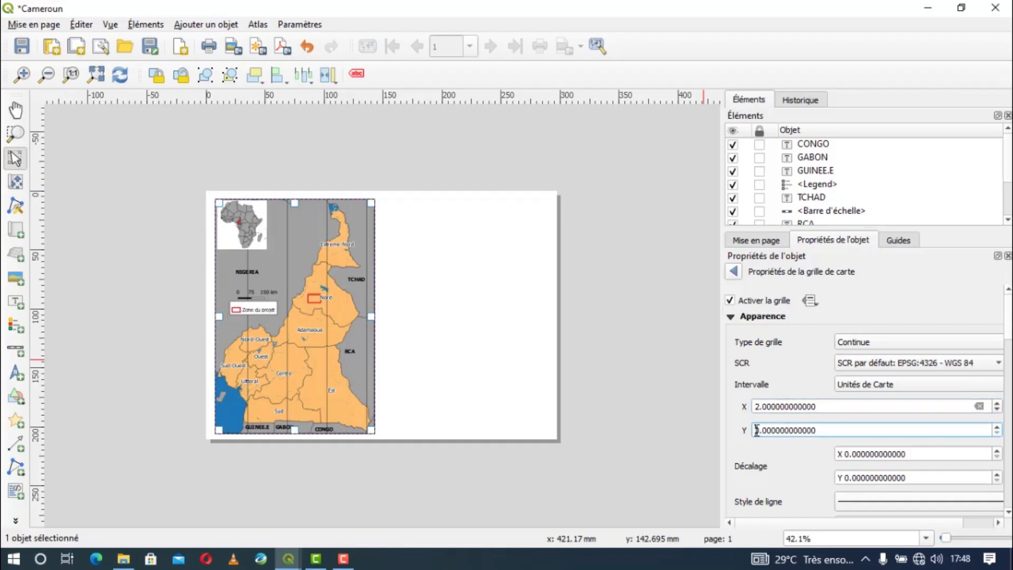
# Set the Carte 1 grid's Y interval to 2 and lower its line symbol's opacity to about 10.6%.
pyautogui.write('2')
pyautogui.click(769, 407)
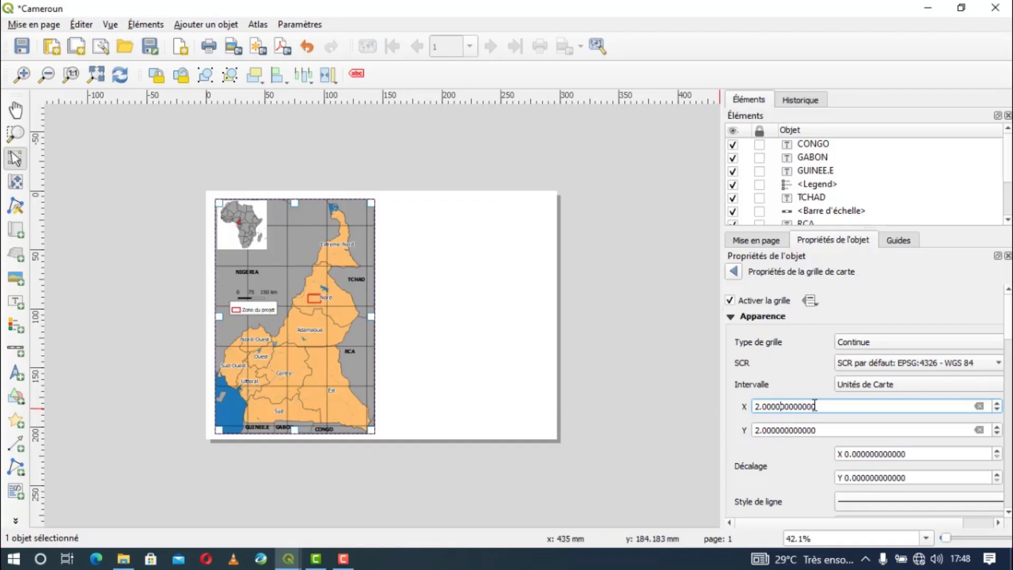
pyautogui.click(901, 503)
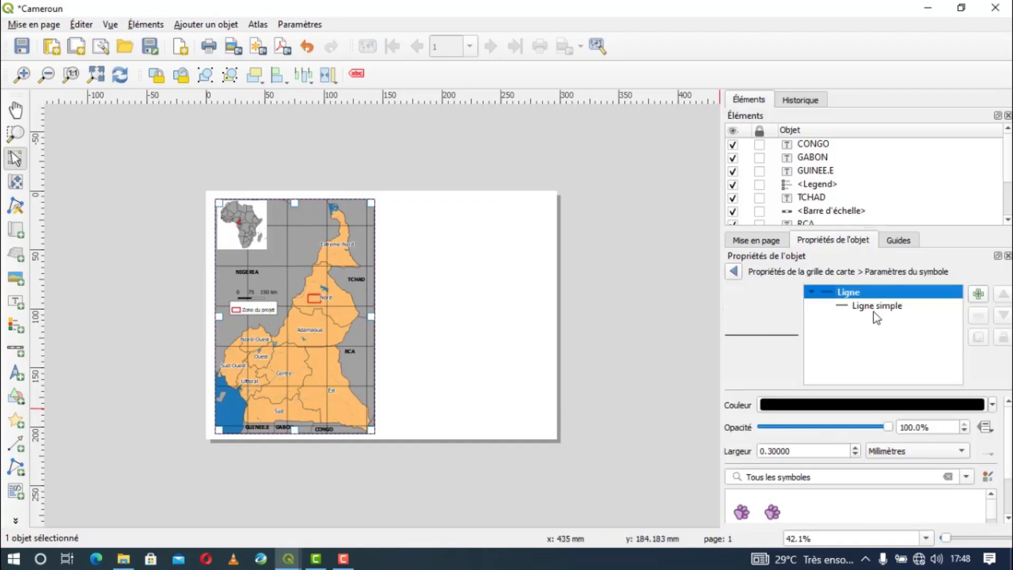
pyautogui.moveTo(888, 426); pyautogui.dragTo(778, 431)
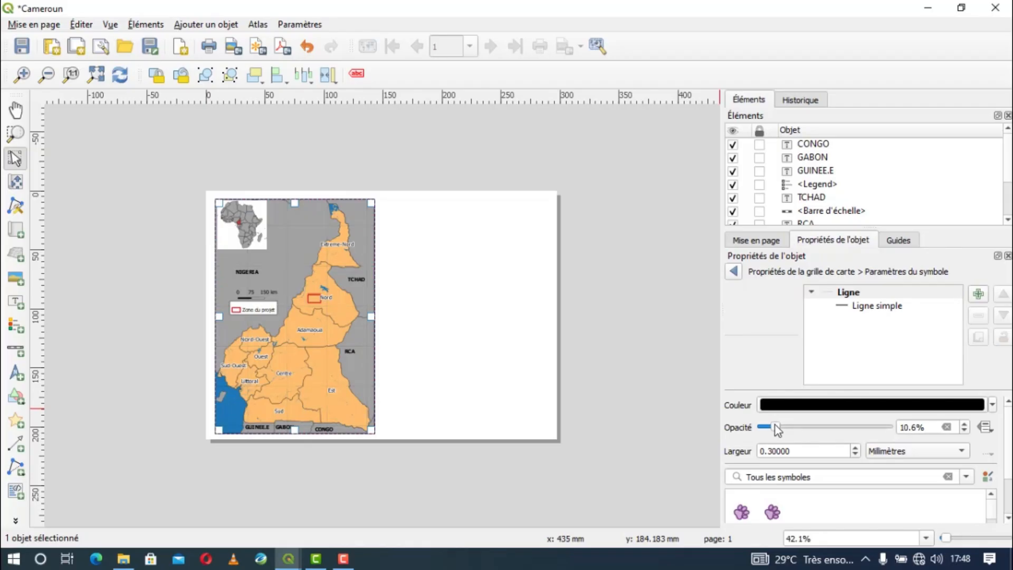
pyautogui.click(733, 271)
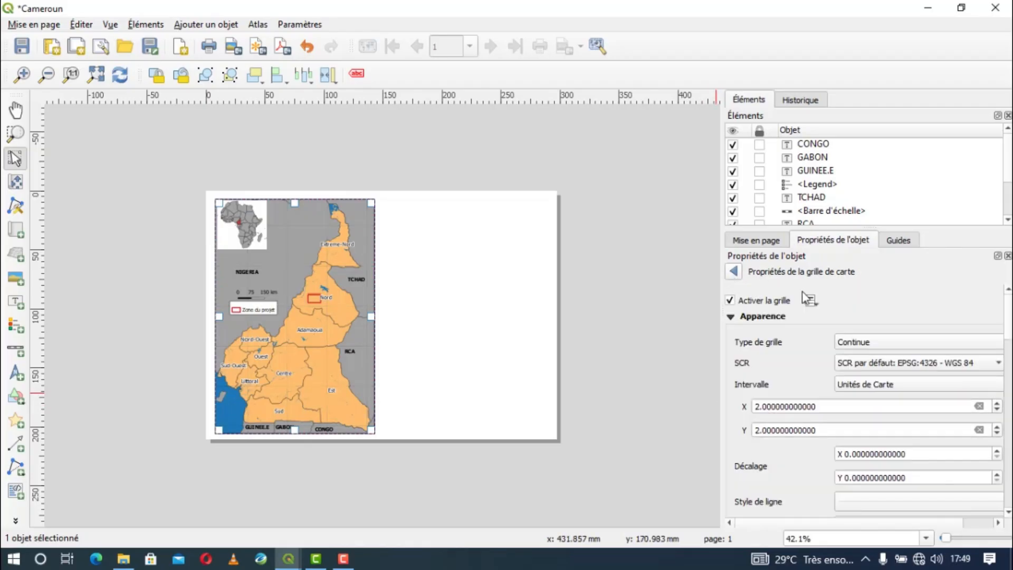
# Fade the grid lines further by lowering the line symbol's opacity to 5.9%.
pyautogui.scroll(-2, 807, 299)
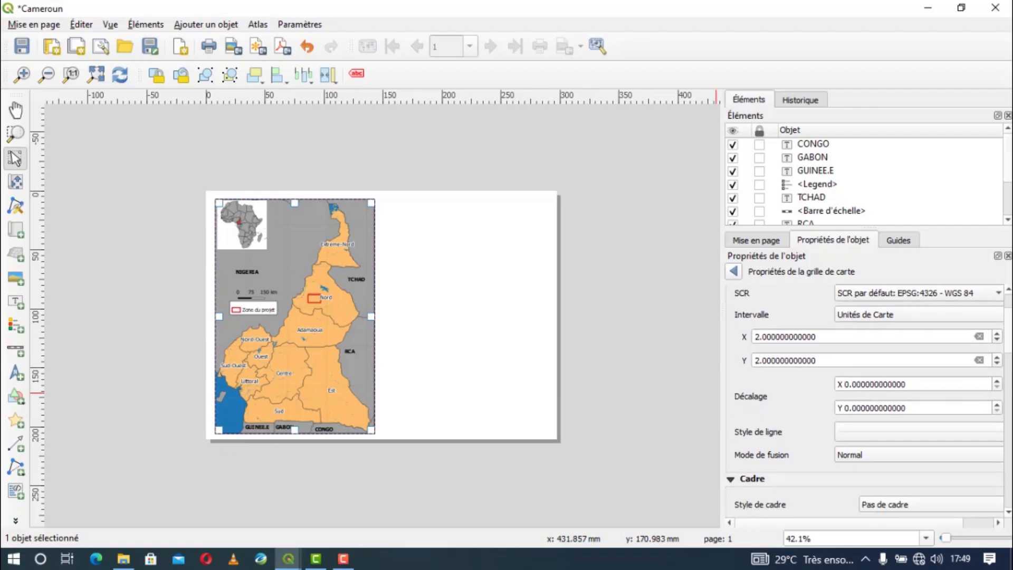
pyautogui.scroll(2, 807, 298)
pyautogui.scroll(-3, 922, 392)
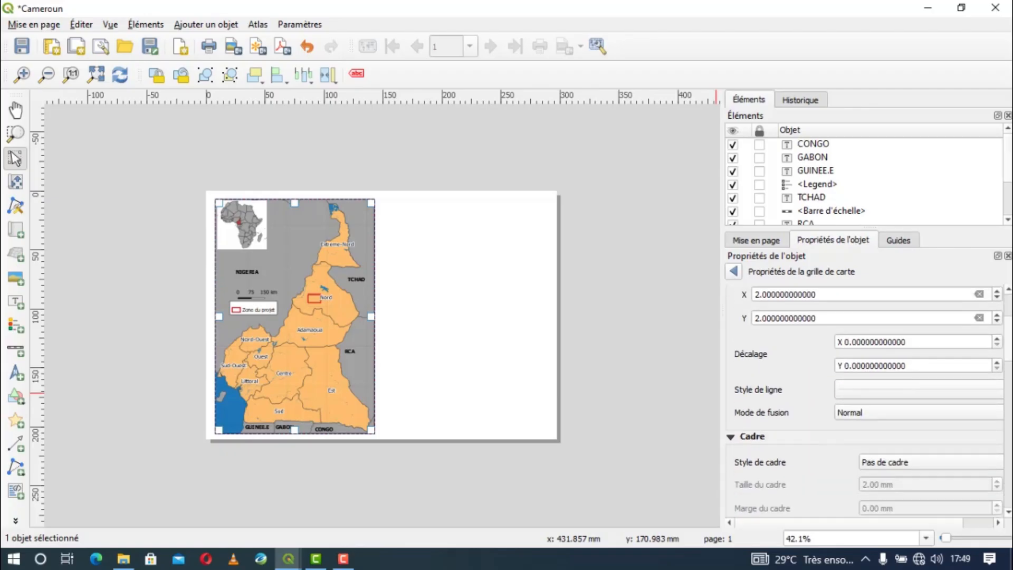
pyautogui.click(923, 392)
pyautogui.moveTo(774, 426); pyautogui.dragTo(767, 427)
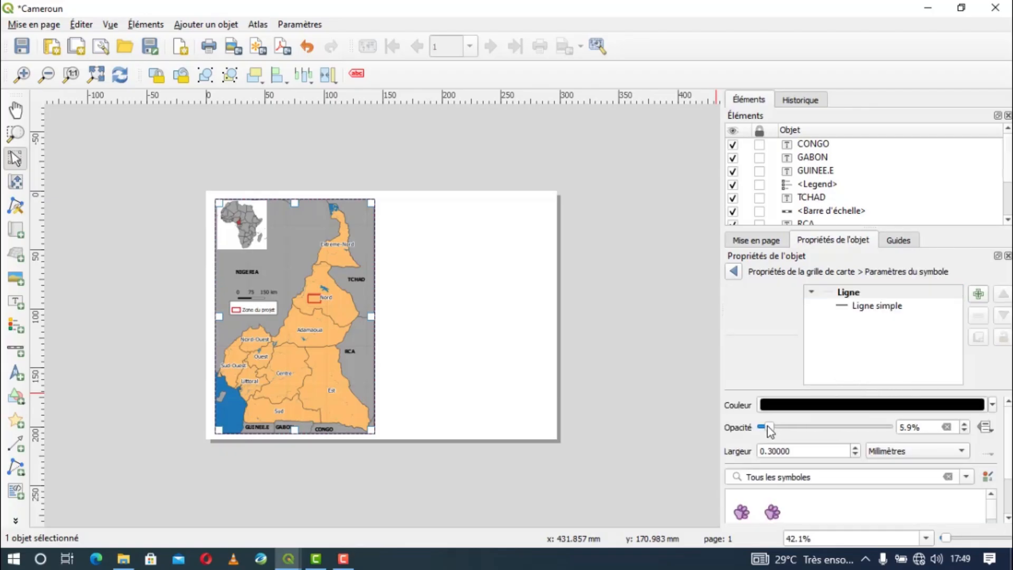
pyautogui.click(700, 384)
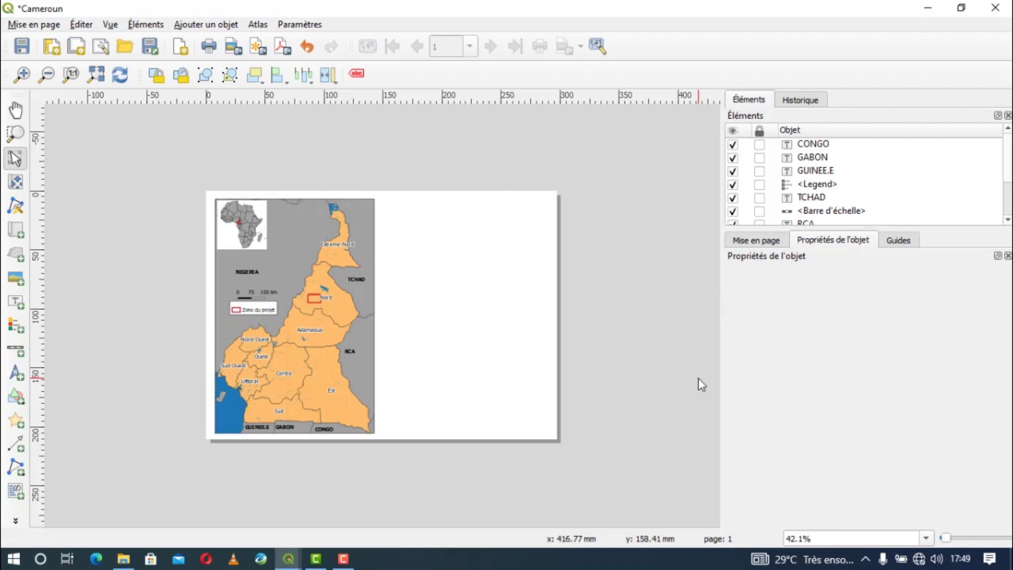
# Give Grille 1 of Carte 1 the frame style Marques à l'intérieur et à l'extérieur, with 1.00 mm size and 1.30 mm line thickness.
pyautogui.click(324, 343)
pyautogui.moveTo(1010, 365); pyautogui.dragTo(1011, 460)
pyautogui.click(737, 428)
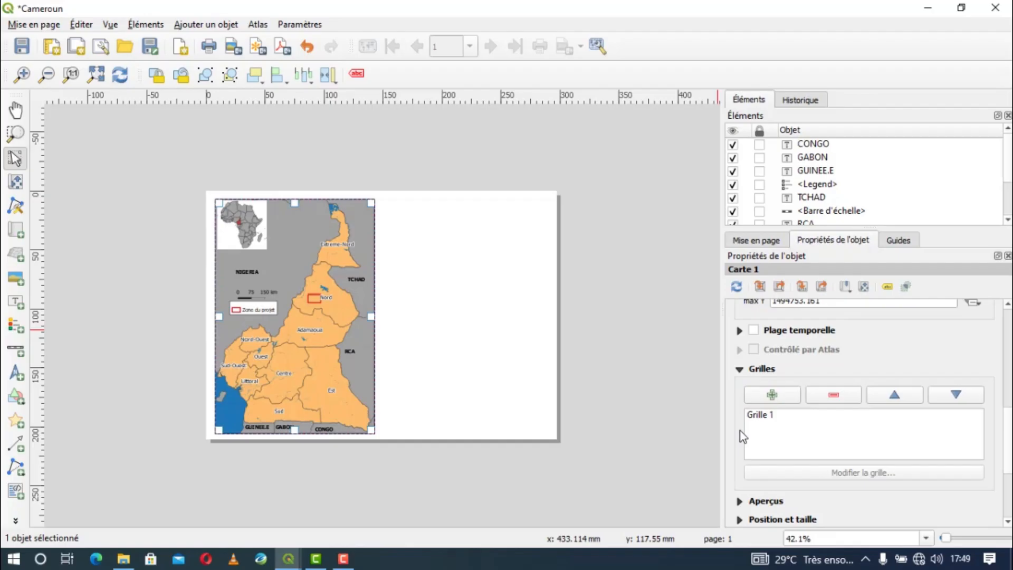
pyautogui.click(785, 416)
pyautogui.click(799, 472)
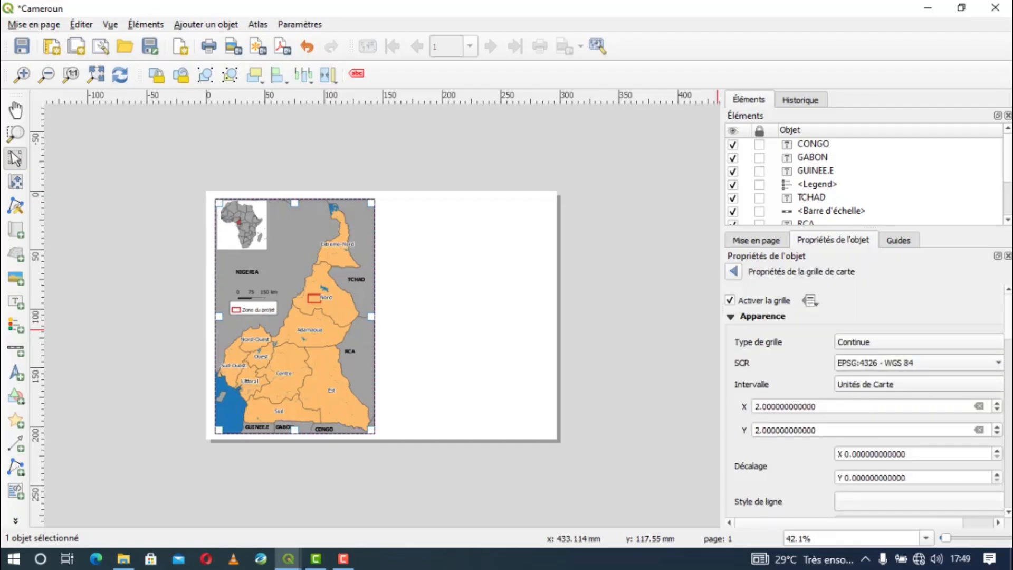
pyautogui.moveTo(1009, 336); pyautogui.dragTo(1008, 381)
pyautogui.click(931, 335)
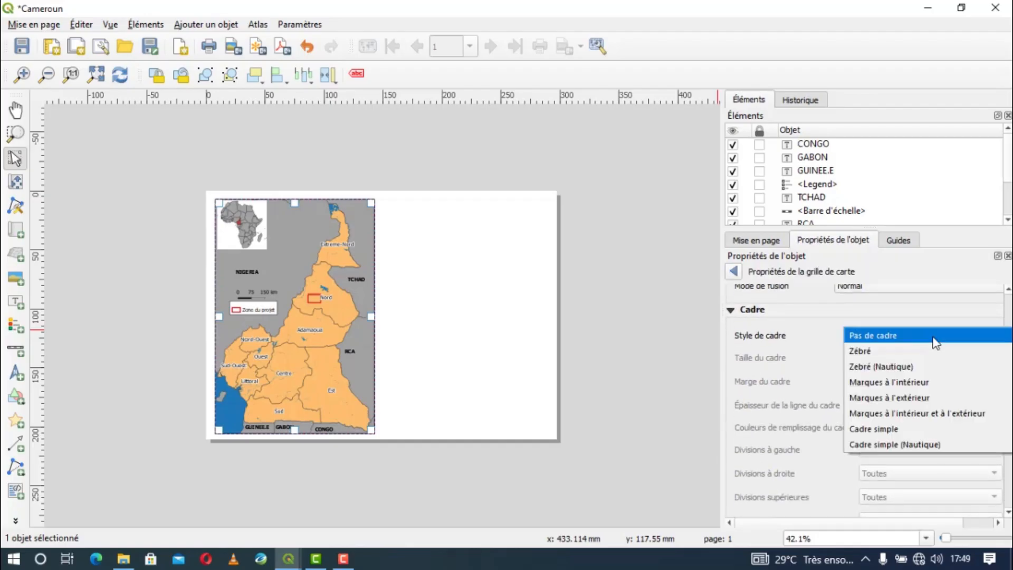
pyautogui.click(920, 413)
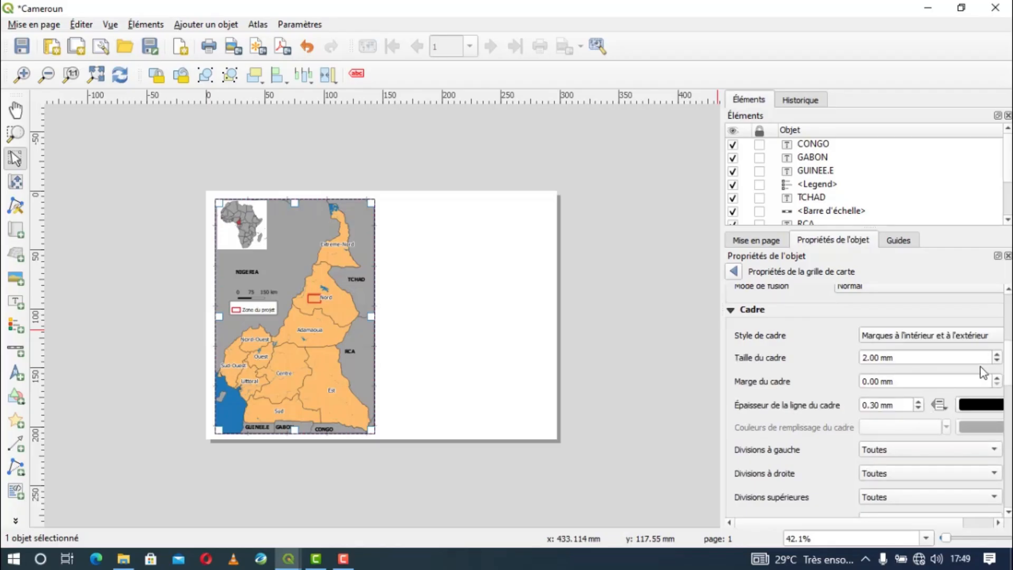
pyautogui.click(995, 362)
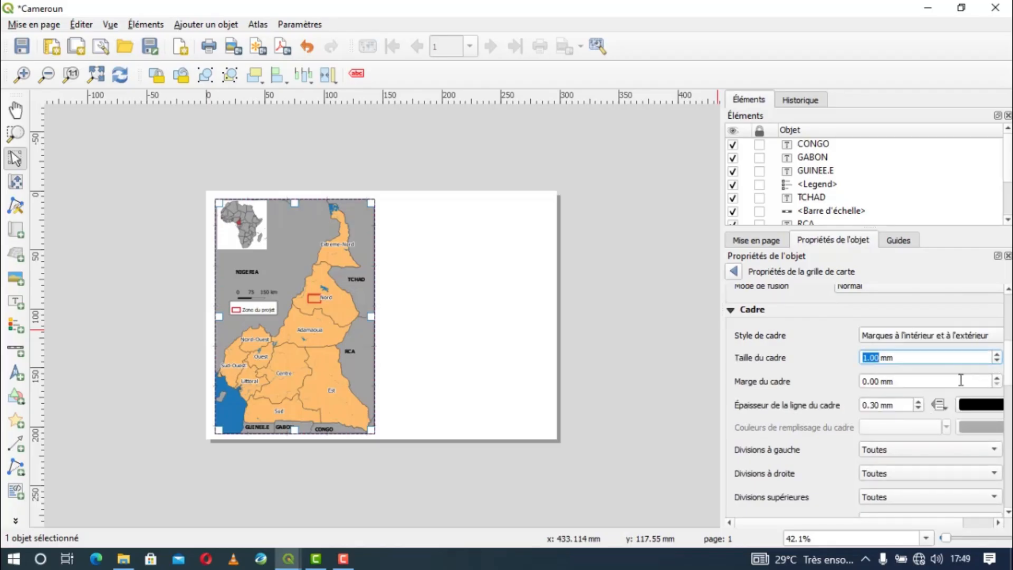
pyautogui.click(918, 402)
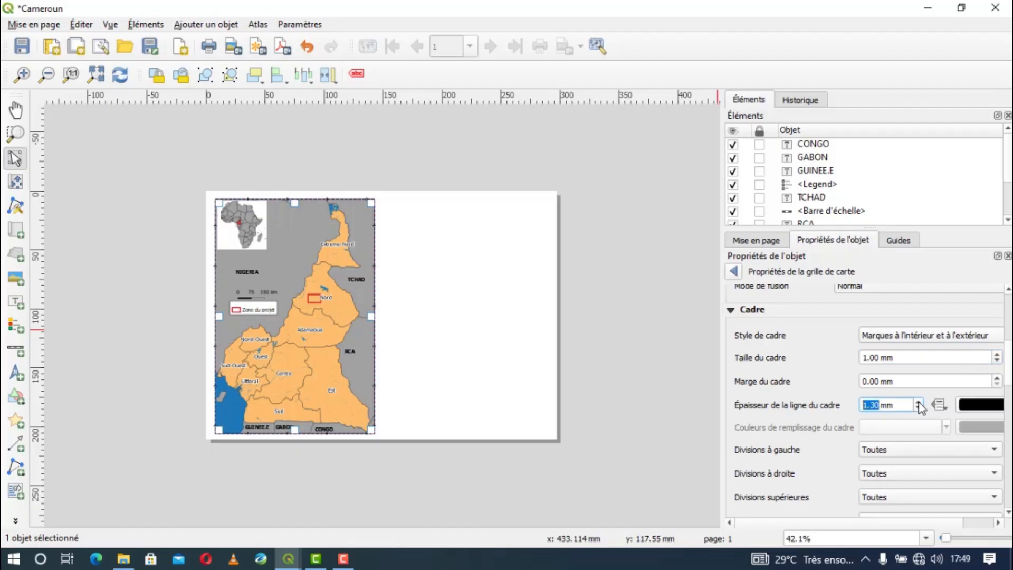
# Enable coordinate display for the grid and set its format to Décimal avec suffixe.
pyautogui.scroll(-6, 1008, 380)
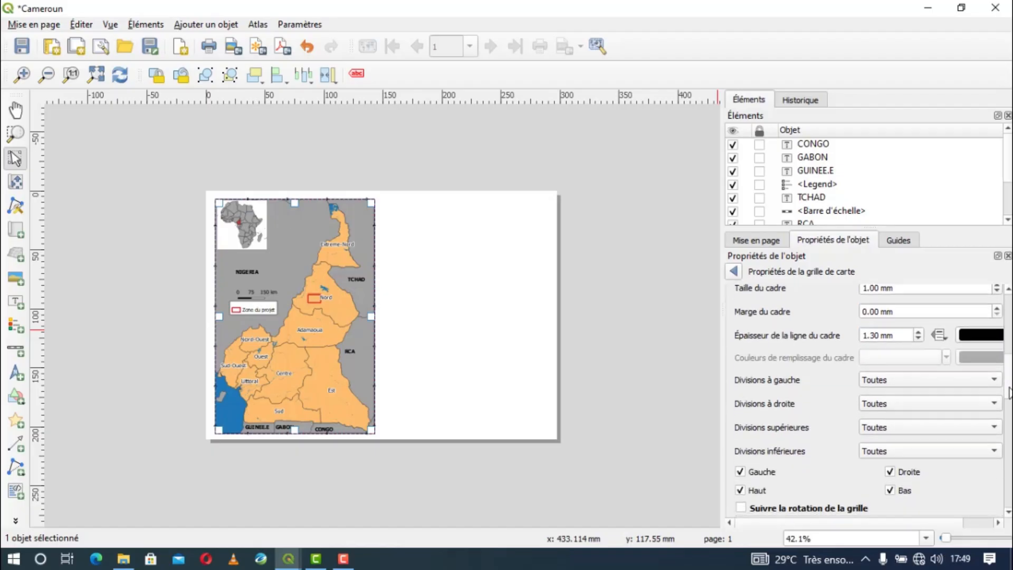
pyautogui.click(746, 363)
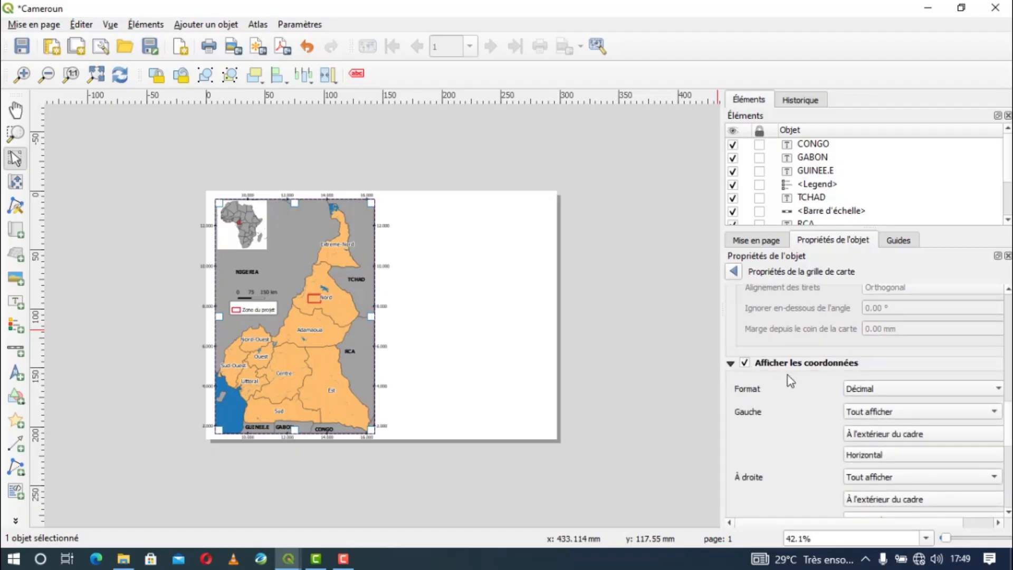
pyautogui.click(889, 388)
pyautogui.click(892, 404)
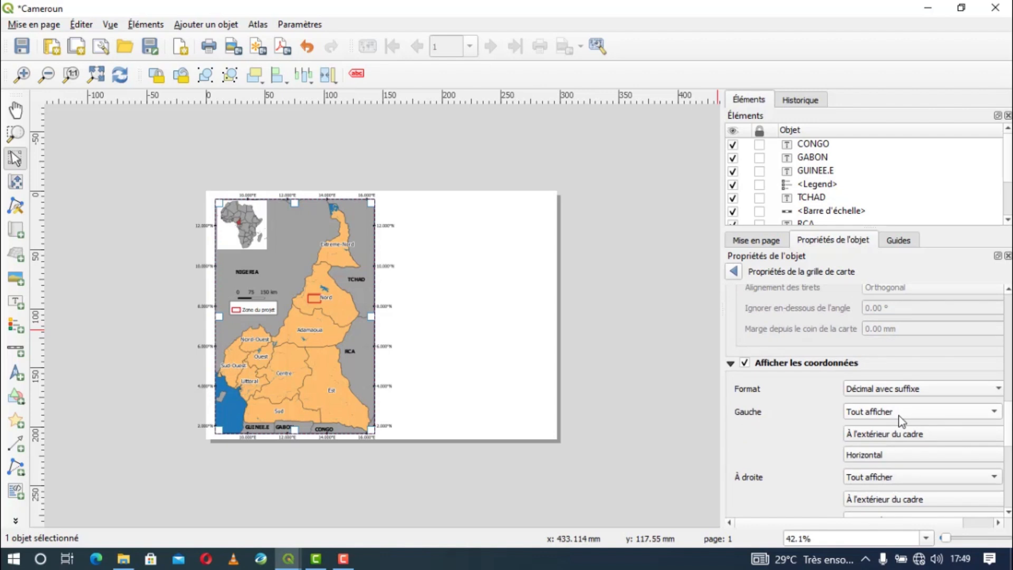
# Orient the grid coordinates along the map's left and right sides as Vertical ascendant.
pyautogui.click(875, 454)
pyautogui.click(867, 470)
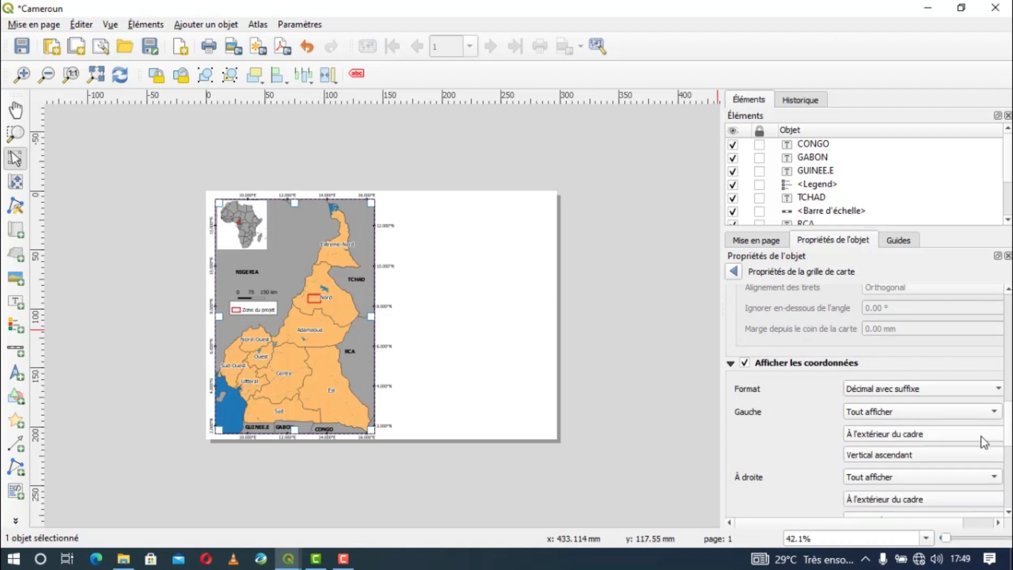
pyautogui.scroll(-3, 874, 384)
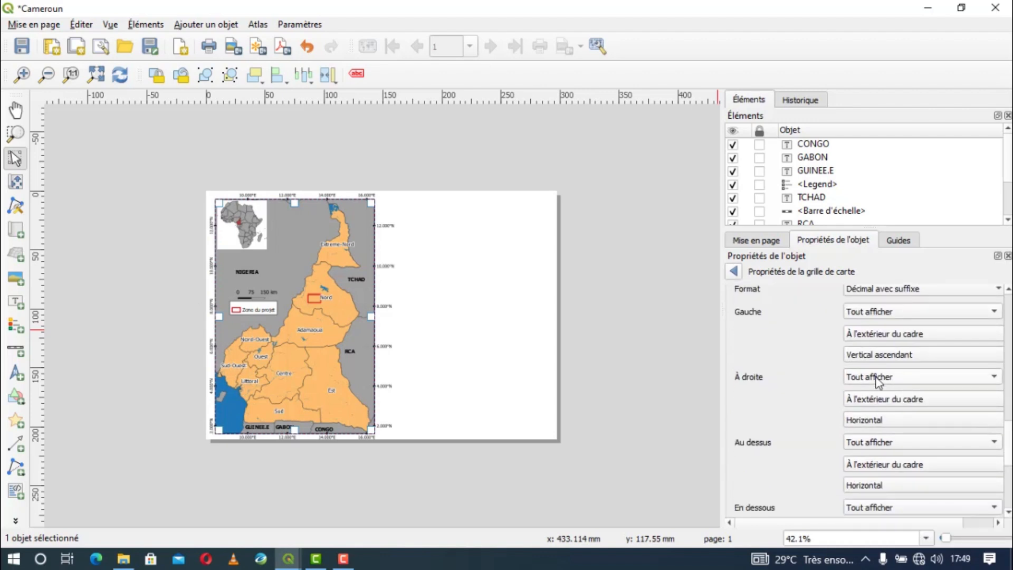
pyautogui.click(873, 419)
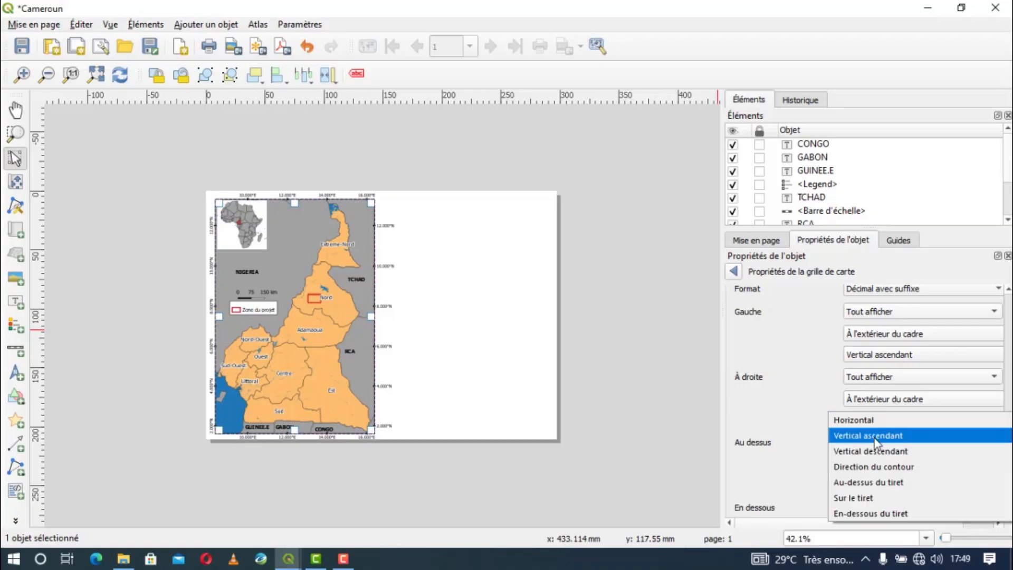
pyautogui.click(876, 435)
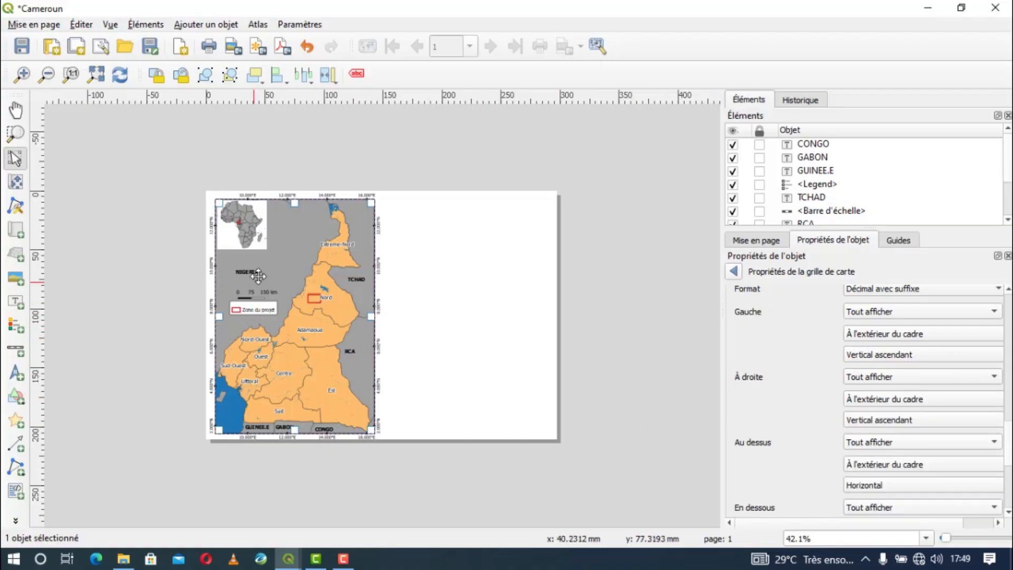
pyautogui.scroll(1, 286, 235)
pyautogui.scroll(-1, 286, 235)
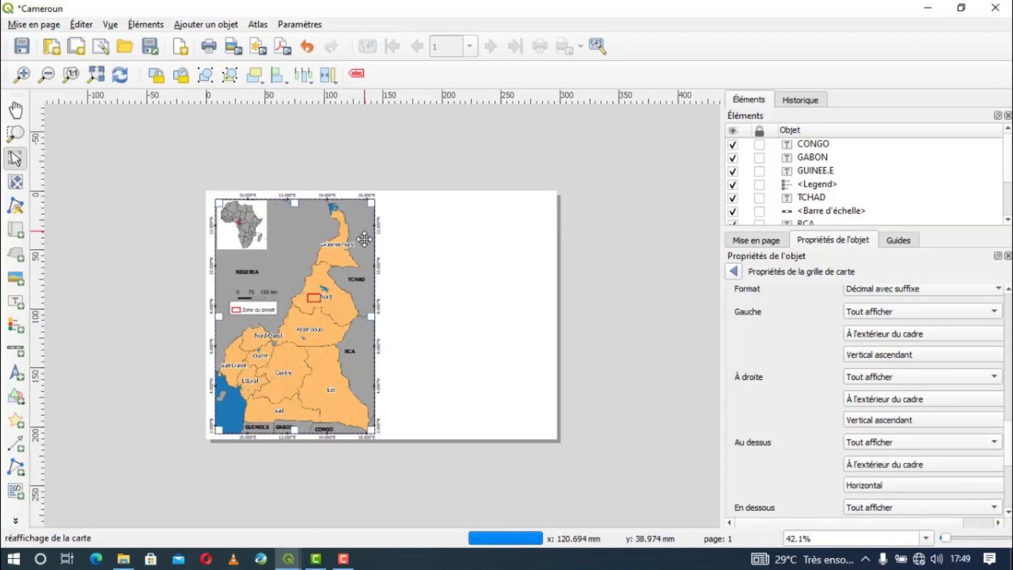
pyautogui.click(425, 427)
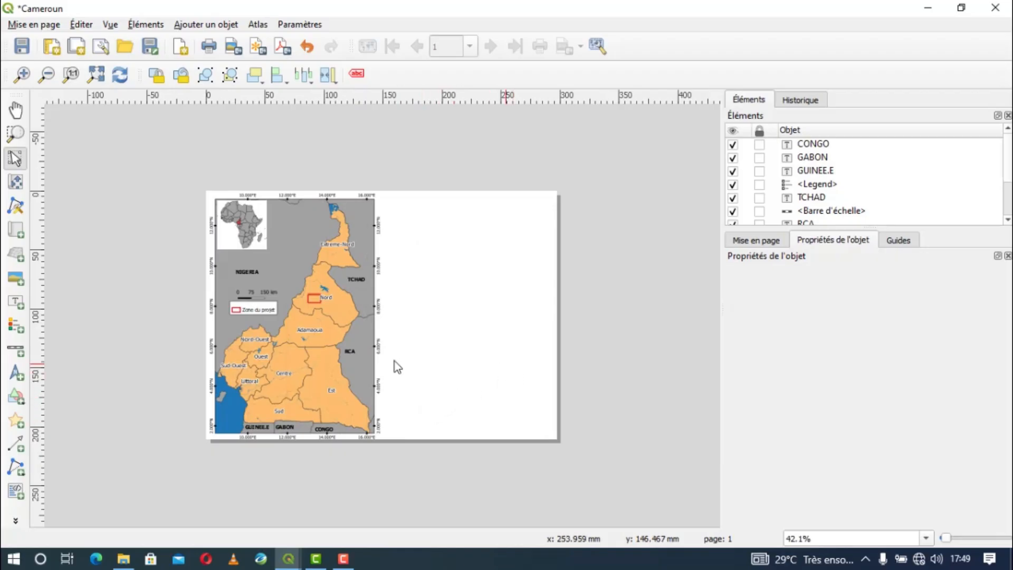
# Lock the layers and layer styles of the main Cameroun map, Carte 1.
pyautogui.click(307, 347)
pyautogui.click(420, 335)
pyautogui.scroll(1, 332, 243)
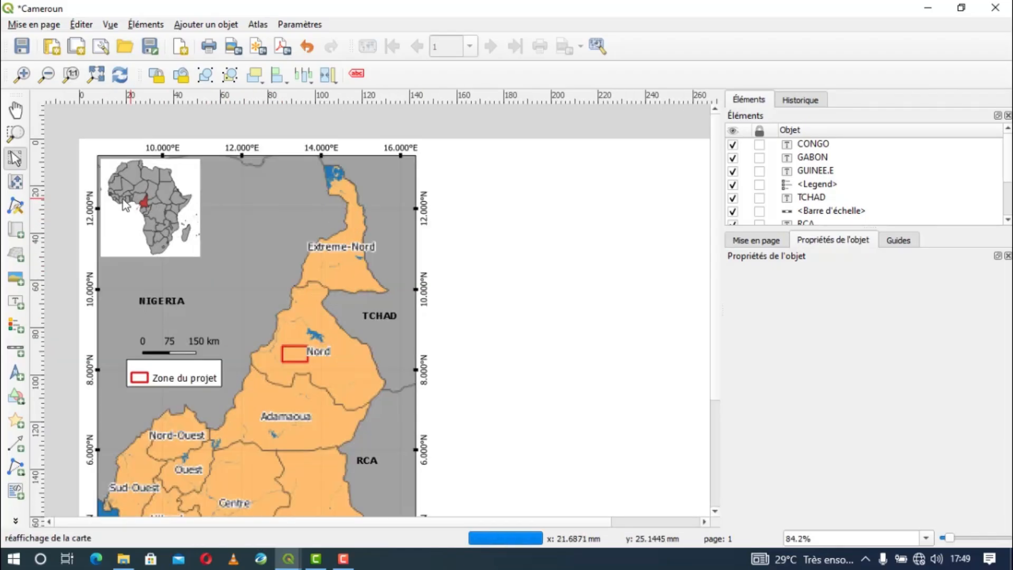
pyautogui.click(265, 226)
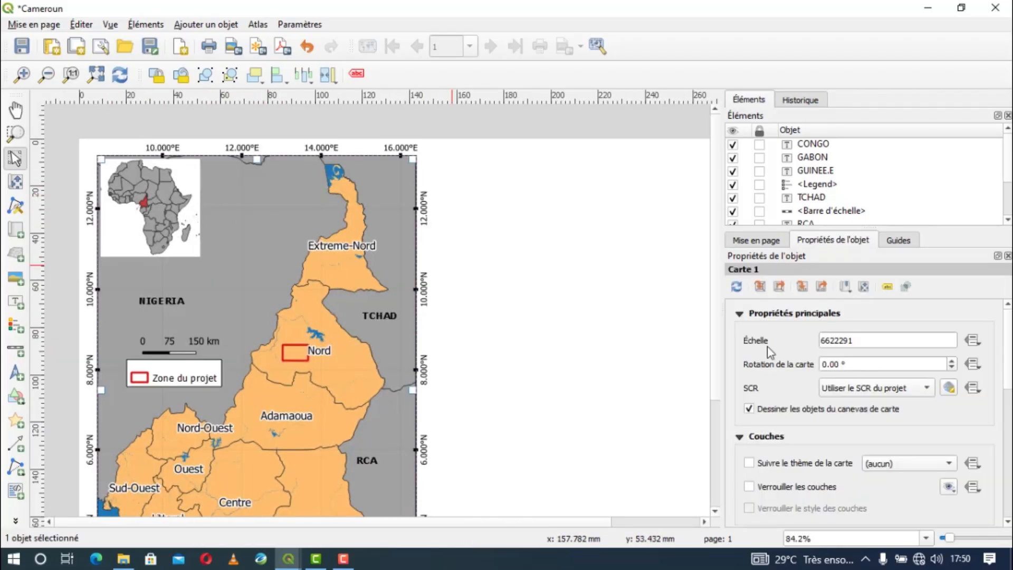
pyautogui.scroll(-2, 933, 399)
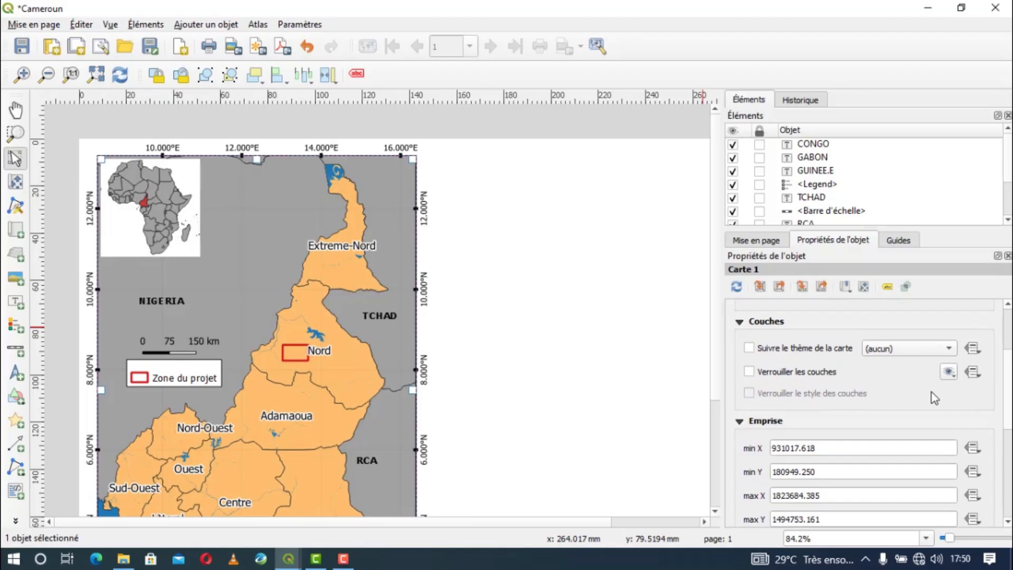
pyautogui.click(748, 371)
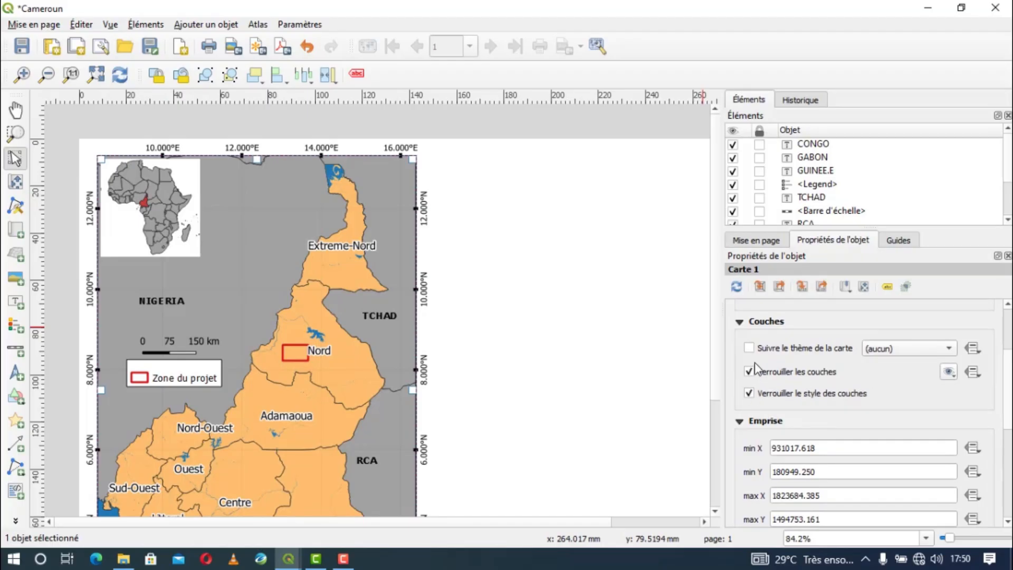
pyautogui.click(567, 332)
# Move the Africa inset map slightly inward from the main map's upper-left corner.
pyautogui.scroll(-1, 357, 309)
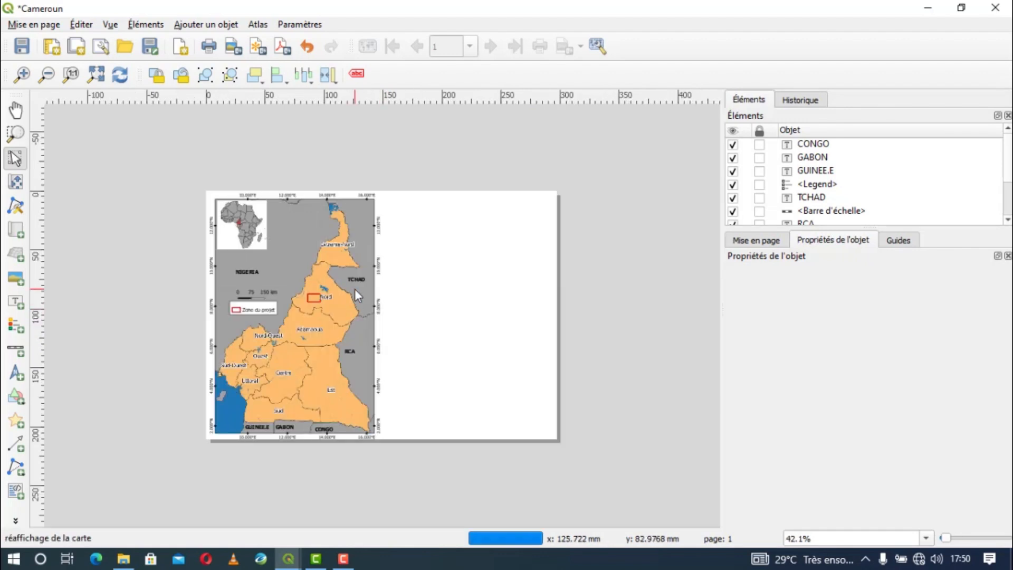
pyautogui.click(231, 228)
pyautogui.scroll(1, 204, 201)
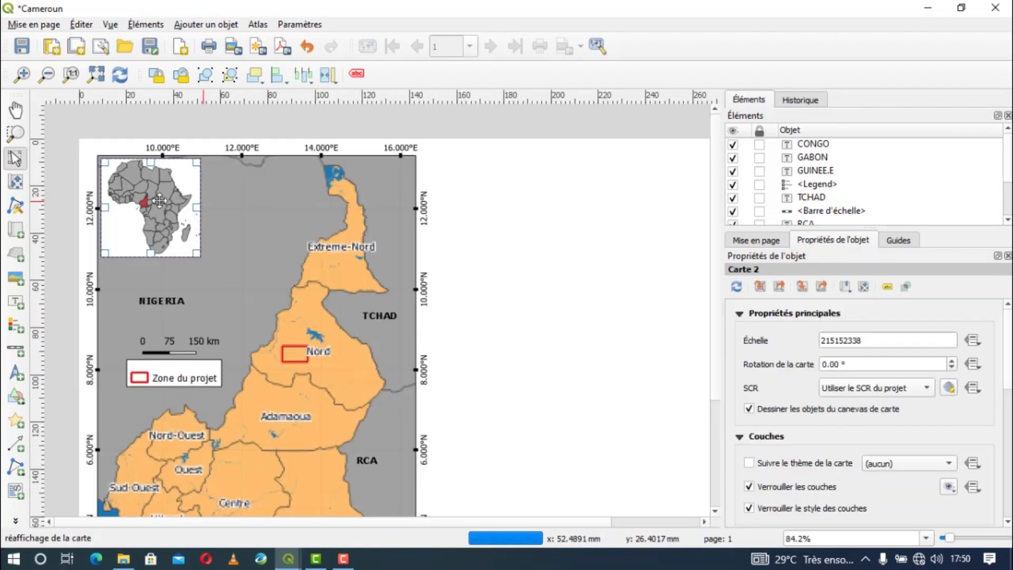
pyautogui.moveTo(128, 195); pyautogui.dragTo(135, 199)
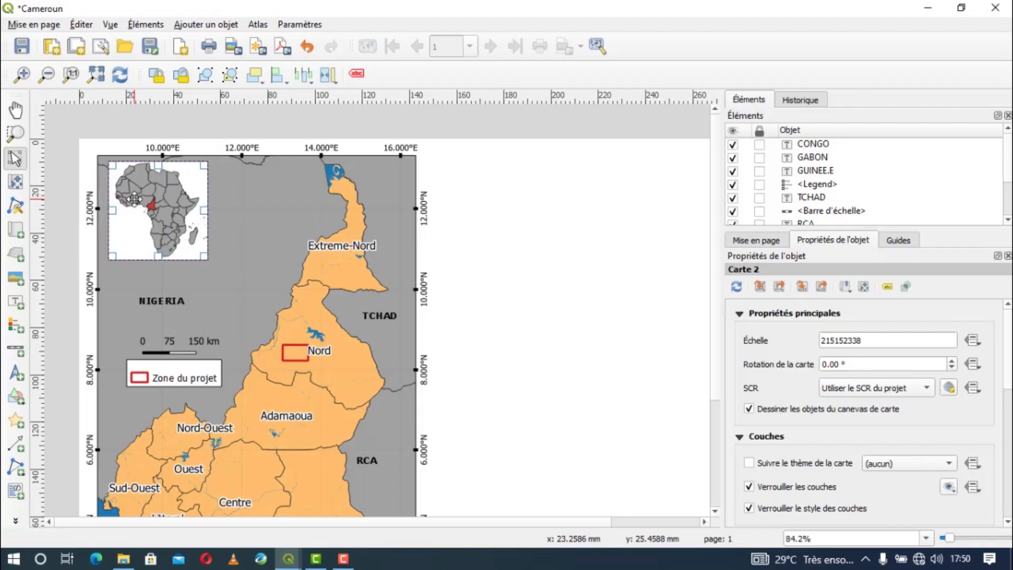
pyautogui.rightClick(136, 204)
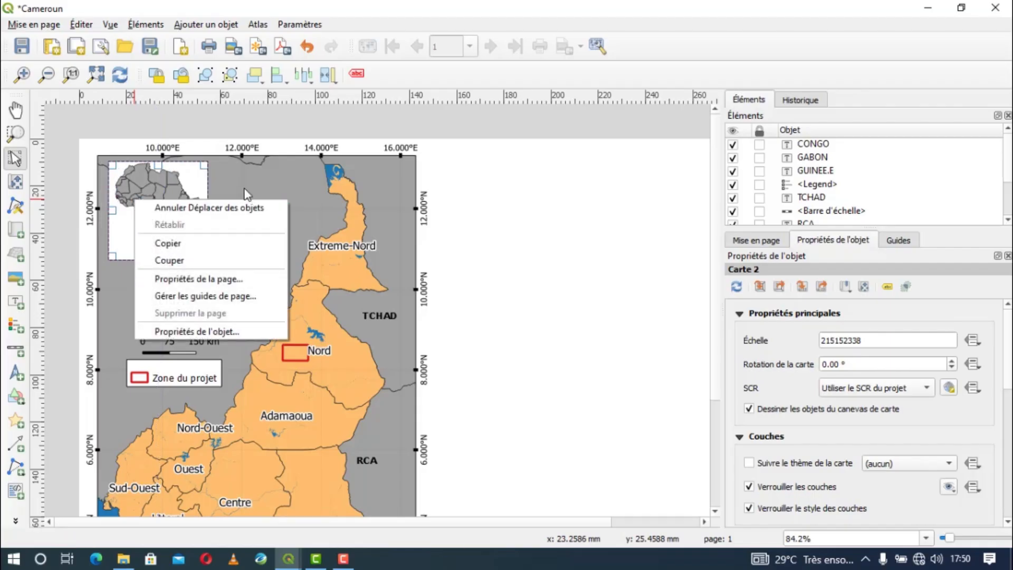
pyautogui.click(188, 182)
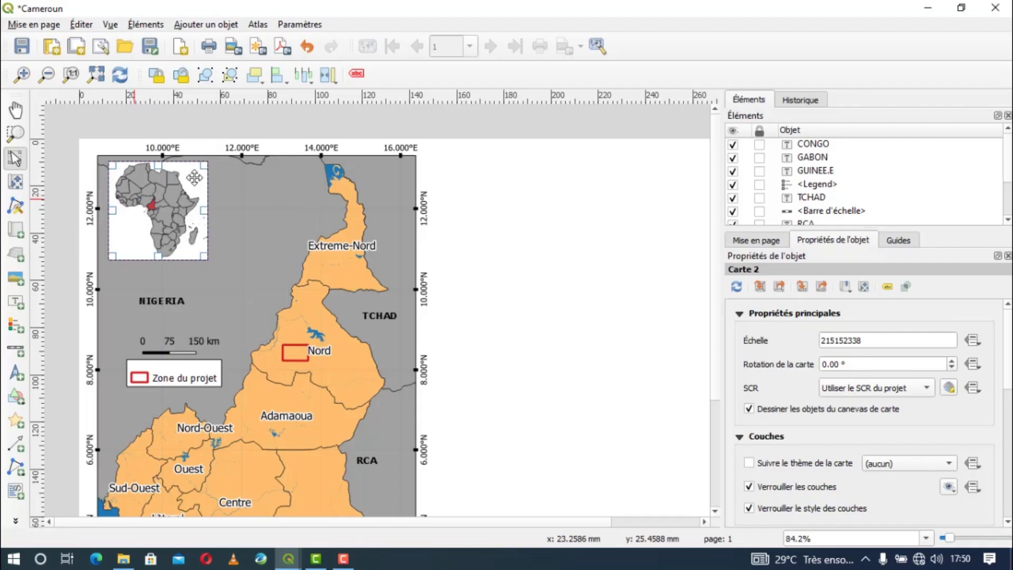
# Match the Africa inset's extent and scale to the main map canvas.
pyautogui.click(761, 288)
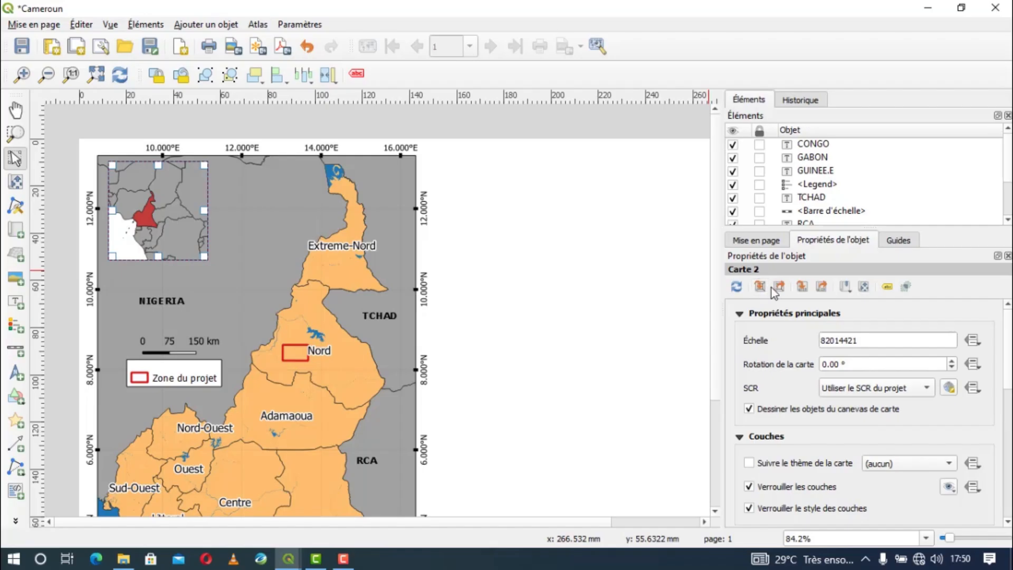
pyautogui.click(779, 286)
pyautogui.click(801, 287)
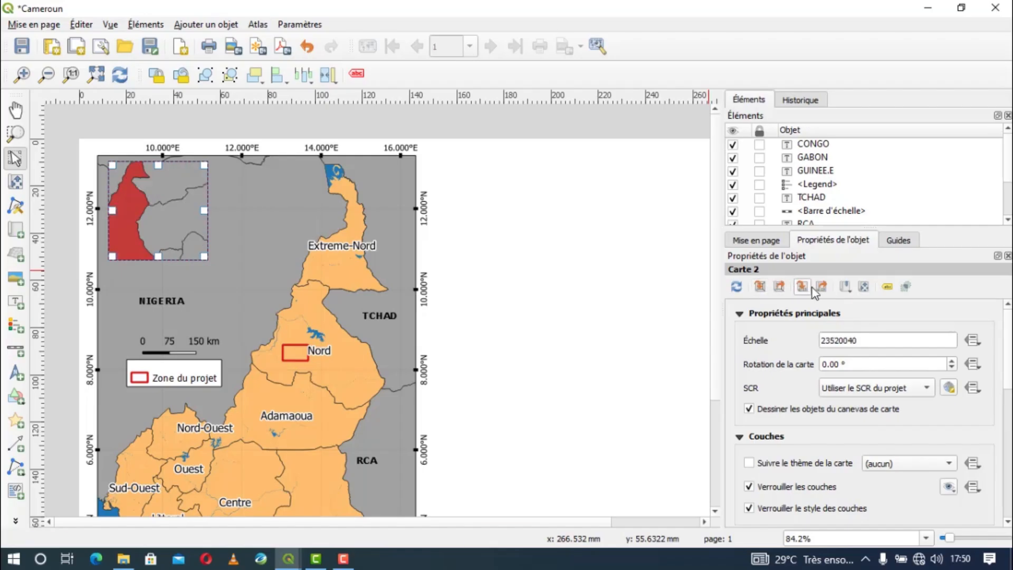
pyautogui.click(845, 287)
# Reframe the inset map's content to show all of Africa at scale 209074432.
pyautogui.click(864, 288)
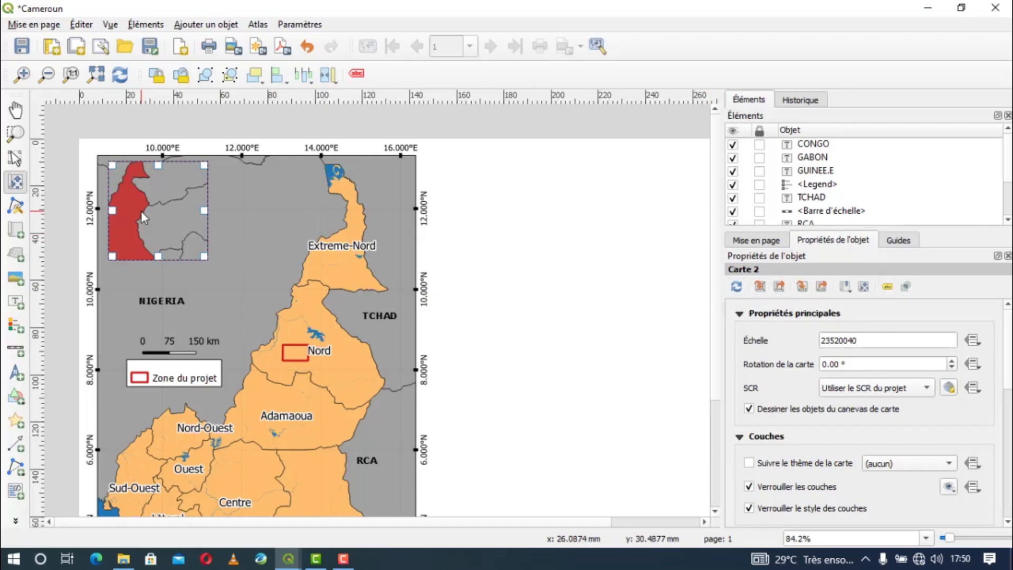
pyautogui.scroll(-2, 140, 211)
pyautogui.scroll(-1, 132, 211)
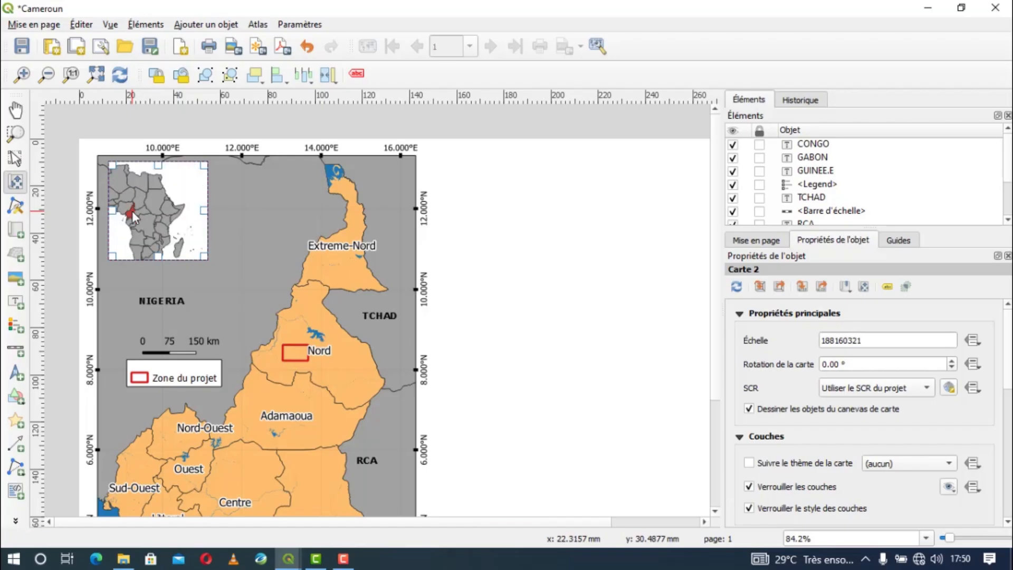
pyautogui.moveTo(132, 210); pyautogui.dragTo(161, 198)
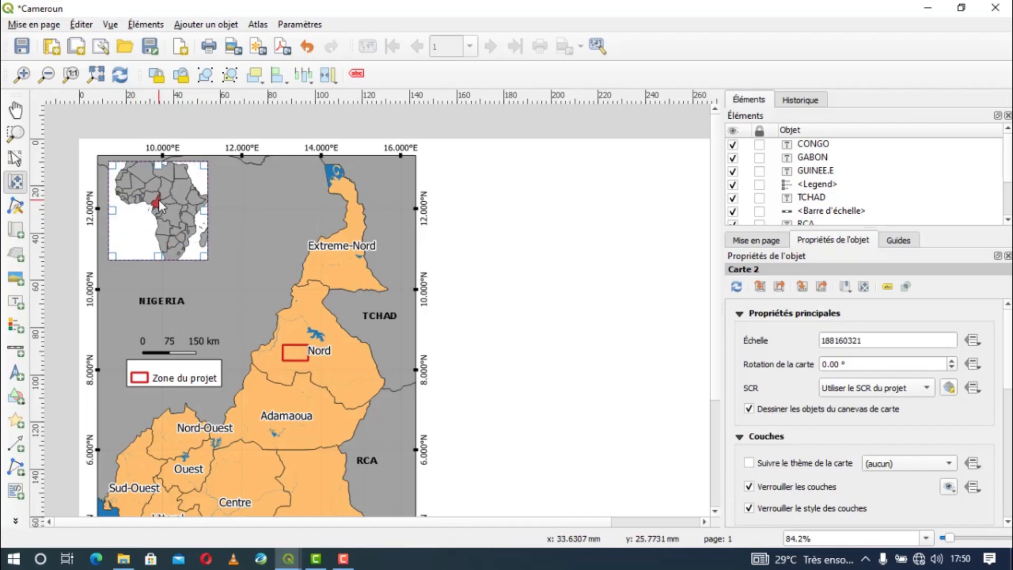
pyautogui.scroll(-1, 159, 203)
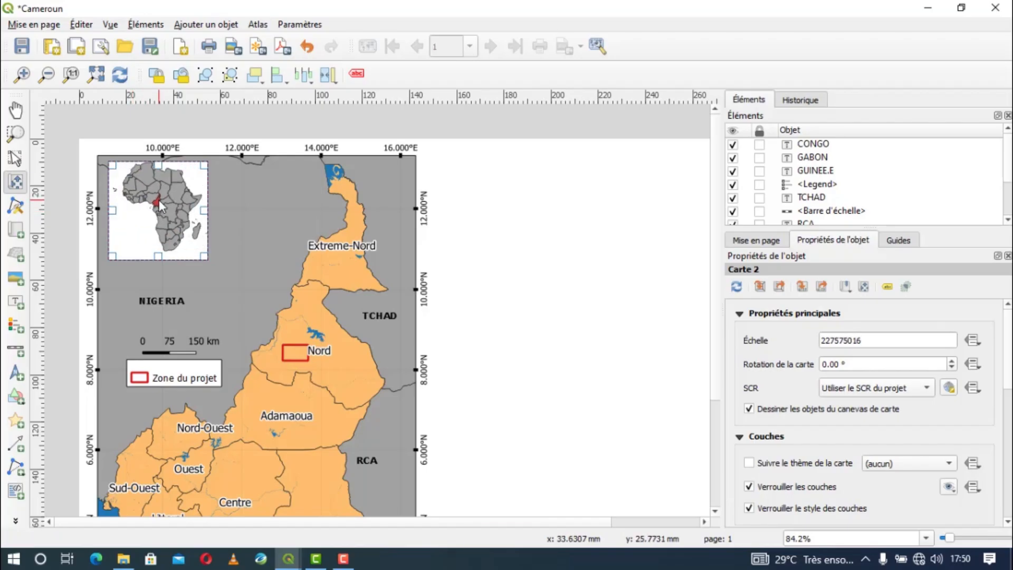
pyautogui.scroll(1, 159, 211)
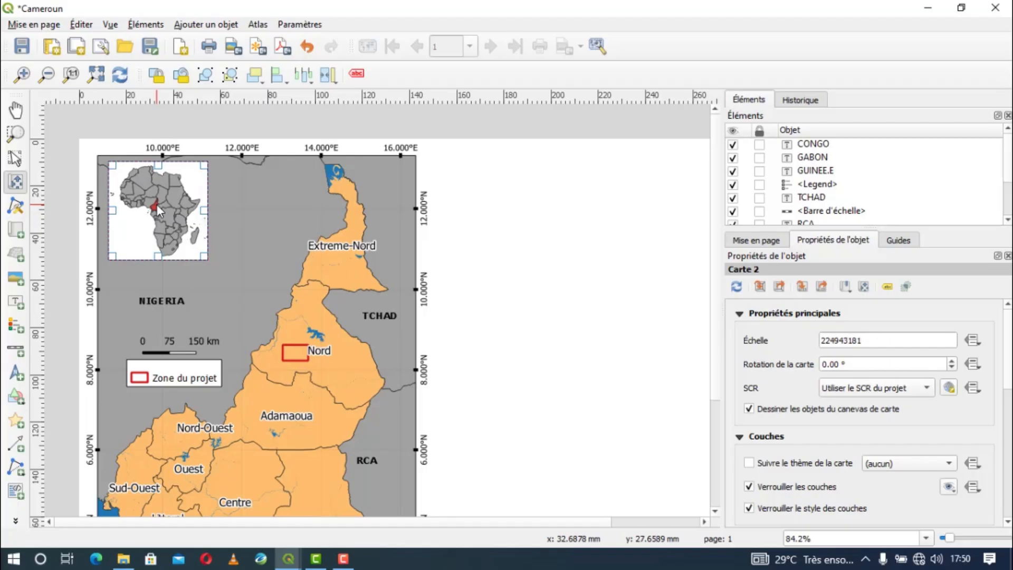
pyautogui.scroll(1, 161, 207)
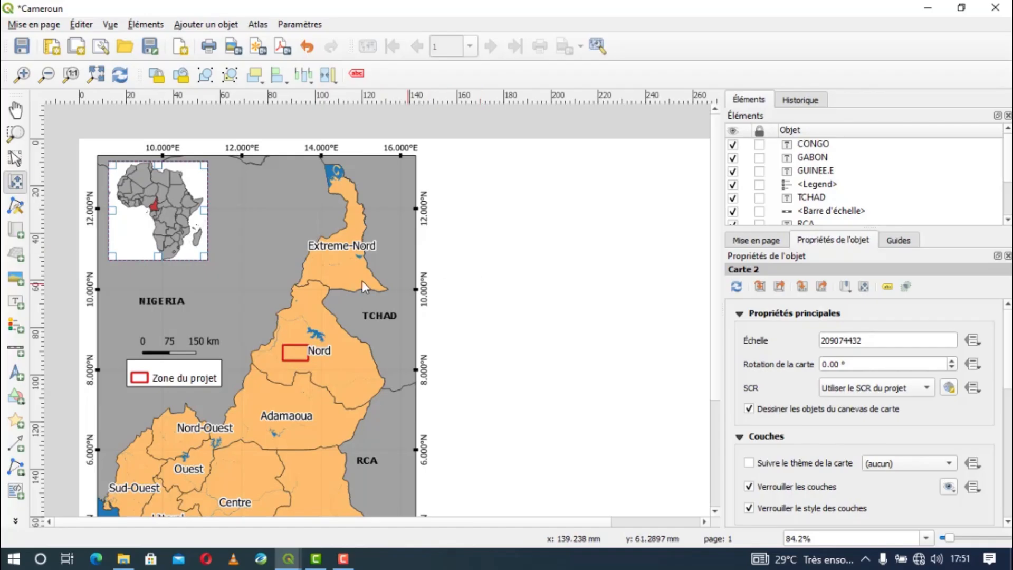
# Move the Africa inset map closer to the main map's left edge.
pyautogui.click(11, 159)
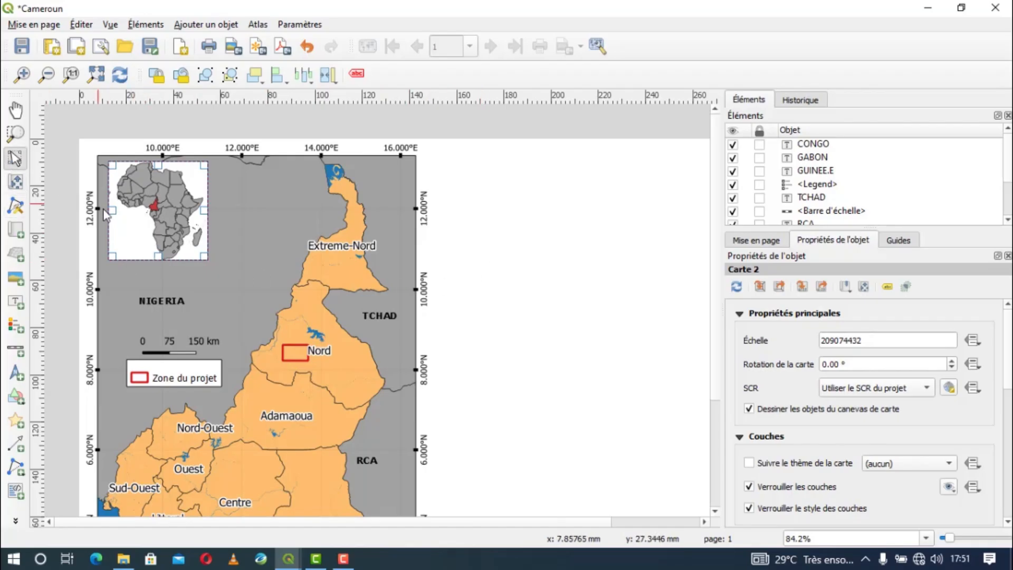
pyautogui.click(81, 239)
pyautogui.moveTo(144, 224); pyautogui.dragTo(138, 224)
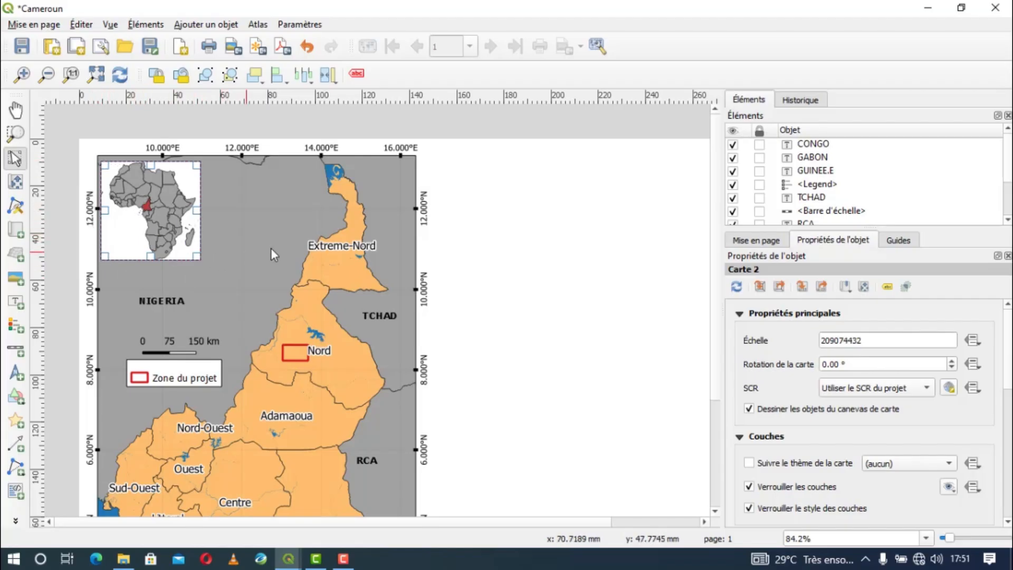
pyautogui.click(451, 243)
pyautogui.click(151, 201)
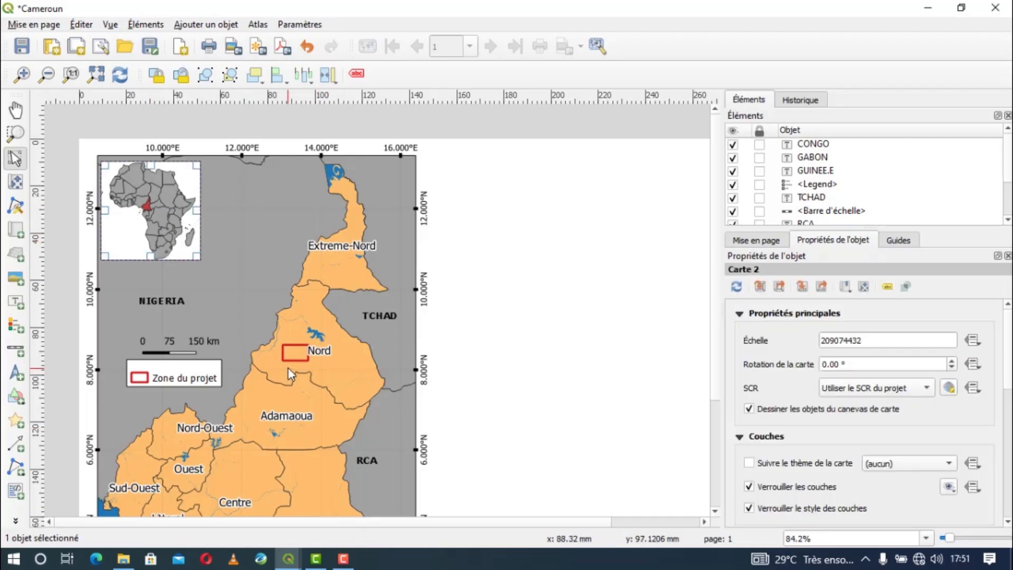
# Examine the overall Cameroun layout and the item properties of the Africa inset and the main map.
pyautogui.scroll(-1, 246, 338)
pyautogui.click(153, 339)
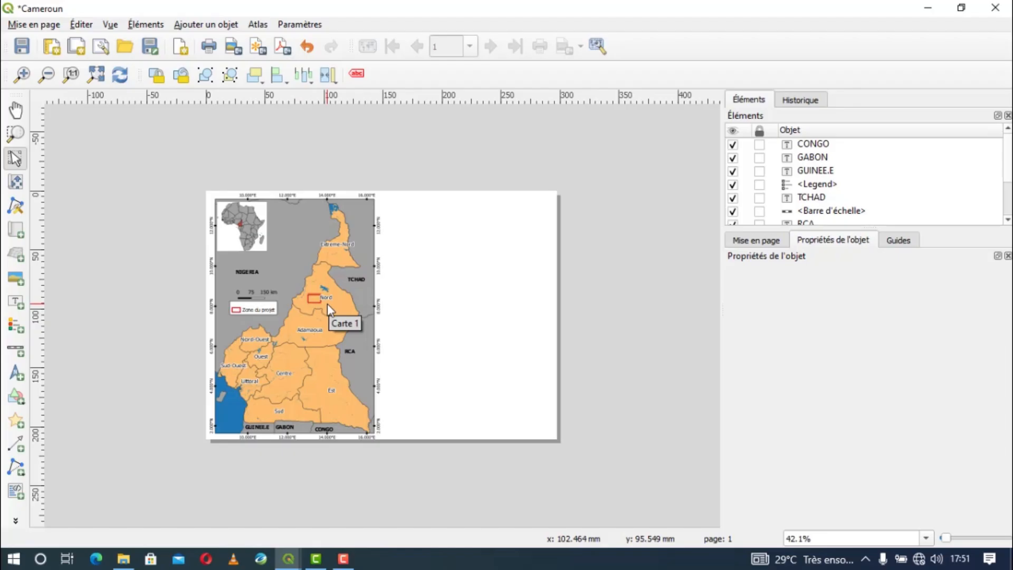
pyautogui.scroll(1, 278, 358)
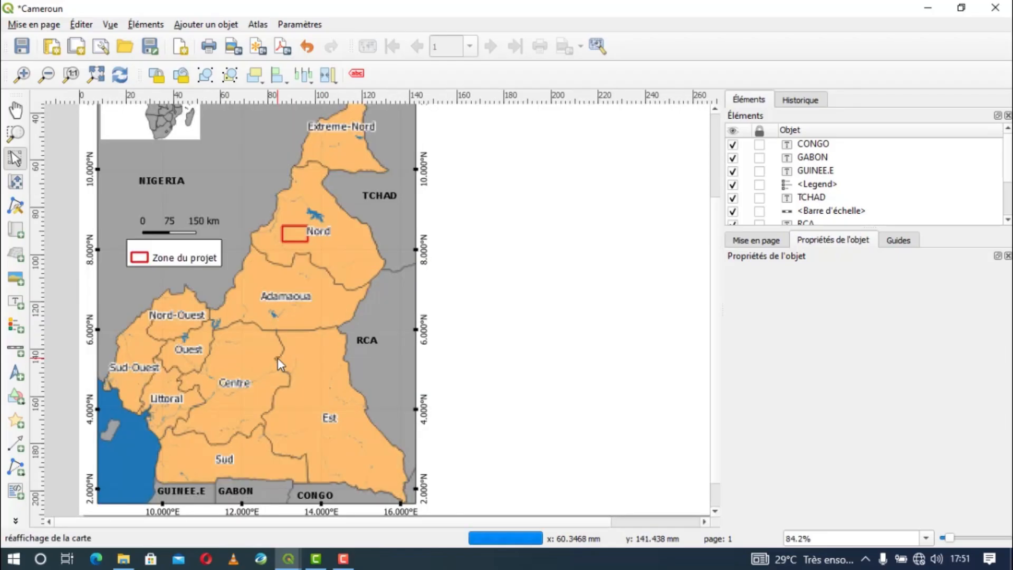
pyautogui.scroll(1, 278, 358)
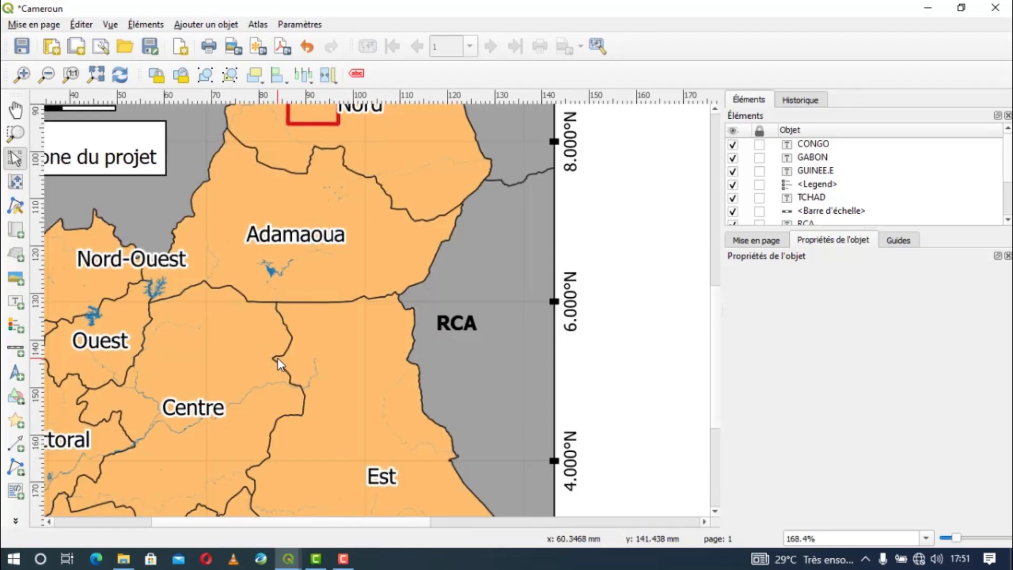
pyautogui.scroll(-1, 278, 357)
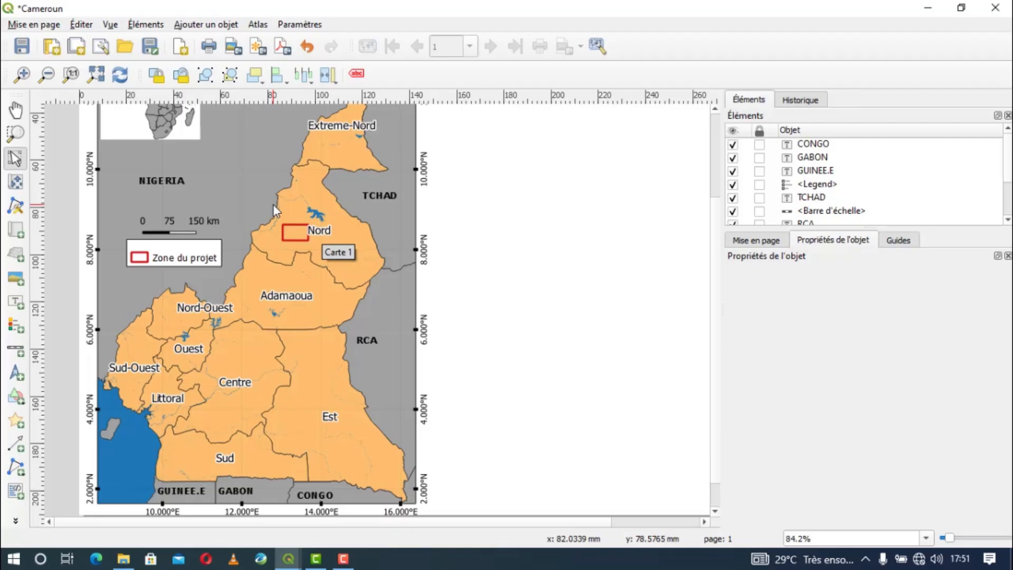
pyautogui.hotkey('ctrl', '-')
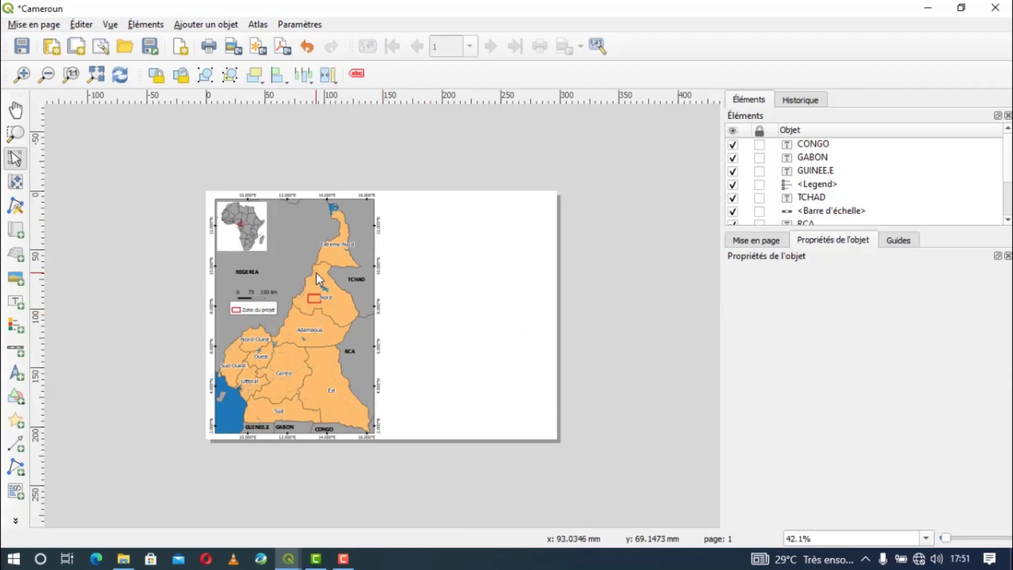
pyautogui.click(17, 231)
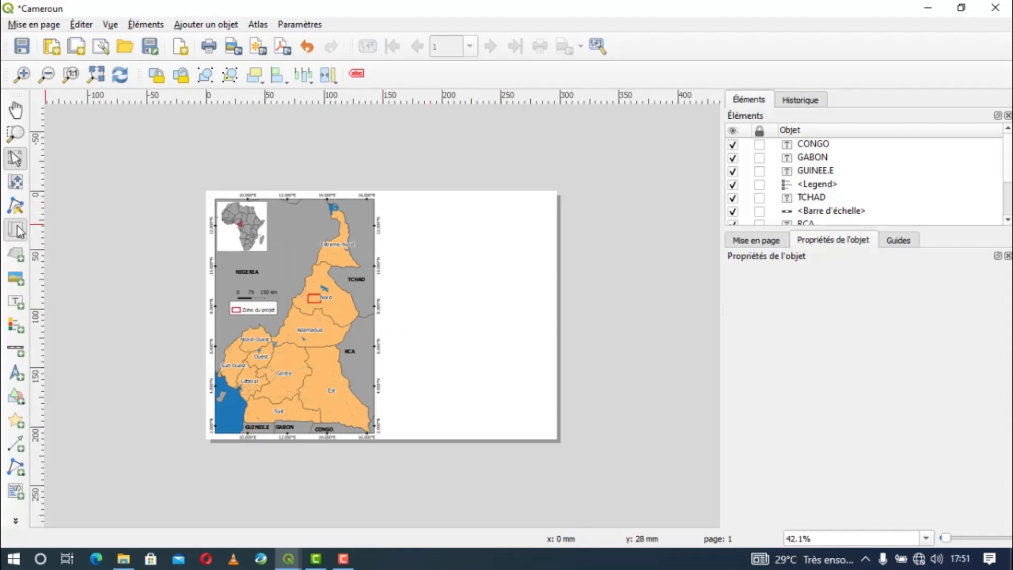
pyautogui.click(16, 157)
pyautogui.click(249, 241)
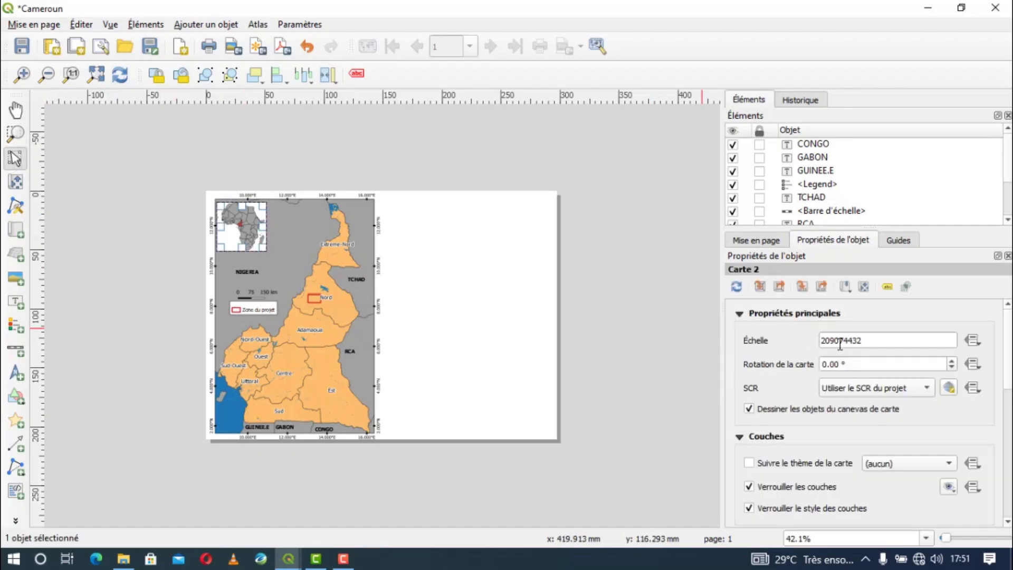
pyautogui.click(404, 288)
pyautogui.click(364, 304)
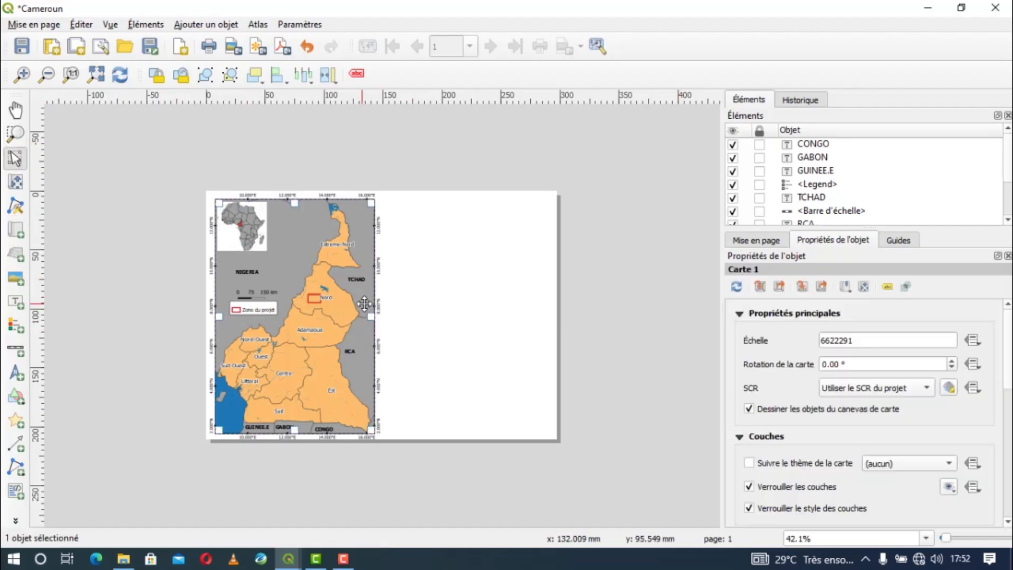
# Add a third map in the upper part of the empty page area beside the main Cameroun map.
pyautogui.click(16, 230)
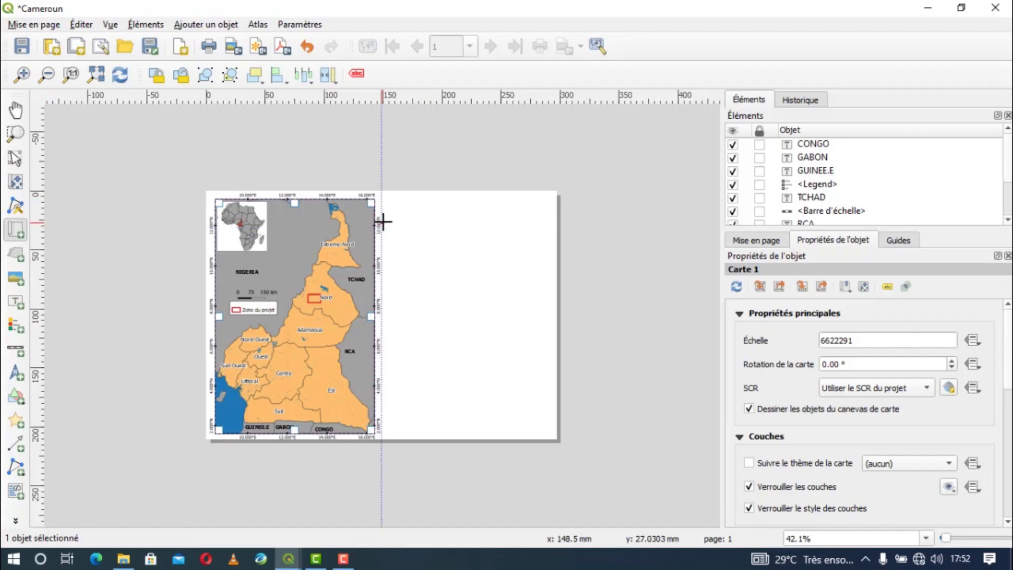
pyautogui.moveTo(381, 201); pyautogui.dragTo(547, 310)
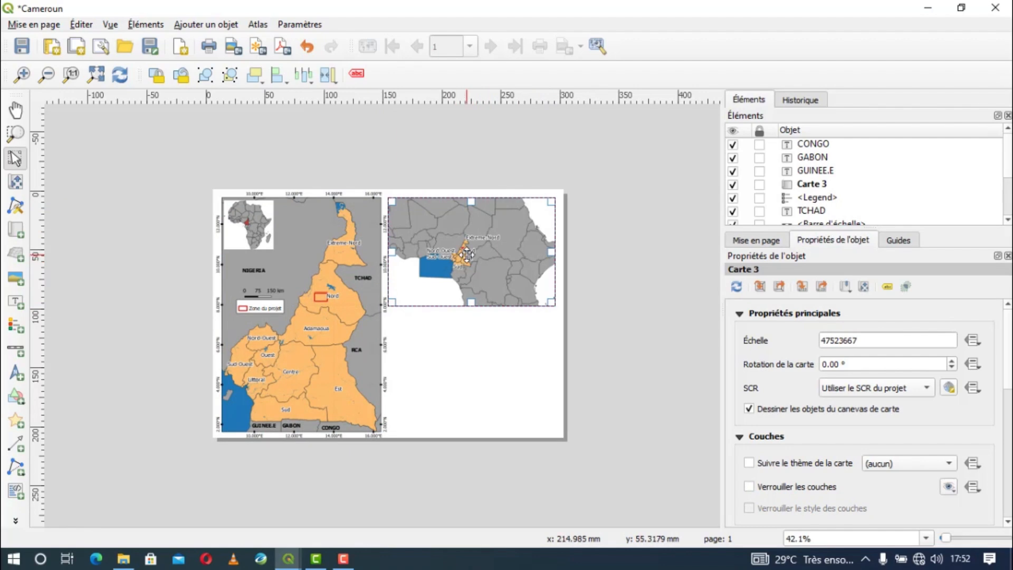
pyautogui.scroll(1, 468, 256)
pyautogui.scroll(-1, 466, 256)
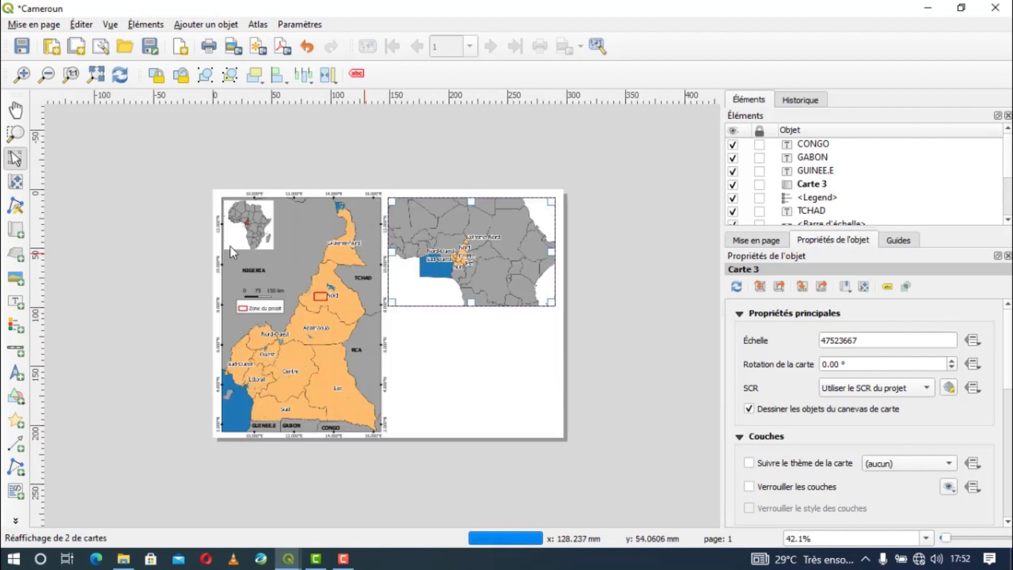
# Zoom the third map's content in on the project-zone rectangle in the Nord region.
pyautogui.click(16, 182)
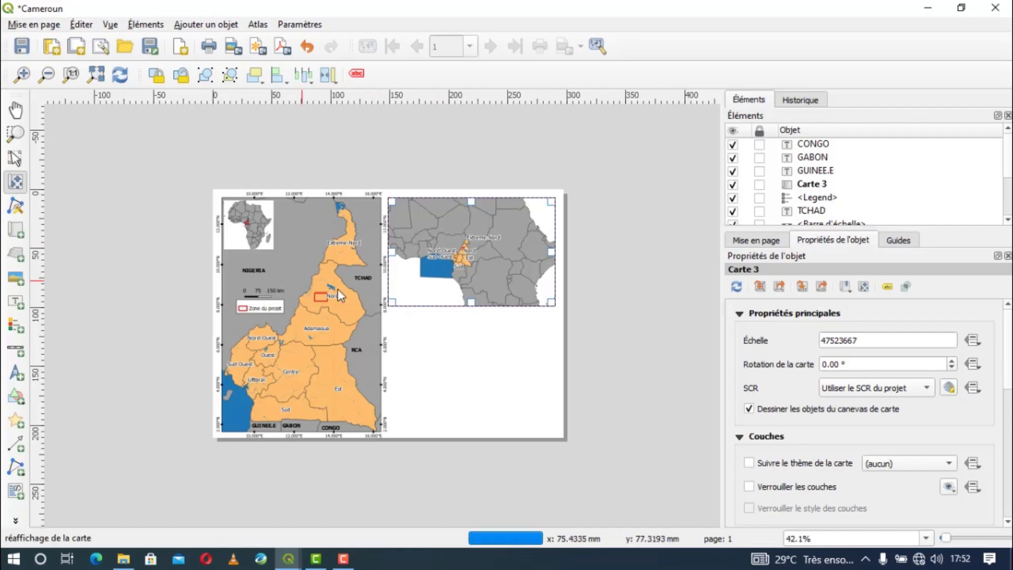
pyautogui.scroll(2, 461, 256)
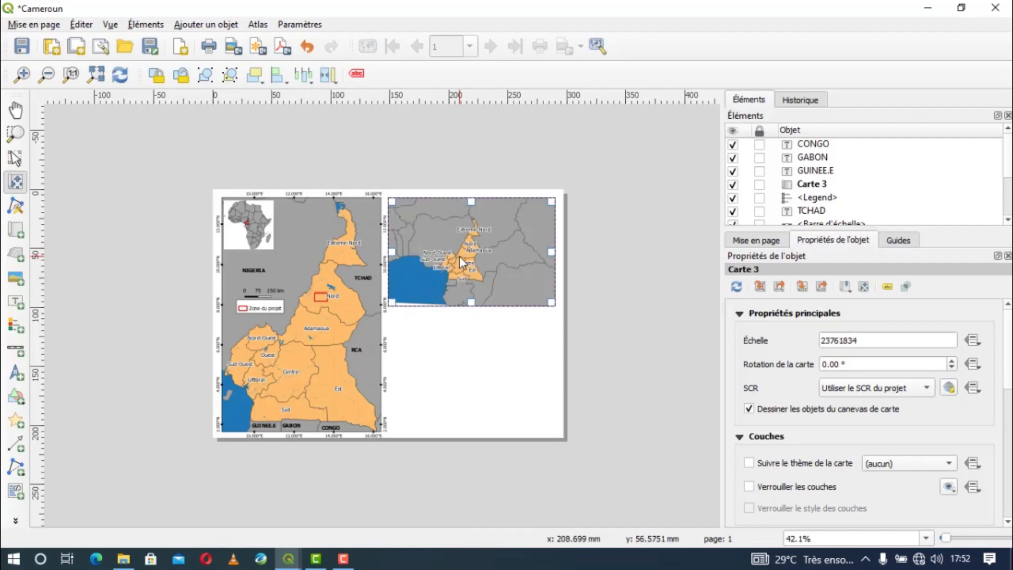
pyautogui.scroll(2, 462, 249)
pyautogui.moveTo(494, 231)
pyautogui.mouseDown()
pyautogui.moveTo(469, 277)
pyautogui.moveTo(474, 248)
pyautogui.moveTo(458, 258)
pyautogui.moveTo(479, 232)
pyautogui.mouseUp()
pyautogui.scroll(1, 487, 247)
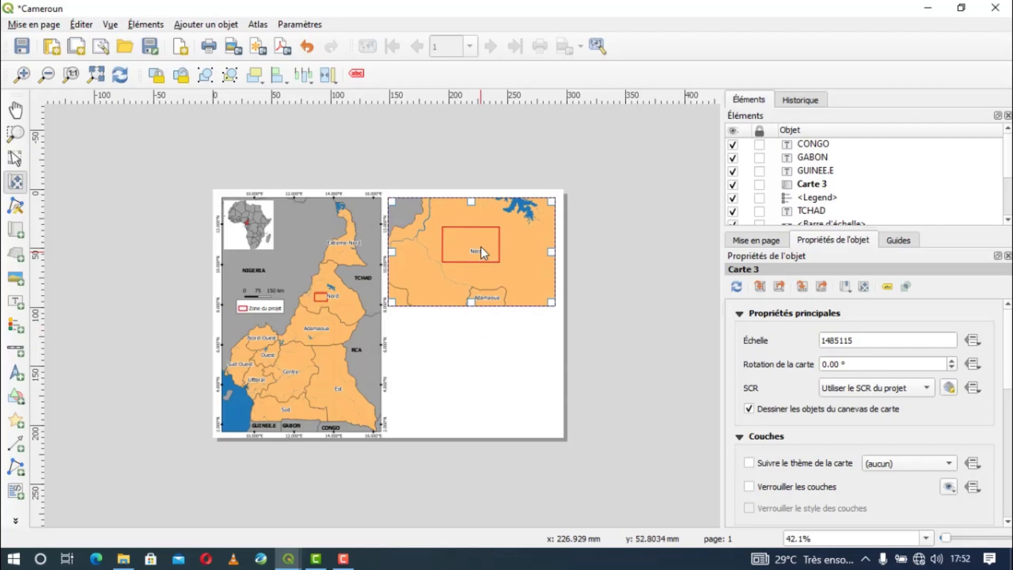
# Widen and recentre the third map's view on the Nord region at scale 4272454, and delete that map.
pyautogui.scroll(-1, 480, 249)
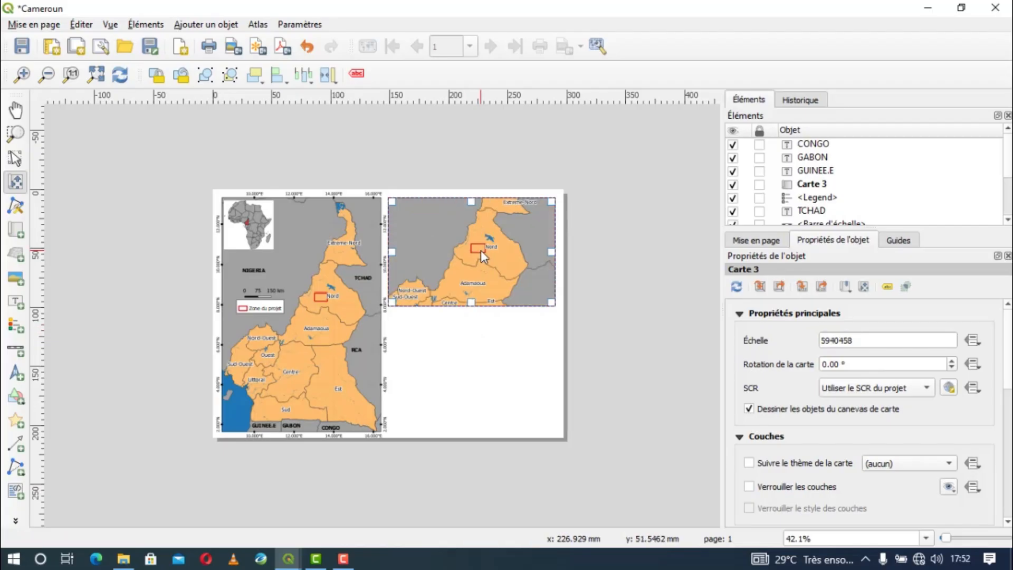
pyautogui.scroll(-1, 480, 250)
pyautogui.moveTo(480, 250); pyautogui.dragTo(477, 266)
pyautogui.scroll(1, 479, 262)
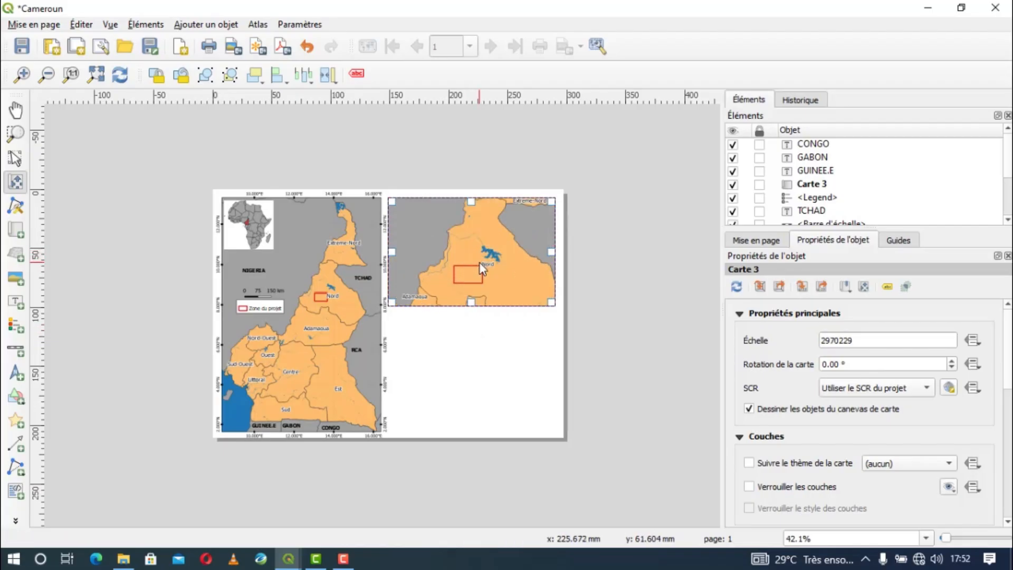
pyautogui.scroll(-1, 493, 269)
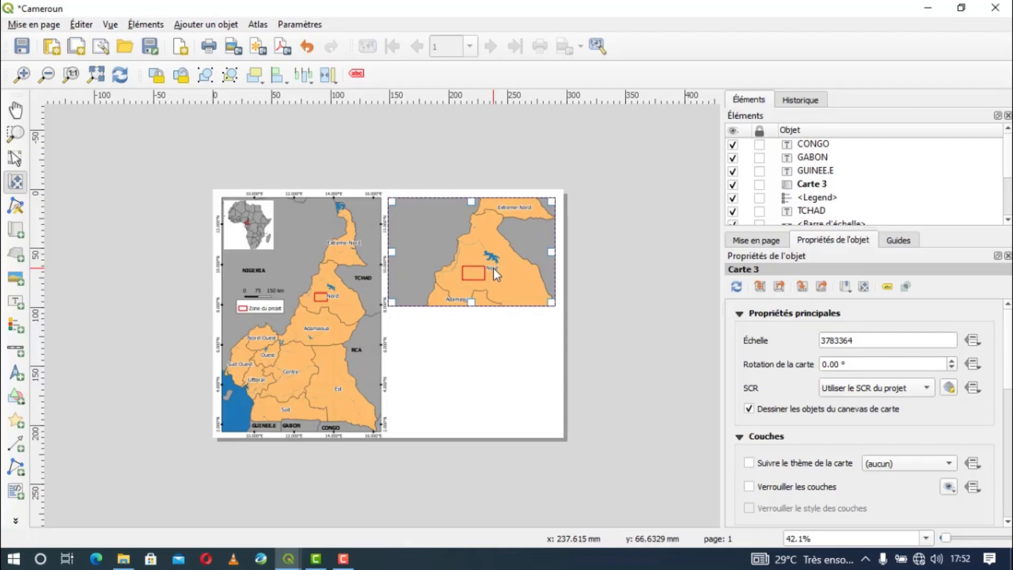
pyautogui.scroll(-1, 492, 268)
pyautogui.moveTo(493, 268); pyautogui.dragTo(472, 262)
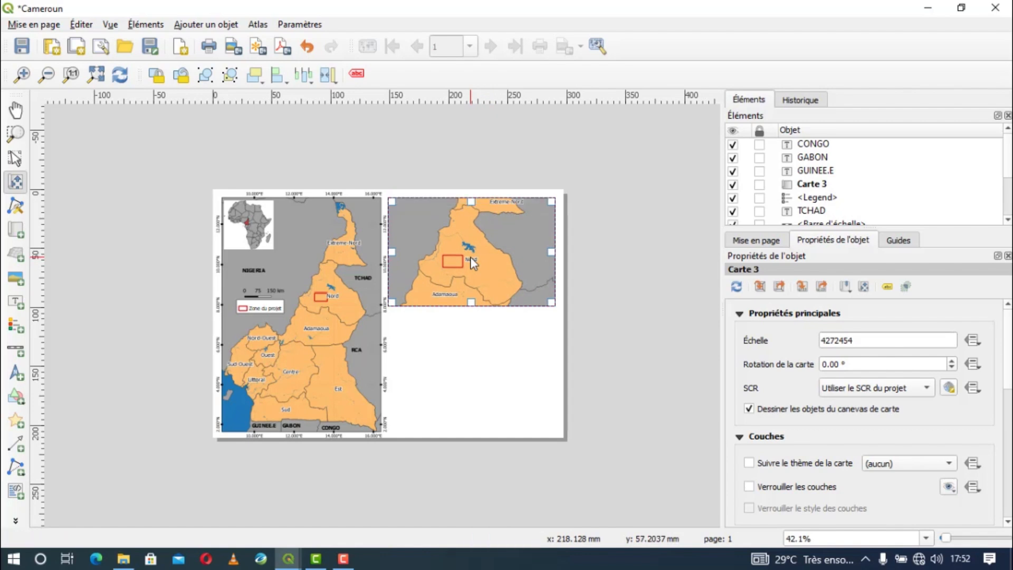
pyautogui.press('Delete')
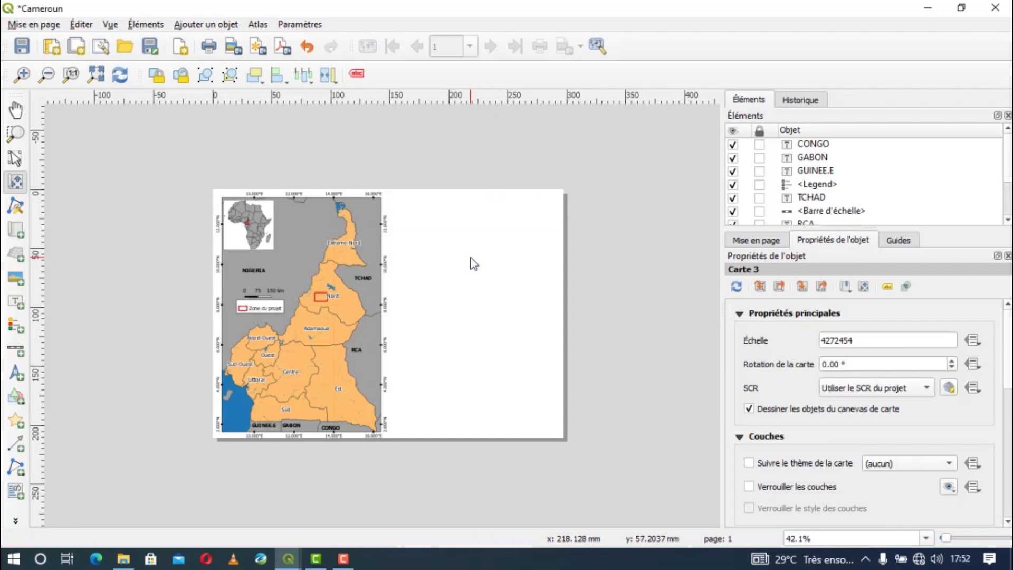